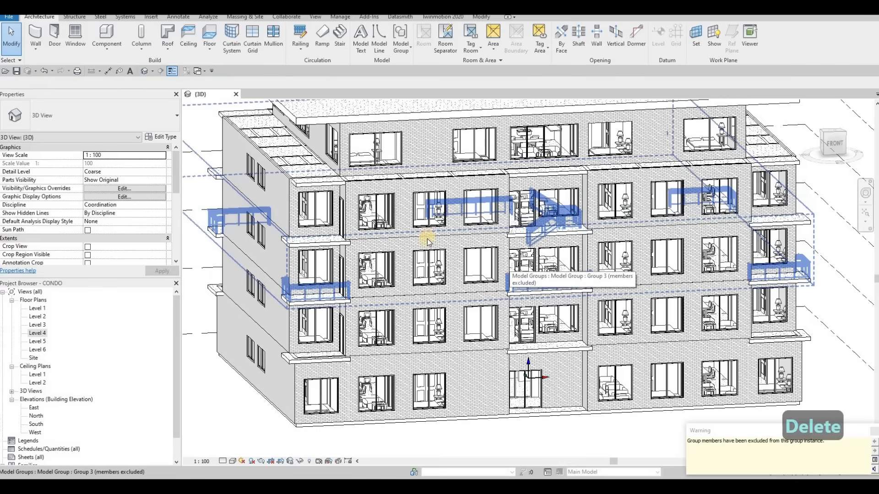
Open the boundary sketch of the Level 2 floor for editing and switch to the Level 2 floor plan.
key("Escape")
middle_click_drag(428, 242, 366, 351, "shift")
left_click(400, 328)
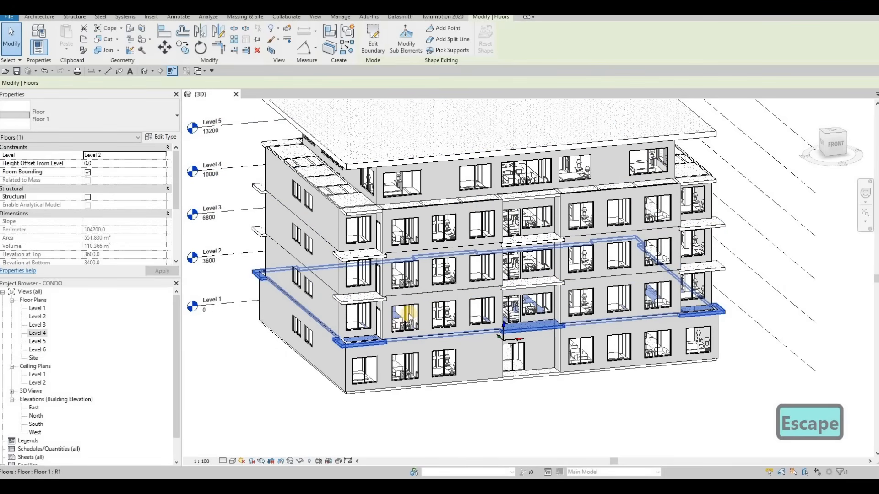
left_click(372, 46)
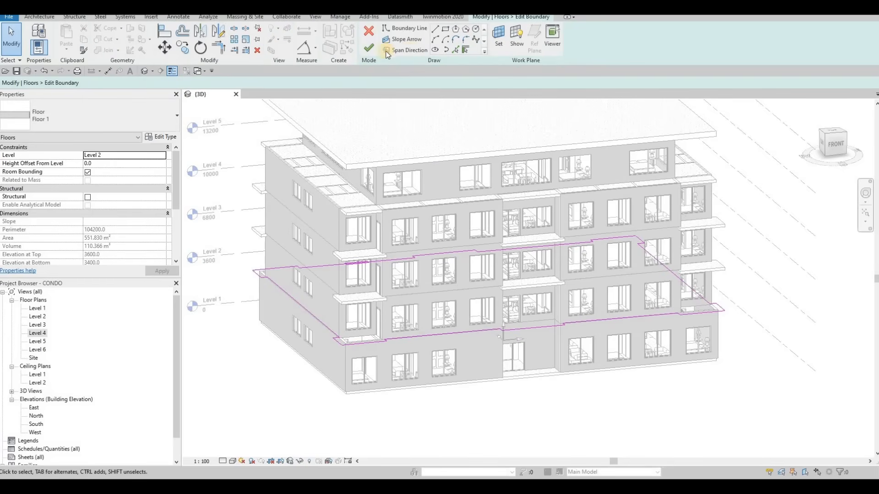
left_click(40, 317)
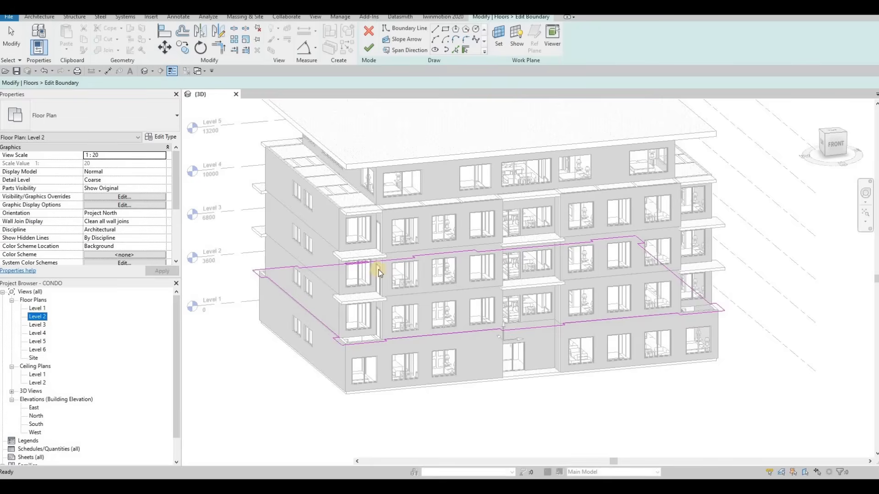
Try to trim the facade boundary line and the side boundary line to a corner at the plan's upper-left balcony.
scroll(381, 149, "up", 5)
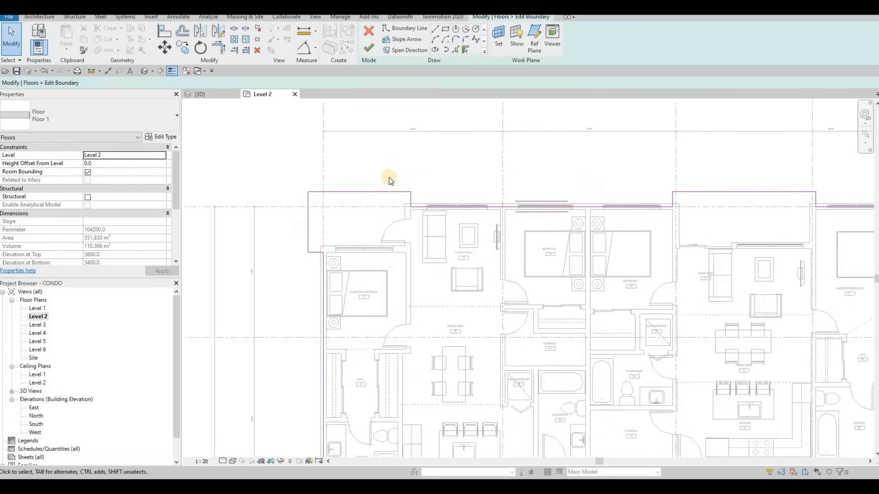
scroll(389, 180, "up", 1)
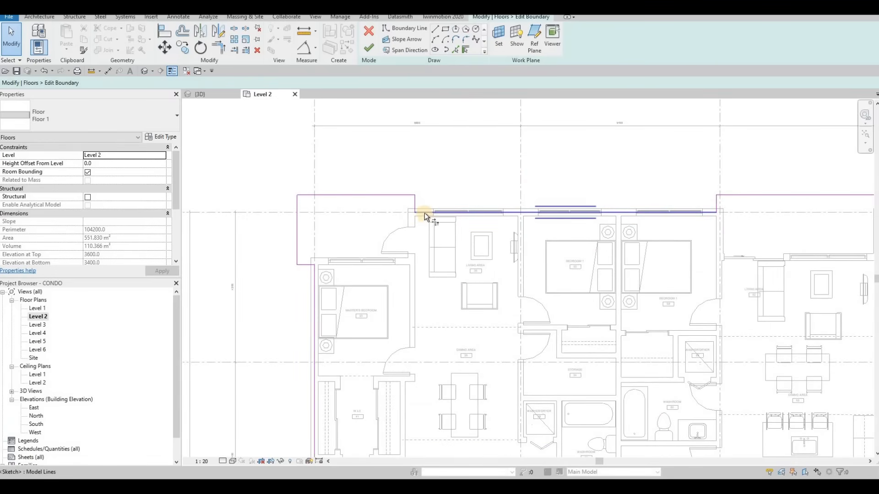
key("t")
key("r")
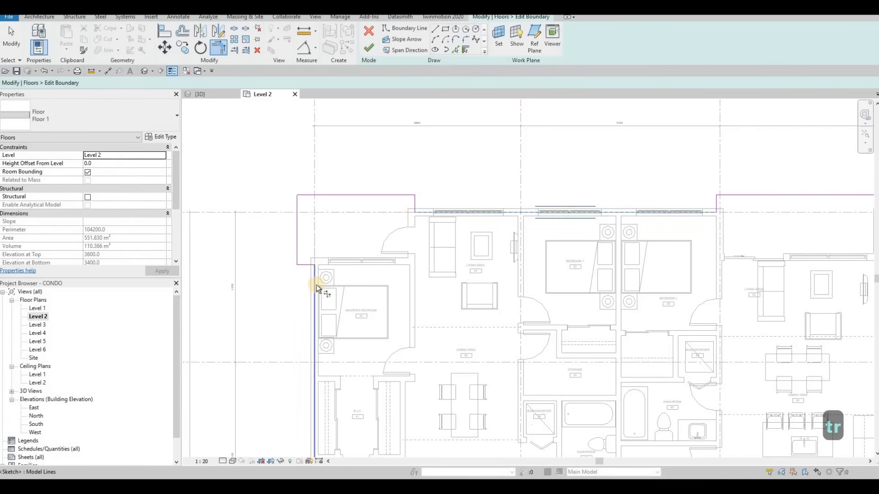
left_click(316, 285)
mouse_move(385, 232)
middle_mouse_down()
mouse_move(382, 247)
mouse_move(411, 233)
middle_mouse_up()
scroll(393, 227, "up", 2)
middle_click_drag(366, 133, 365, 122)
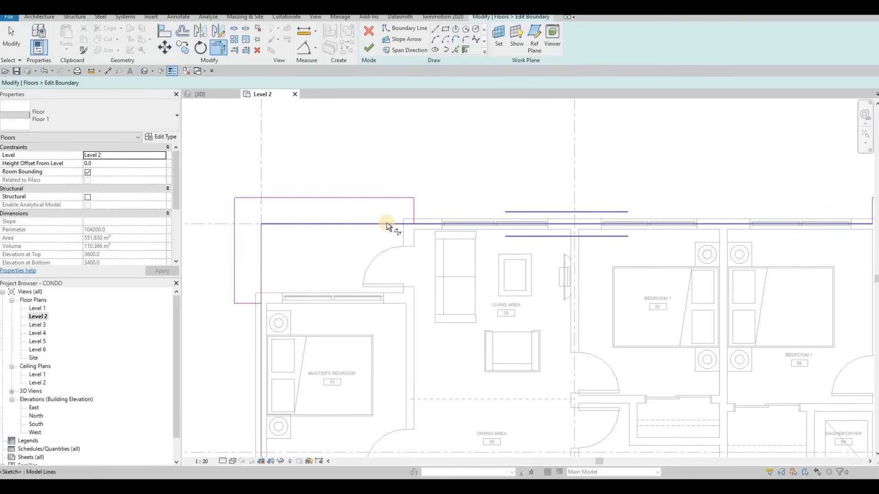
key("ctrl+z")
scroll(412, 200, "down", 2)
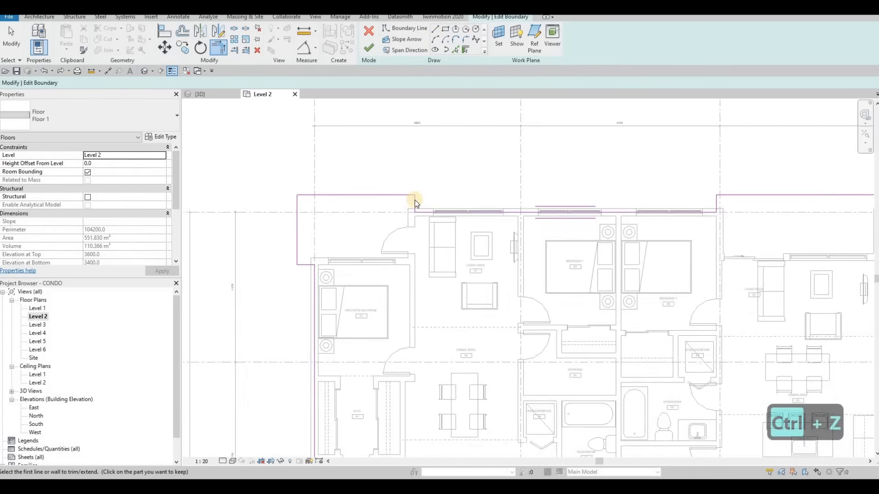
scroll(422, 202, "up", 4)
key("Escape")
Pull the floor boundary lines of the plan's upper-left corner balcony inward onto the surrounding wall faces.
left_click_drag(426, 197, 406, 198)
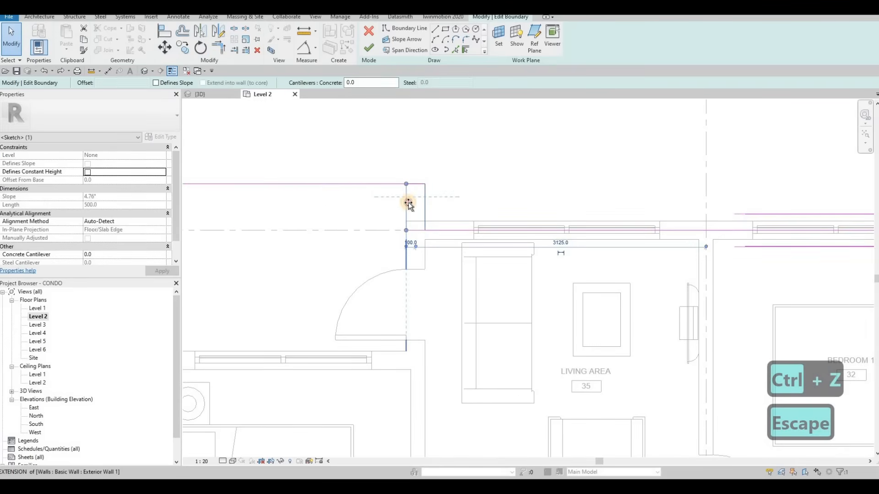
scroll(443, 169, "down", 3)
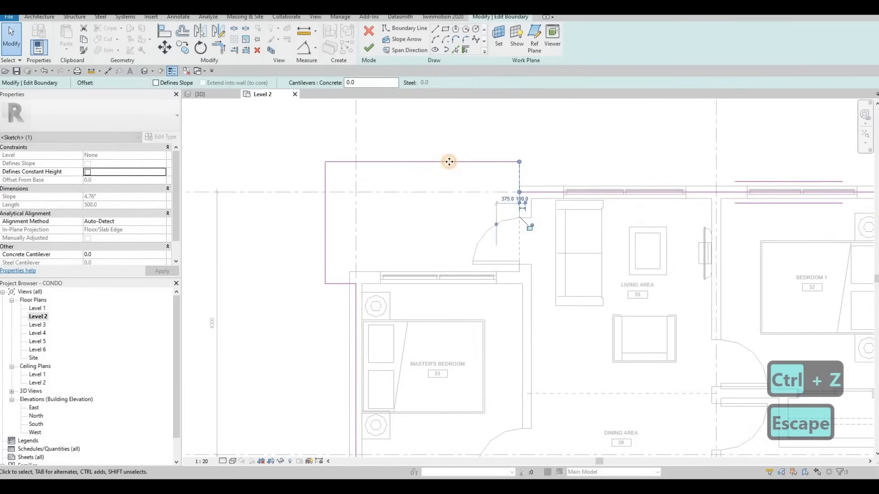
left_click(448, 162)
left_click_drag(446, 188, 446, 186)
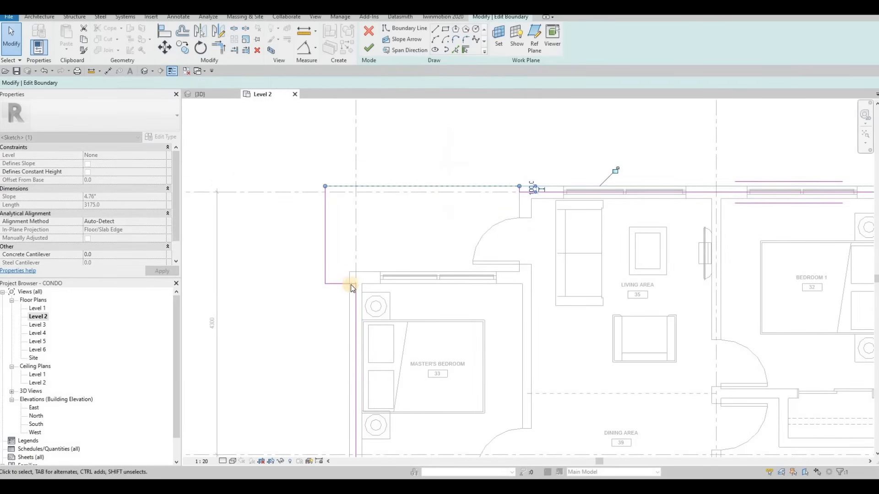
left_click_drag(347, 284, 349, 271)
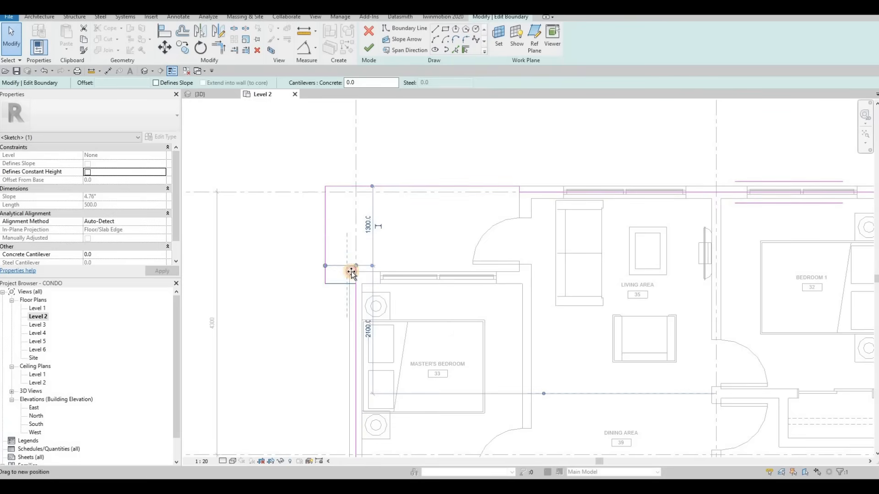
left_click(326, 221)
left_click_drag(330, 218, 350, 221)
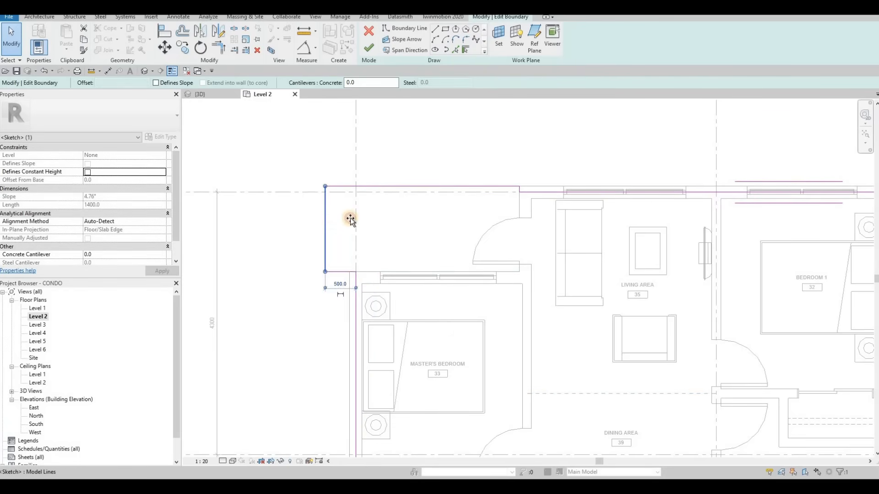
Move the left side line of the upper middle balcony's floor boundary inward onto the adjoining wall face.
scroll(358, 199, "down", 3)
middle_click_drag(540, 196, 334, 193)
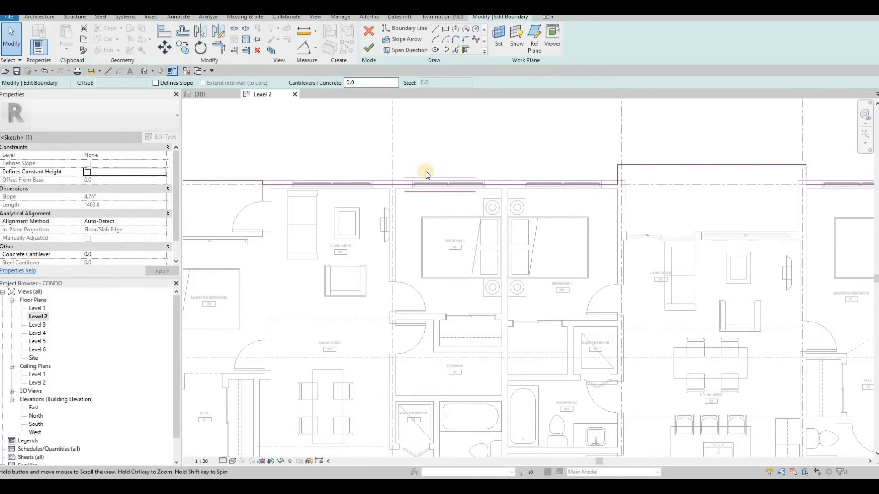
middle_click_drag(677, 166, 433, 164)
scroll(432, 164, "up", 2)
left_click(432, 163)
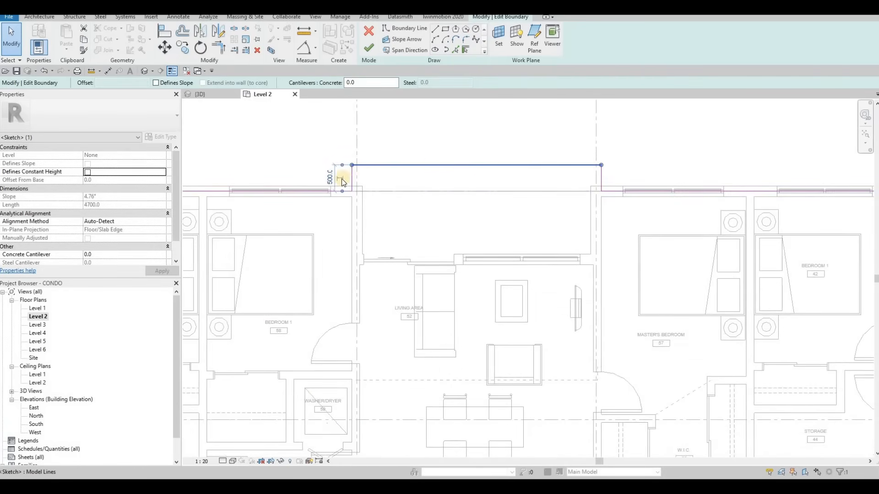
key("Escape")
scroll(355, 173, "up", 2)
left_click_drag(357, 176, 374, 169)
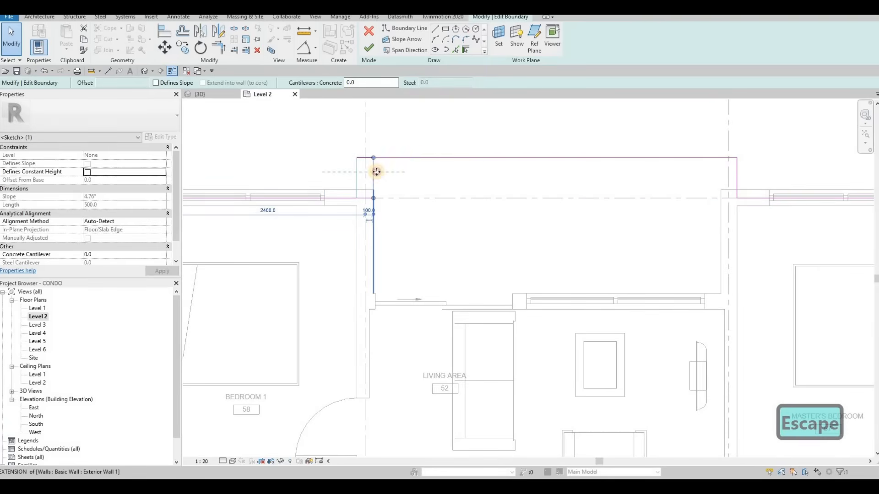
Move the upper middle balcony's outer boundary line onto the exterior wall face and its right side line onto the adjoining wall face.
left_click_drag(424, 159, 486, 190)
scroll(667, 200, "up", 4)
middle_click_drag(824, 192, 659, 200)
key("Escape")
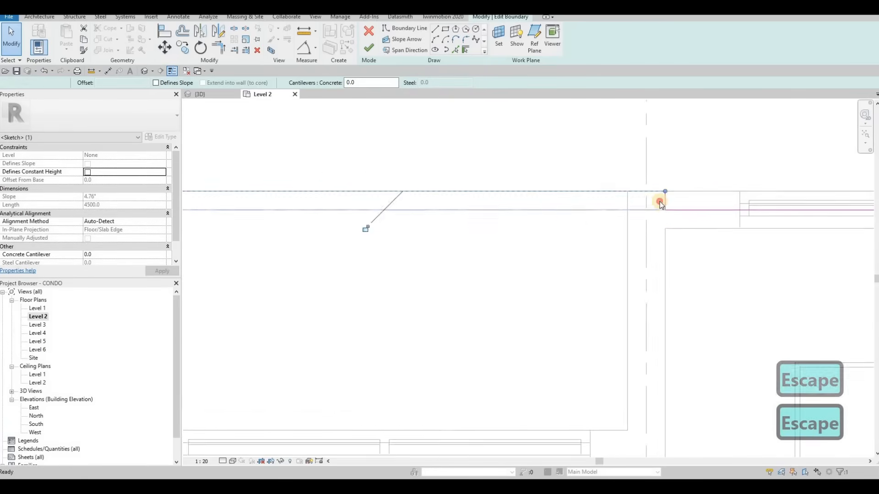
scroll(660, 200, "up", 1)
left_click_drag(659, 200, 615, 203)
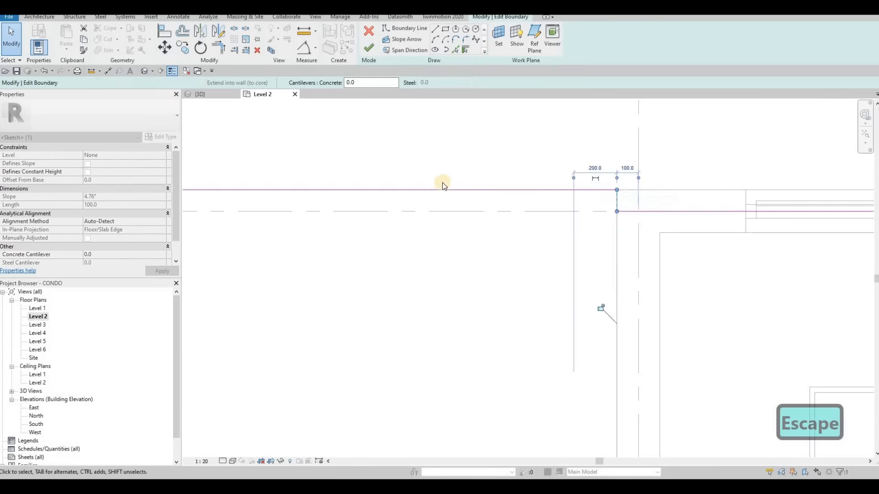
Pull the floor boundary lines of the plan's upper-right corner balcony inward onto the surrounding wall faces.
scroll(427, 202, "down", 4)
scroll(644, 158, "up", 3)
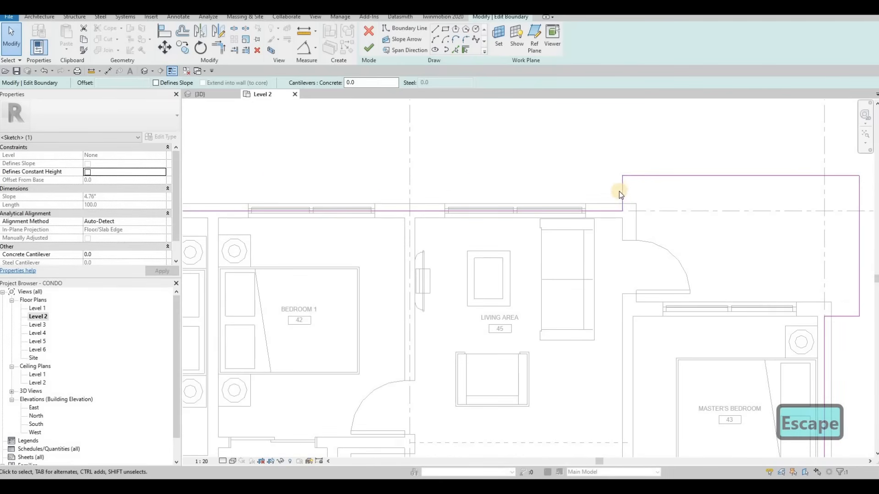
left_click_drag(624, 191, 637, 192)
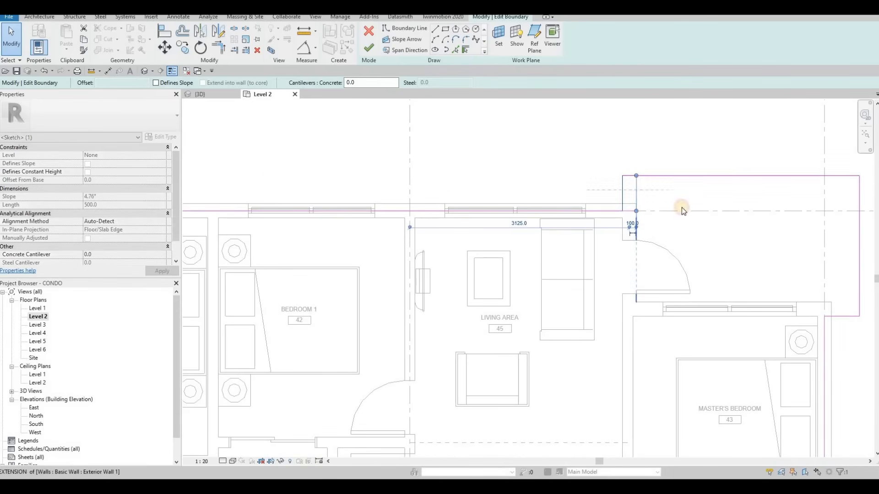
middle_click_drag(734, 173, 570, 152)
left_click(569, 154)
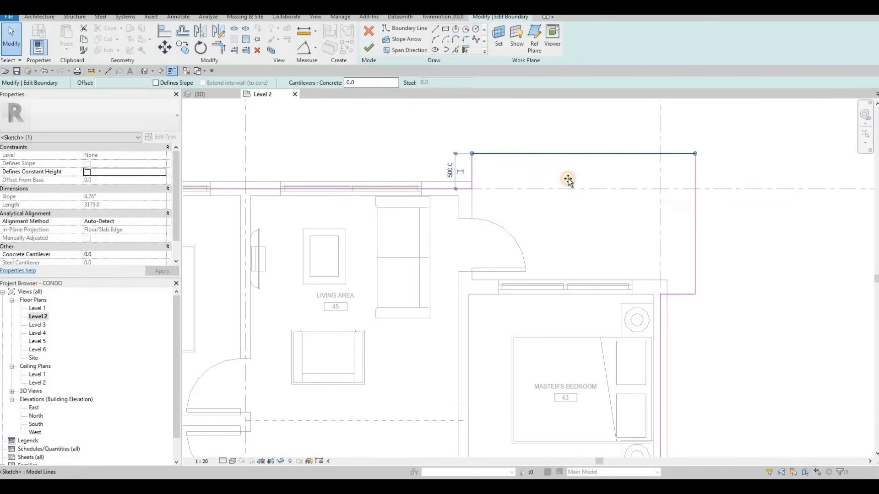
left_click_drag(569, 154, 659, 235)
left_click(678, 295)
key("Escape")
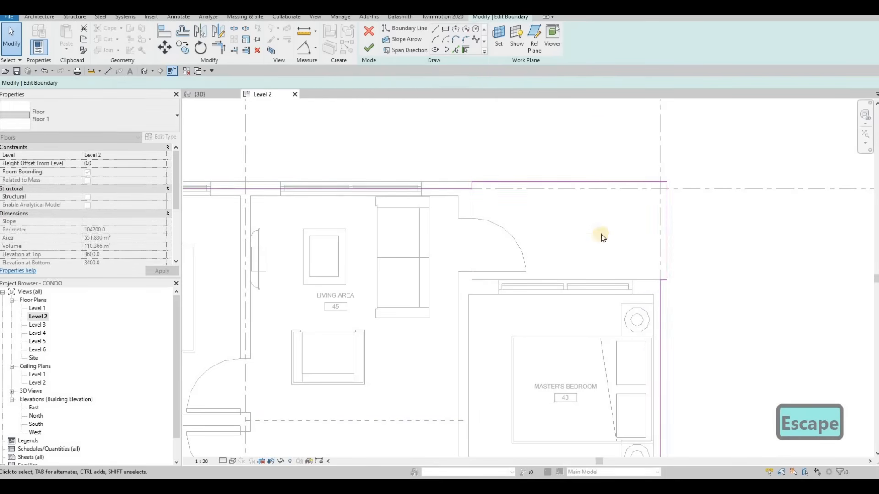
Pull the floor boundary lines of the plan's lower-right corner balcony inward onto the surrounding wall faces.
scroll(603, 236, "down", 4)
scroll(592, 242, "up", 3)
left_click(596, 239)
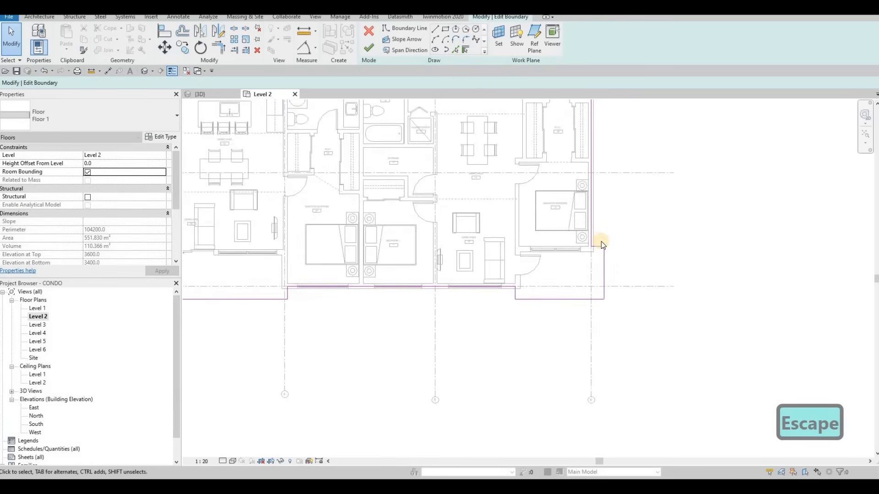
scroll(600, 240, "up", 2)
left_click_drag(601, 255, 594, 269)
left_click(616, 265)
left_click(436, 336)
left_click_drag(436, 334, 495, 327)
Align the right side line of the lower middle balcony's floor boundary with the balcony-side wall face.
scroll(435, 282, "down", 4)
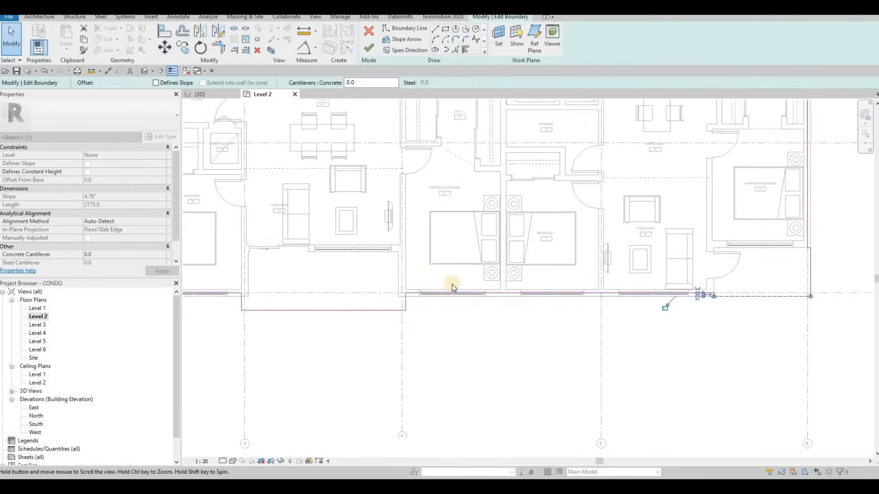
scroll(467, 290, "up", 5)
key("a")
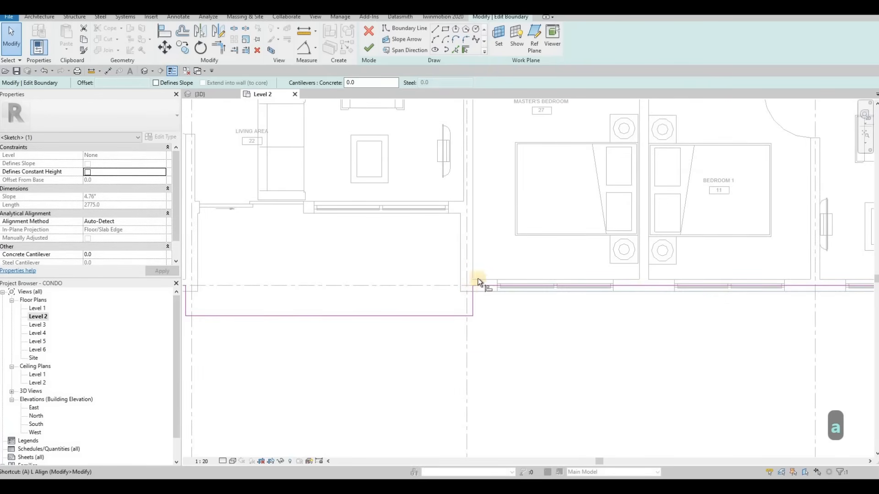
key("l")
left_click(461, 261)
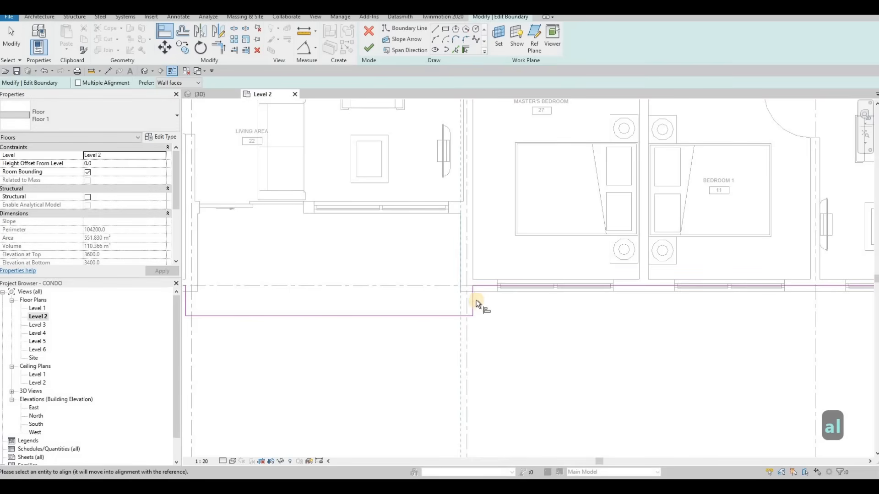
left_click(475, 298)
Align the lower middle balcony's left side line with its wall face and its outer line with the exterior wall face.
middle_click_drag(210, 250, 364, 248)
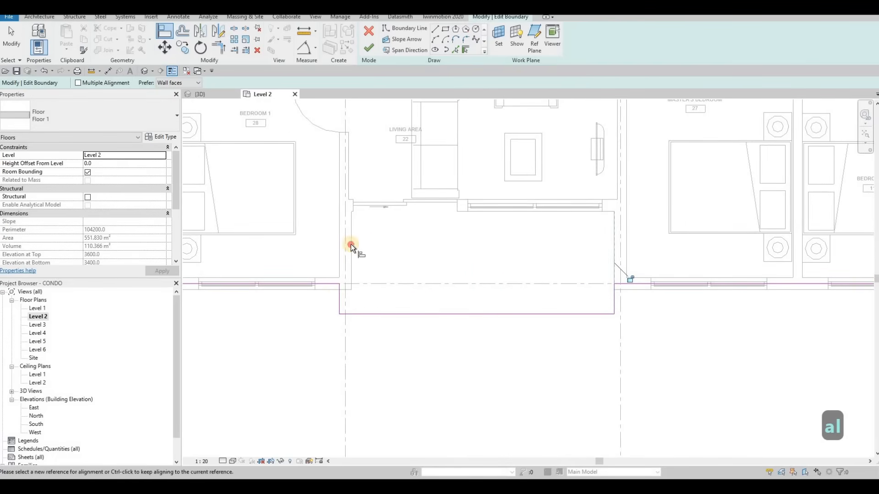
left_click(338, 296)
left_click(340, 296)
key("Escape")
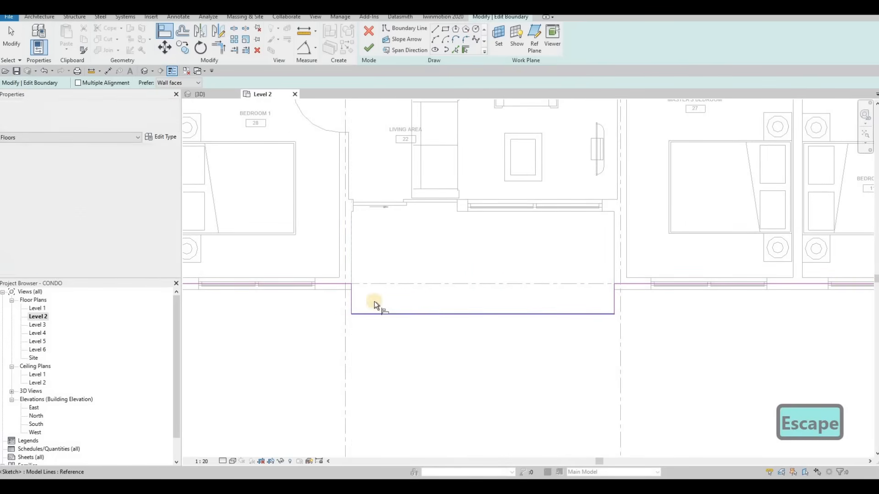
left_click(339, 290)
left_click(376, 315)
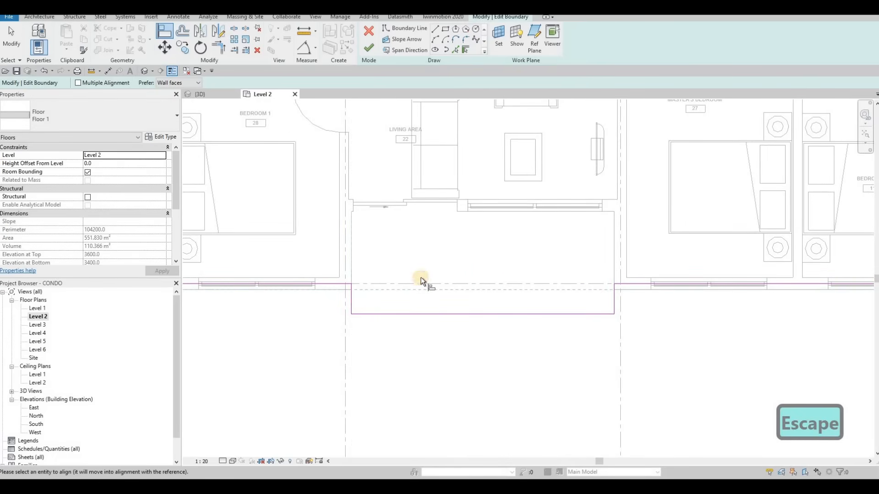
Align the lower-left corner balcony's right side line with the door wall face and its outer line with the exterior wall face.
scroll(547, 274, "down", 2)
middle_click_drag(548, 275, 609, 267)
middle_click_drag(288, 267, 518, 266)
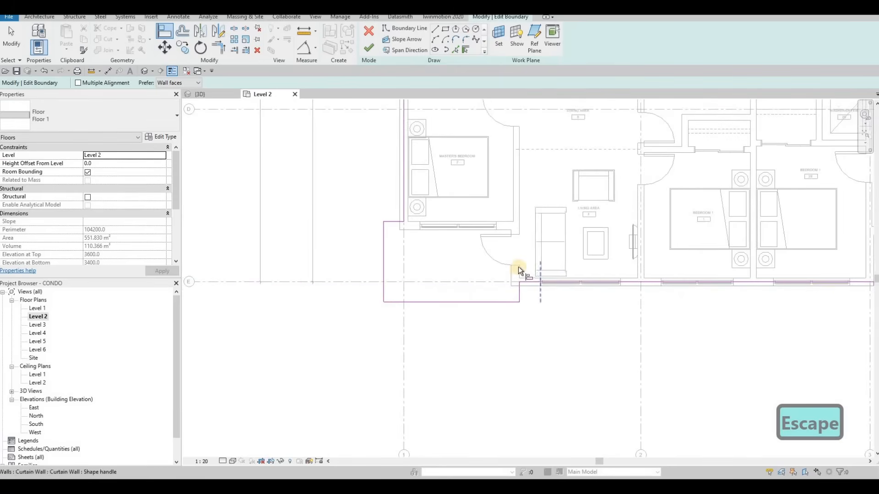
scroll(519, 266, "up", 2)
left_click(517, 266)
left_click(530, 297)
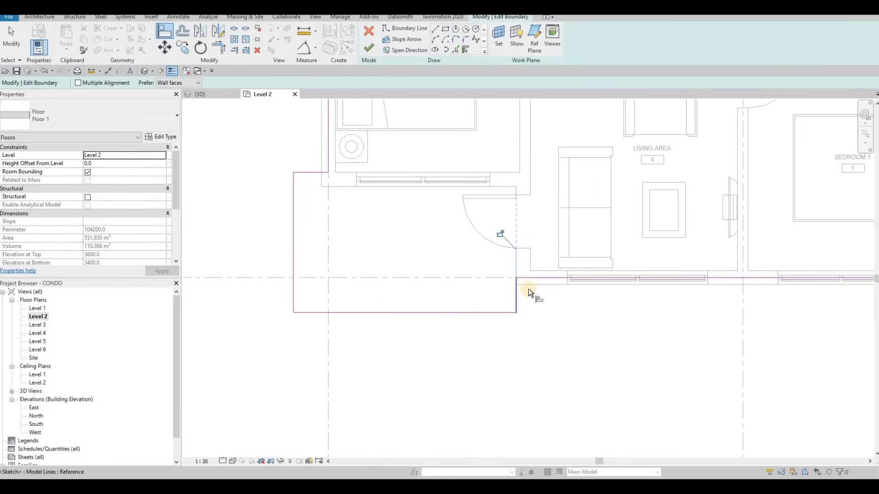
left_click(494, 312)
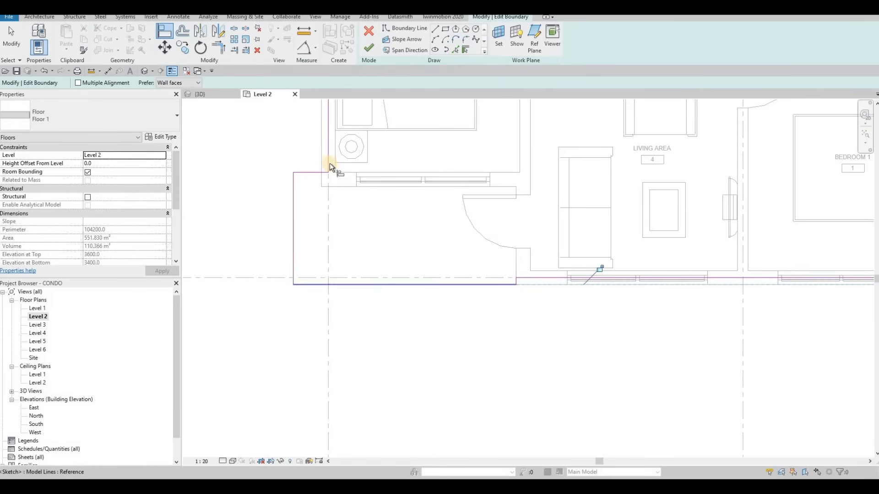
Align the lower-left corner balcony's upper boundary line with the bedroom window wall face and its left line with the exterior side wall face.
left_click(330, 186)
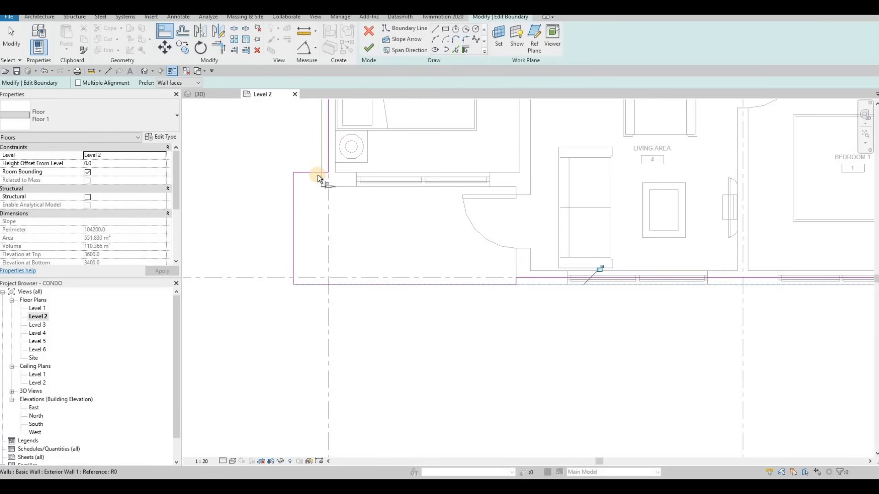
left_click(315, 172)
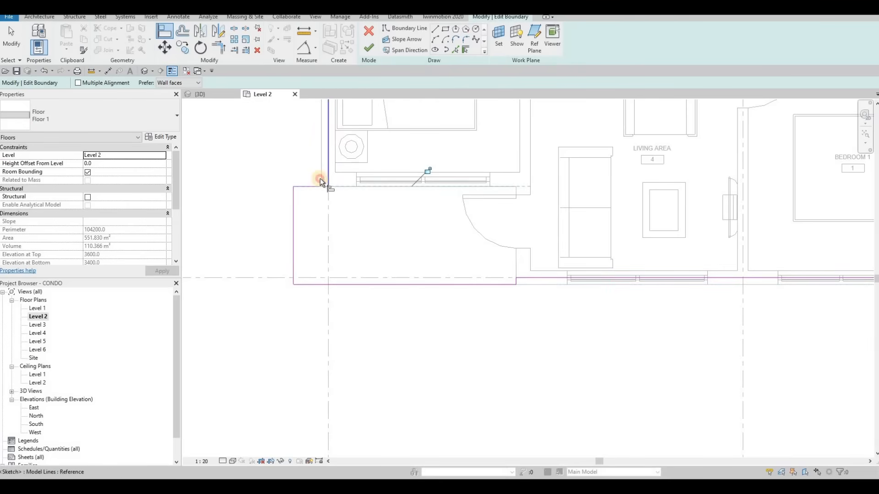
left_click(321, 178)
left_click(293, 210)
middle_click_drag(385, 284, 375, 257)
scroll(392, 283, "down", 6)
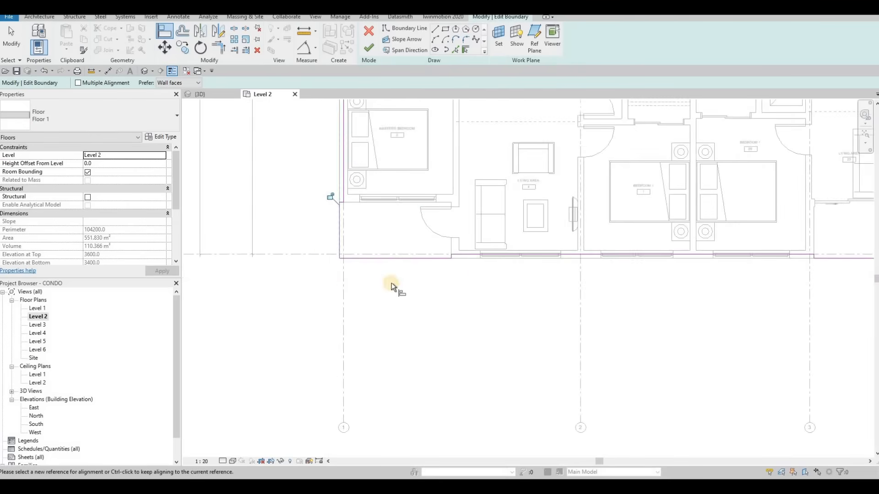
Finish the Level 2 floor's boundary edit with the aligned balcony edges.
middle_click_drag(484, 219, 429, 288)
scroll(379, 285, "down", 3)
middle_click_drag(317, 142, 271, 157)
left_click(372, 48)
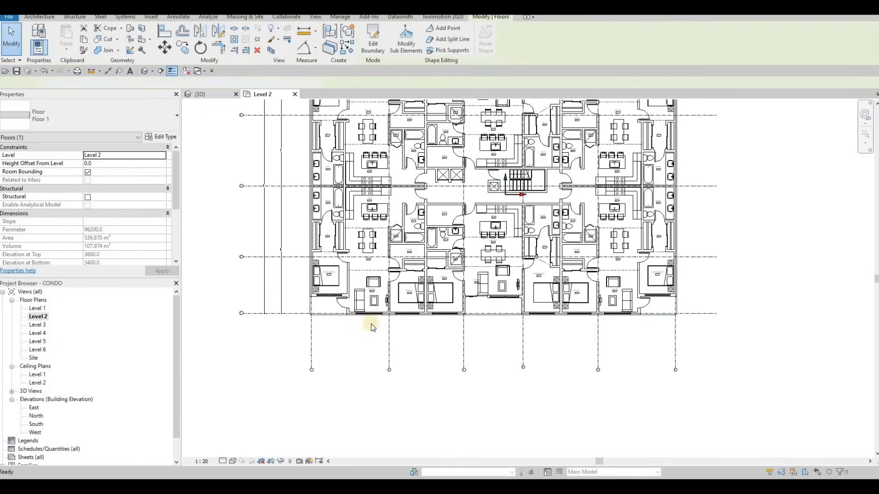
In the 3D view, open the Level 3 model group for editing and open its floor slab's boundary in the Level 3 plan.
key("ctrl+Tab")
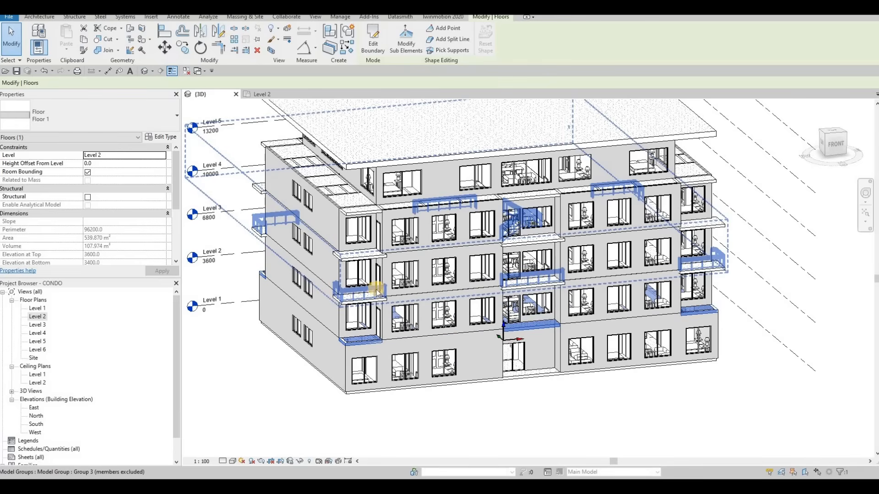
key("Escape")
left_click(375, 281)
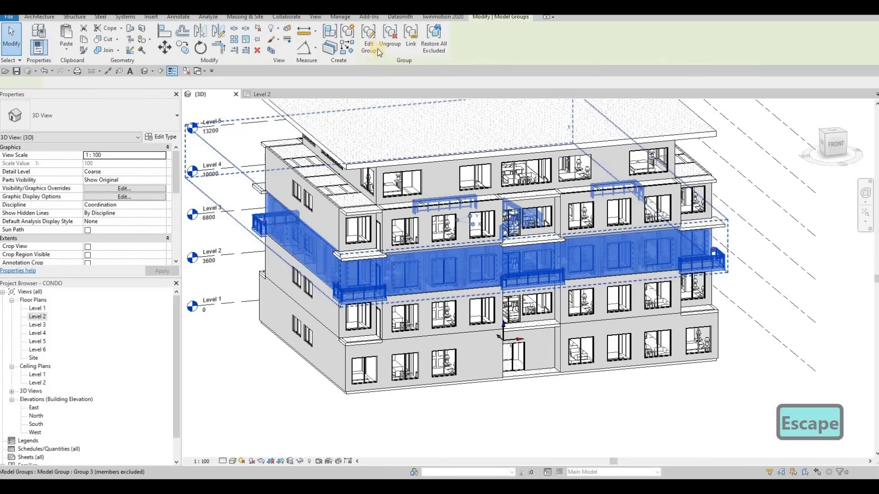
left_click(369, 46)
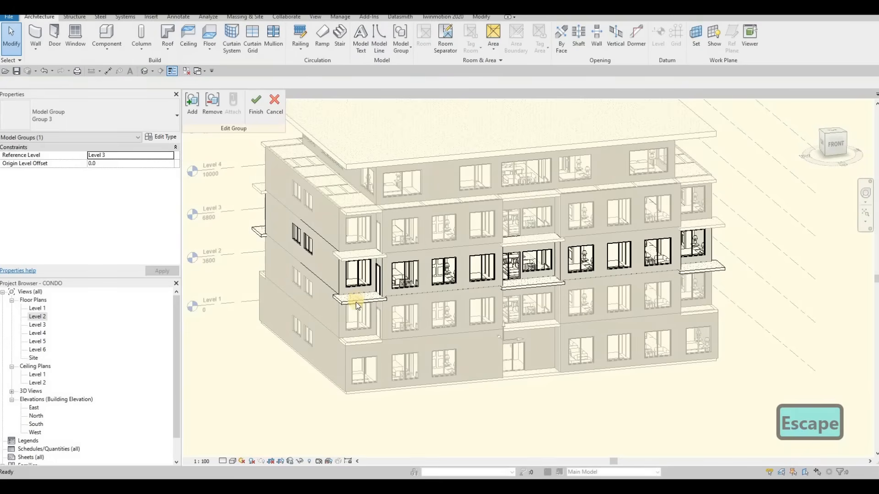
left_click(360, 300)
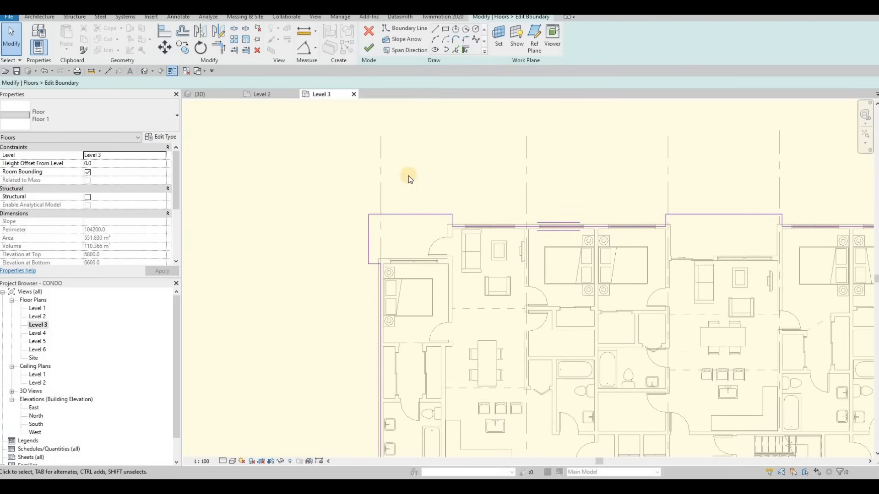
Align the upper-left corner balcony's right boundary line with the door wall face and its outer line with the exterior wall face.
key("a")
key("l")
scroll(458, 220, "up", 2)
scroll(422, 239, "up", 2)
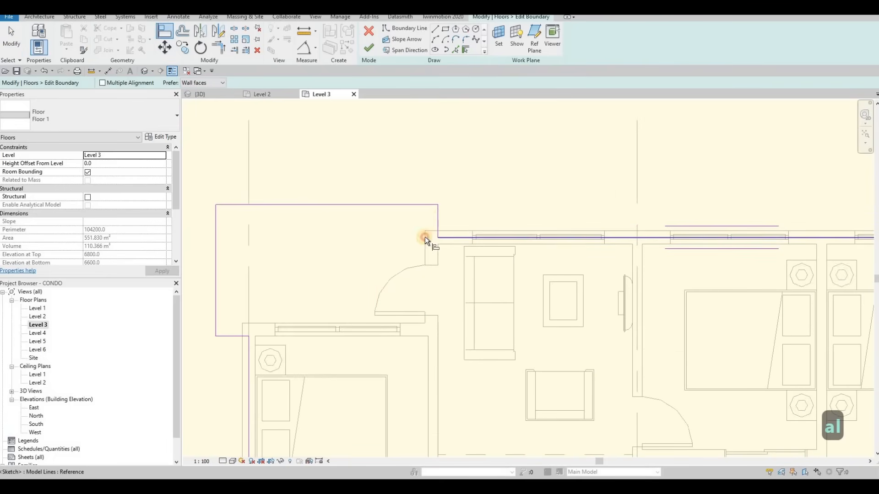
left_click(441, 228)
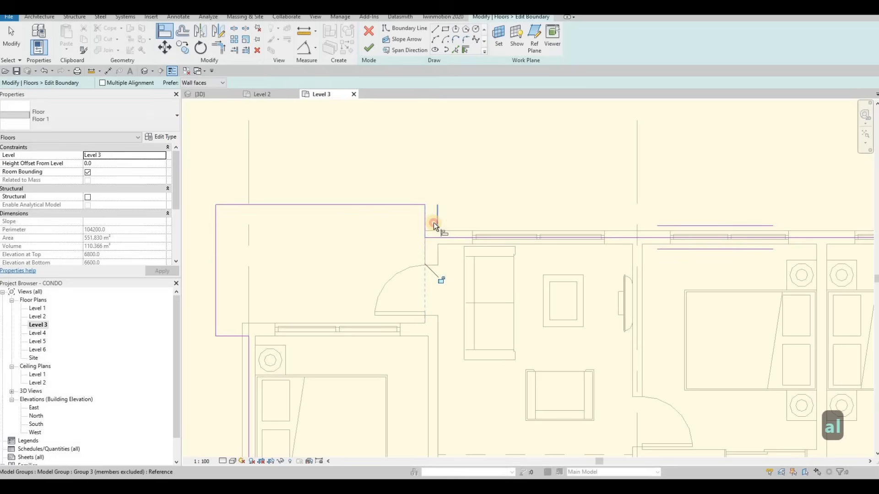
left_click(408, 205)
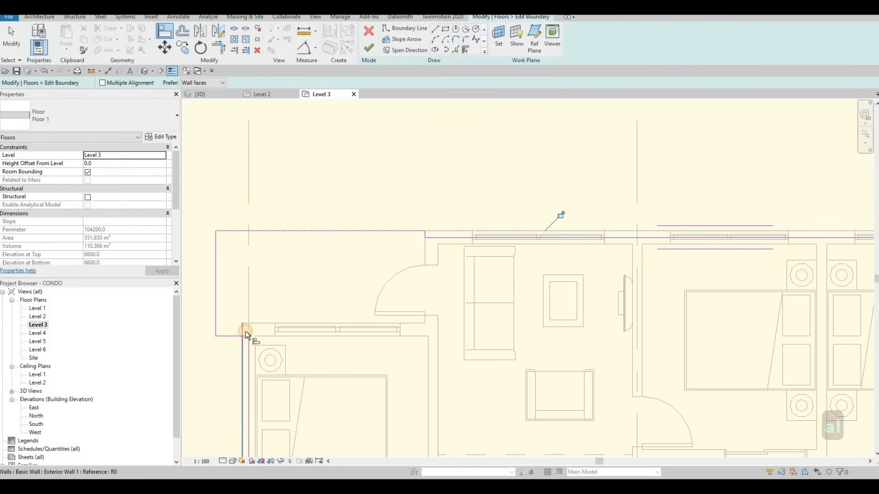
Align the upper-left corner balcony's lower line with the bedroom window wall face and its left line with the exterior side wall face.
left_click(244, 326)
left_click(237, 336)
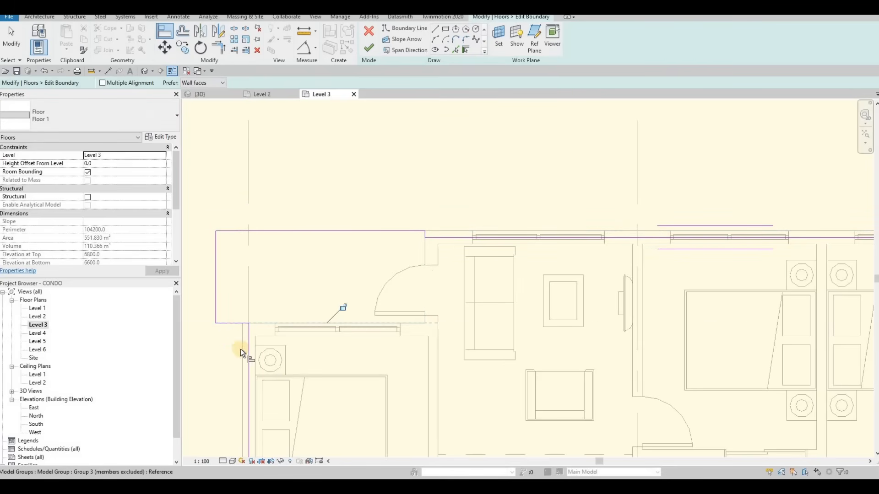
left_click(241, 350)
left_click(216, 288)
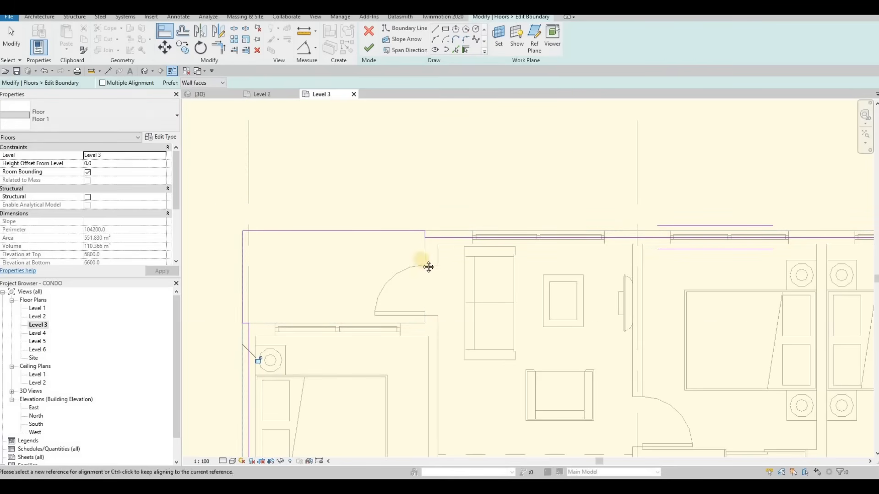
Align the upper middle balcony's left side line with its balcony-side wall face and its outer line with the exterior wall face.
middle_click_drag(428, 267, 232, 255)
scroll(561, 217, "down", 1)
middle_click_drag(790, 239, 555, 235)
scroll(555, 236, "up", 3)
left_click(555, 238)
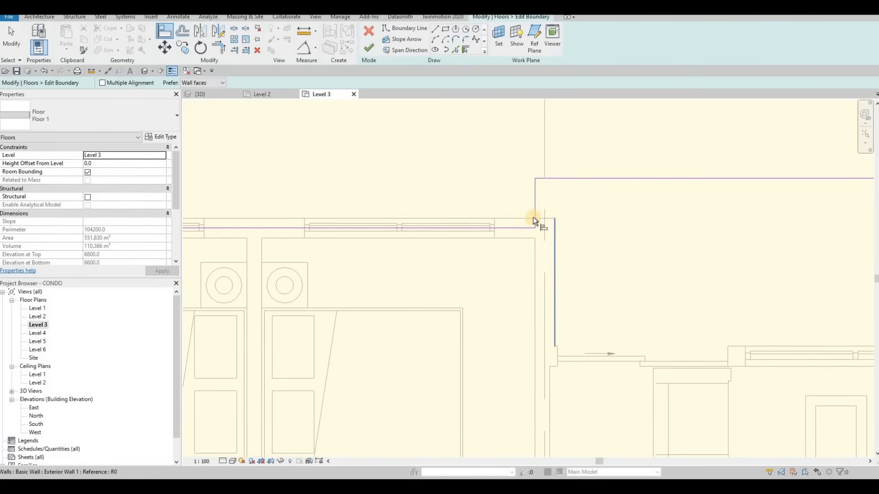
left_click(535, 215)
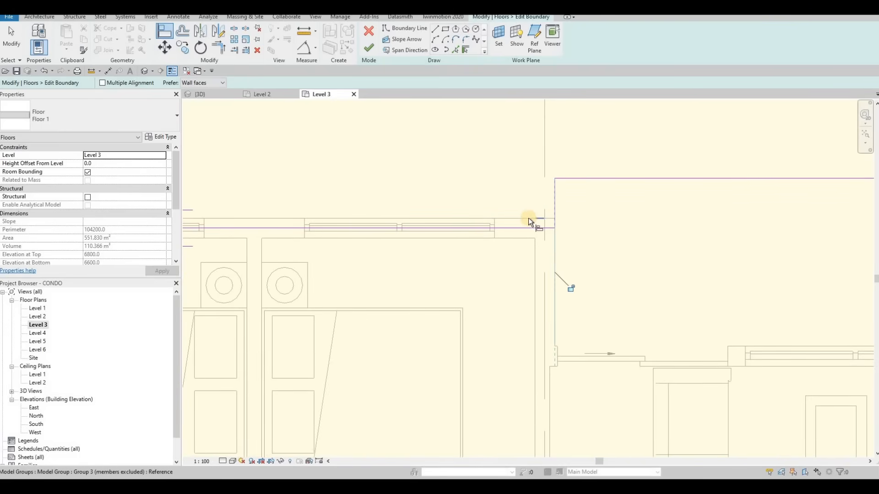
left_click(529, 219)
left_click(590, 179)
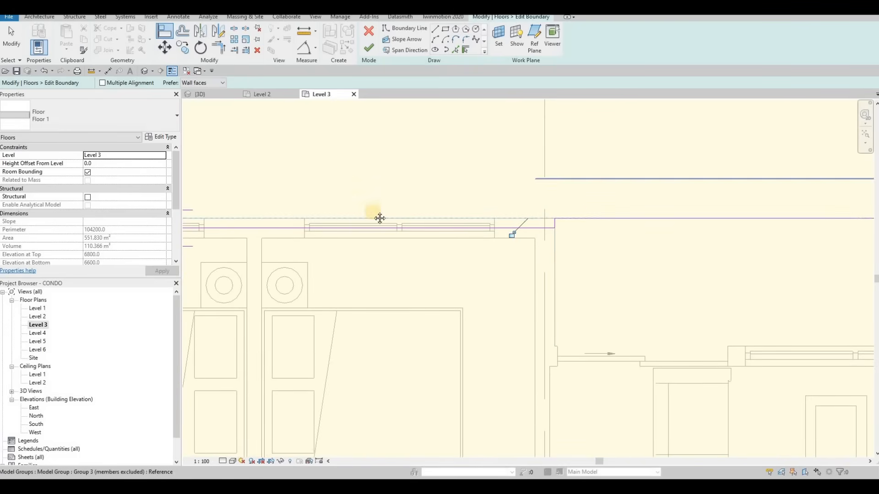
Align the upper middle balcony's right side line with its balcony-side wall face.
scroll(531, 210, "down", 2)
middle_click_drag(832, 224, 619, 204)
scroll(619, 204, "up", 2)
left_click(608, 210)
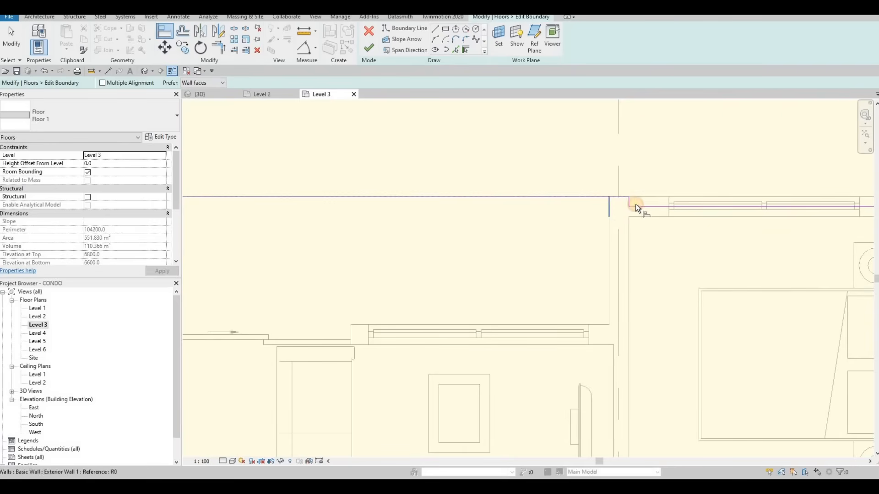
left_click(629, 202)
scroll(641, 232, "down", 2)
middle_click_drag(632, 235, 331, 212)
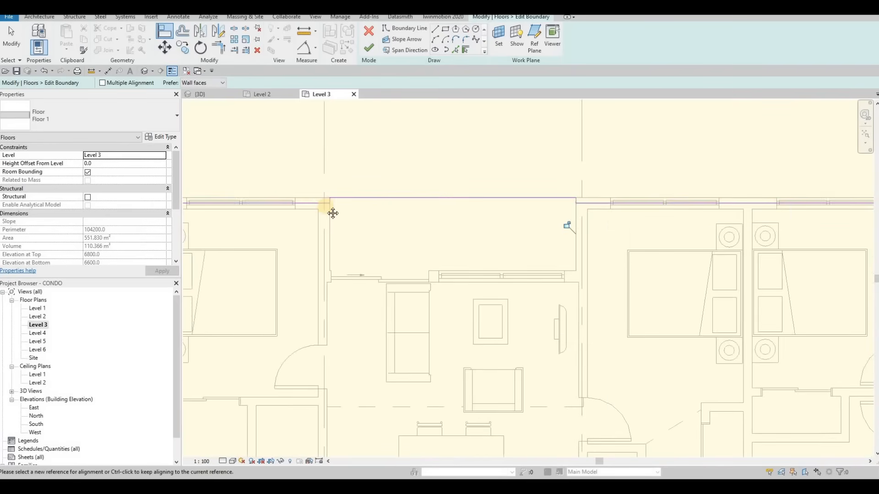
Align the upper-right corner balcony's left side line with the door wall face and its outer line with the exterior wall face.
scroll(800, 224, "down", 2)
middle_click_drag(824, 206, 524, 178)
scroll(524, 193, "up", 2)
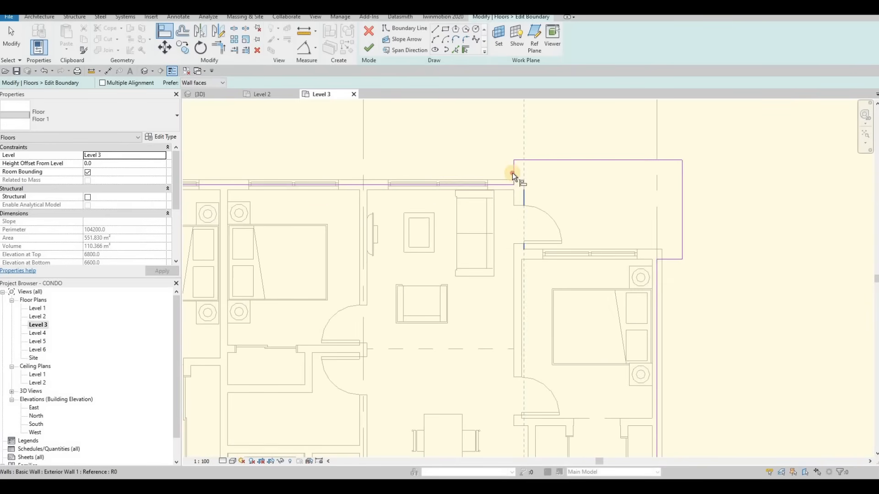
scroll(540, 152, "up", 2)
left_click(508, 183)
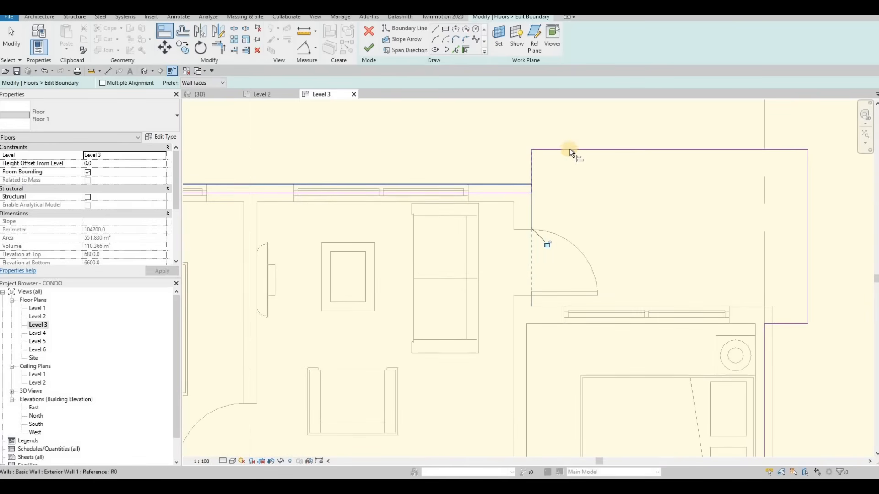
left_click(571, 151)
Align the upper-right corner balcony's lower line with the bedroom window wall face and its right line with the exterior side wall face.
middle_click_drag(762, 312, 554, 277)
left_click(548, 272)
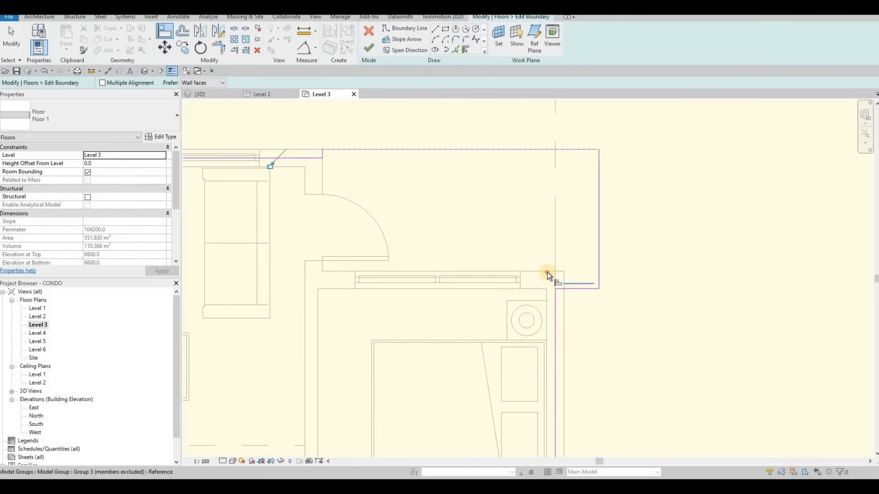
left_click(572, 289)
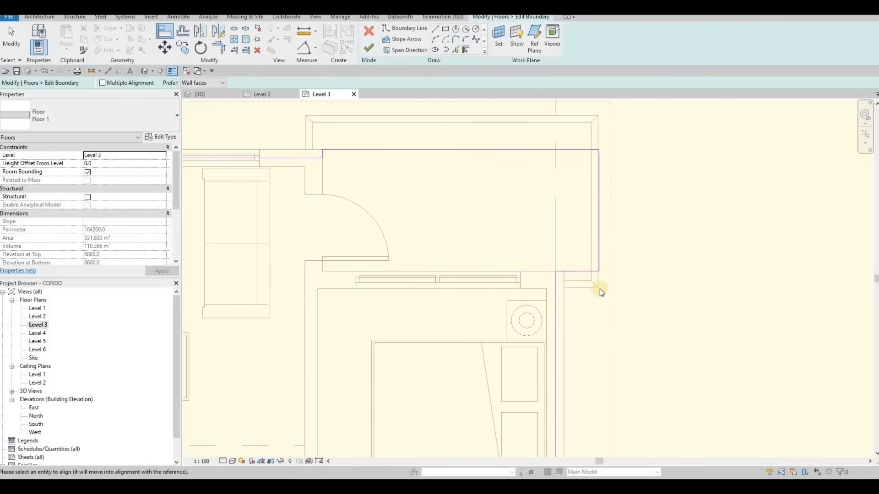
key("Escape")
key("Escape")
key("a")
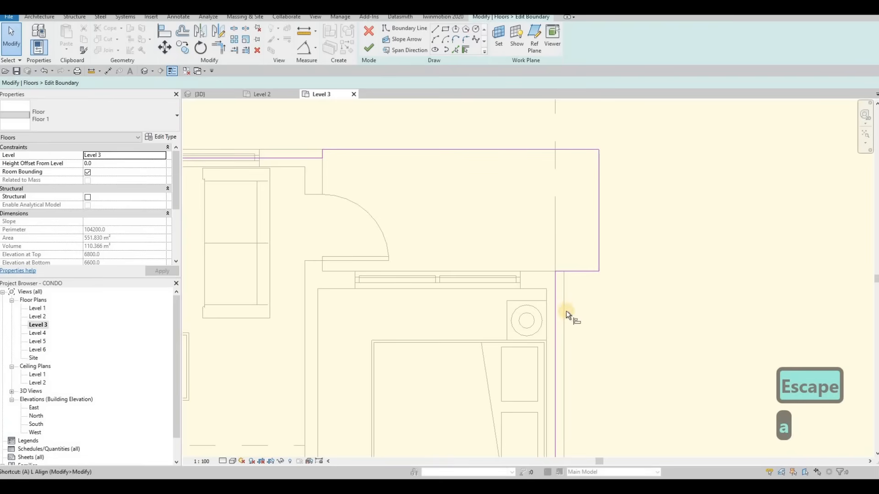
key("l")
left_click(566, 231)
Align the lower-right corner balcony's upper line with the bedroom window wall face and its right line with the exterior side wall face.
scroll(539, 221, "down", 4)
middle_click_drag(551, 295, 569, 100)
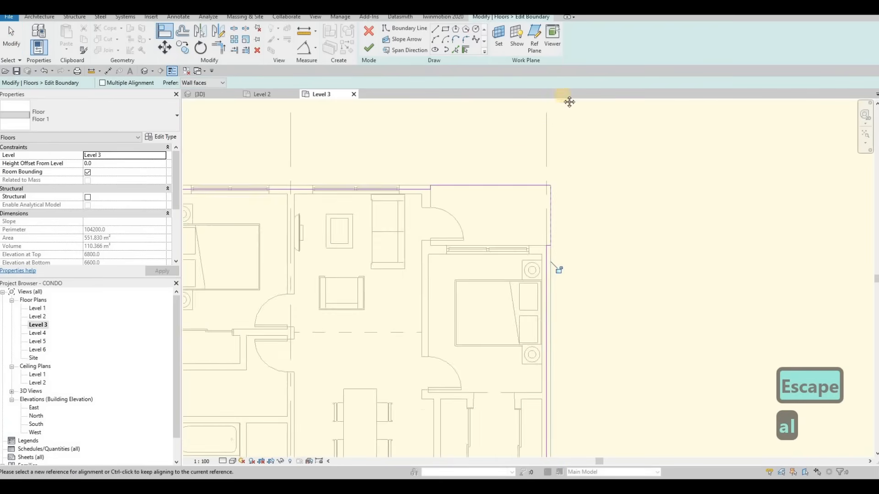
middle_click_drag(562, 351, 549, 192)
scroll(547, 197, "up", 2)
scroll(527, 286, "up", 2)
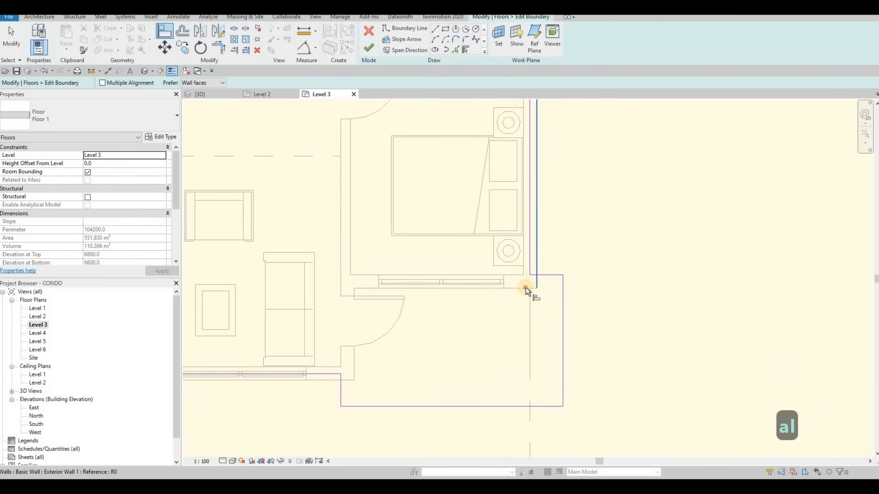
left_click(536, 265)
left_click(567, 310)
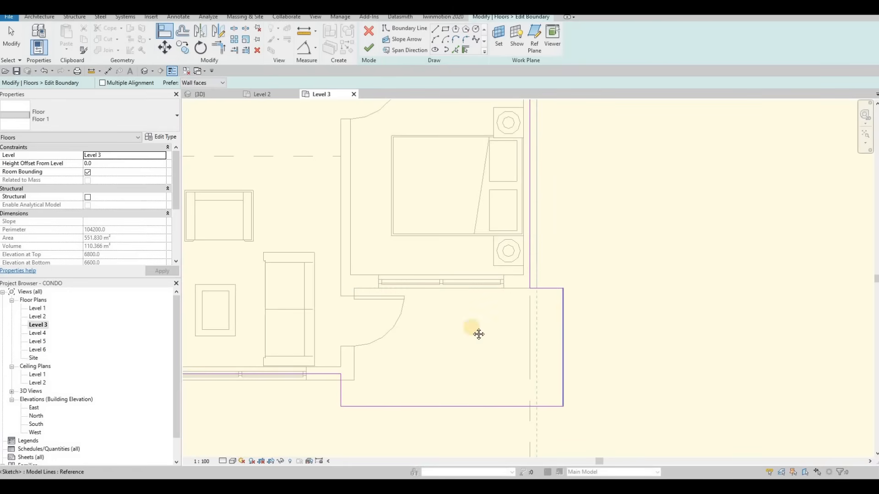
Align the lower-right corner balcony's left side line with the door wall face and its outer line with the exterior wall face.
middle_click_drag(332, 389, 413, 312)
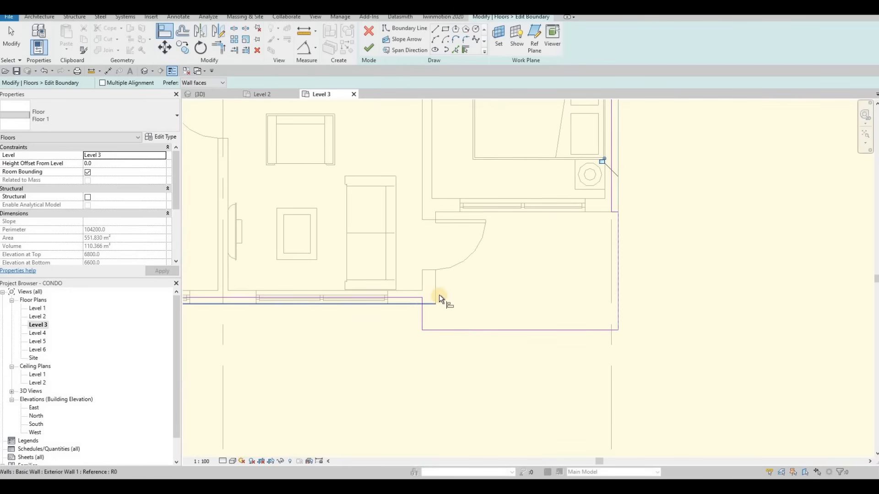
scroll(421, 307, "up", 2)
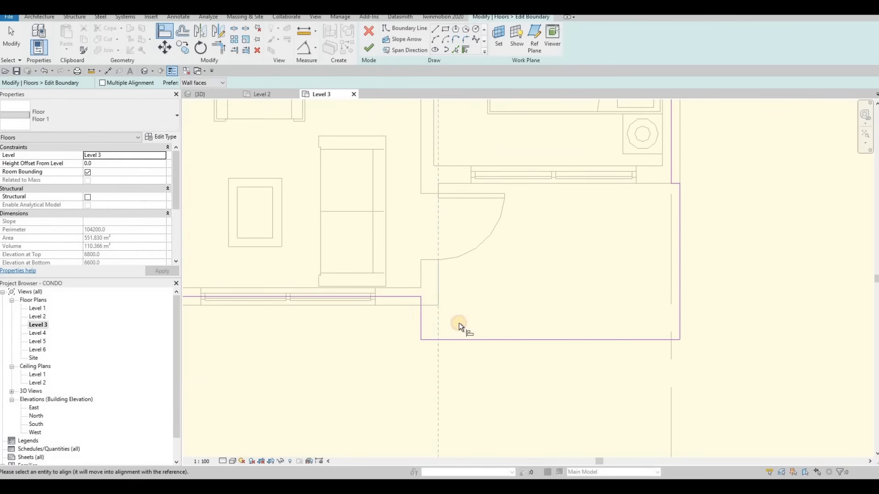
left_click(421, 315)
left_click(408, 303)
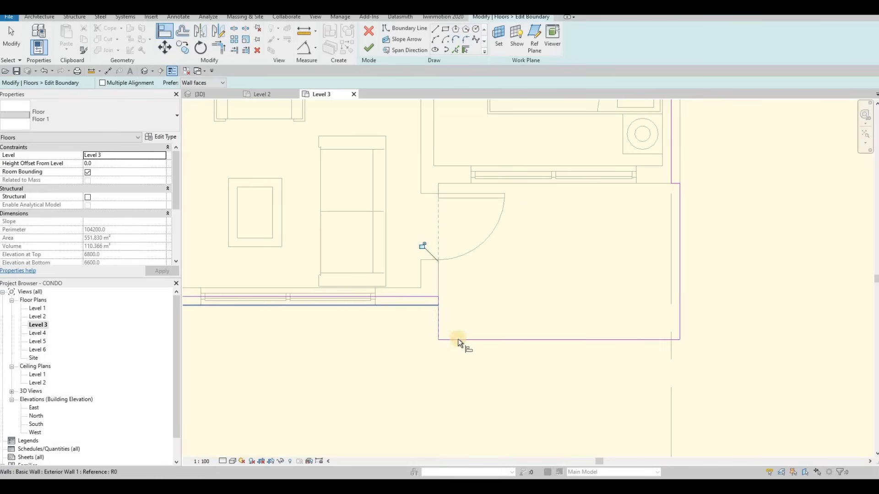
left_click(458, 339)
Align the lower middle balcony's right side line with its balcony-side wall face and its outer line with the exterior wall face.
scroll(548, 293, "down", 3)
middle_click_drag(442, 299, 607, 277)
scroll(591, 270, "down", 1)
middle_click_drag(324, 260, 498, 255)
scroll(509, 257, "up", 4)
left_click(492, 253)
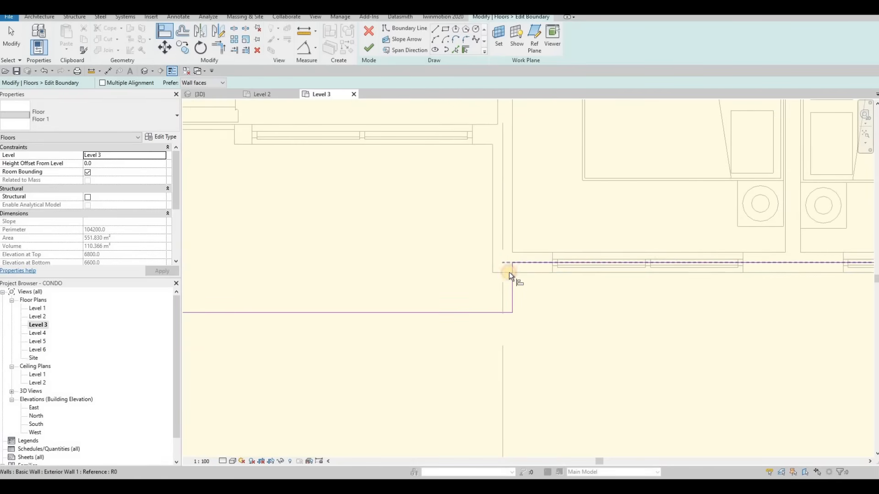
left_click(510, 274)
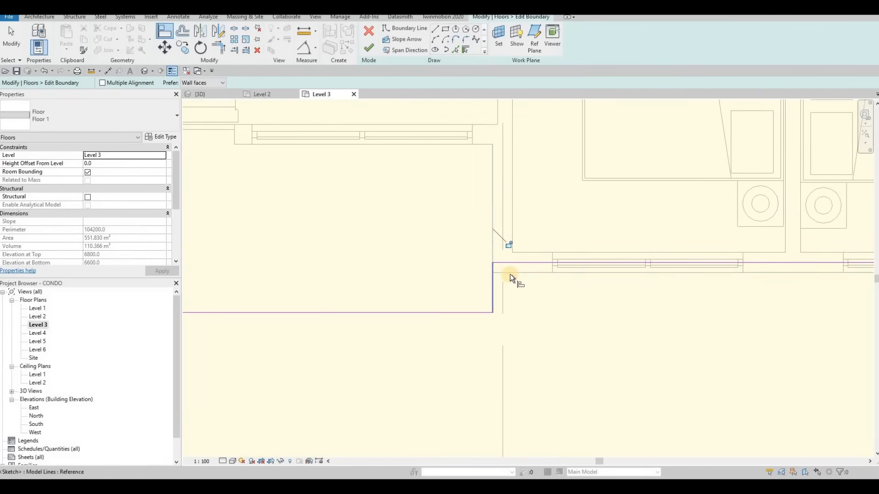
left_click(522, 273)
left_click(476, 312)
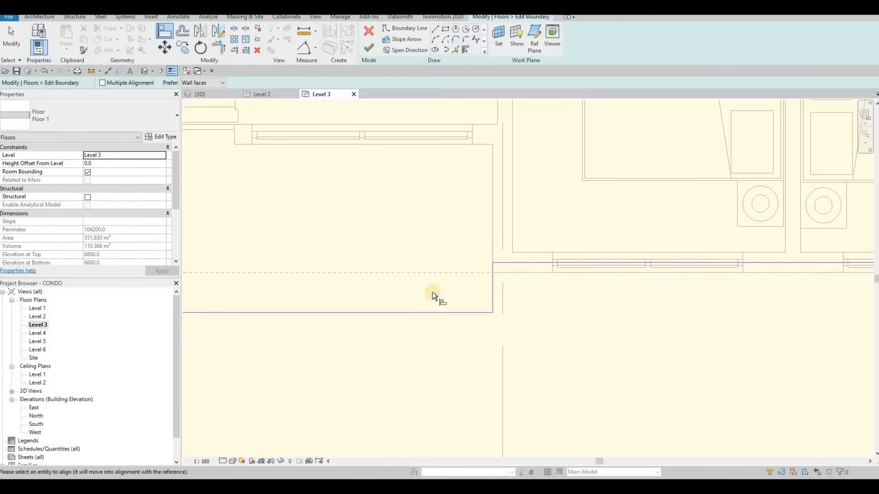
Align the lower middle balcony's left side line with its balcony-side wall face.
scroll(458, 252, "down", 1)
middle_click_drag(430, 248, 761, 241)
scroll(462, 252, "up", 3)
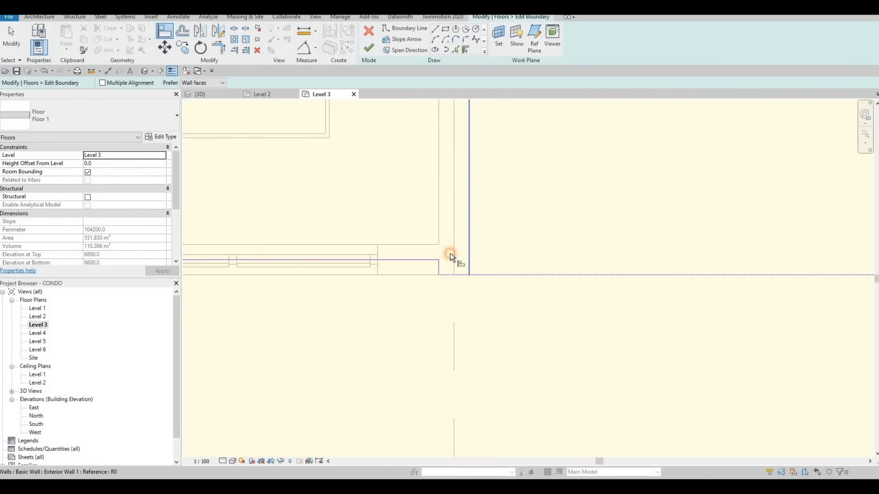
scroll(411, 237, "down", 3)
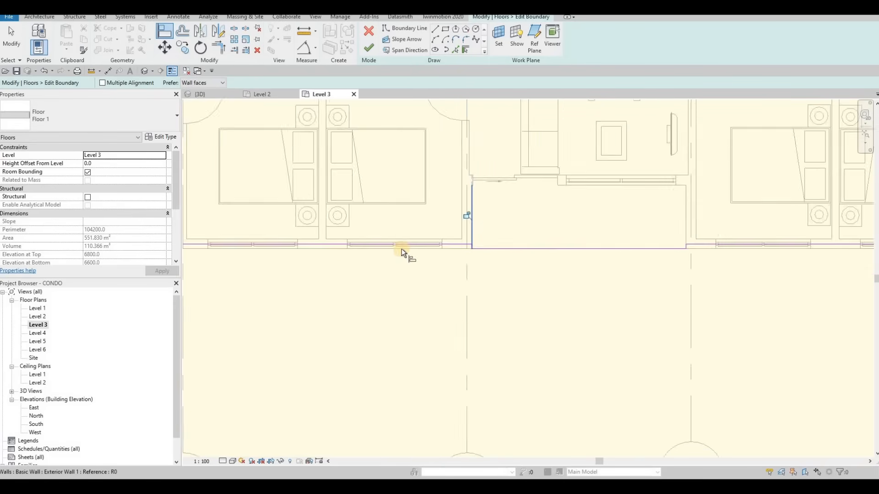
Align the lower-left corner balcony's right side line with the door wall face and its outer line with the exterior wall face.
middle_click_drag(402, 251, 573, 265)
scroll(564, 270, "up", 4)
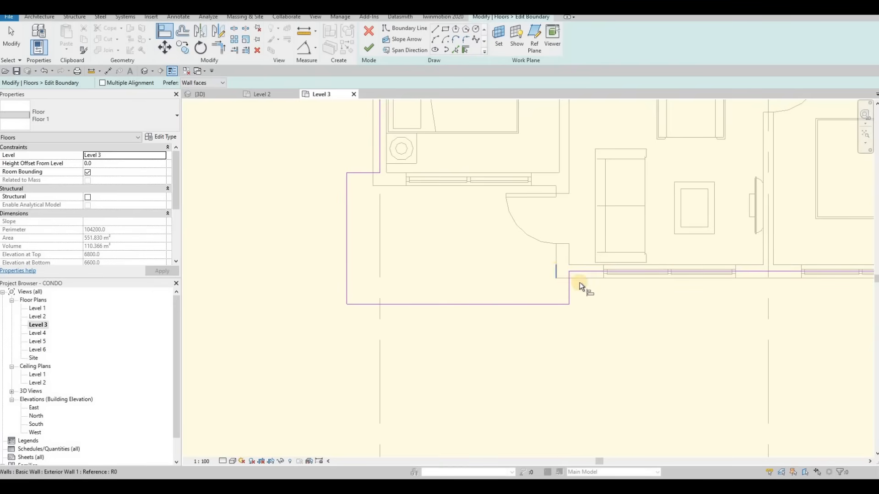
left_click(569, 294)
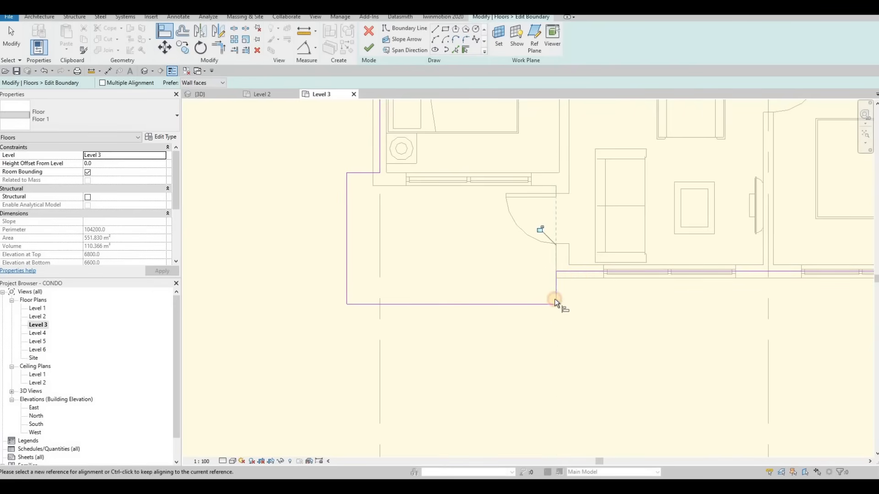
left_click(566, 278)
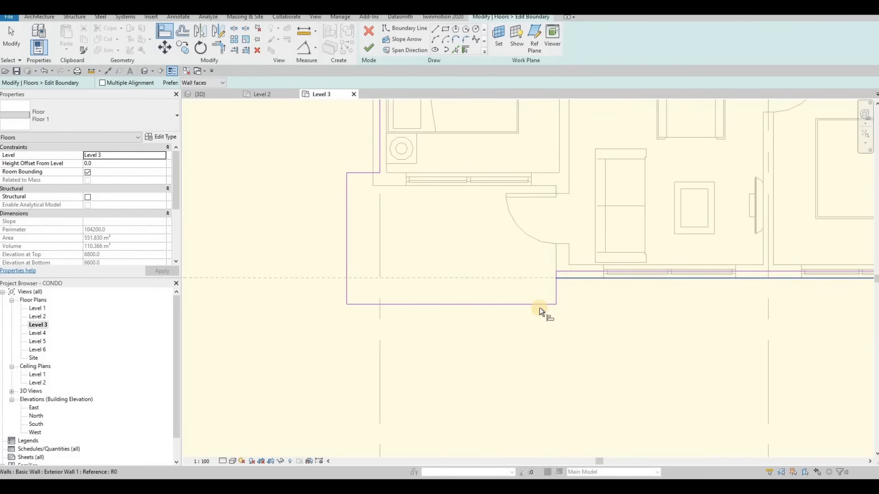
Align the lower-left corner balcony's upper line with the window wall face and its left line with the exterior wall face, then finish the floor and group edits.
left_click(376, 174)
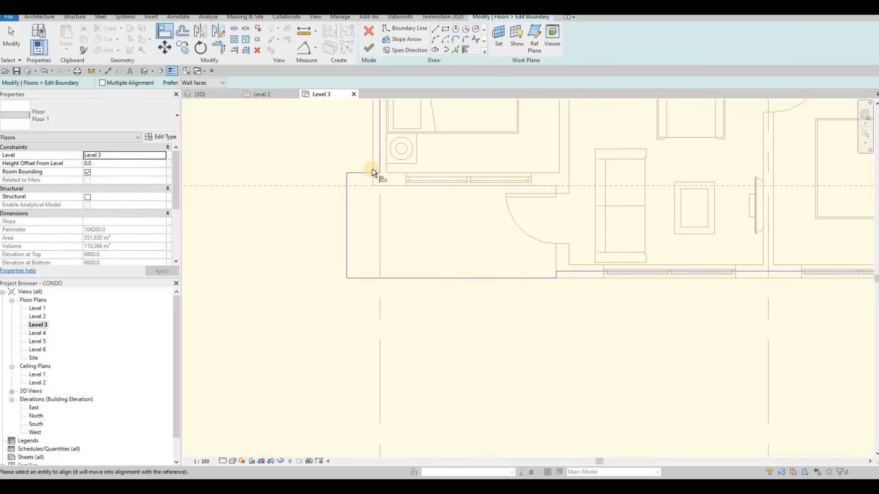
left_click(372, 172)
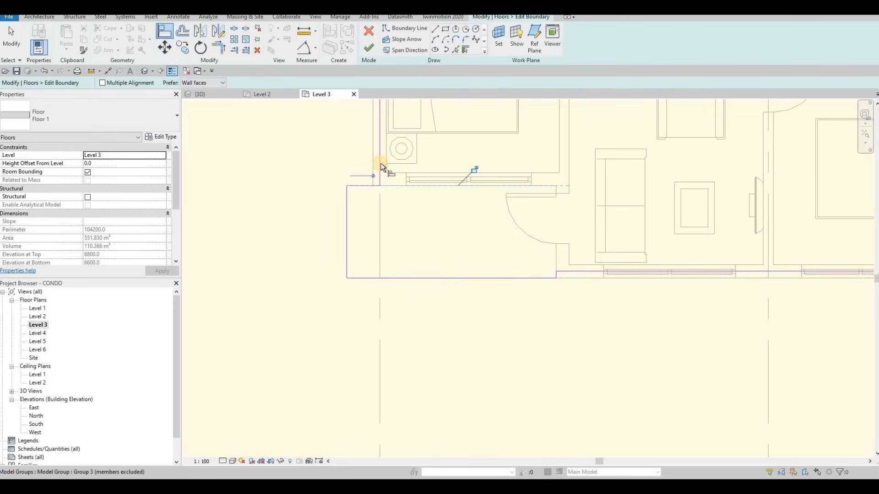
left_click(346, 202)
scroll(418, 249, "down", 3)
scroll(391, 273, "down", 4)
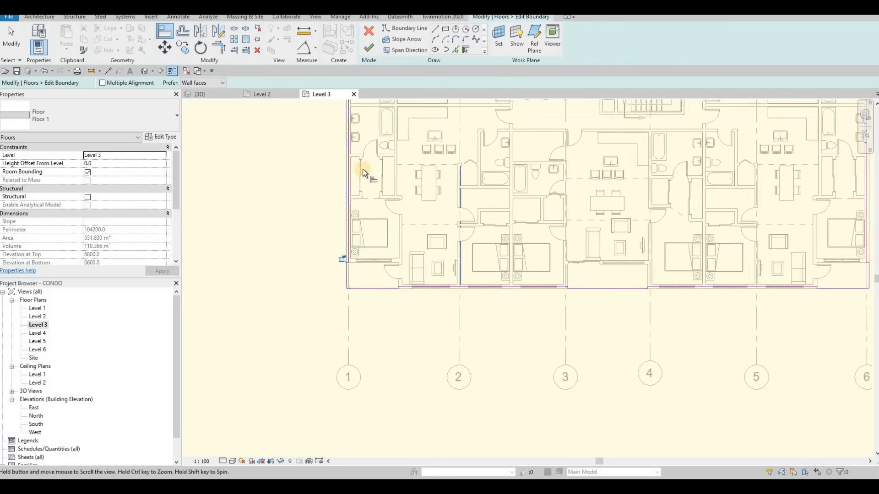
left_click(369, 47)
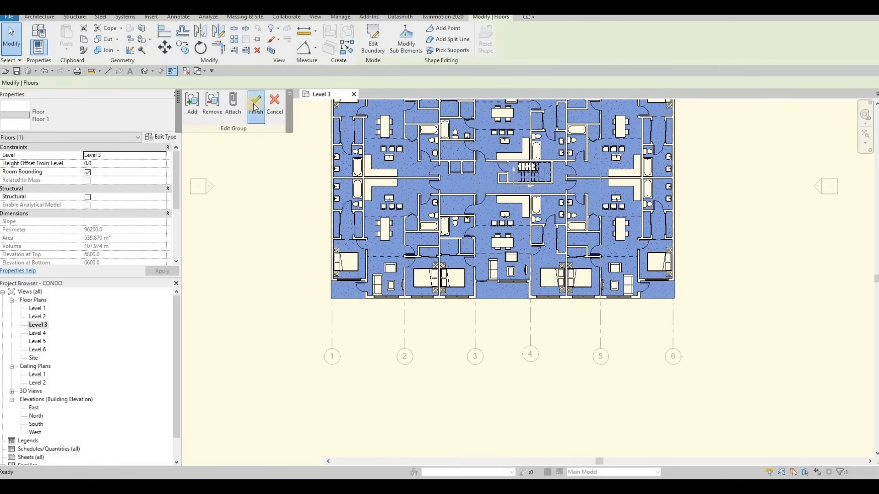
left_click(256, 106)
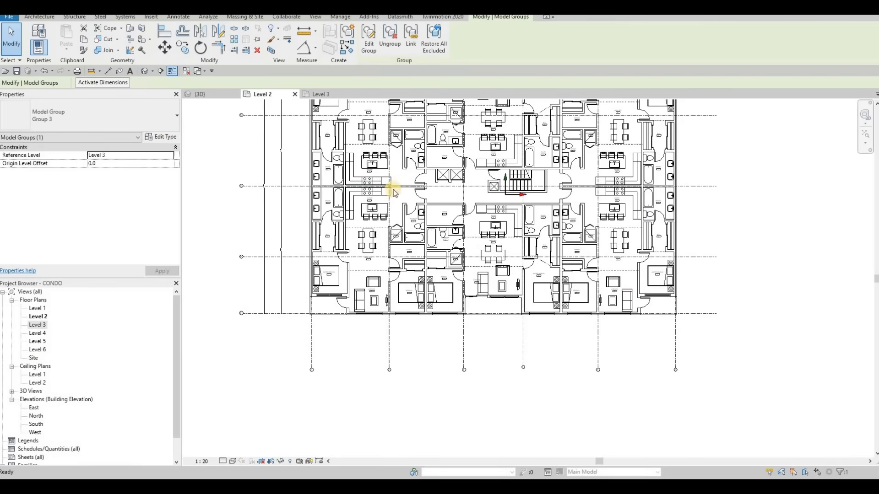
Examine the balcony slabs of the stacked floor groups on the building's front and side in the 3D view.
key("ctrl+Tab")
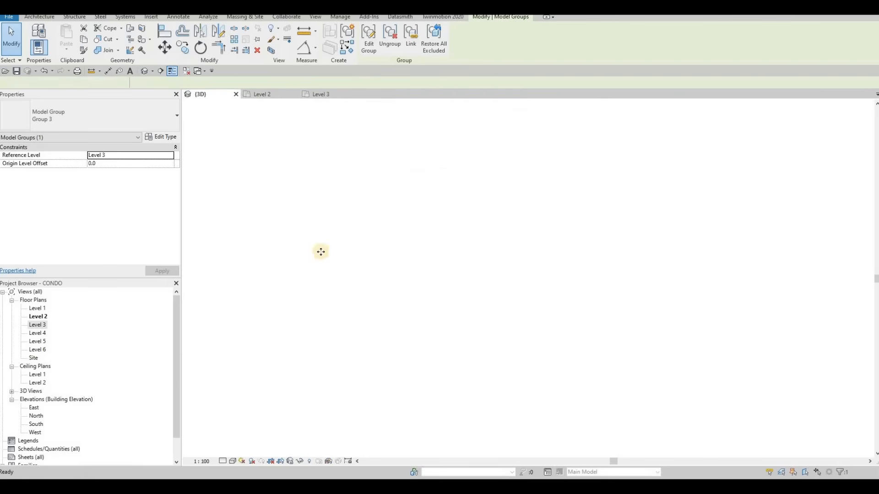
key("Escape")
scroll(408, 253, "up", 4)
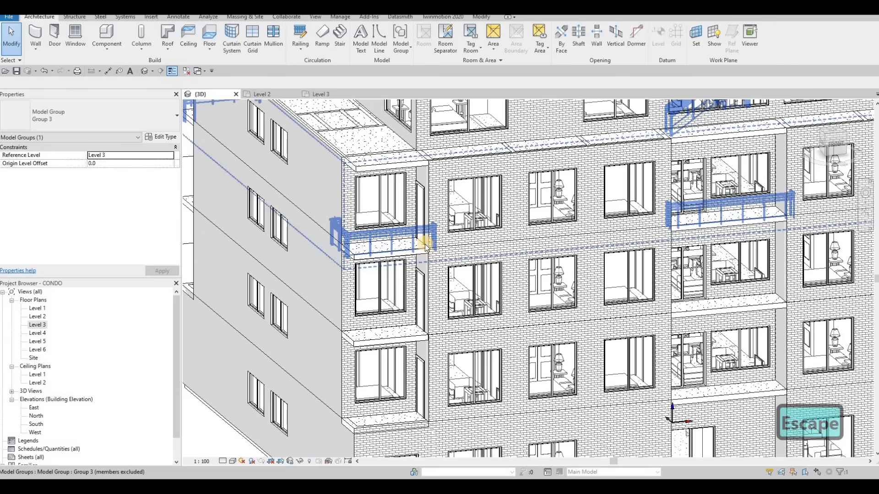
double_click(440, 232)
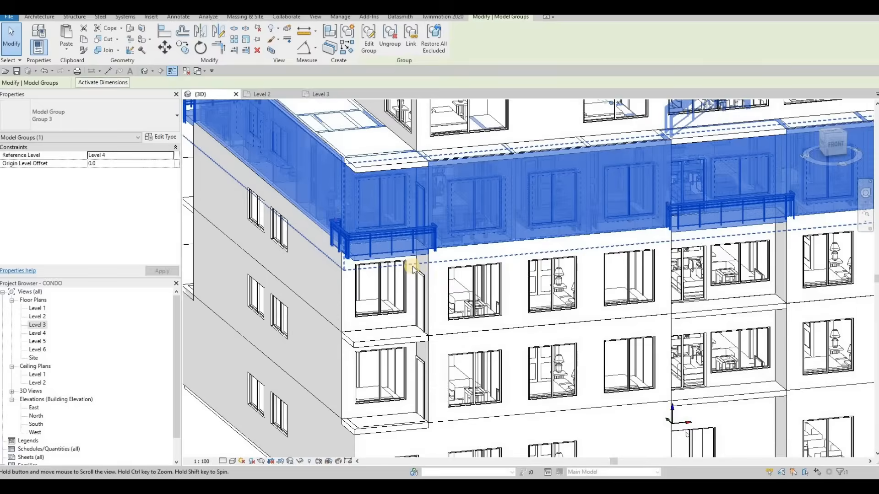
middle_click_drag(412, 257, 443, 280)
key("Escape")
key("Escape")
scroll(442, 280, "down", 1)
scroll(469, 295, "down", 3)
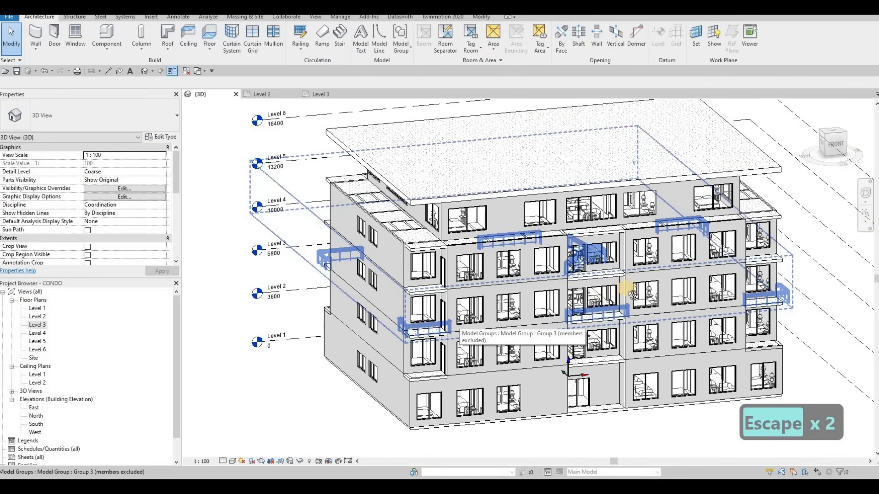
middle_click_drag(522, 319, 544, 339, "shift")
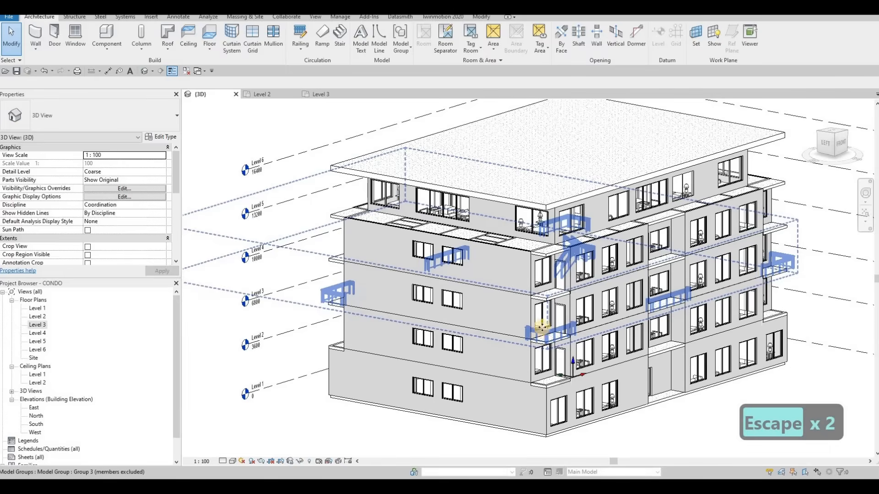
left_click(544, 339)
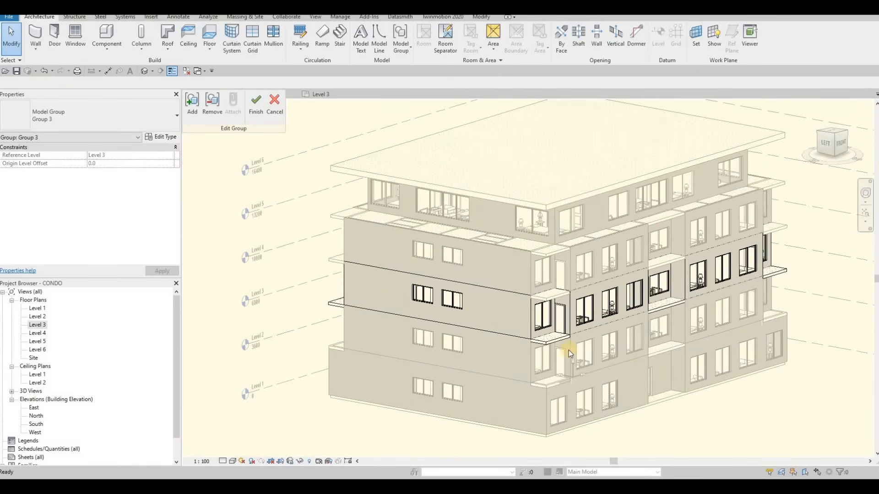
middle_click_drag(462, 289, 304, 112, "shift")
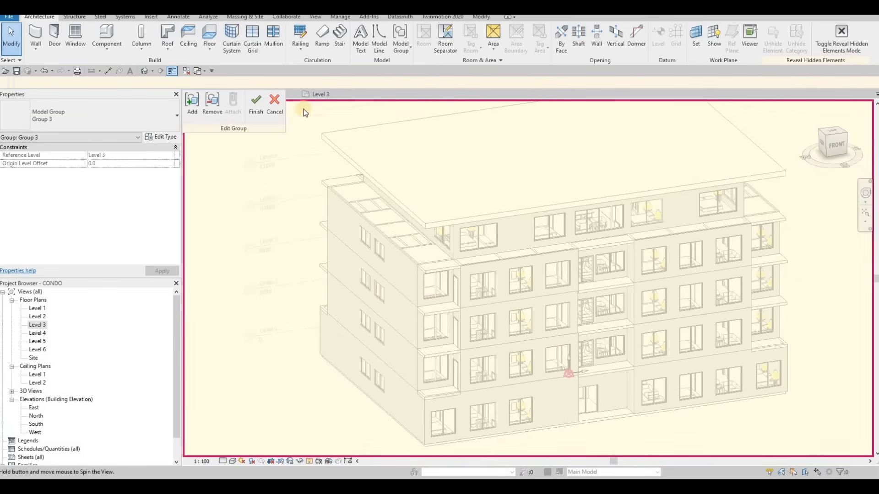
left_click(255, 102)
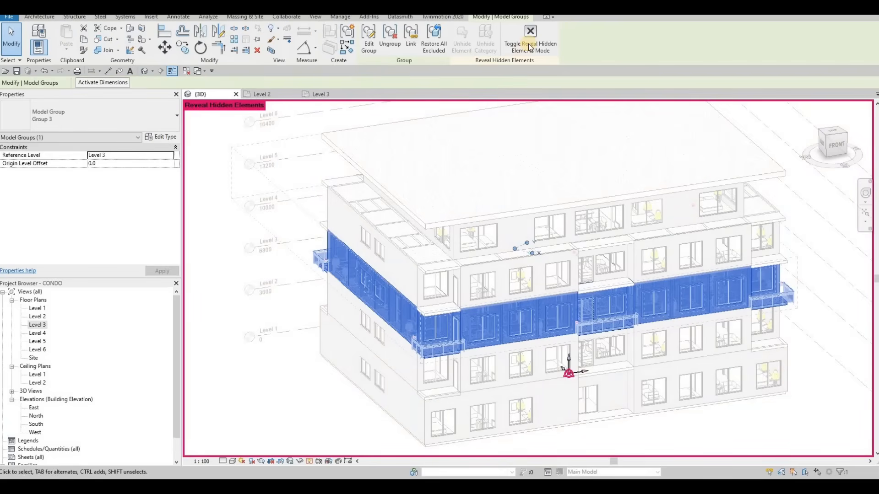
left_click(533, 55)
key("Escape")
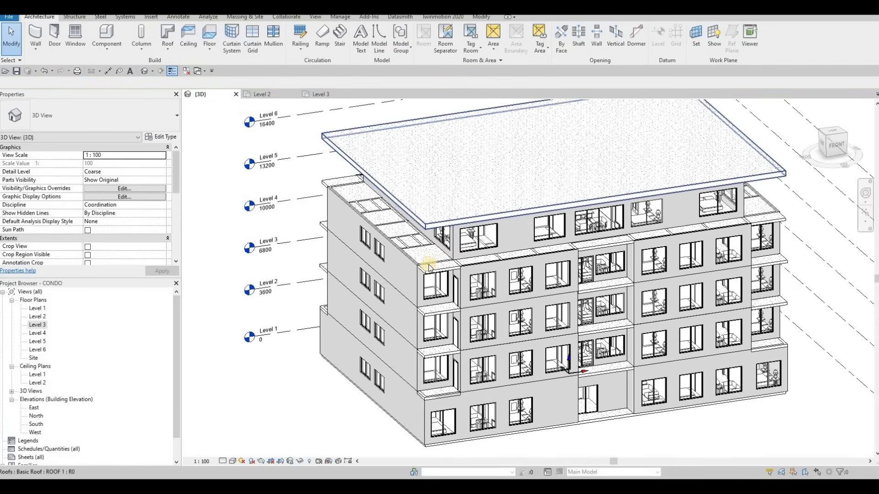
Open the Level 5 floor's boundary for editing in the Level 5 floor plan.
left_click(451, 277)
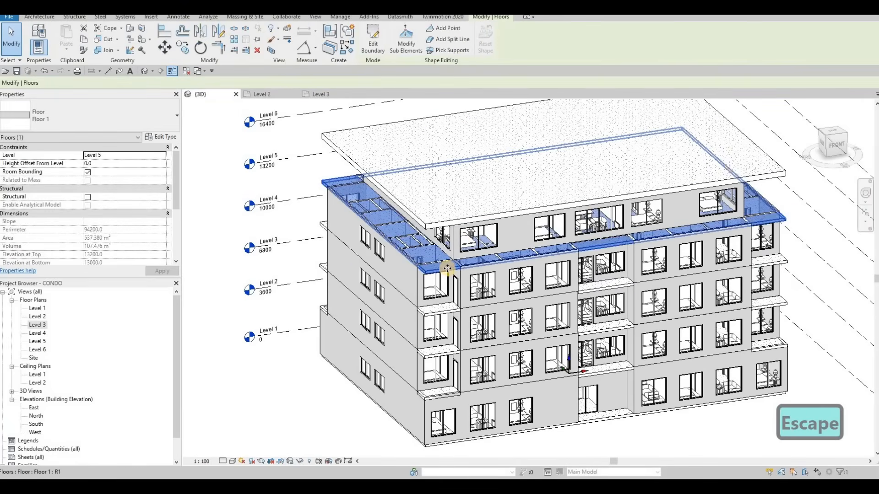
scroll(451, 277, "up", 5)
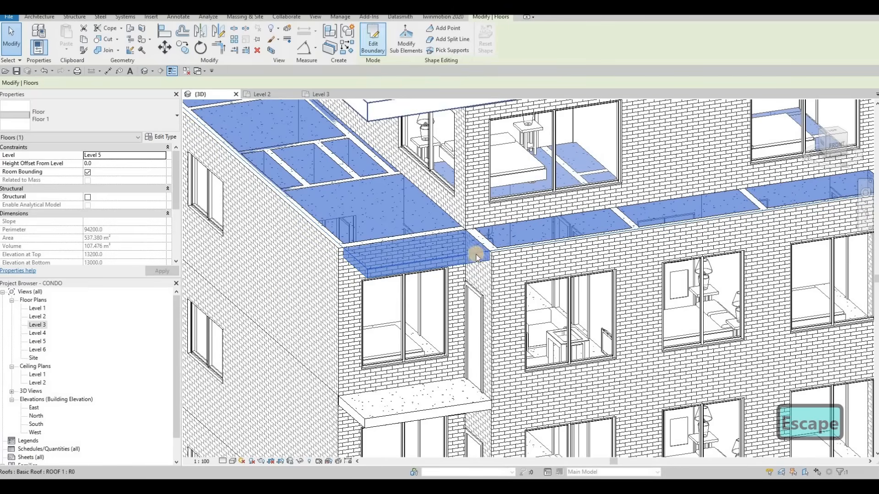
double_click(476, 256)
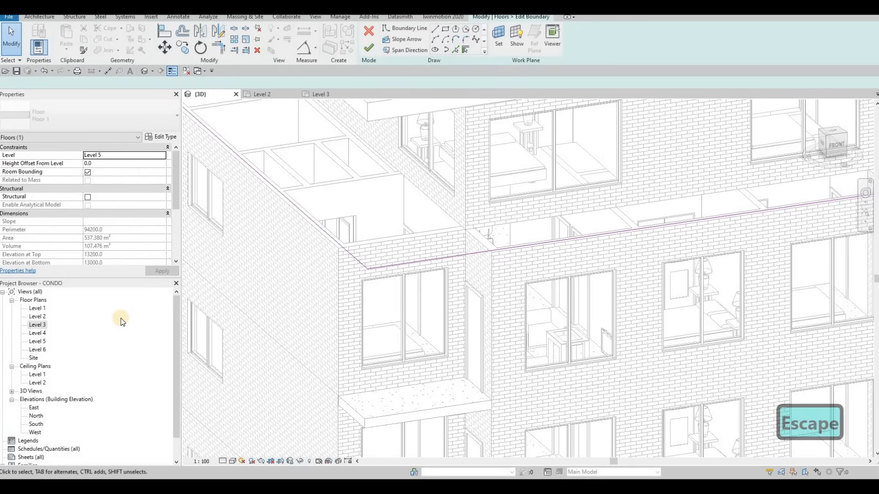
double_click(42, 342)
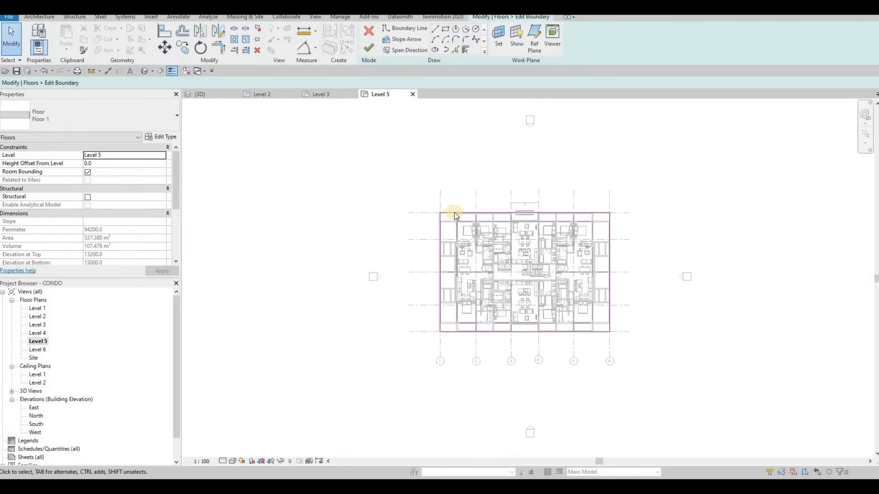
Sketch boundary lines at the upper-left corner balcony, about 100 mm up from the floor boundary and about 3700 mm along the outer slab edge.
scroll(454, 212, "up", 5)
scroll(493, 215, "up", 5)
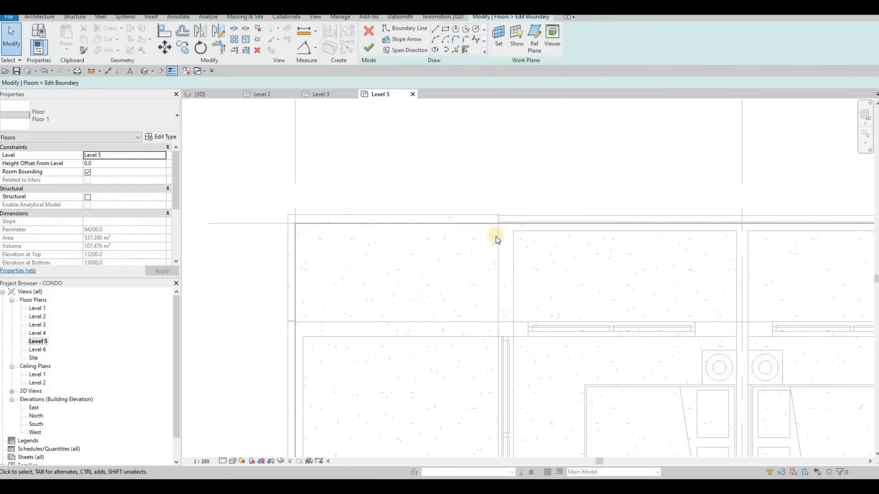
middle_click_drag(485, 214, 494, 234)
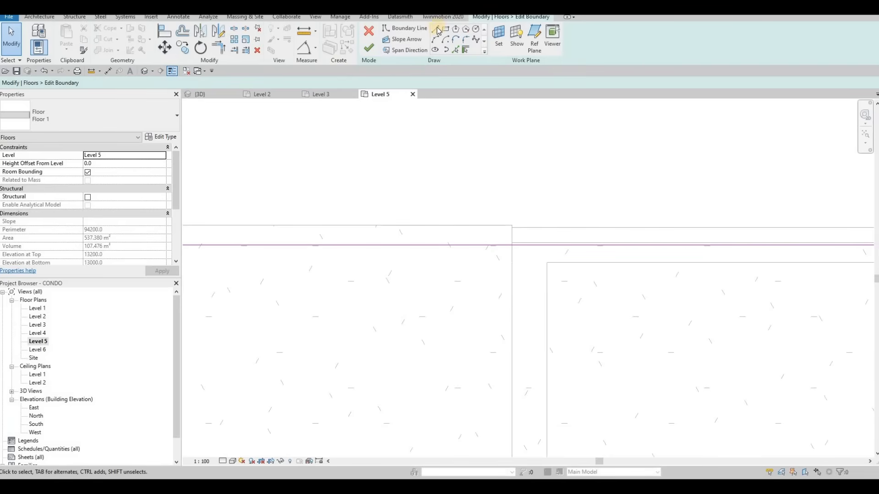
left_click(455, 49)
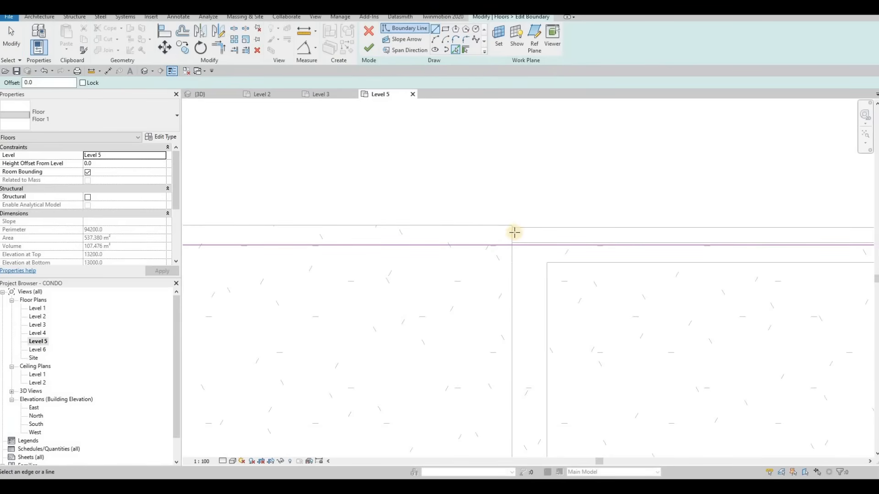
left_click(512, 227)
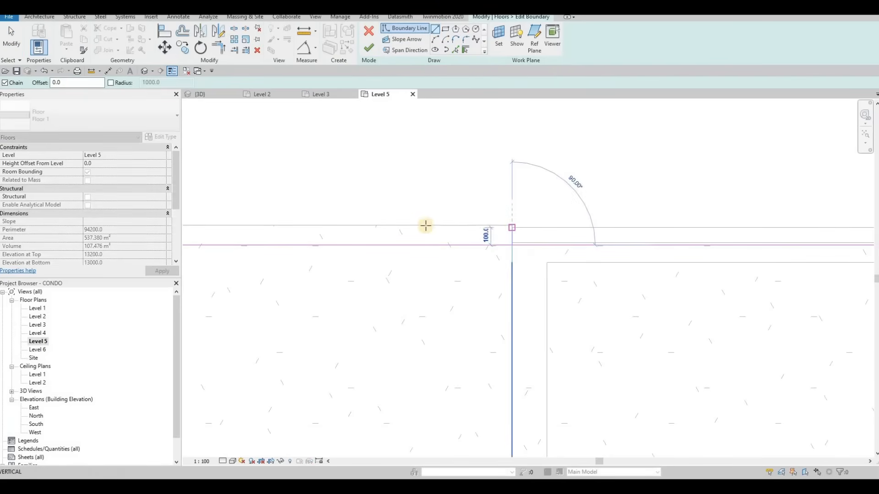
scroll(424, 225, "down", 2)
middle_click_drag(469, 210, 395, 225)
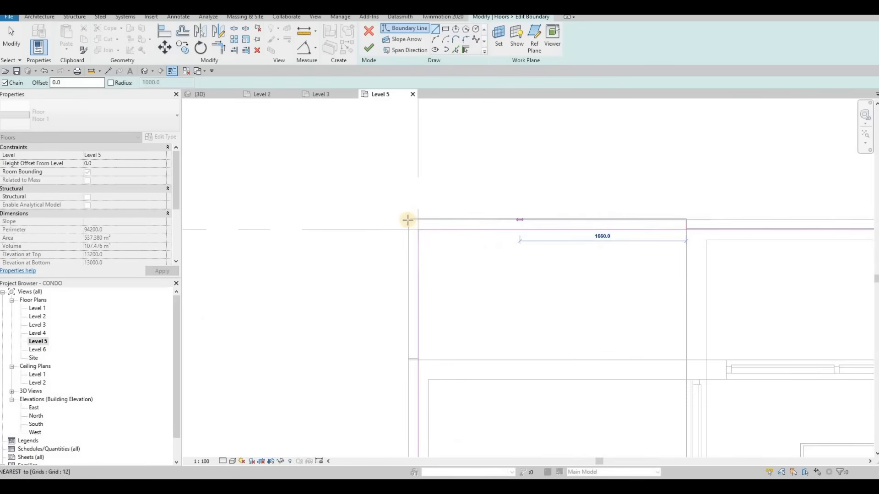
scroll(411, 216, "down", 2)
left_click(412, 212)
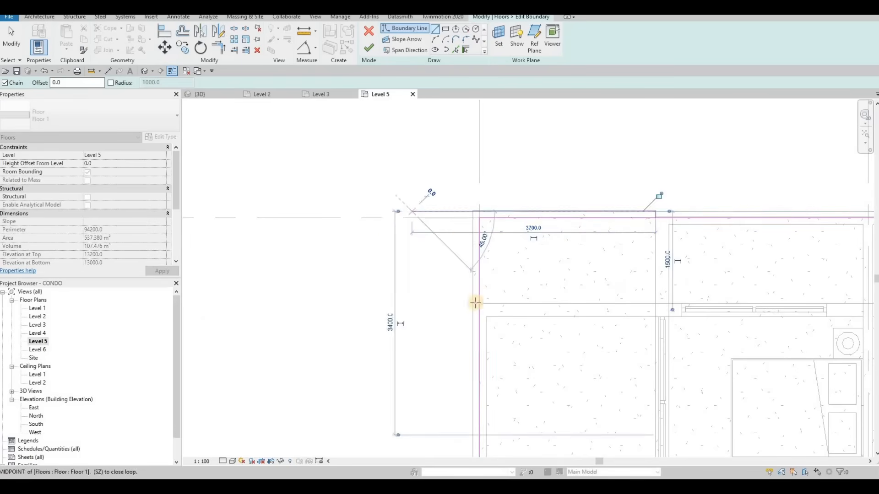
key("Escape")
Sketch a short boundary line out to the upper-left corner balcony's left slab edge and about 160 mm up along it.
scroll(478, 306, "up", 5)
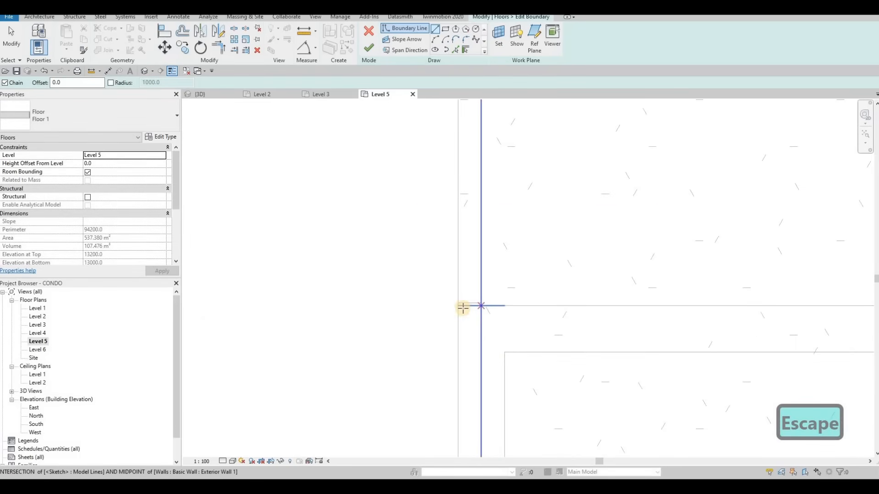
left_click(463, 308)
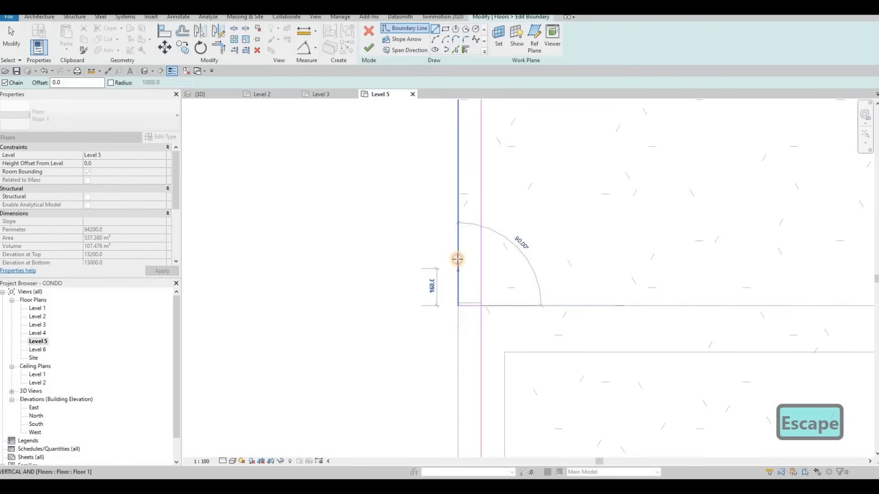
middle_click_drag(491, 234, 470, 257)
scroll(470, 258, "down", 3)
key("Escape")
key("Escape")
key("Escape")
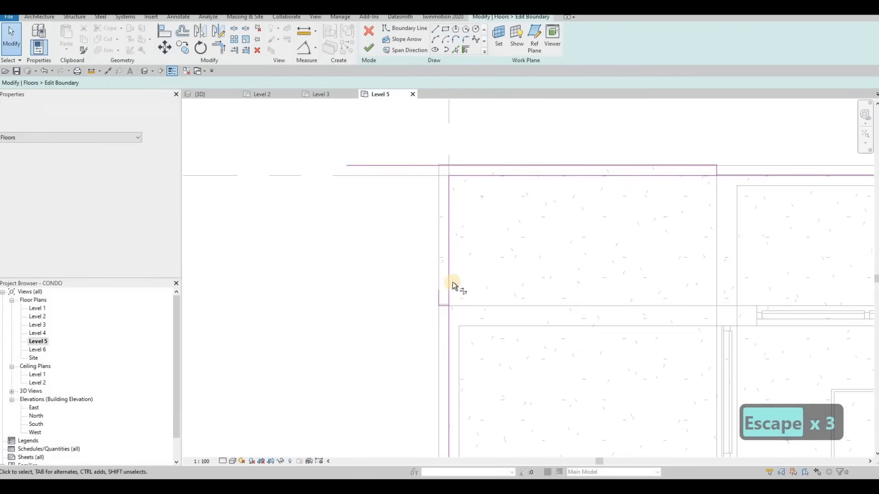
Trim the upper-left balcony's new outer and side boundary lines into a corner.
key("t")
key("r")
key("r")
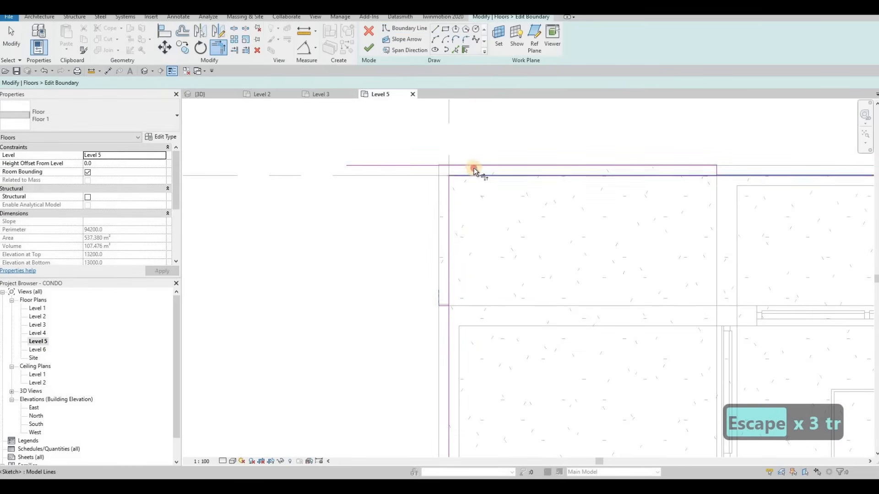
scroll(321, 225, "down", 3)
middle_click_drag(322, 226, 384, 222)
Sketch a short boundary line at the upper middle balcony's left end, from the floor boundary up to the outer slab corner.
scroll(383, 218, "down", 1)
middle_click_drag(703, 189, 575, 185)
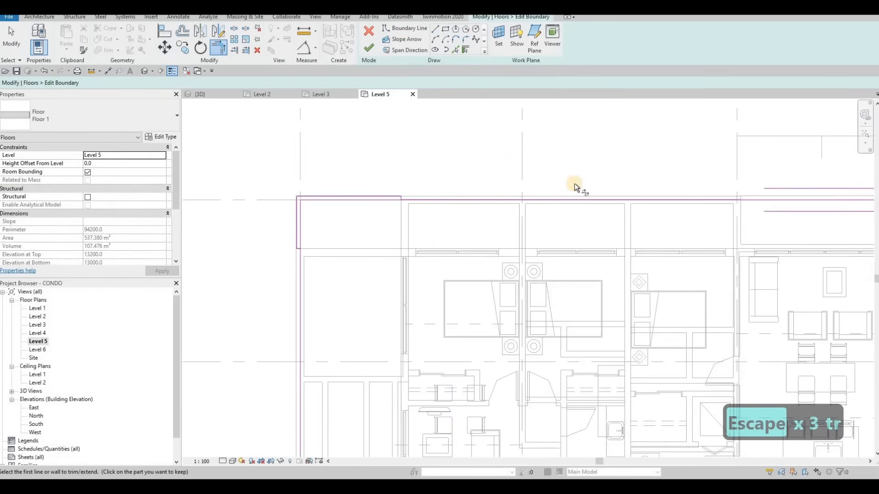
middle_click_drag(773, 200, 524, 203)
scroll(543, 195, "up", 2)
scroll(502, 210, "up", 2)
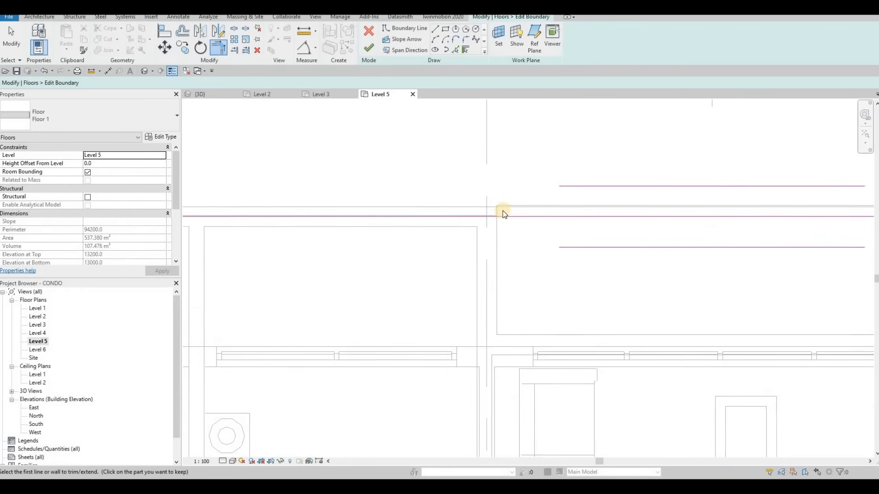
key("Escape")
scroll(499, 210, "up", 2)
scroll(496, 209, "down", 1)
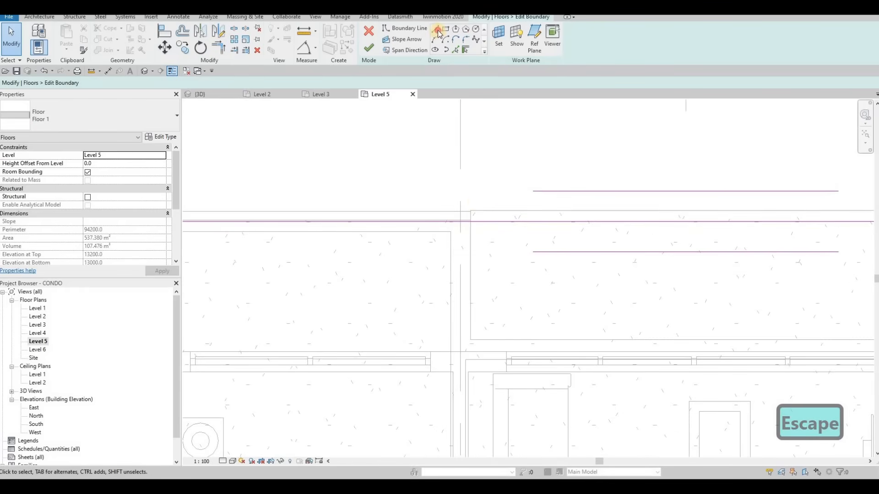
scroll(472, 211, "up", 2)
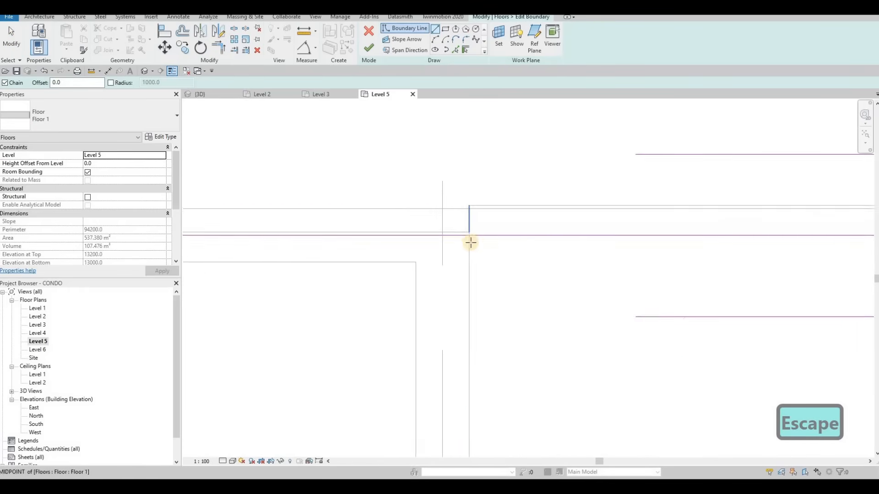
left_click(469, 205)
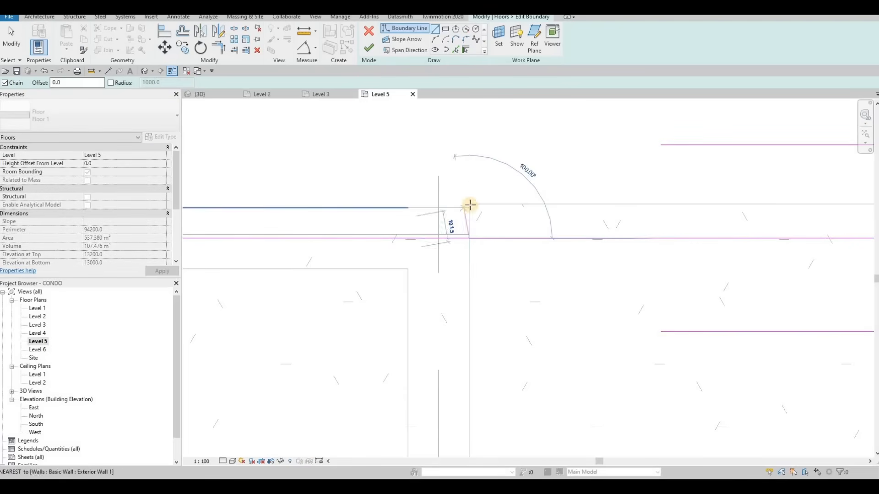
Continue the boundary line along the upper middle balcony's outer slab edge to its right end.
middle_click_drag(334, 188, 320, 188)
scroll(644, 166, "down", 4)
middle_click_drag(644, 166, 238, 146)
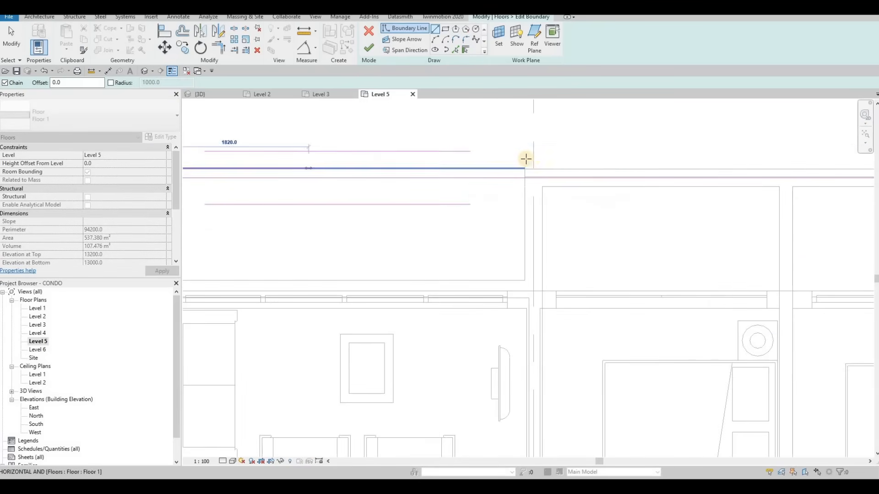
middle_click_drag(521, 170, 471, 180)
scroll(473, 182, "up", 2)
scroll(473, 182, "up", 1)
left_click(473, 201)
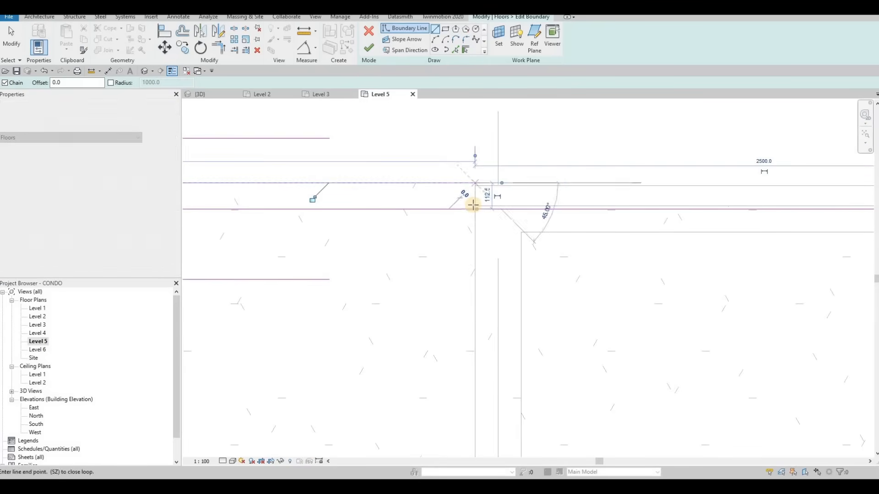
Finish the upper middle balcony's boundary line and split the old floor boundary line behind it near its middle.
key("Escape")
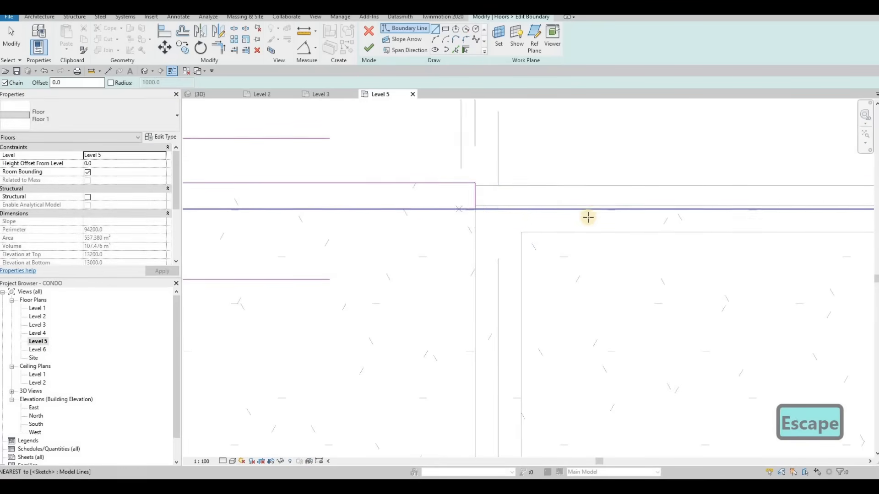
scroll(586, 217, "down", 4)
key("s")
key("l")
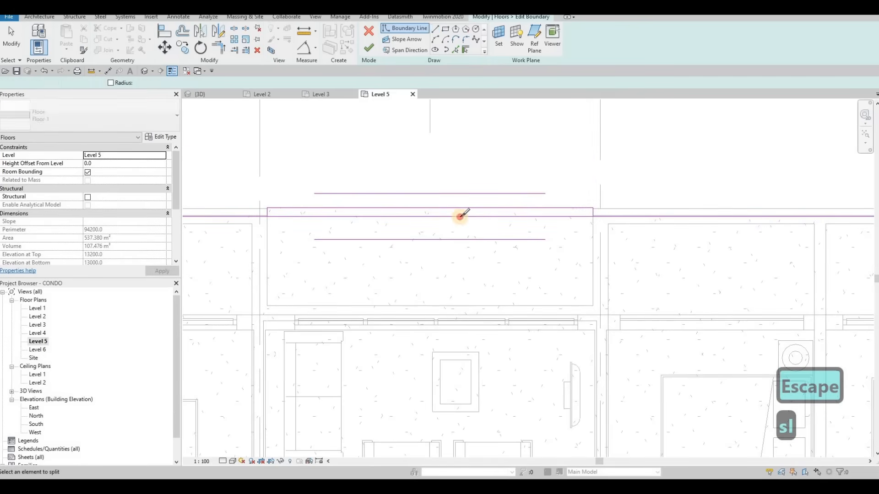
Trim both halves of the split boundary line to the short side lines of the upper middle balcony.
key("Escape")
key("Escape")
key("Escape")
key("t")
key("r")
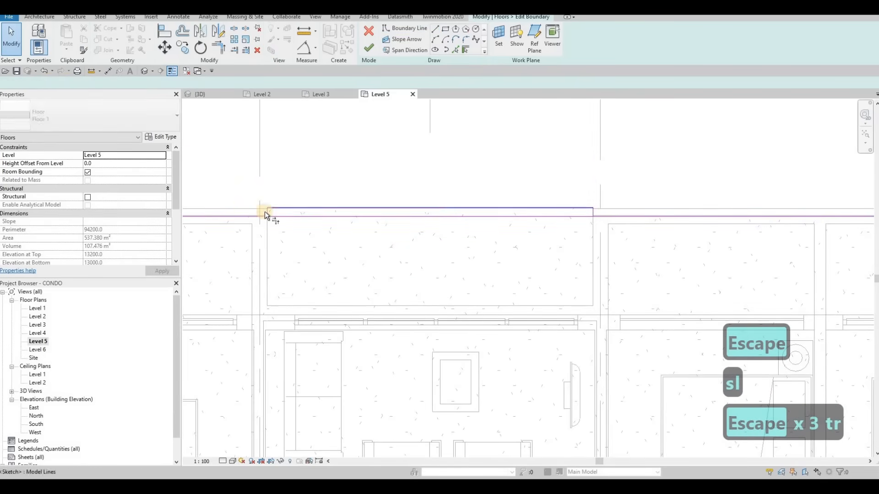
left_click(256, 217)
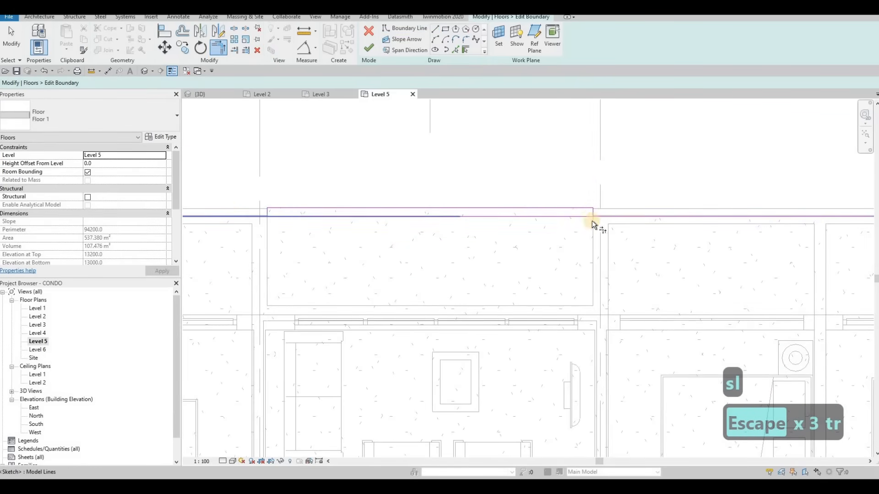
left_click(615, 215)
scroll(582, 208, "up", 3)
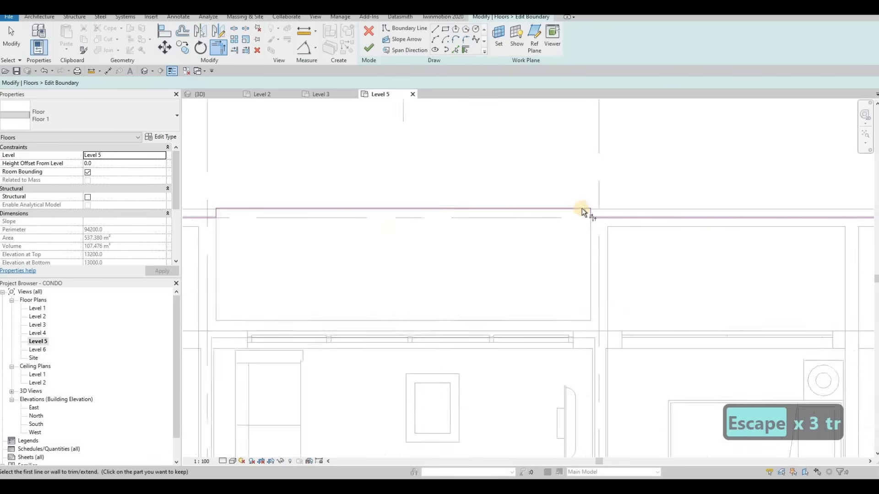
scroll(548, 209, "up", 1)
key("Escape")
left_click(536, 211)
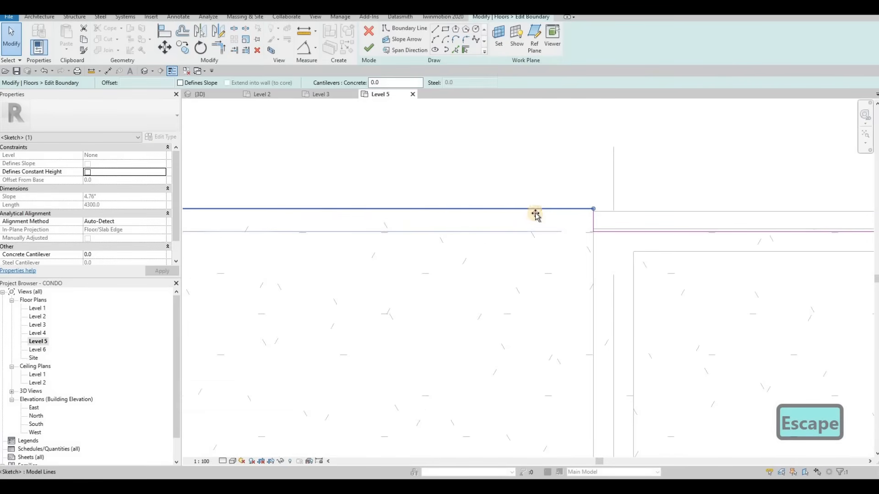
key("Escape")
Sketch a short boundary line at the upper-right corner balcony's left end, from the floor boundary to the outer slab corner.
scroll(503, 218, "down", 4)
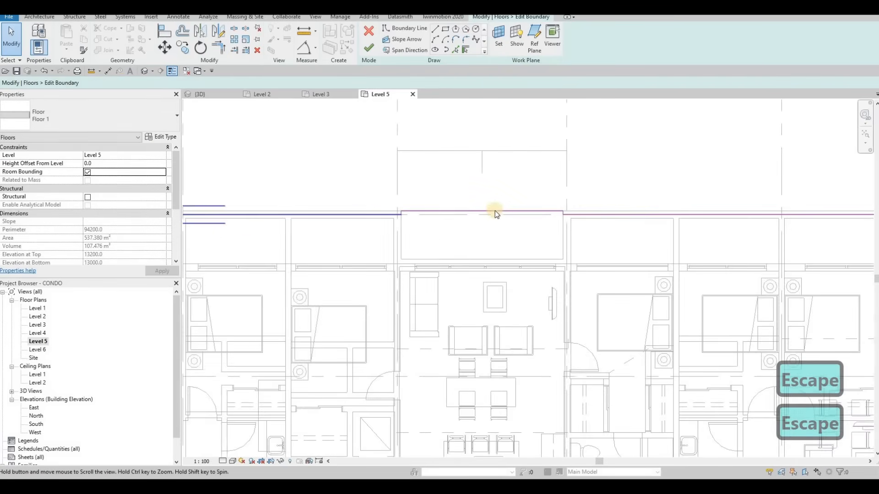
scroll(495, 211, "up", 5)
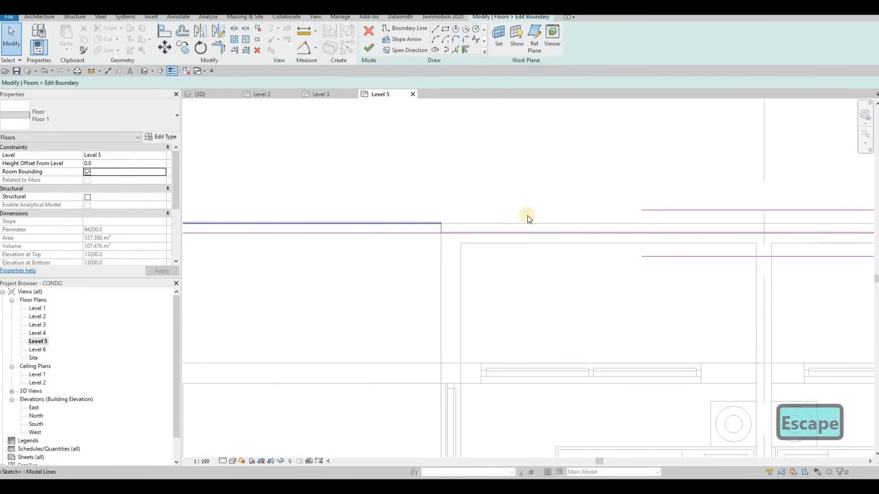
scroll(528, 216, "down", 4)
scroll(579, 180, "up", 4)
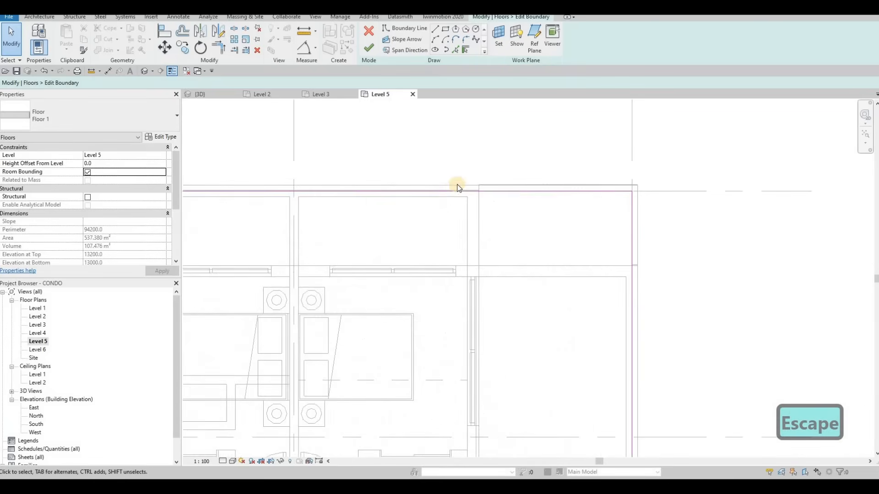
scroll(427, 198, "up", 5)
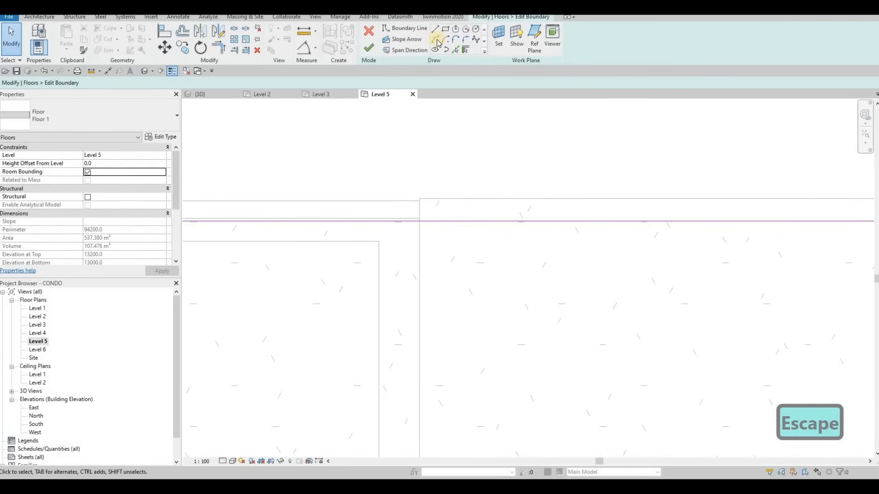
left_click(420, 220)
left_click(419, 201)
Continue the boundary line about 2775 mm along the upper-right balcony's outer edge to its right corner.
scroll(452, 200, "down", 2)
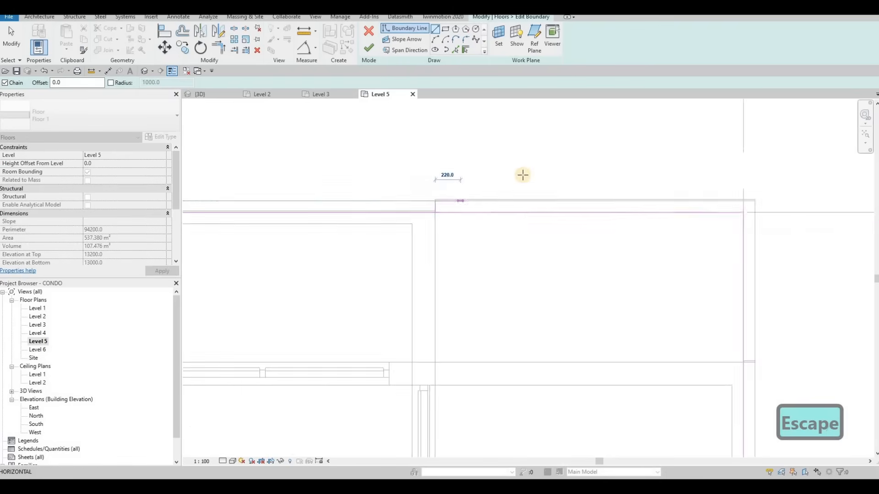
middle_click_drag(770, 207, 552, 188)
scroll(517, 177, "up", 2)
left_click(550, 182)
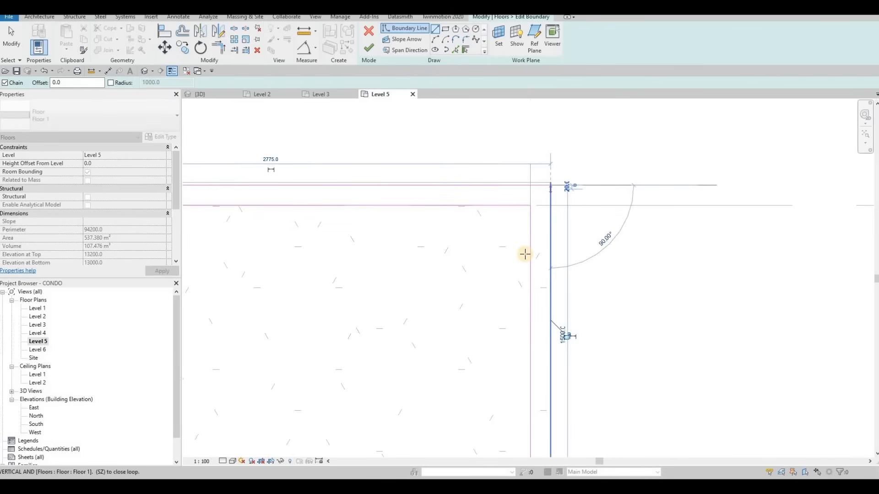
key("Escape")
Sketch a 100 mm boundary line at the upper-right balcony's lower end, from the floor boundary to the right slab edge.
middle_click_drag(524, 412, 481, 223)
scroll(478, 304, "up", 3)
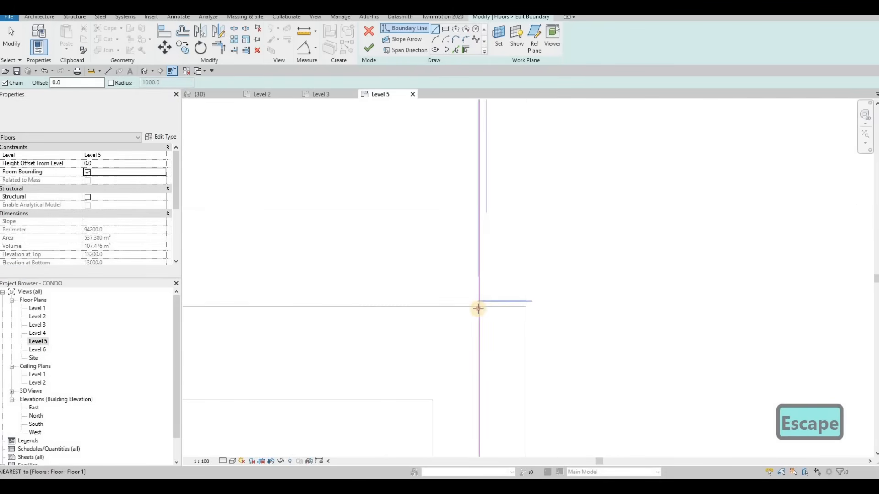
left_click(478, 308)
left_click(532, 309)
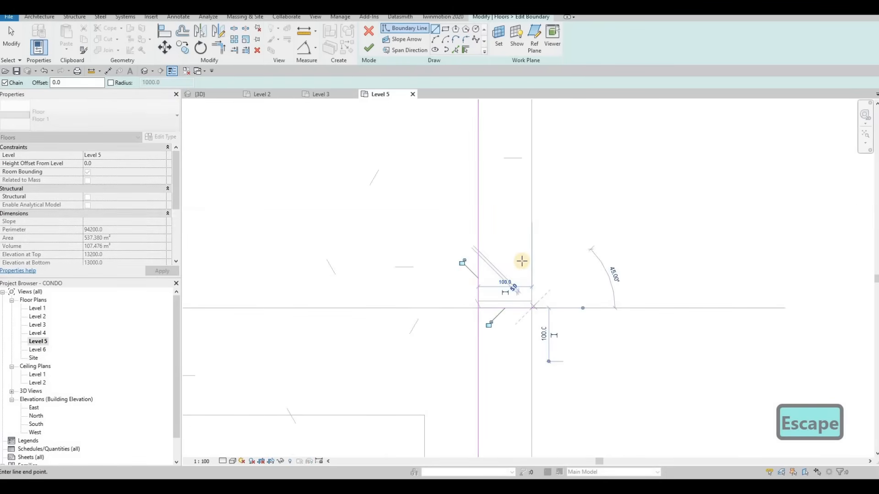
Continue the boundary line up along the upper-right balcony's right slab edge to just below the upper corner.
scroll(521, 282, "down", 1)
scroll(518, 318, "down", 2)
middle_click_drag(524, 191, 516, 277)
scroll(516, 277, "down", 1)
middle_click_drag(511, 103, 491, 199)
key("Escape")
key("Escape")
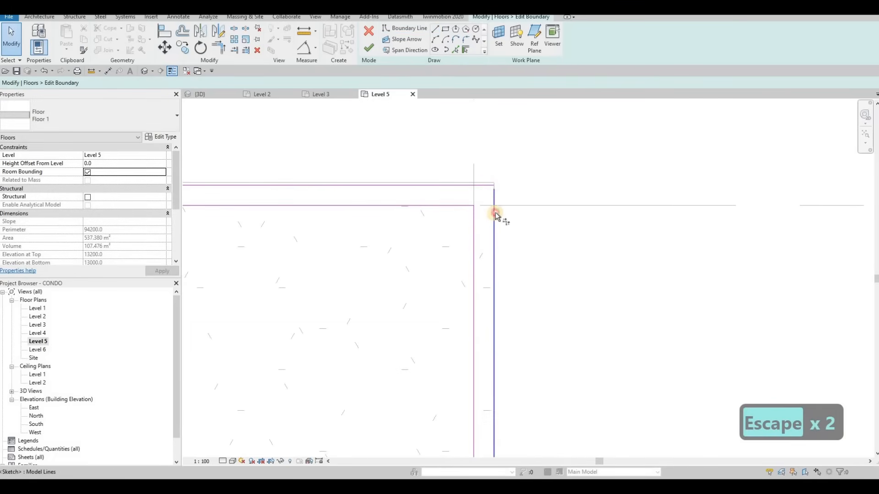
Trim the upper-right balcony's new upper and right boundary lines into a corner.
key("t")
key("r")
scroll(342, 208, "down", 3)
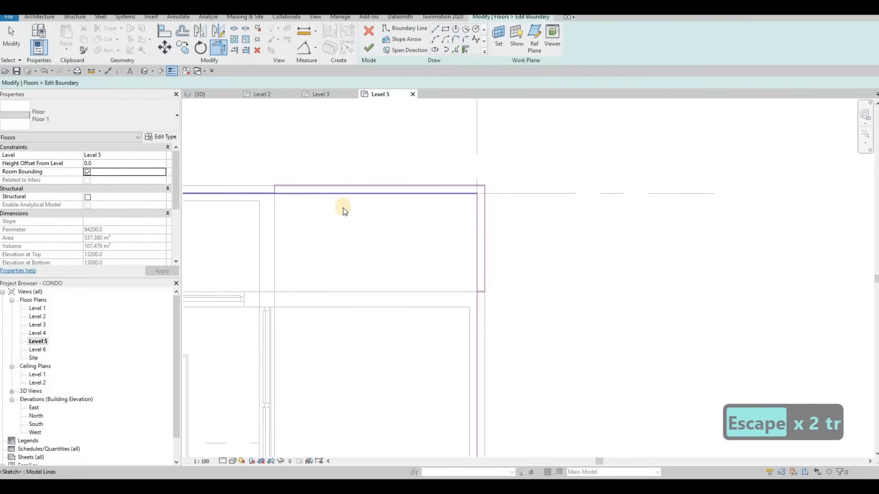
key("Escape")
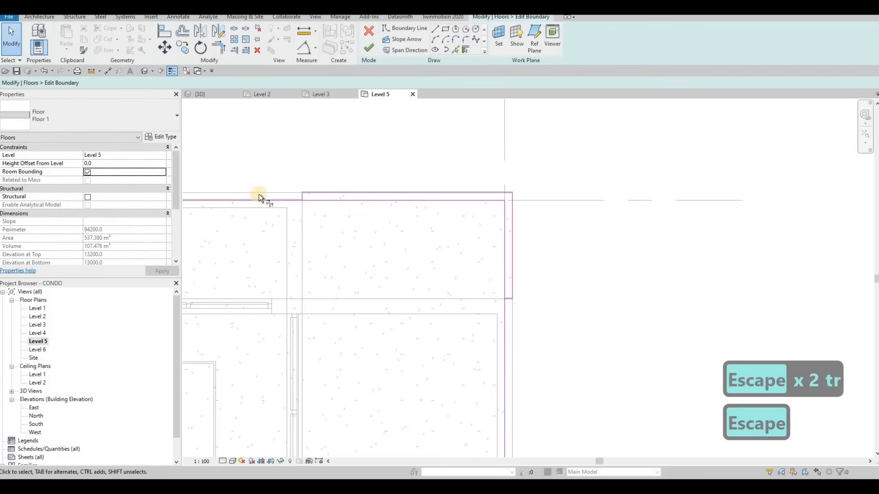
Trim the old upper and right floor boundary lines to the short connecting lines at the upper-right balcony's two ends.
key("t")
key("r")
left_click(301, 199)
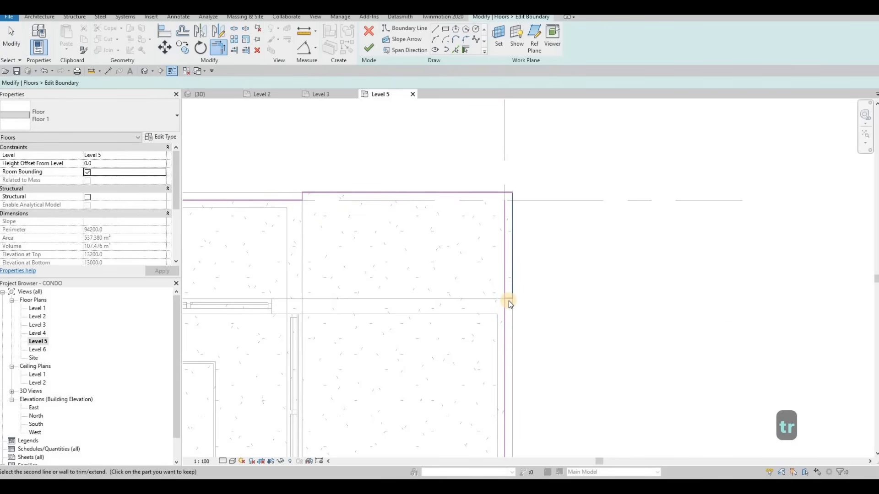
key("Escape")
key("Escape")
key("t")
key("r")
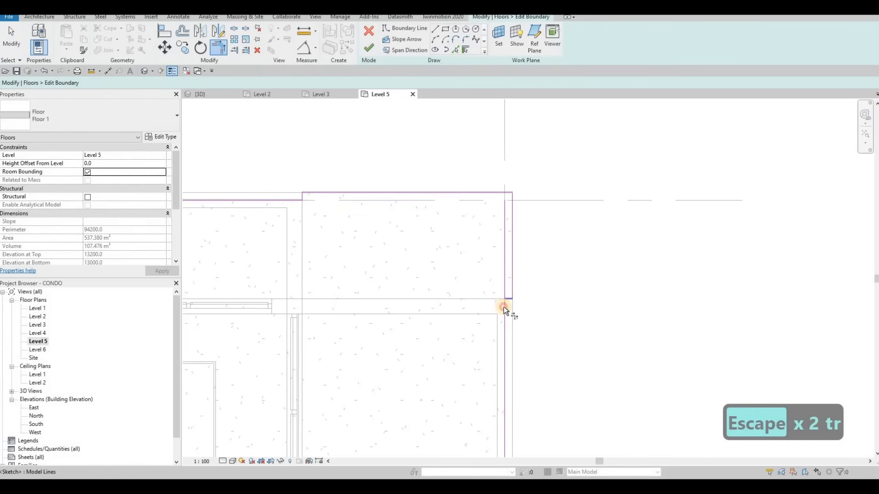
key("Escape")
key("Escape")
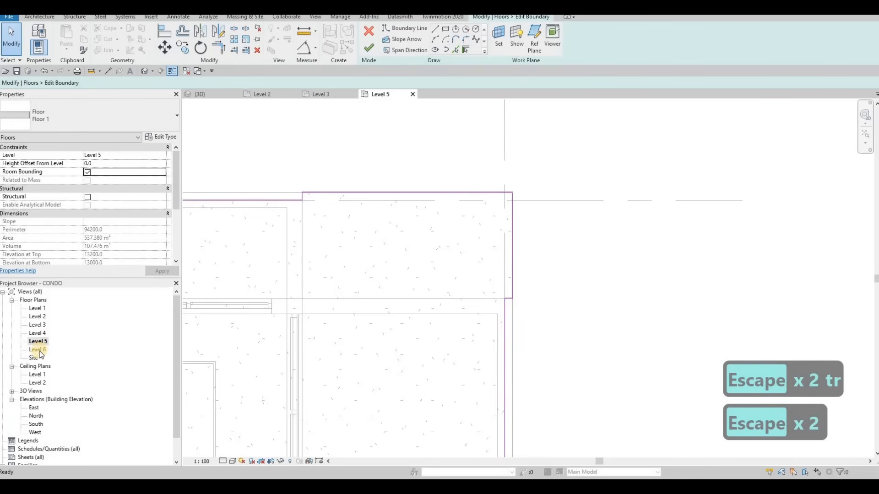
Look at the Level 6 floor plan and return to the Level 5 floor plan.
double_click(45, 349)
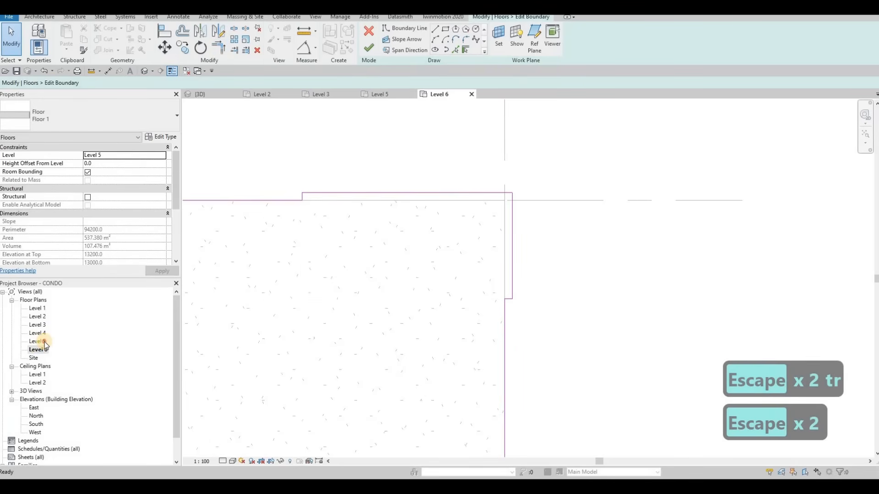
left_click(44, 342)
scroll(437, 206, "down", 3)
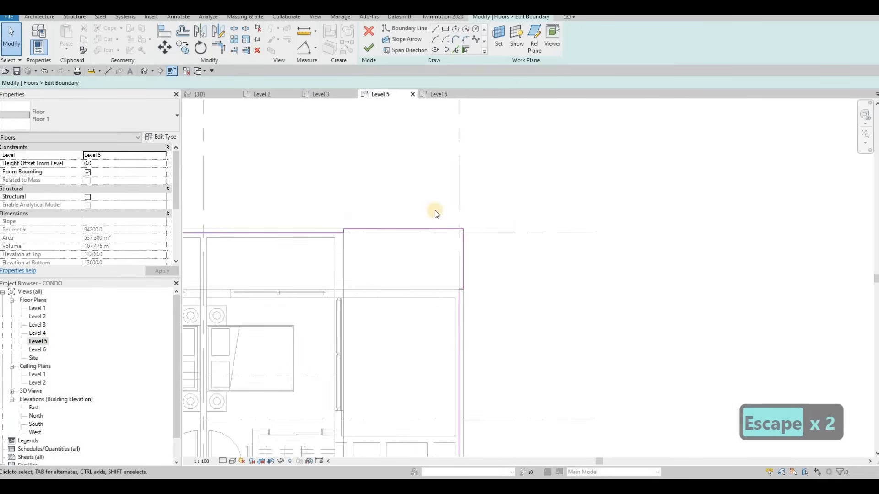
Sketch a 100 mm boundary line at the lower-right corner balcony's upper end, from the floor boundary to the right slab edge.
middle_click_drag(435, 210, 522, 103)
scroll(501, 158, "down", 2)
scroll(522, 103, "down", 2)
middle_click_drag(528, 364, 526, 286)
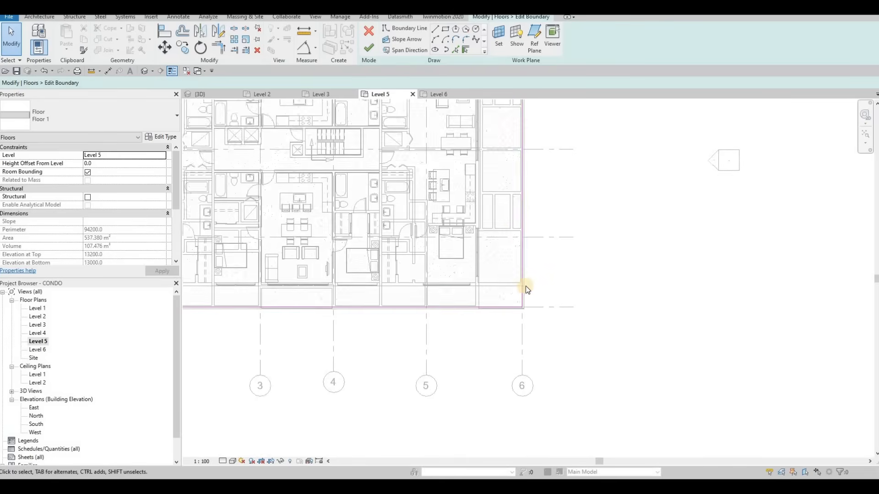
scroll(525, 291, "up", 7)
left_click(434, 28)
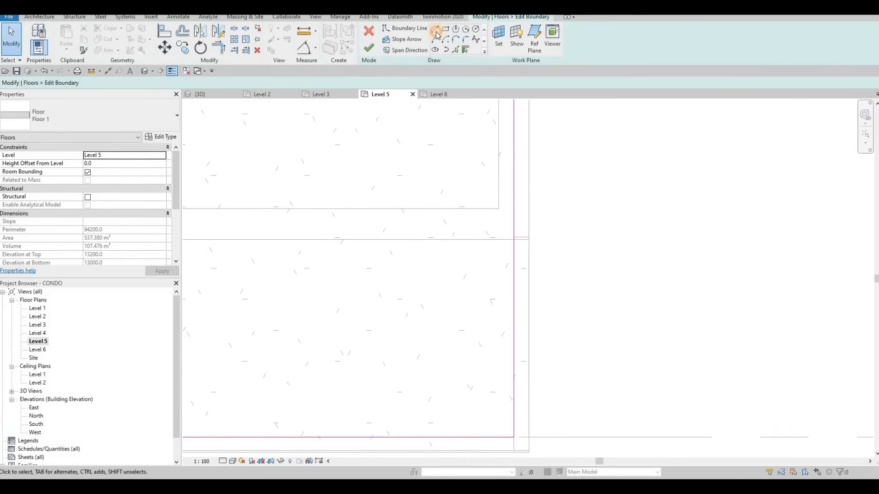
key("Escape")
scroll(511, 250, "up", 2)
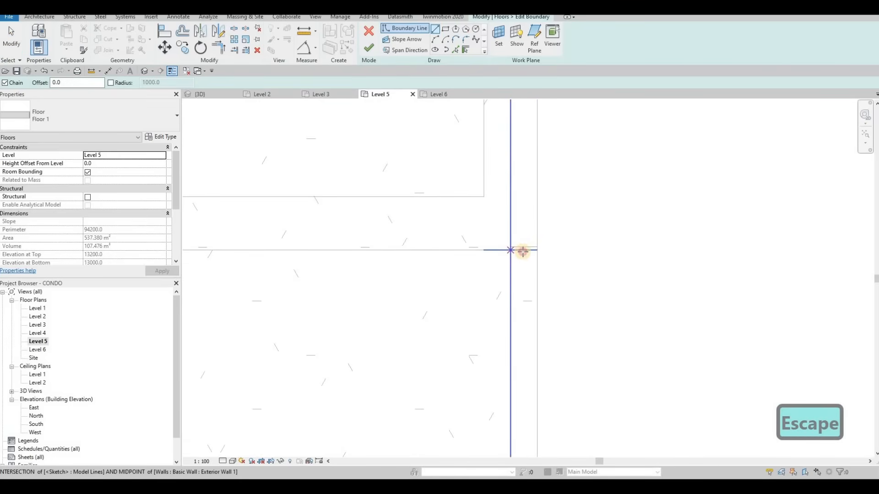
left_click(510, 251)
left_click(537, 251)
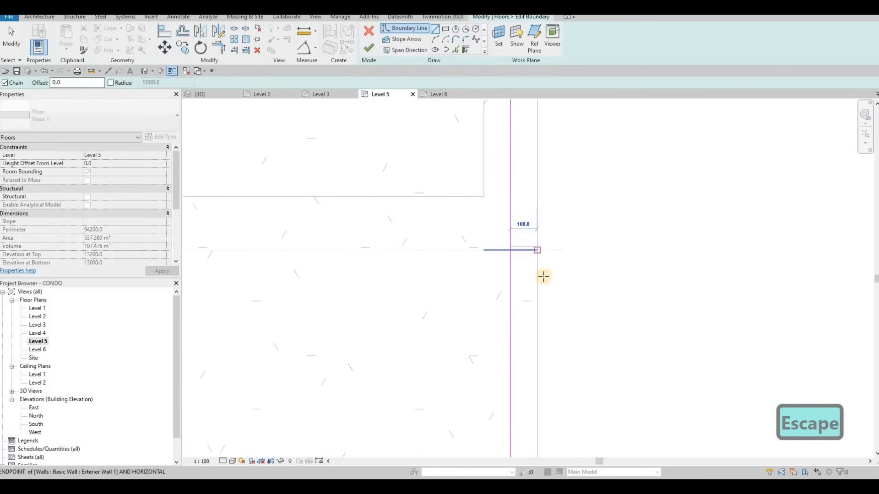
Continue the boundary line partway down along the lower-right balcony's right slab edge.
middle_click_drag(526, 363, 523, 250)
scroll(522, 250, "down", 1)
left_click(529, 327)
key("Escape")
Sketch a boundary line 100 mm down at the lower-right balcony's left end and a short way right along the outer slab edge.
scroll(350, 306, "down", 1)
middle_click_drag(197, 337, 400, 279)
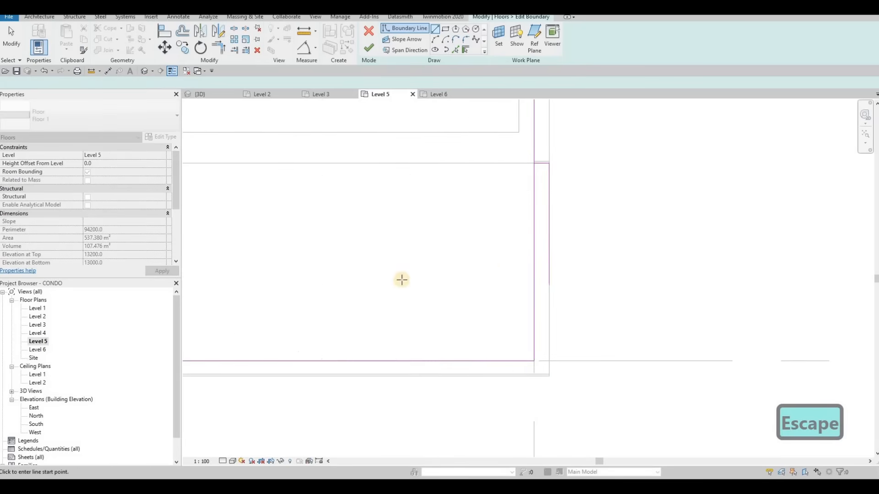
scroll(335, 316, "up", 1)
left_click(335, 321)
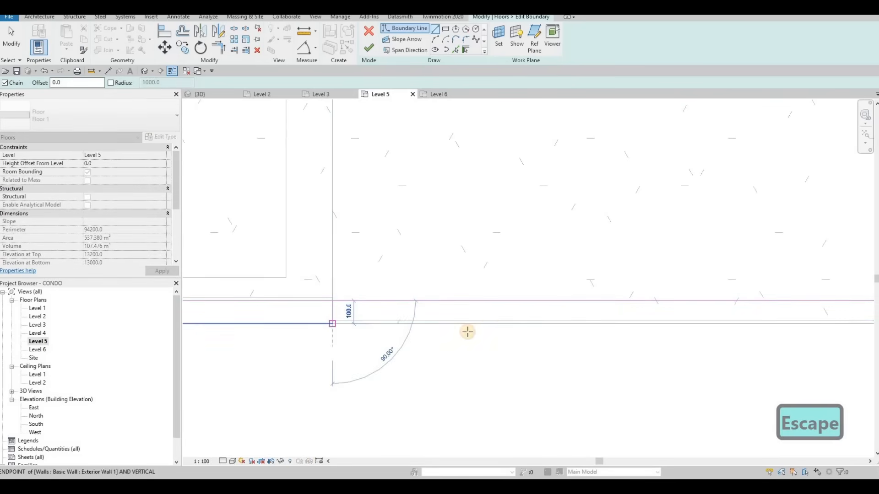
left_click(490, 325)
key("Escape")
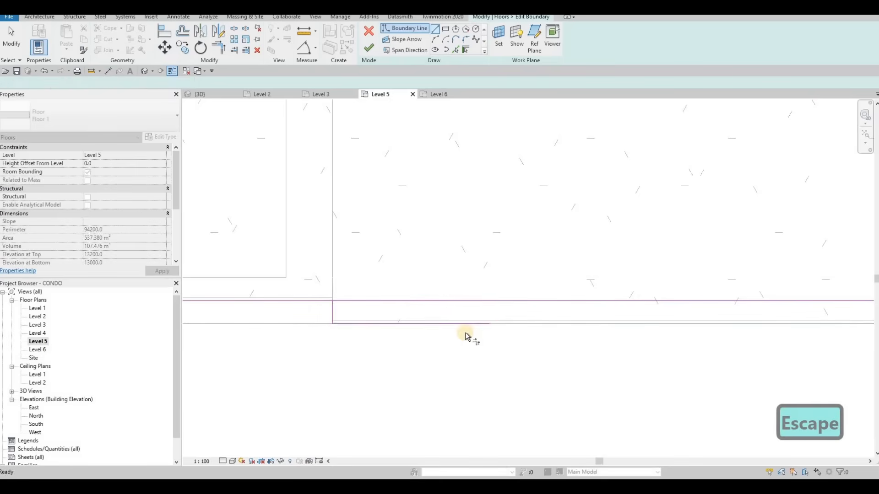
Trim the lower-right balcony's new lower and right boundary lines into a corner.
key("Escape")
key("t")
key("r")
scroll(604, 259, "down", 3)
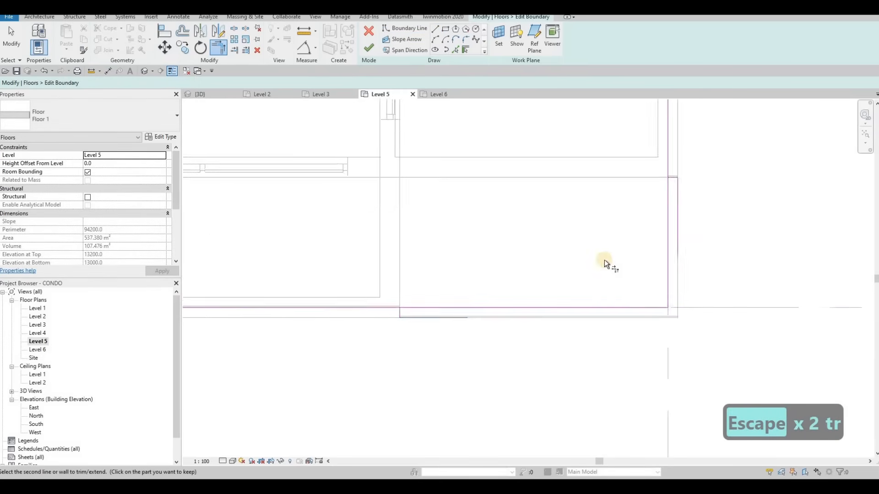
left_click(592, 269)
key("Escape")
key("Escape")
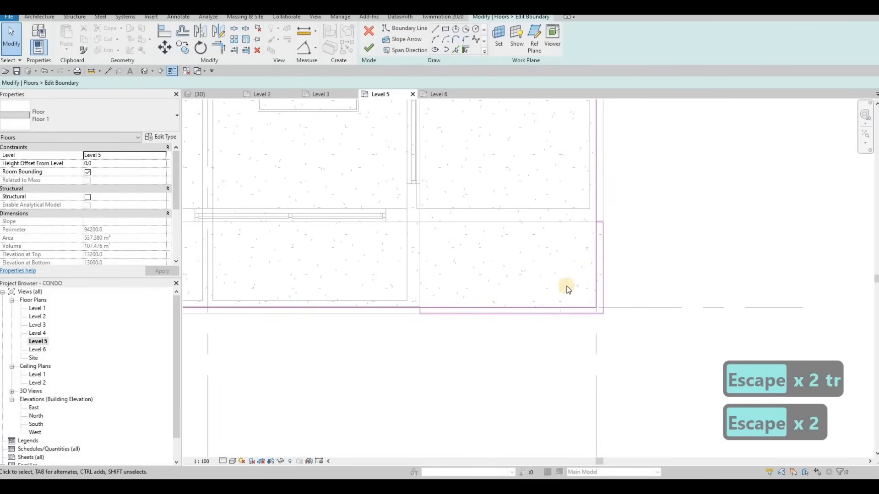
Trim the old lower floor boundary line to the short line at the lower-right balcony's left end.
key("r")
key("Escape")
key("Escape")
key("t")
key("r")
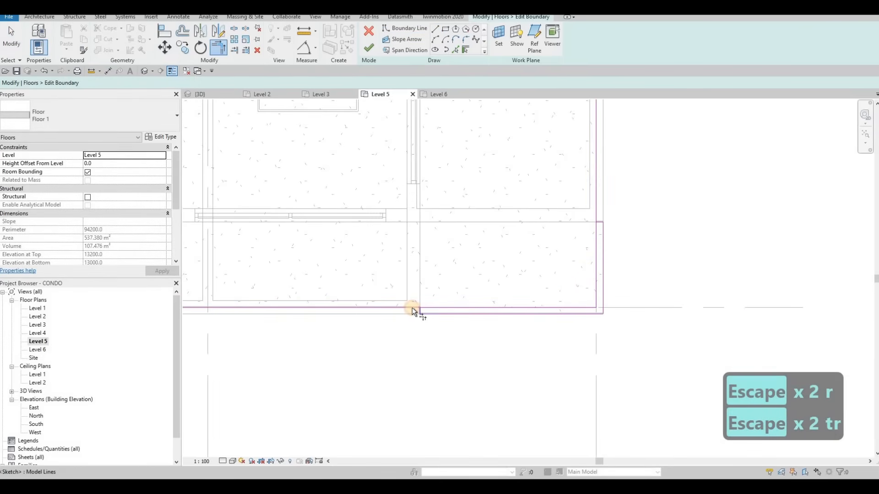
left_click(412, 308)
Trim the old right floor boundary to the 100 mm line at the lower-right balcony's upper end and select that short line.
left_click(600, 223)
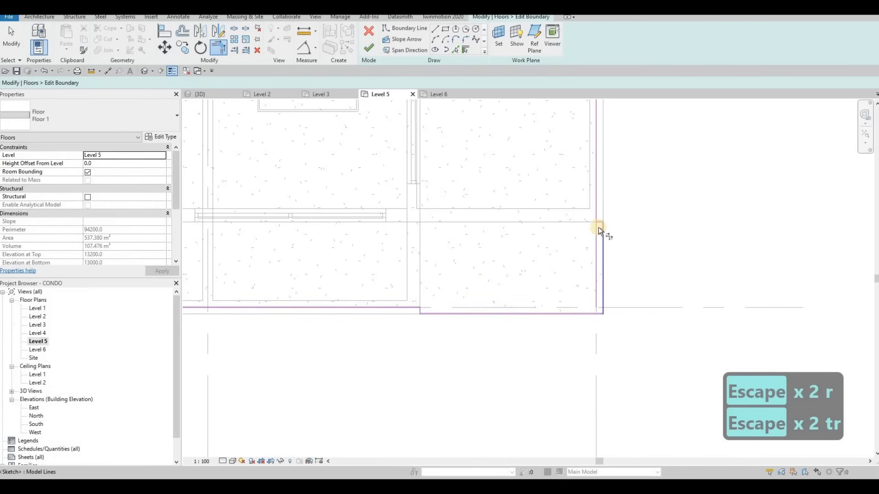
scroll(598, 227, "up", 4)
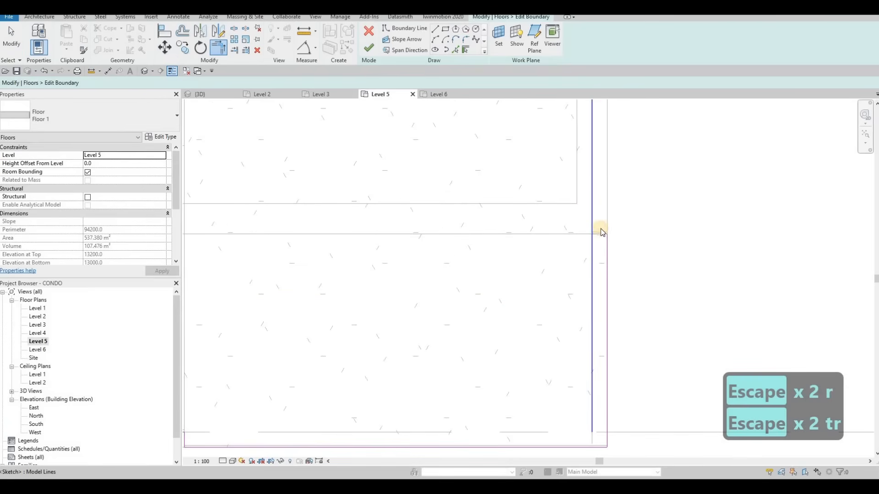
key("Escape")
key("Escape")
scroll(598, 239, "up", 3)
left_click(599, 239)
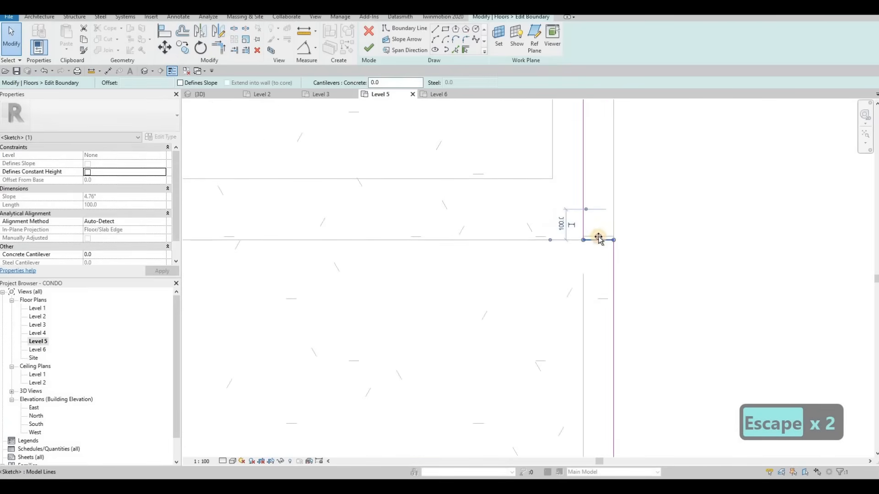
Sketch a short boundary line down to the outer slab edge at the lower middle balcony's left end.
key("Escape")
scroll(412, 234, "down", 5)
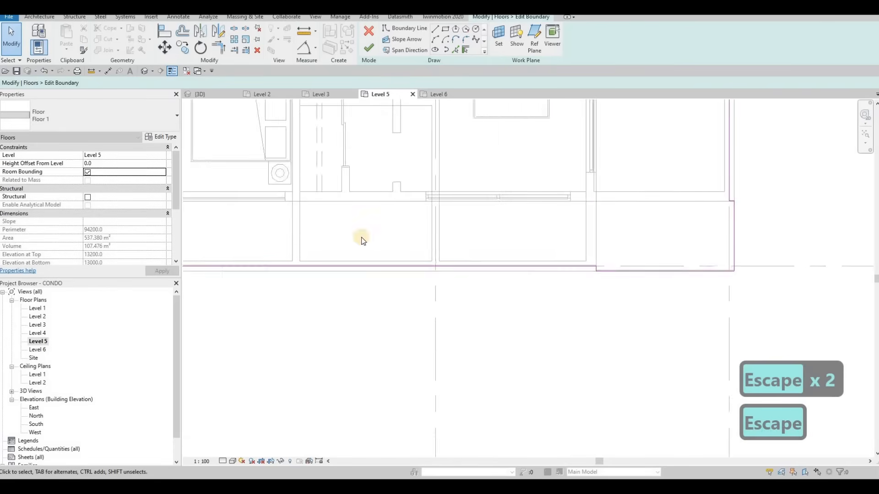
scroll(362, 238, "down", 1)
middle_click_drag(350, 246, 619, 238)
middle_click_drag(270, 201, 481, 197)
scroll(582, 234, "up", 3)
key("Escape")
left_click(438, 35)
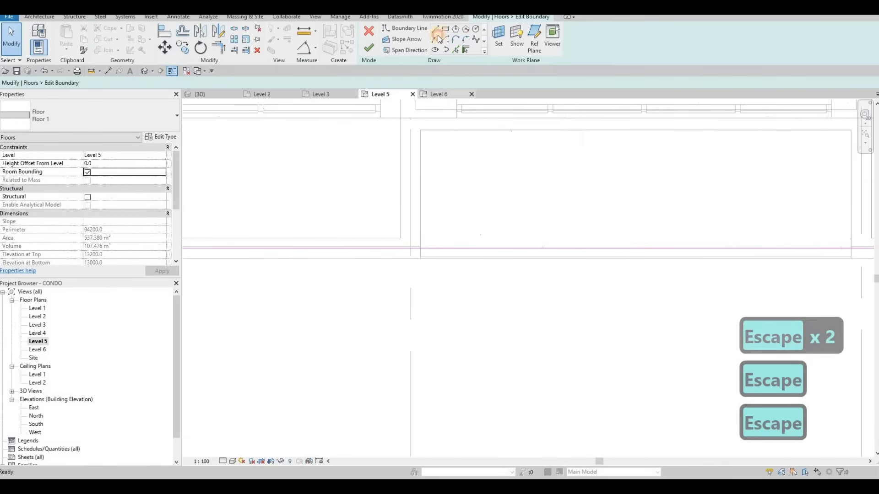
scroll(421, 248, "up", 4)
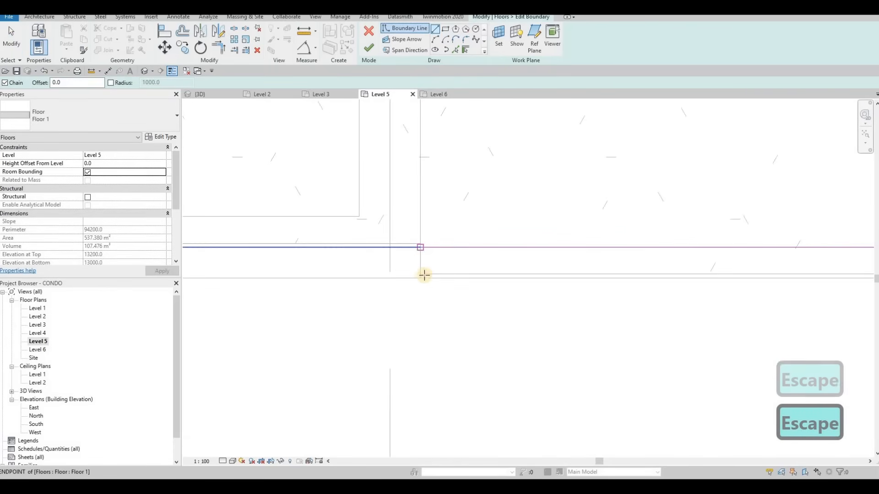
left_click(424, 275)
left_click(420, 278)
Continue the boundary right along the lower middle balcony's outer edge and up to the old floor boundary at its right end.
scroll(519, 275, "down", 1)
middle_click_drag(519, 275, 316, 257)
middle_click_drag(614, 252, 293, 243)
middle_click_drag(596, 235, 360, 221)
scroll(559, 230, "up", 3)
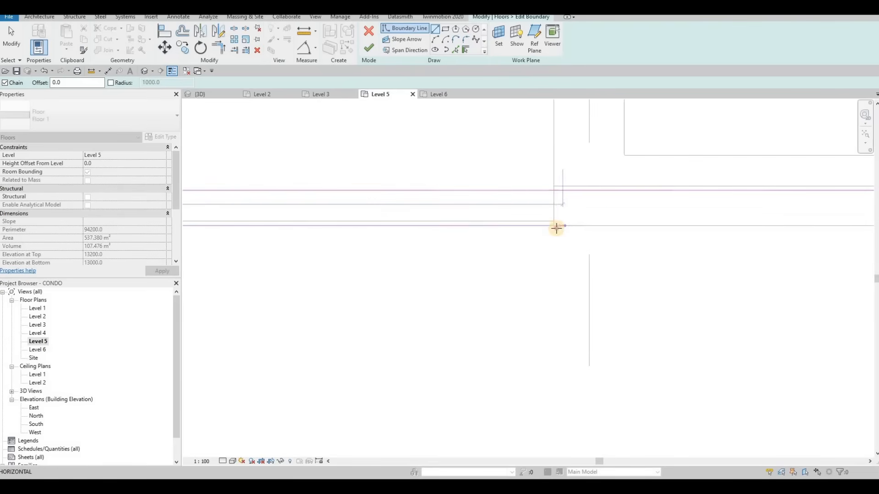
left_click(554, 191)
key("Escape")
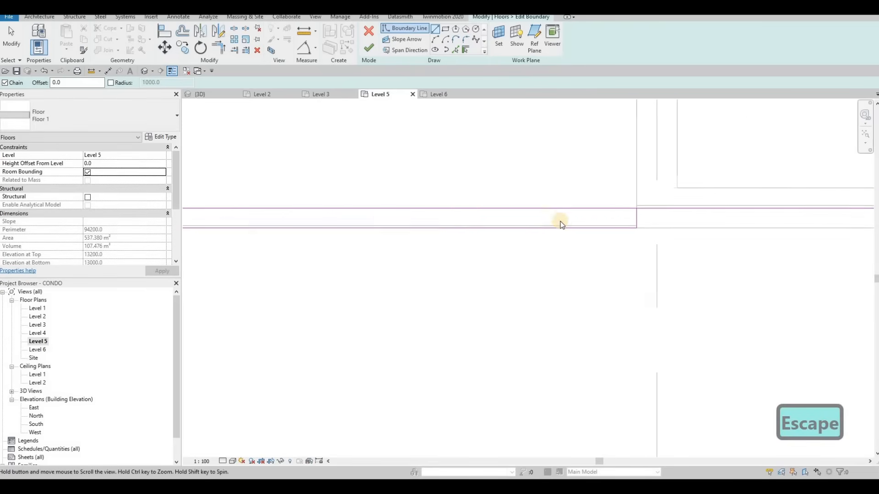
Split the old lower floor boundary line within the lower middle balcony.
key("Escape")
key("s")
key("l")
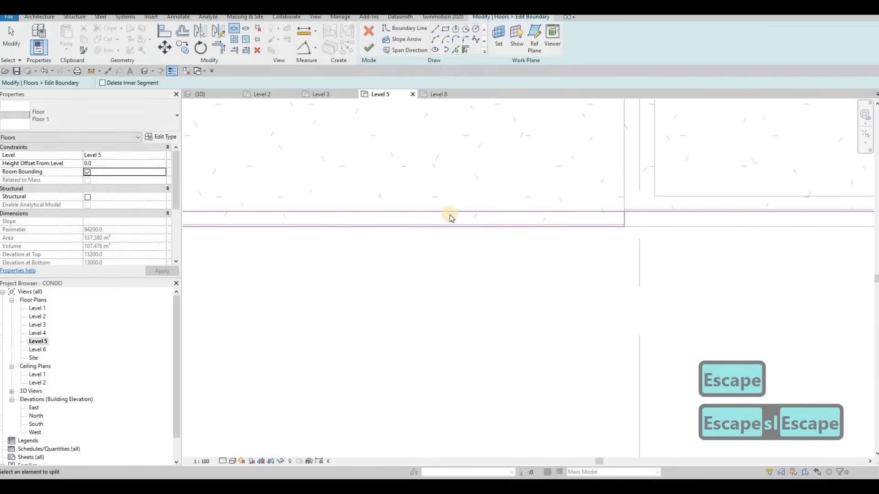
key("Escape")
key("Escape")
Trim both halves of the split lower boundary to the short lines at the lower middle balcony's ends.
key("t")
key("r")
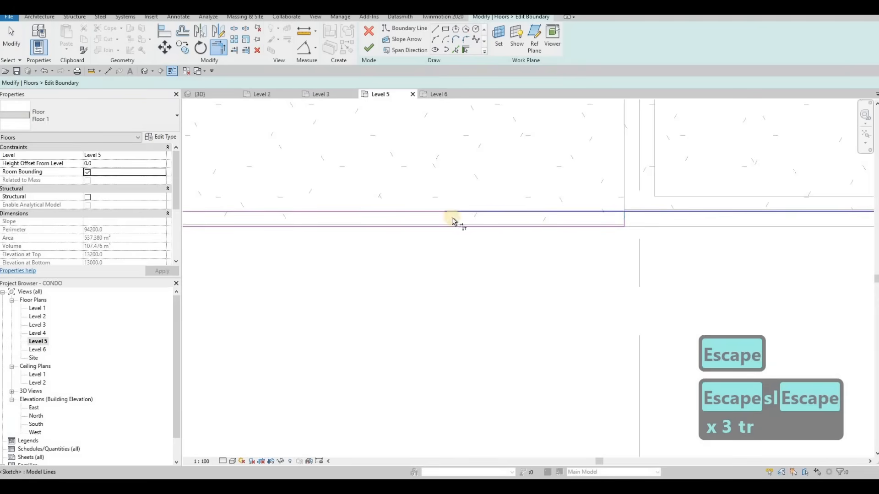
scroll(240, 219, "down", 4)
scroll(240, 223, "up", 3)
left_click(229, 216)
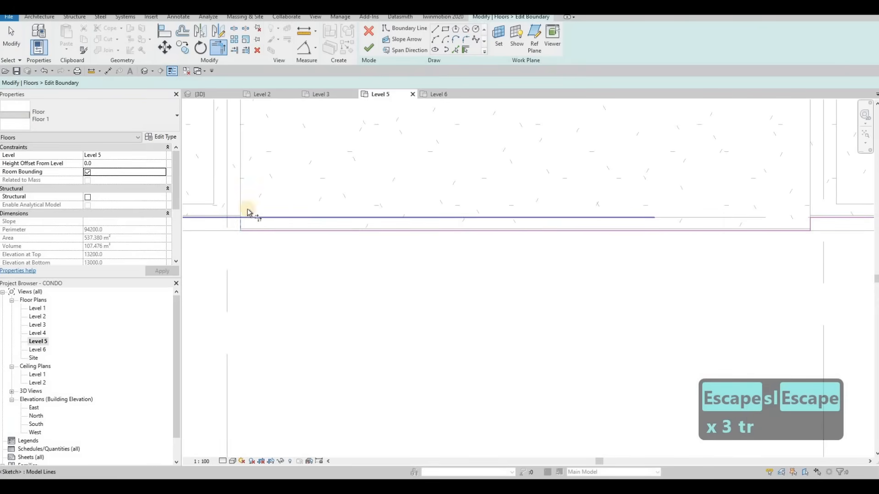
left_click(247, 209)
scroll(440, 232, "down", 3)
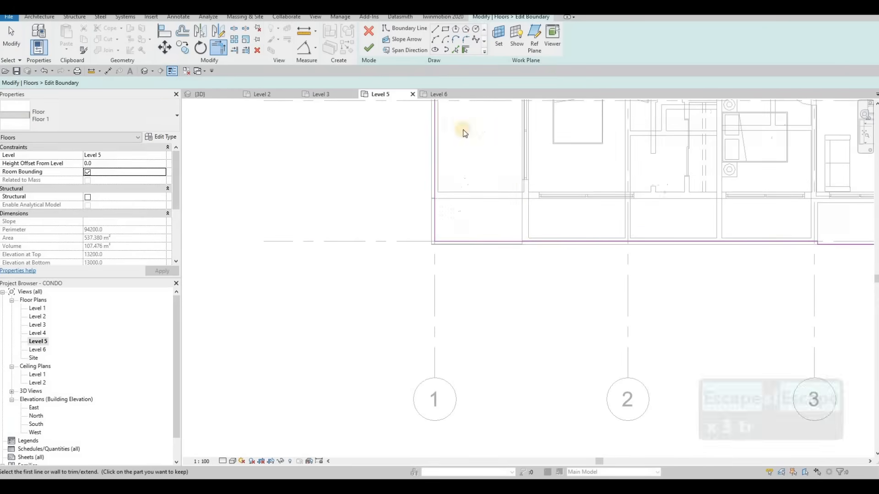
Sketch a boundary line 100 mm down at the lower-left balcony's right end and left along the outer slab edge to the corner.
scroll(465, 133, "up", 4)
key("Escape")
key("Escape")
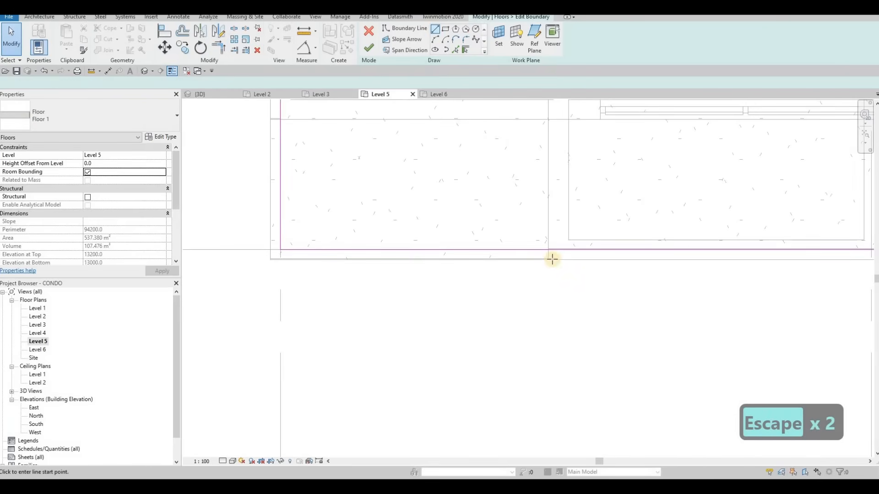
scroll(552, 259, "up", 2)
left_click(551, 284)
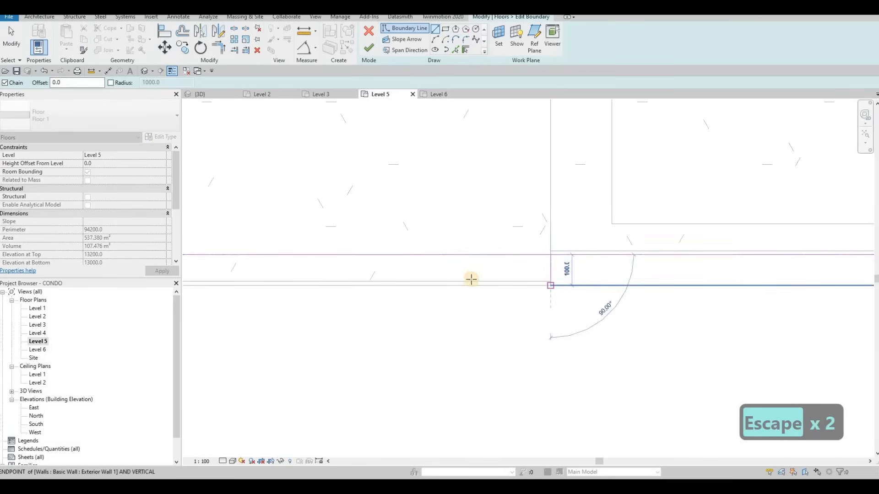
scroll(491, 277, "down", 2)
middle_click_drag(452, 296, 456, 294)
scroll(431, 289, "up", 2)
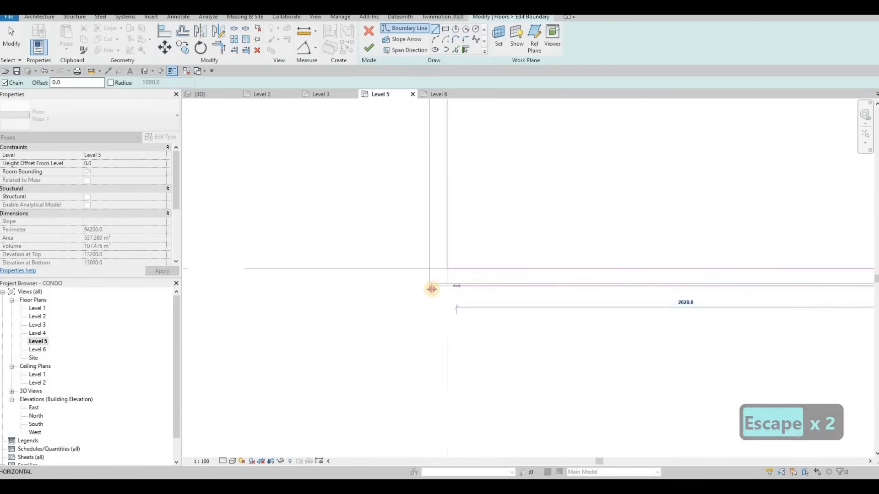
left_click(431, 288)
key("Escape")
Sketch a boundary line left to the outer slab edge at the lower-left balcony's upper end and about 300 mm down along it.
middle_click_drag(446, 108, 454, 238)
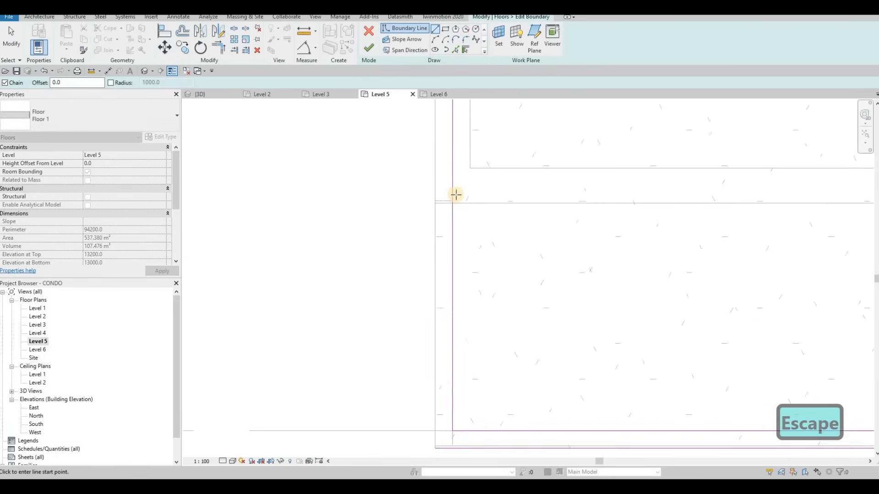
scroll(453, 197, "up", 2)
left_click(453, 202)
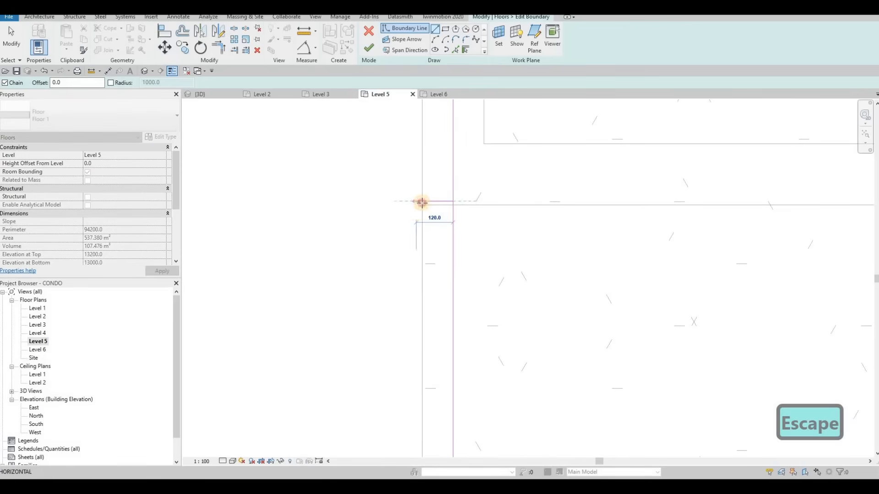
scroll(424, 249, "down", 3)
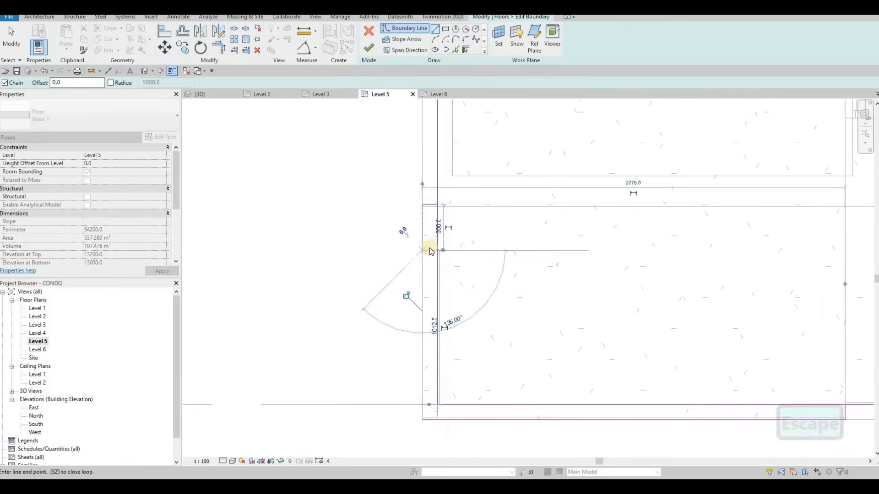
key("Escape")
key("Escape")
Trim the lower-left balcony's new left and lower lines into a corner, and the old left boundary to the upper short line.
key("t")
key("r")
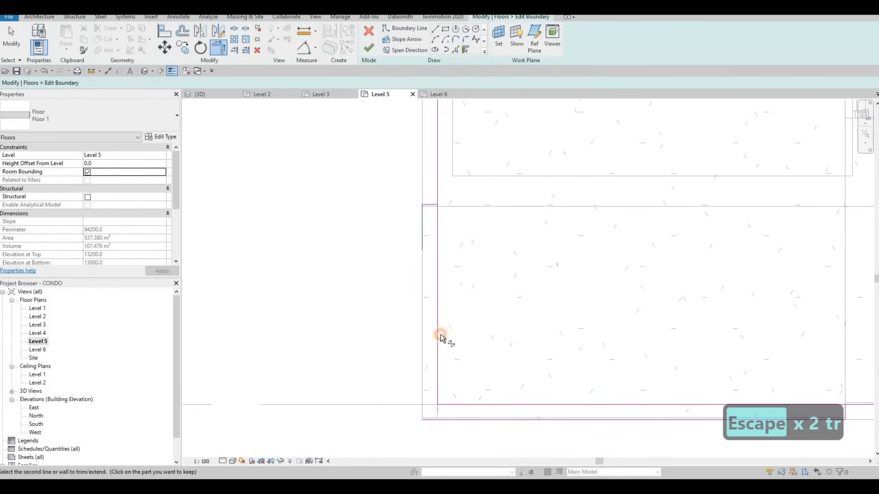
left_click(434, 209)
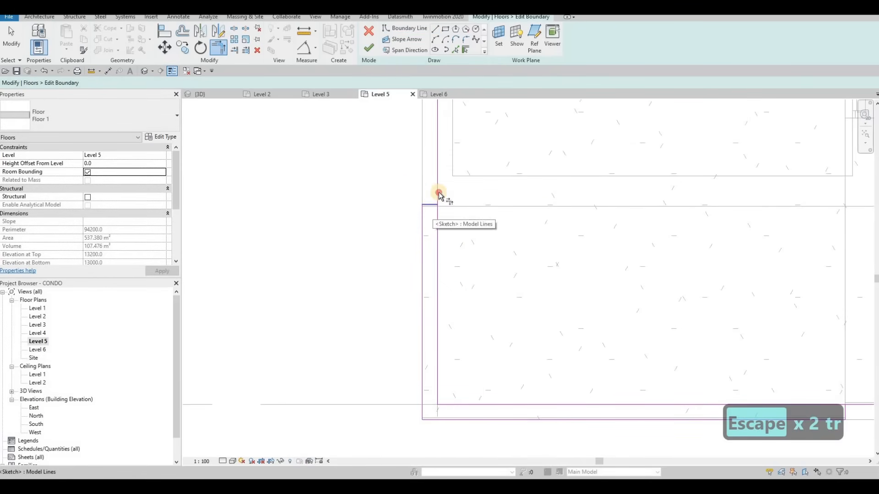
Trim the old lower floor boundary to the short line at the lower-left balcony's right end.
scroll(501, 263, "down", 2)
middle_click_drag(680, 369, 469, 307)
scroll(470, 307, "up", 2)
left_click(477, 300)
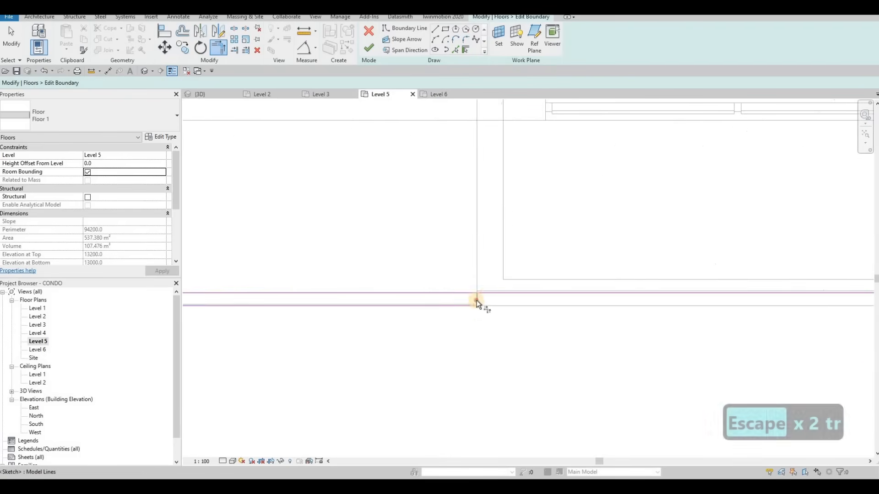
left_click(487, 294)
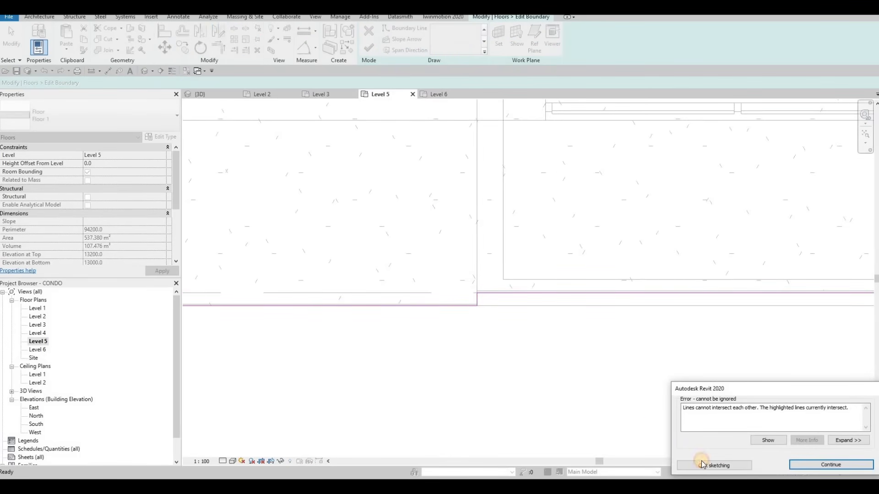
Decline discarding the floor edits, return to the sketch and check the boundary lines along the lower balconies.
left_click(702, 464)
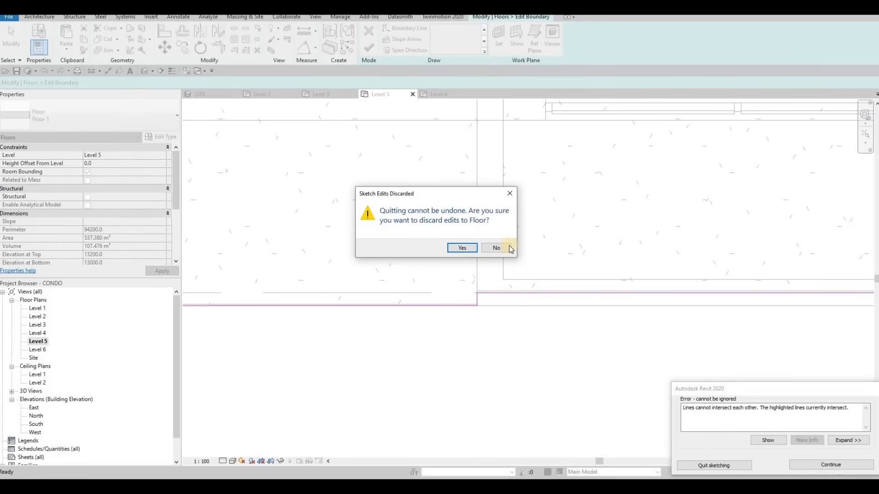
left_click(496, 248)
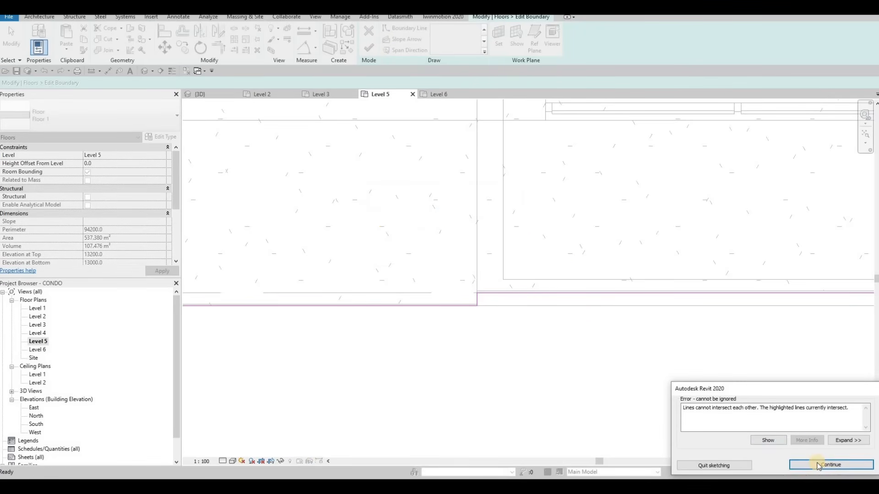
key("Return")
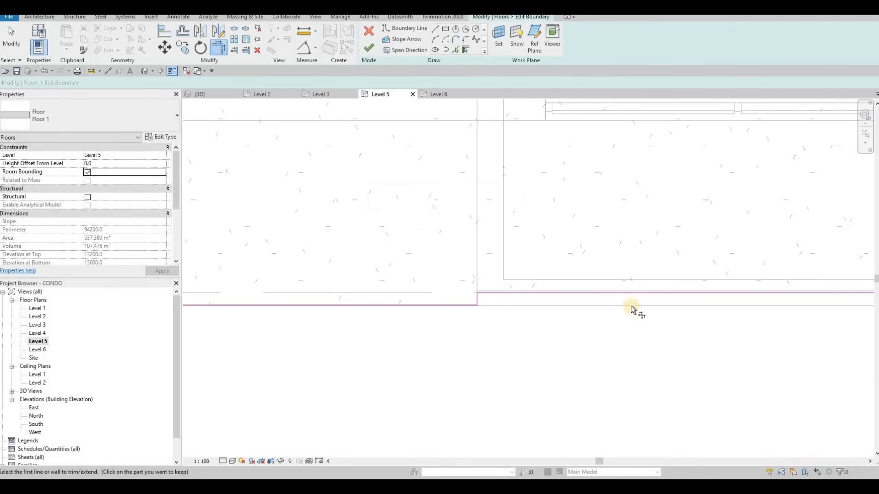
scroll(478, 307, "down", 3)
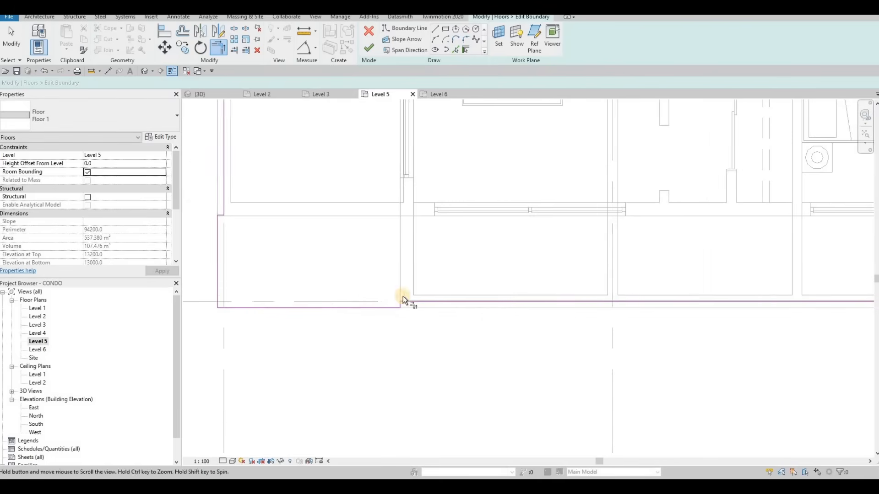
scroll(575, 294, "down", 5)
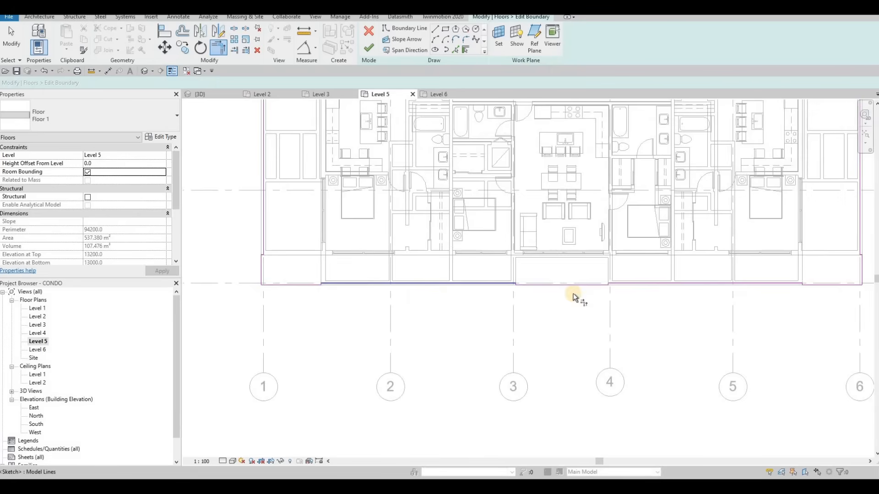
middle_click_drag(698, 402, 690, 405)
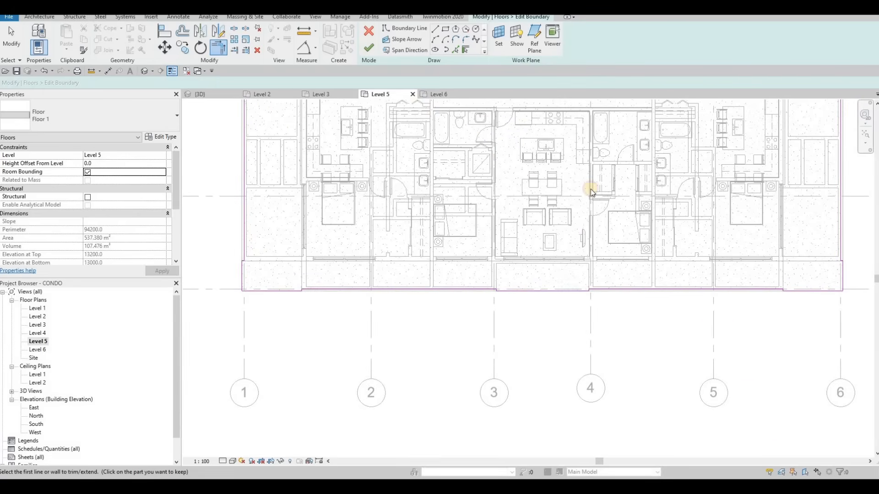
Try to finish the Level 5 floor boundary and locate the intersecting lines at the upper-left balcony.
left_click(369, 47)
left_click(778, 441)
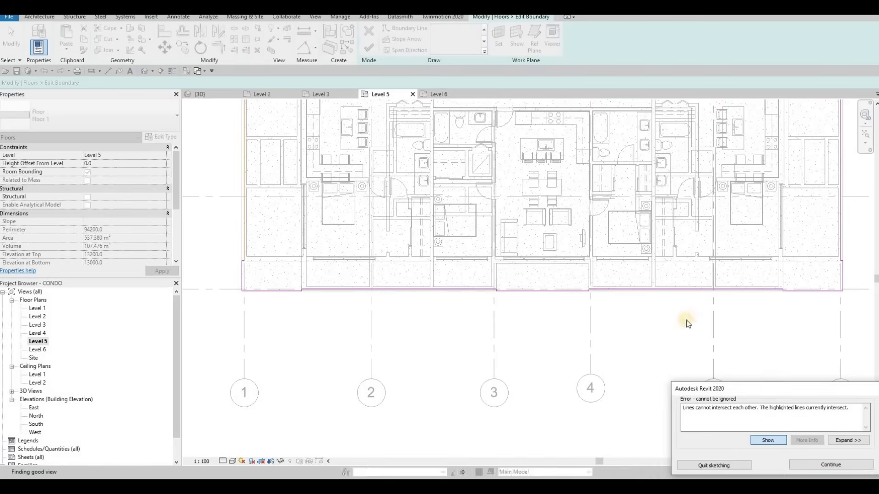
scroll(504, 195, "up", 6)
key("Escape")
key("Escape")
key("Escape")
key("Escape")
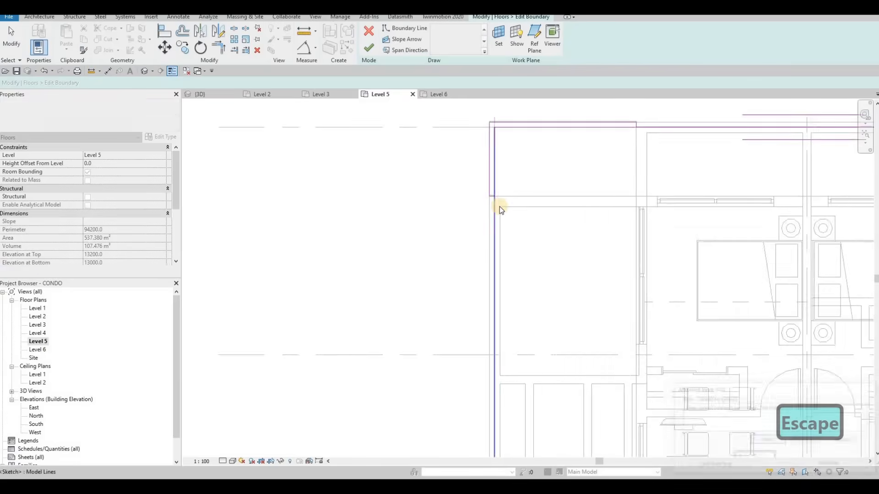
Trim the old left floor boundary to the short line at the upper-left balcony's lower end.
key("t")
key("r")
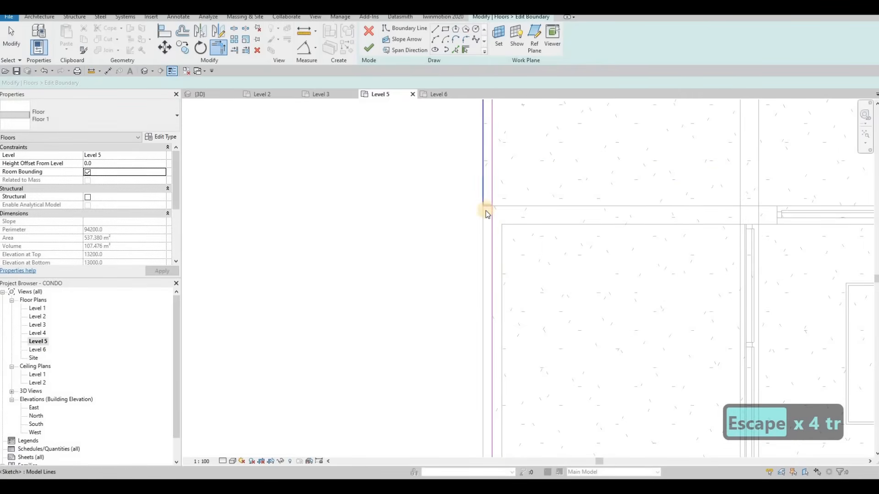
key("Escape")
key("Escape")
key("t")
key("r")
left_click(488, 209)
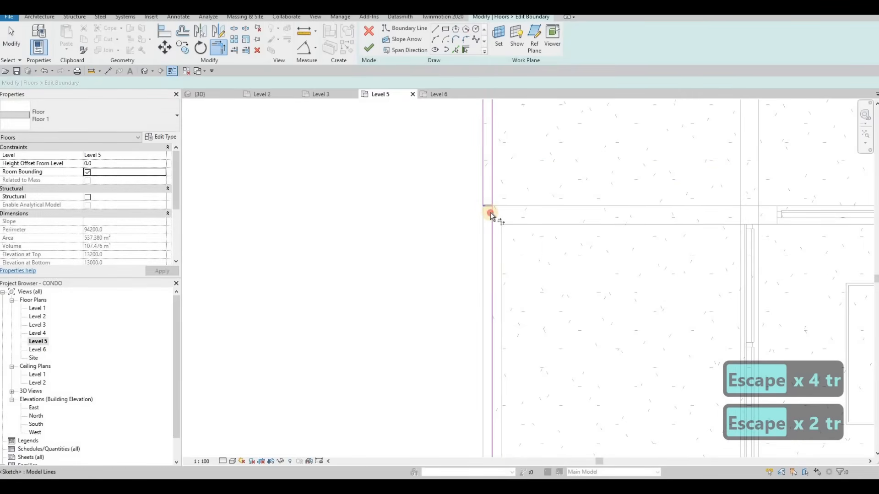
left_click(488, 223)
scroll(503, 298, "down", 5)
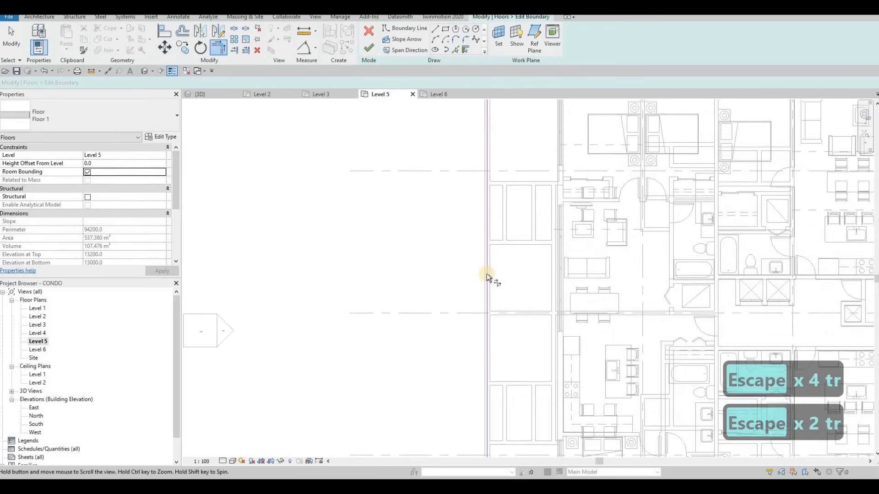
Try again to finish the floor boundary and locate the intersecting lines along the upper edge.
scroll(487, 275, "up", 2)
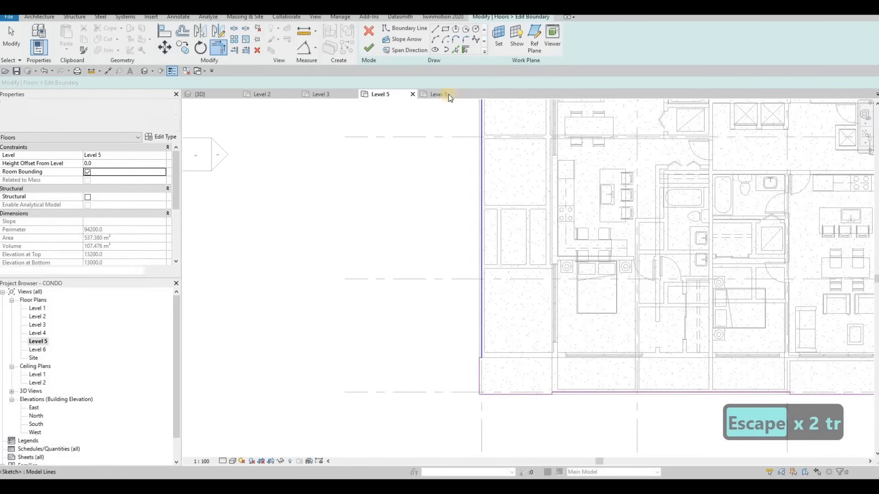
left_click(450, 135)
left_click(768, 441)
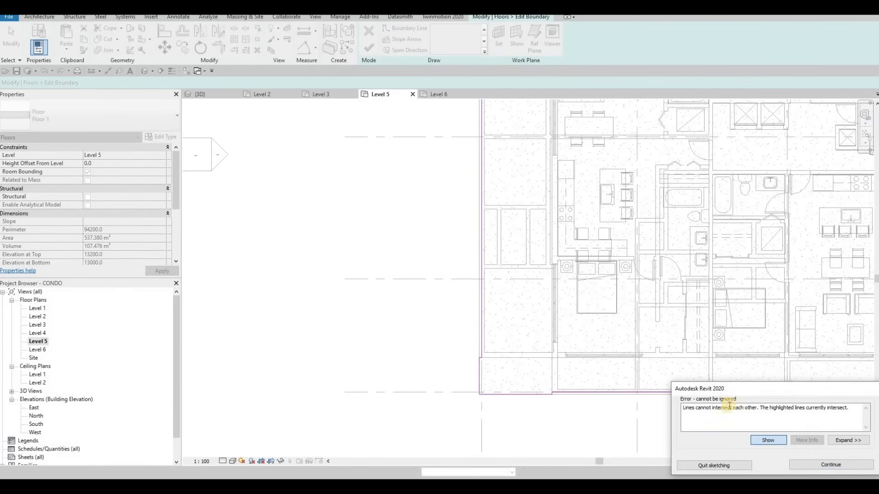
key("Escape")
key("Escape")
key("Escape")
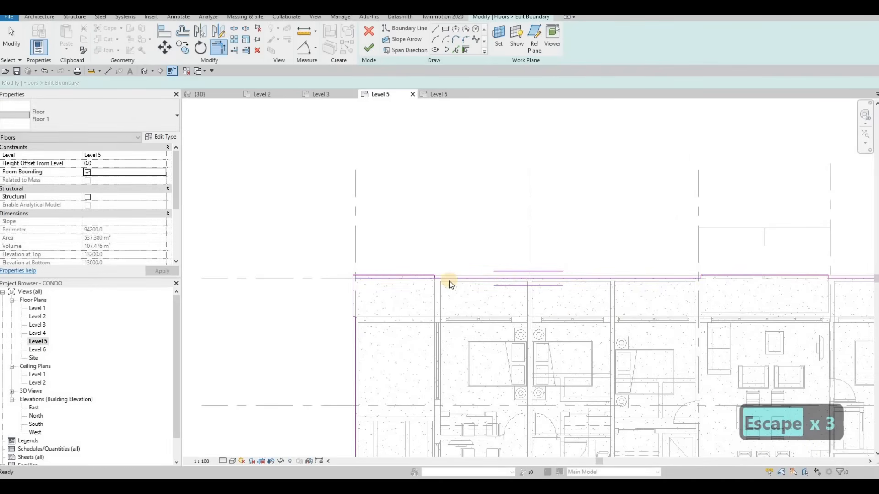
key("t")
key("r")
scroll(443, 277, "up", 1)
scroll(443, 276, "up", 2)
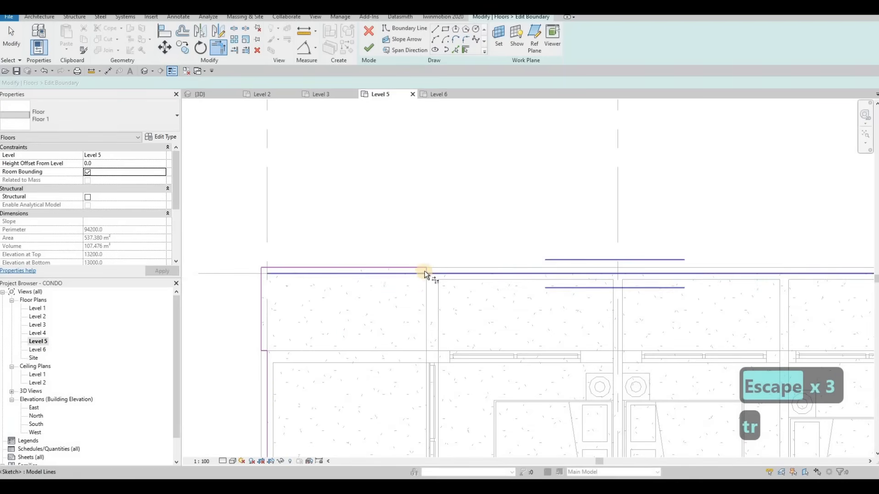
key("Escape")
key("Escape")
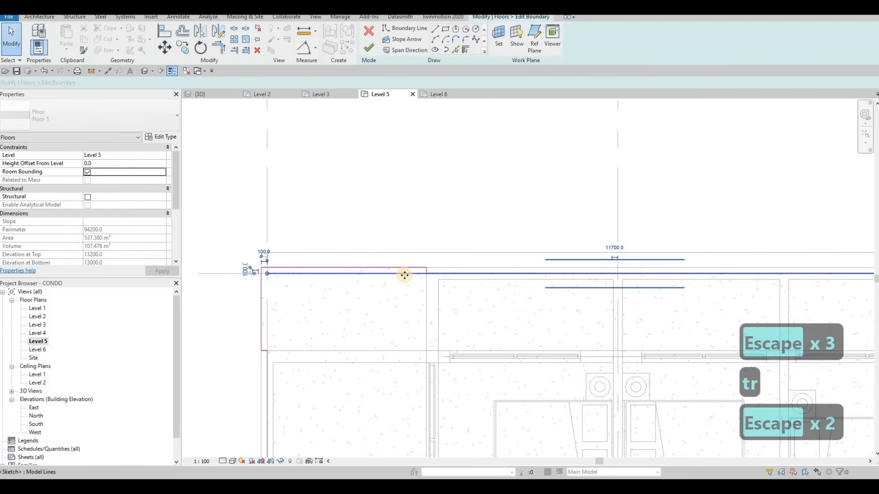
left_click(406, 274)
key("Escape")
Trim the long upper boundary line to the short line at the upper-left balcony's inner end and finish the Level 5 floor boundary.
key("t")
key("r")
left_click(435, 274)
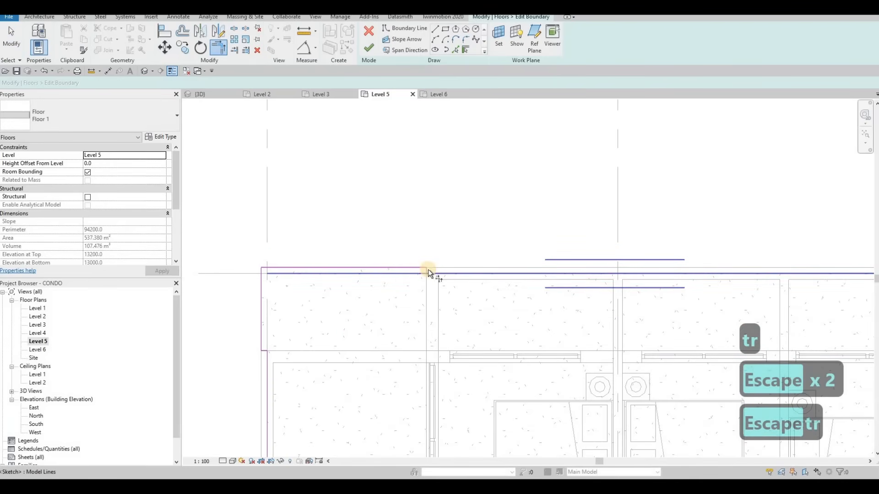
left_click(427, 268)
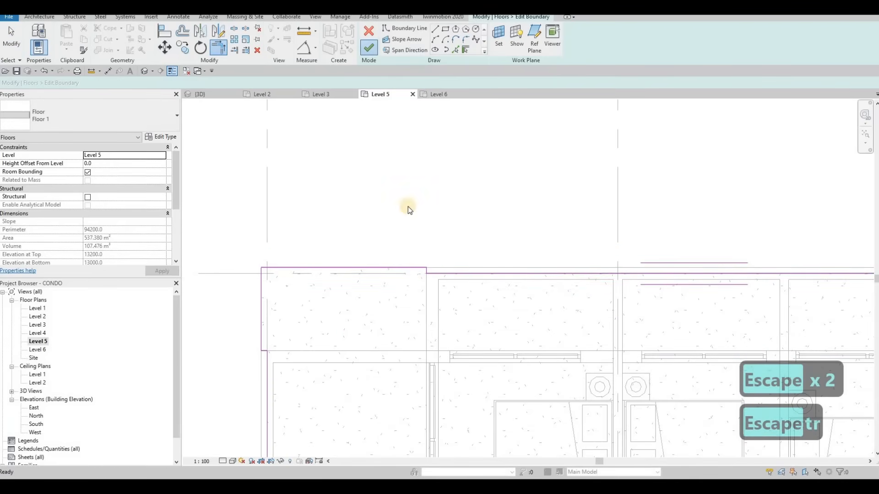
scroll(403, 206, "down", 2)
key("Escape")
key("Escape")
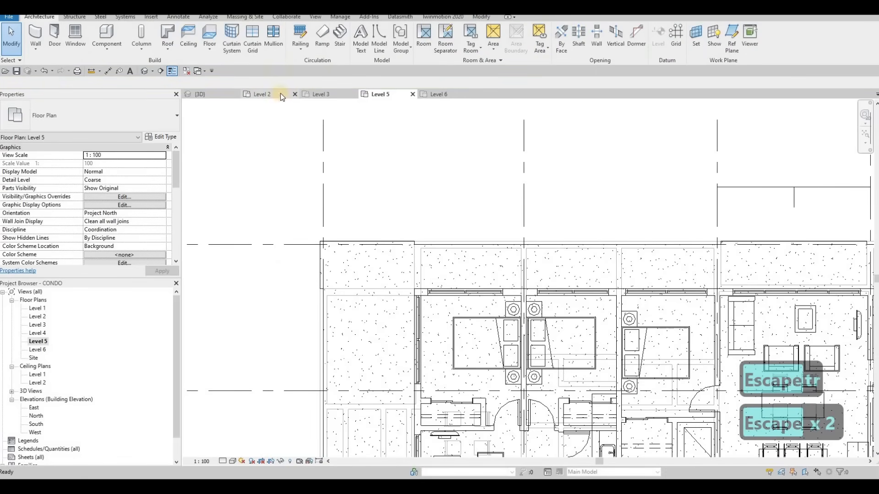
Open the 3D view and check the Level 5 floor slab against the wall faces at the front-left balcony corner.
left_click(205, 95)
key("Escape")
scroll(349, 248, "up", 3)
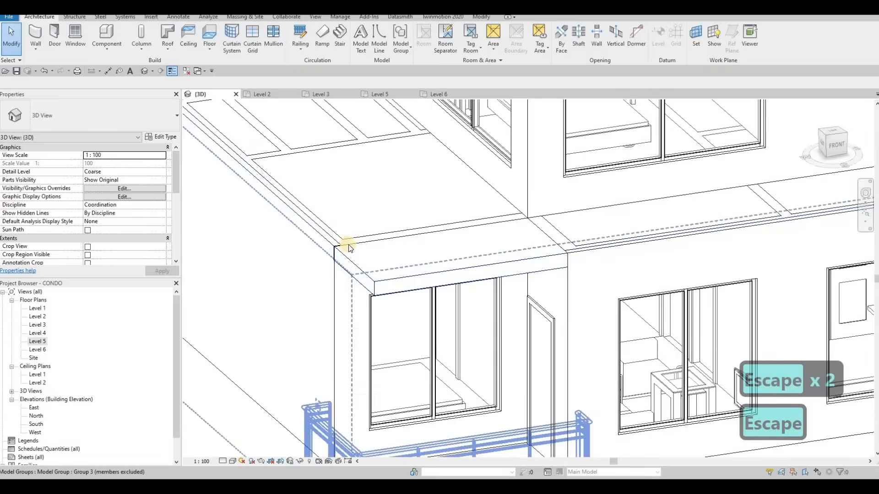
scroll(366, 254, "up", 3)
left_click(482, 265)
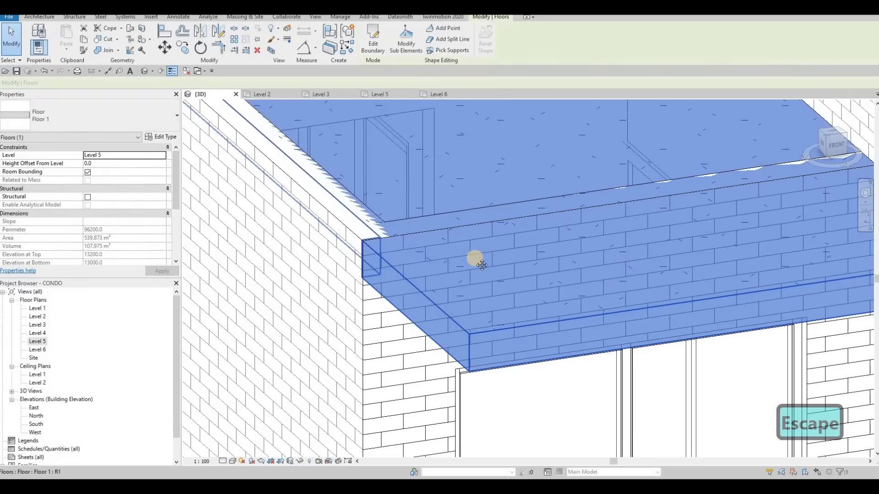
scroll(550, 263, "down", 2)
middle_click_drag(746, 268, 561, 260)
scroll(561, 259, "down", 1)
key("Escape")
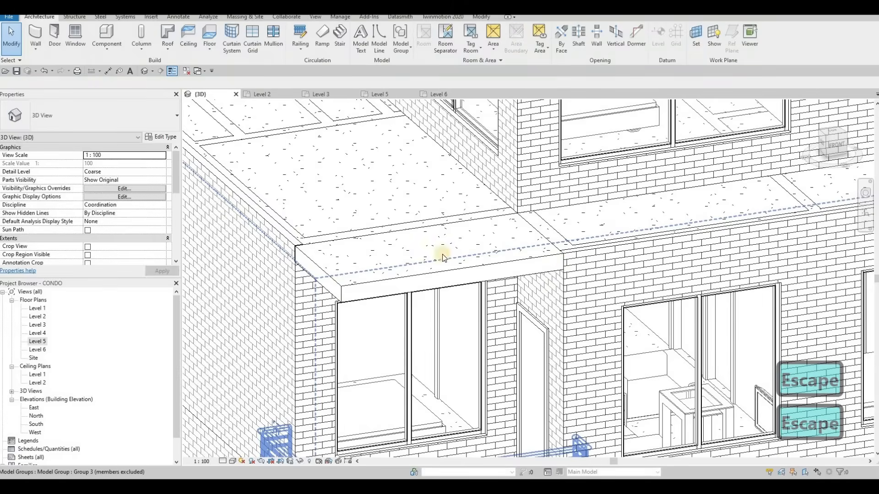
Examine the floor slab edges at the other balcony corners and along the building's front facade.
scroll(442, 257, "down", 5)
scroll(567, 230, "down", 1)
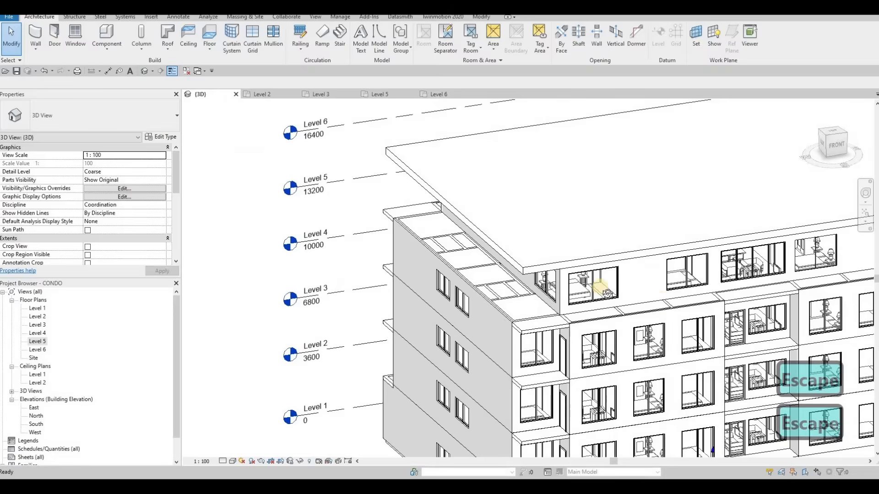
middle_click_drag(607, 294, 579, 242)
scroll(575, 301, "up", 5)
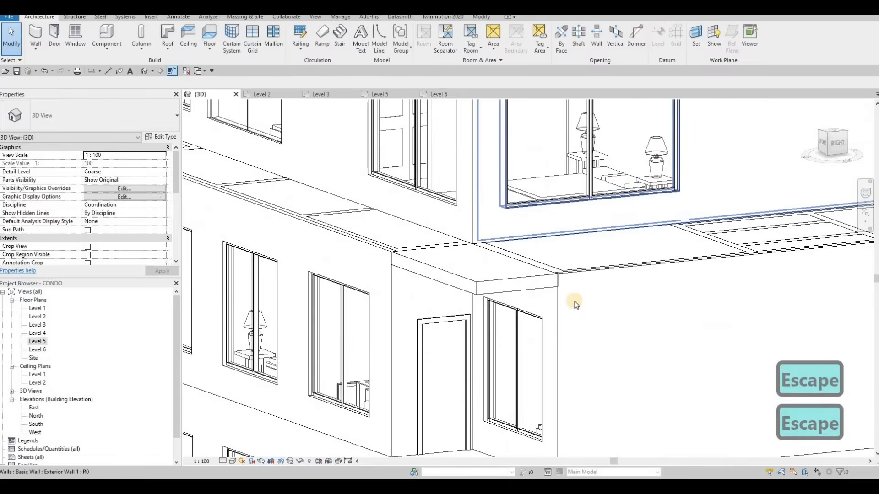
scroll(575, 303, "up", 1)
middle_click_drag(573, 280, 795, 319)
scroll(571, 313, "up", 4)
scroll(571, 313, "down", 6)
scroll(531, 334, "down", 3)
scroll(554, 337, "down", 2)
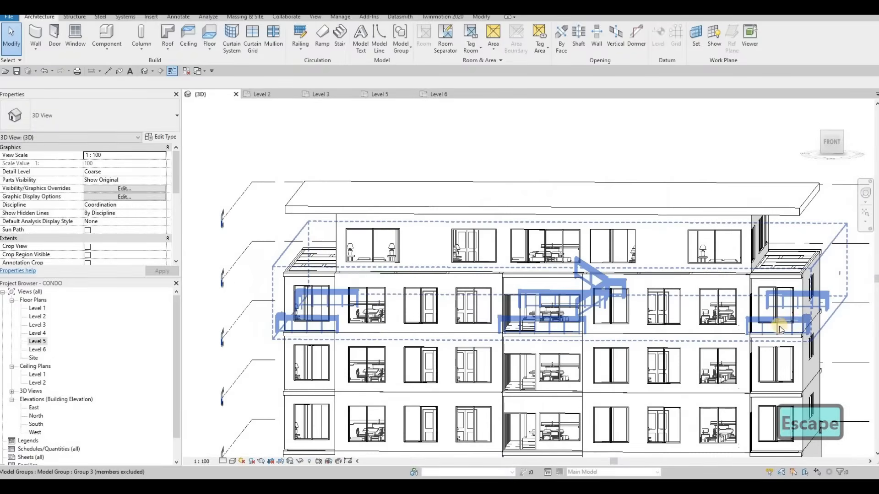
middle_click_drag(555, 330, 556, 331)
middle_click_drag(609, 328, 668, 317)
scroll(617, 308, "down", 2)
middle_click_drag(615, 394, 500, 291, "shift")
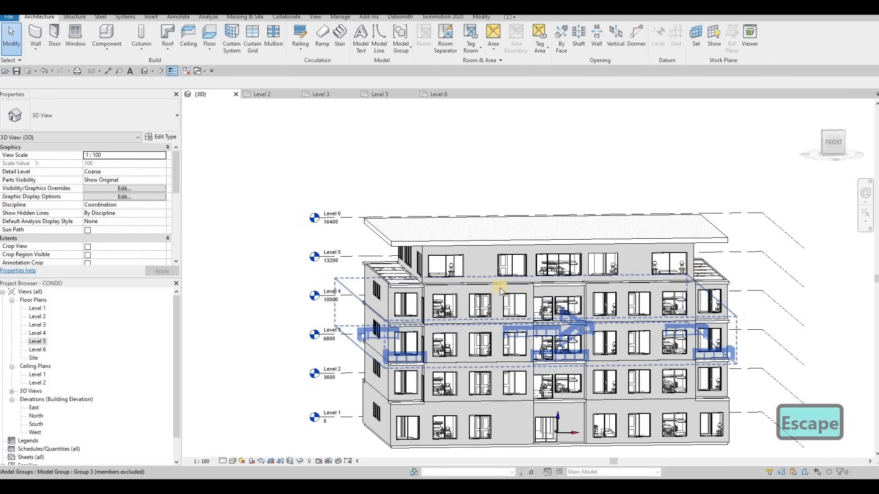
Ungroup the Level 4 and Level 3 model groups.
left_click(452, 305)
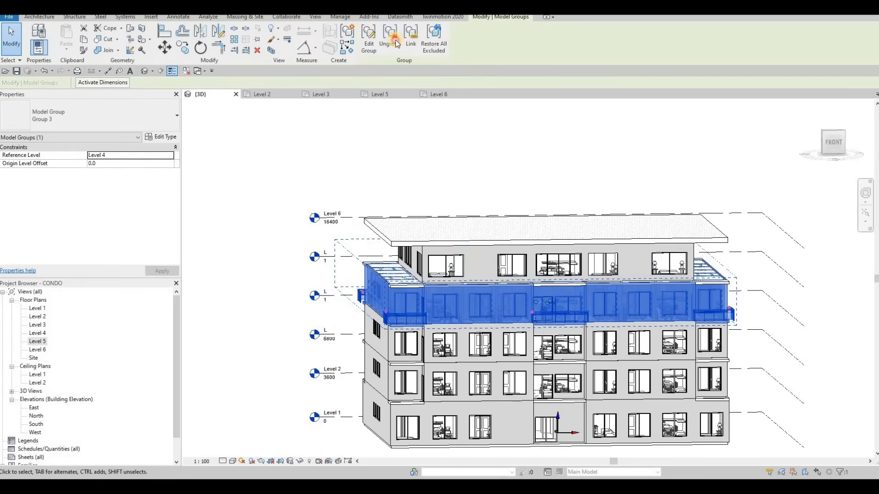
left_click(459, 347)
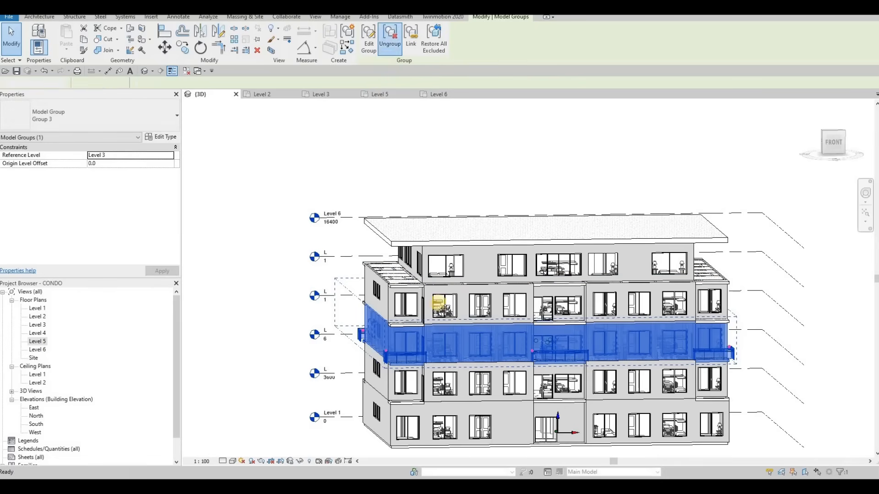
key("Escape")
Check that the facade's walls and windows on the upper levels select individually, and examine the front and left sides of the building.
scroll(451, 256, "up", 5)
scroll(459, 147, "up", 5)
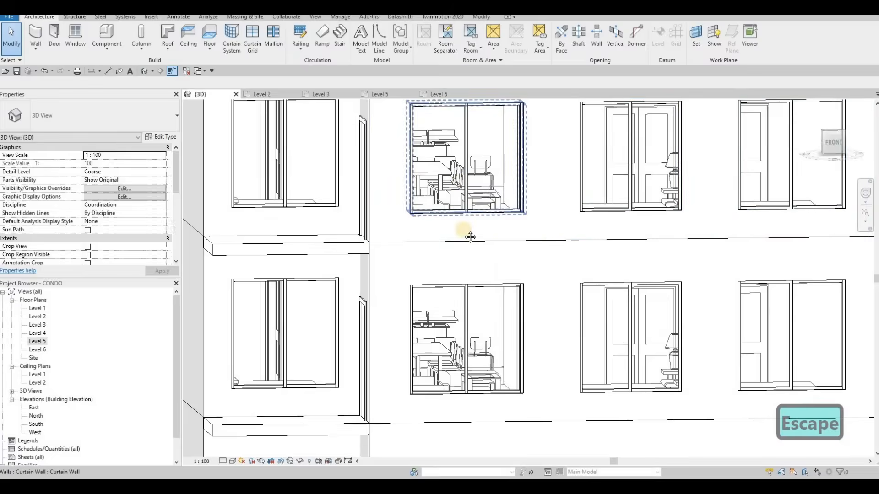
left_click(455, 203)
scroll(462, 215, "down", 6)
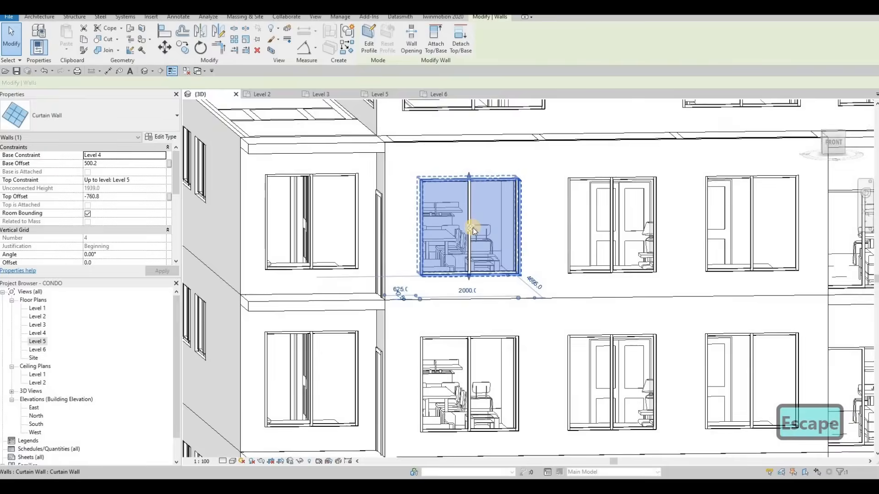
key("Escape")
scroll(531, 247, "down", 1)
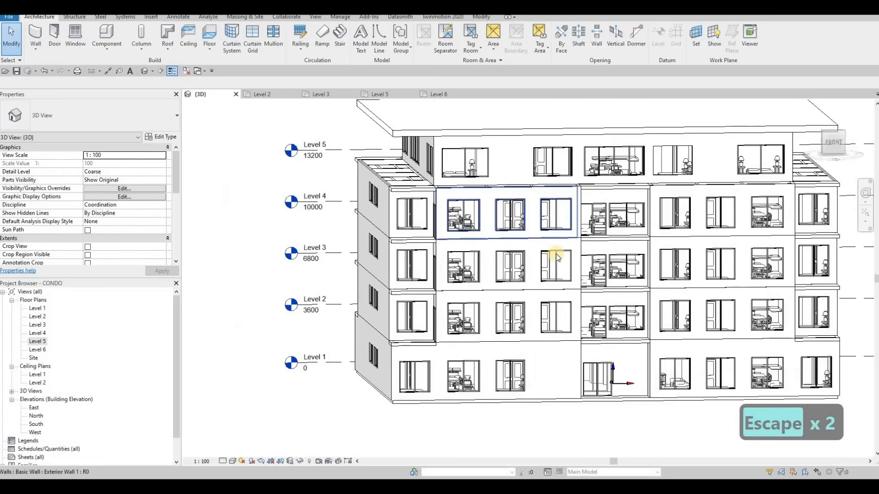
middle_click_drag(450, 214, 403, 213)
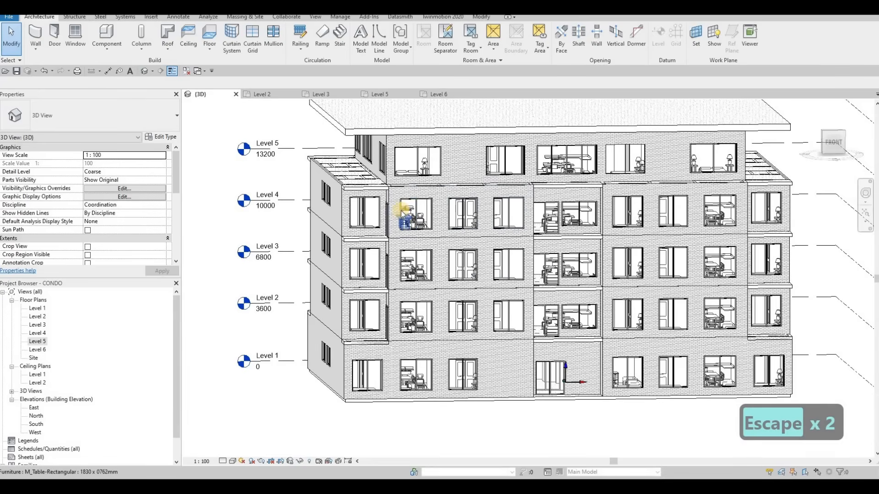
scroll(384, 215, "up", 3)
key("Escape")
scroll(389, 215, "down", 3)
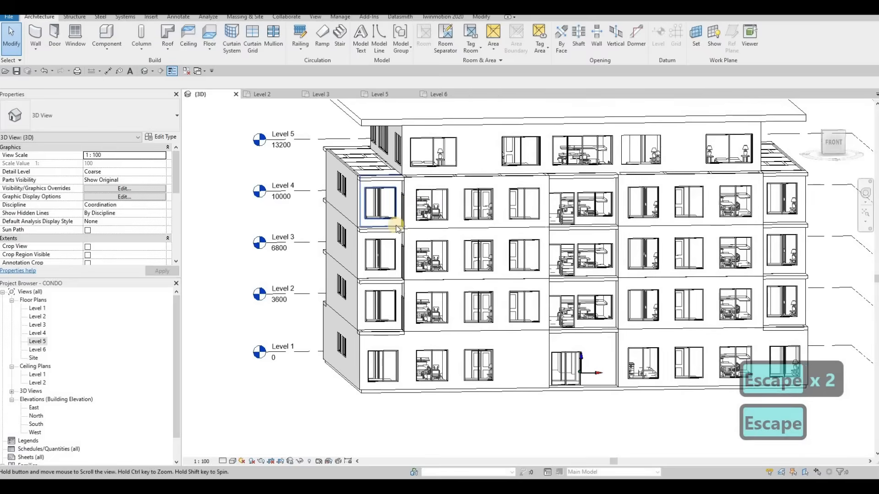
scroll(395, 229, "up", 5)
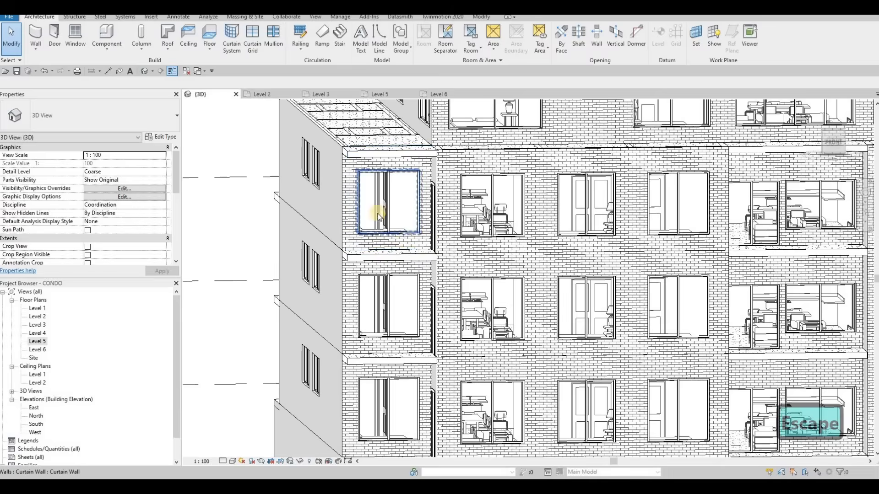
key("Escape")
scroll(384, 206, "down", 5)
scroll(550, 247, "up", 5)
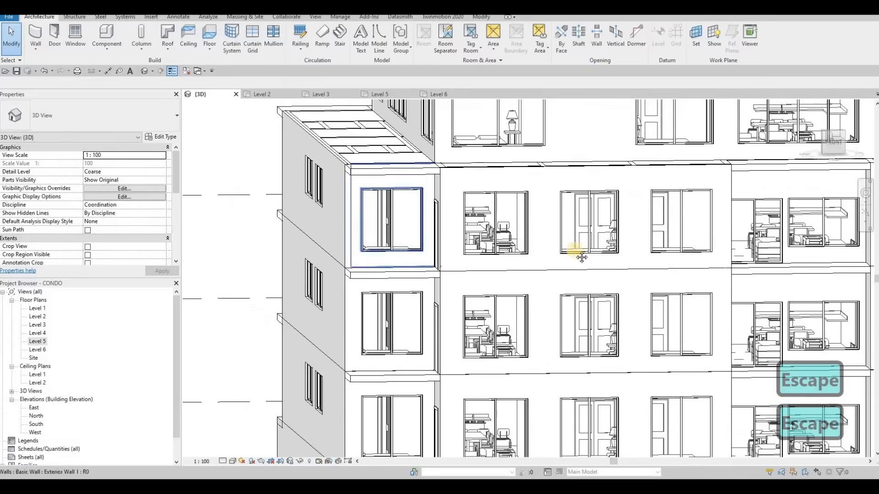
scroll(382, 177, "down", 5)
scroll(249, 99, "up", 2)
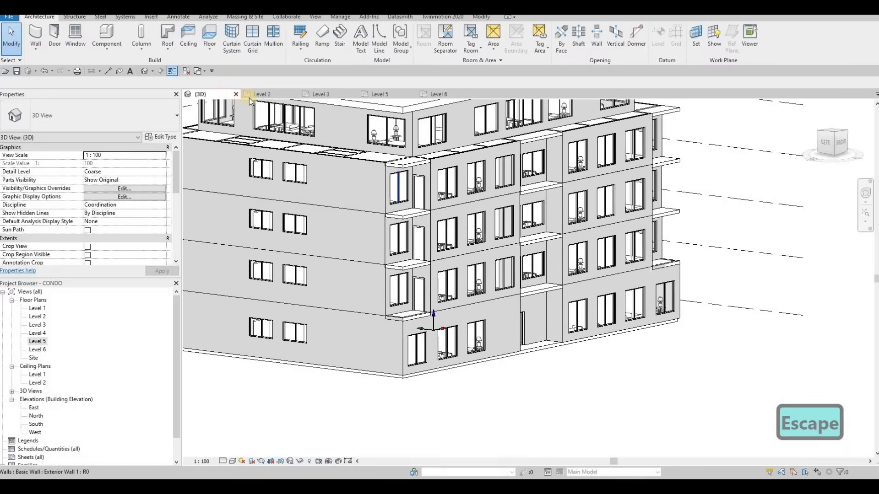
scroll(267, 128, "down", 1)
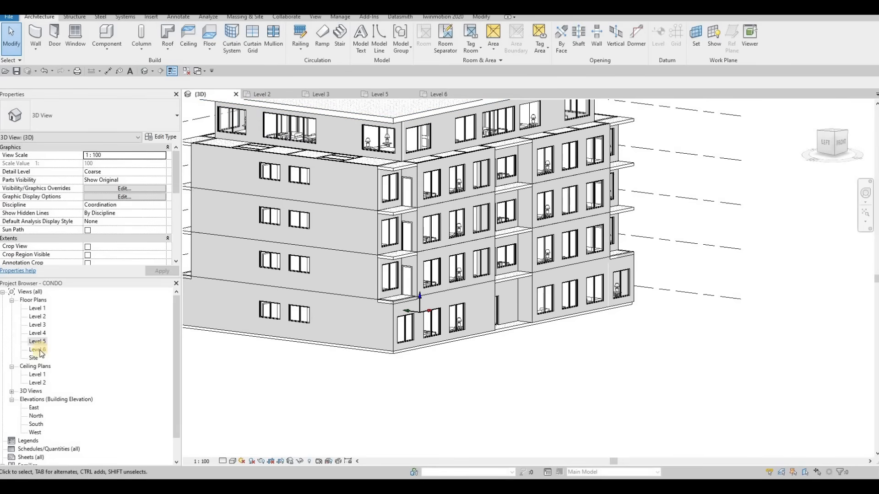
Open the South elevation and start an in-place Generic Models component named Generic Models 1.
left_click(37, 425)
double_click(37, 424)
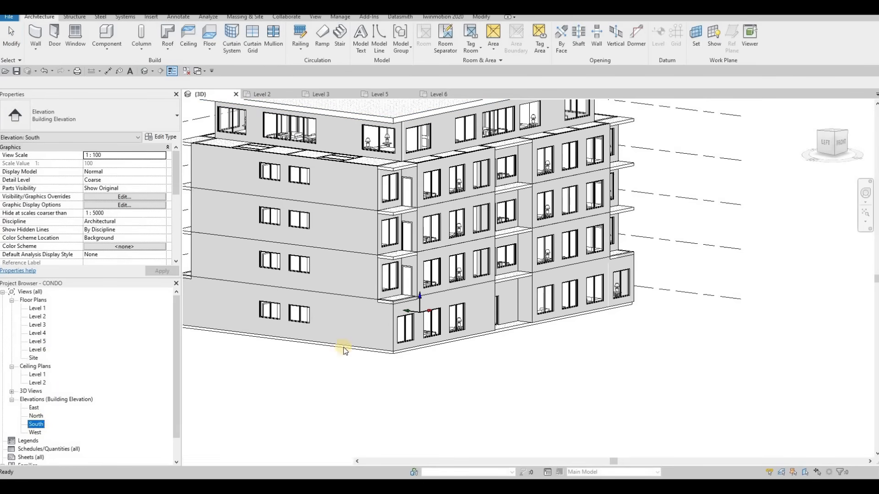
left_click(108, 47)
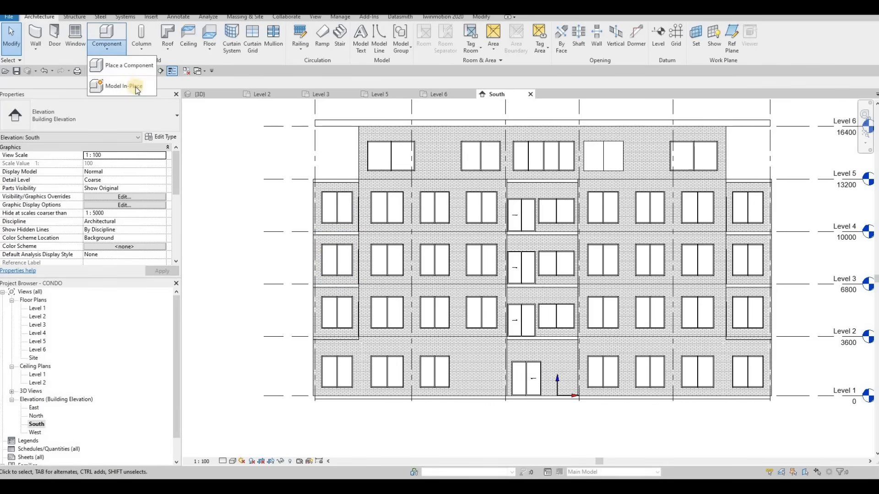
left_click(136, 88)
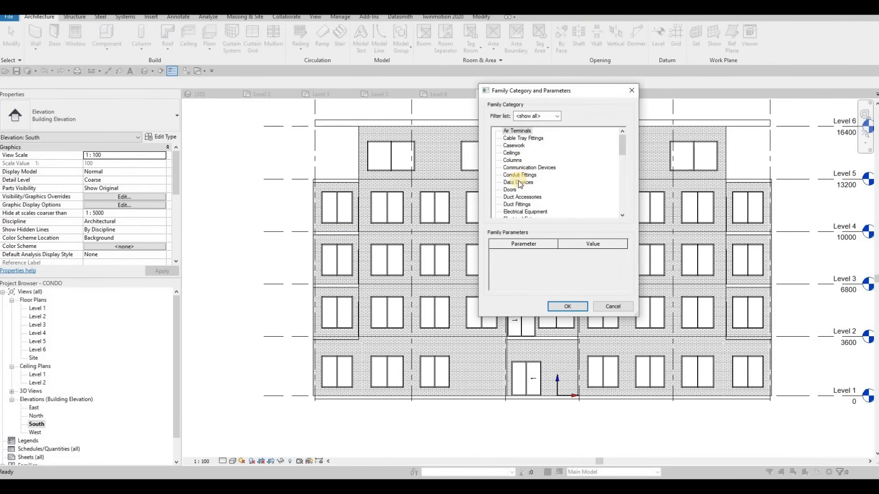
scroll(520, 184, "down", 3)
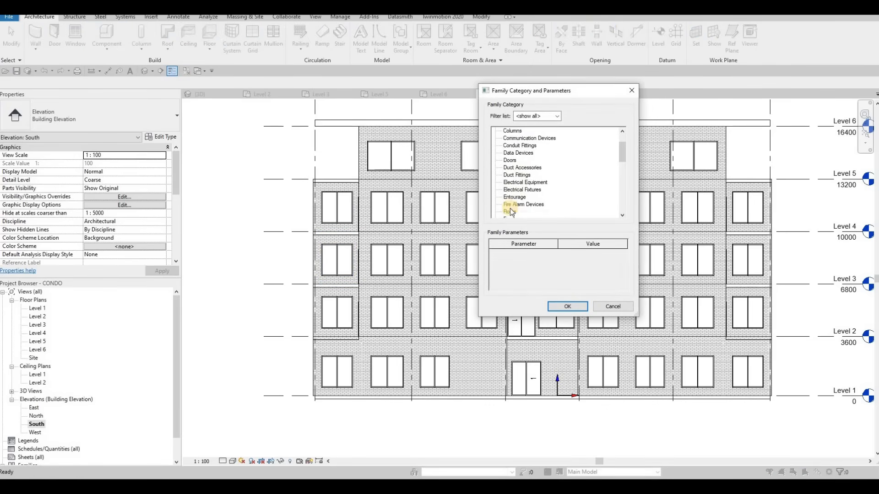
left_click(566, 306)
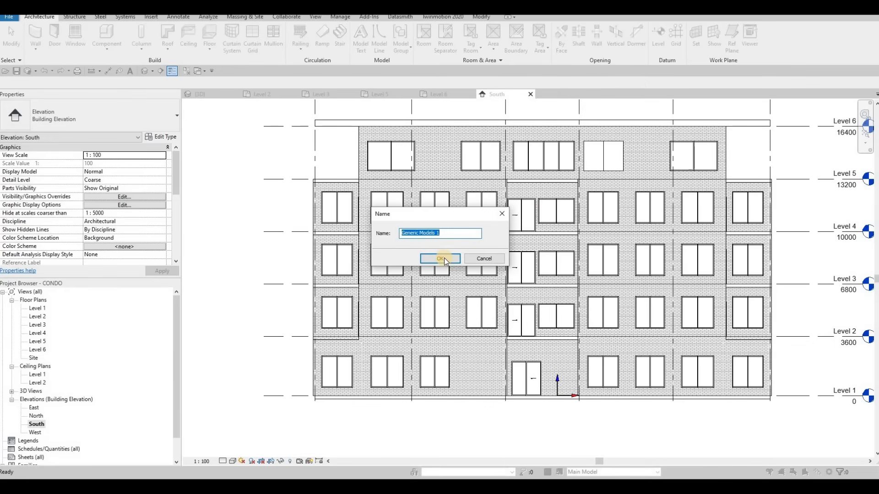
left_click(441, 259)
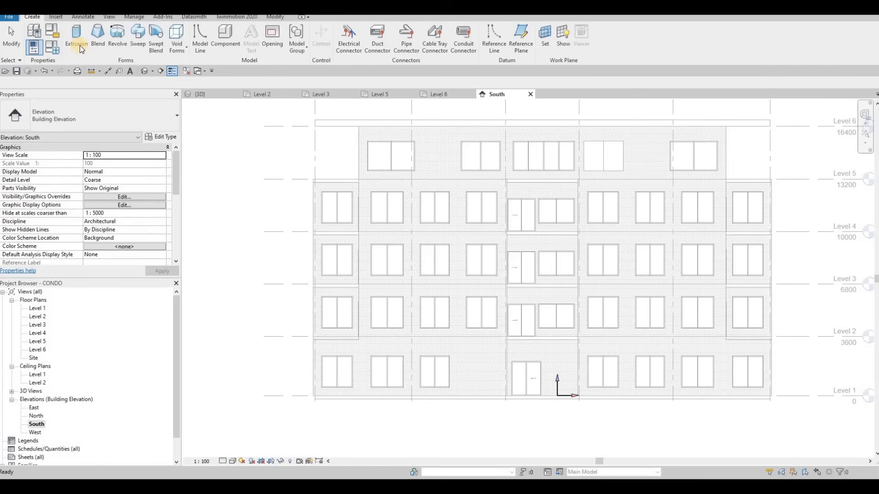
left_click(78, 46)
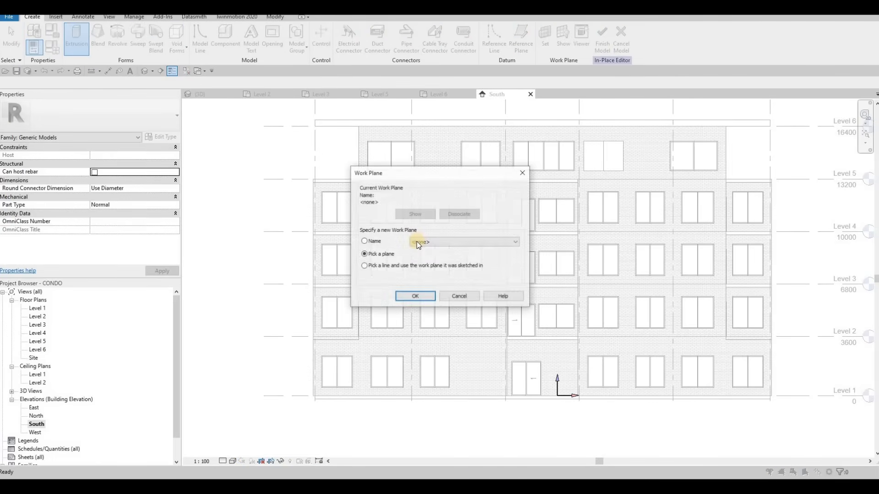
left_click(413, 297)
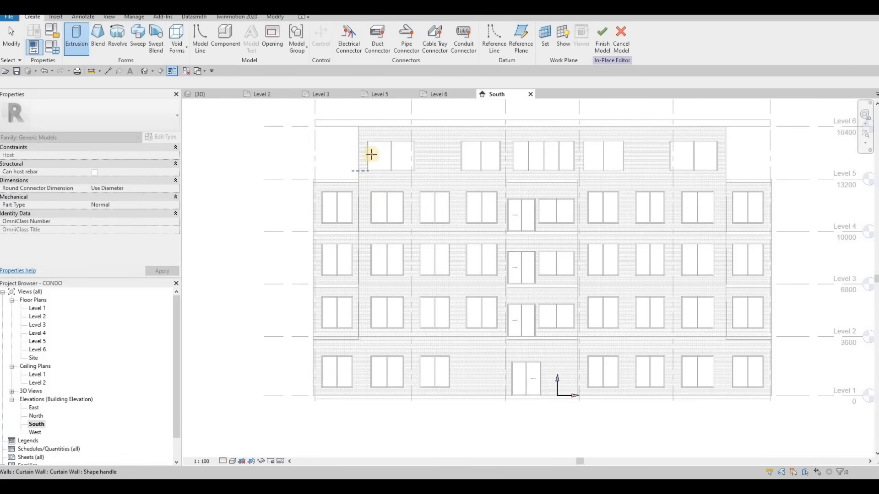
scroll(359, 136, "up", 3)
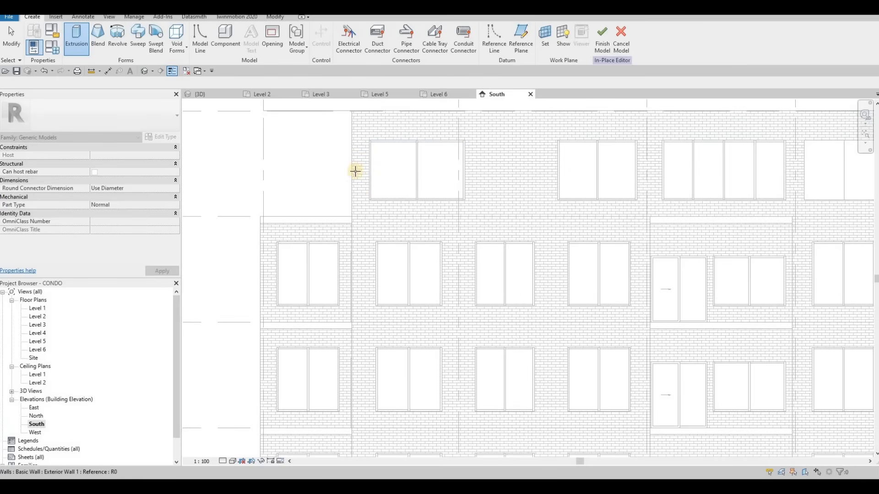
scroll(357, 188, "down", 3)
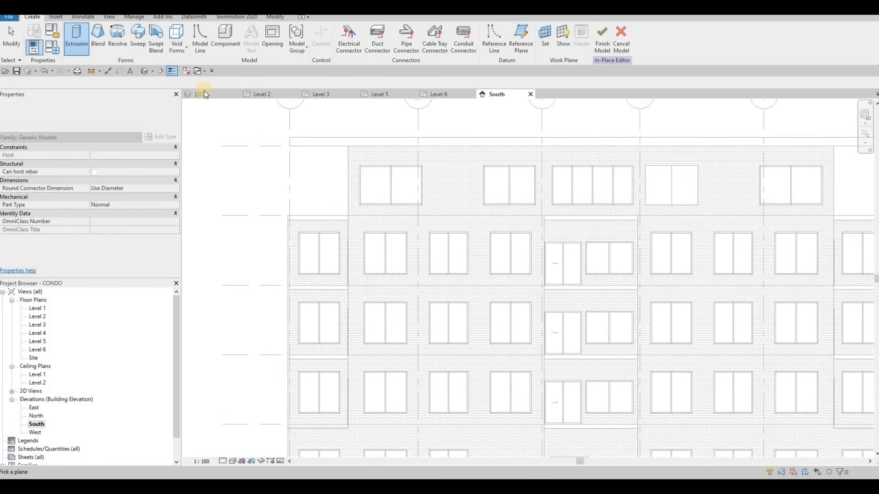
left_click(205, 95)
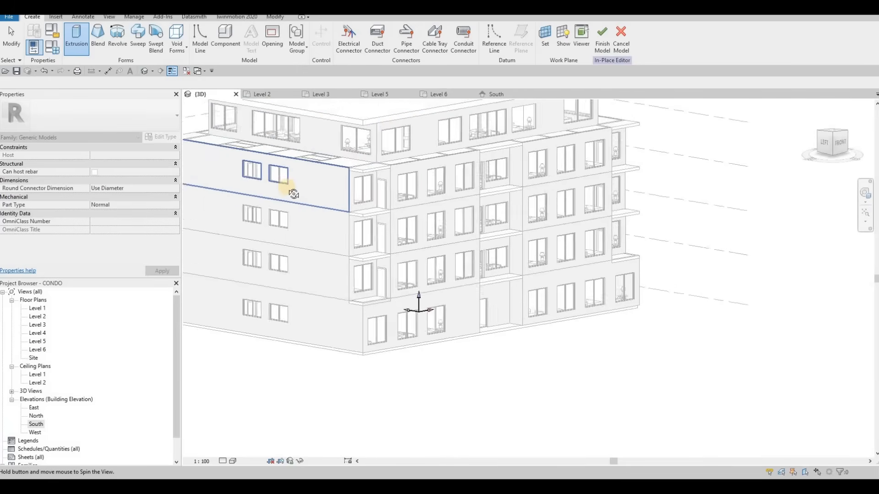
middle_click_drag(293, 194, 266, 168, "shift")
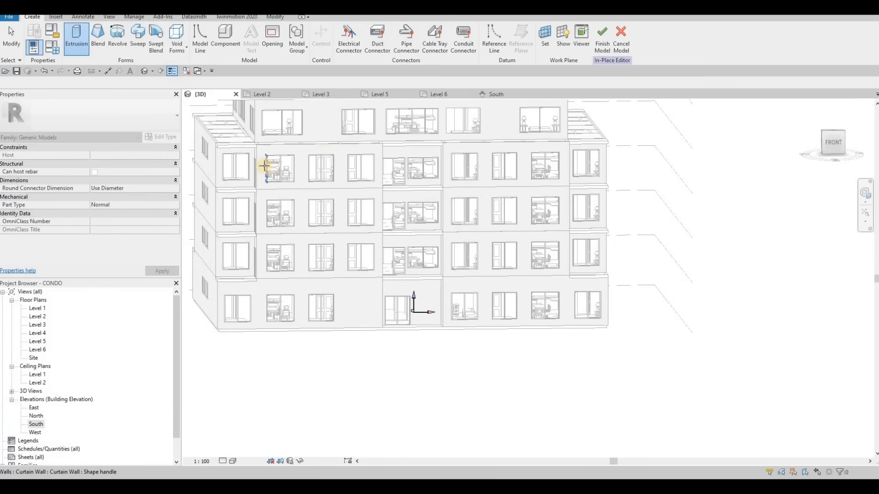
key("F1")
Start an extrusion in the South elevation and pick the Level 5 exterior wall face as its work plane.
scroll(367, 146, "up", 5)
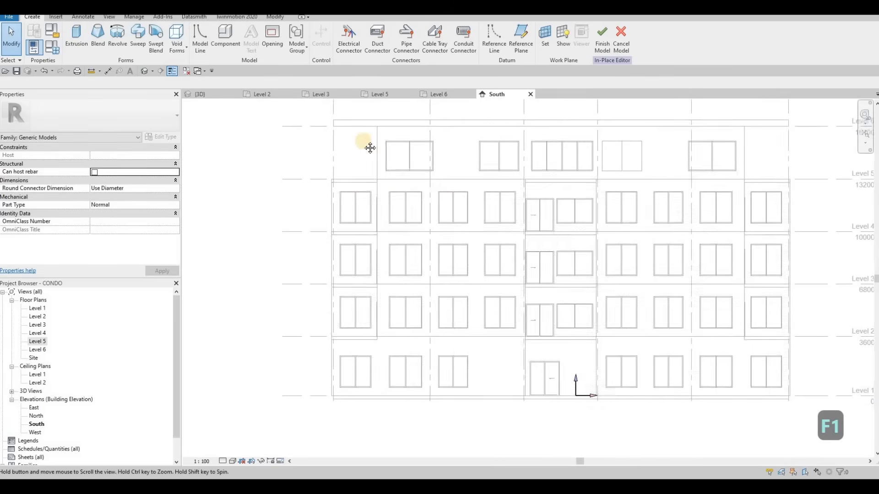
middle_click_drag(369, 126, 379, 153)
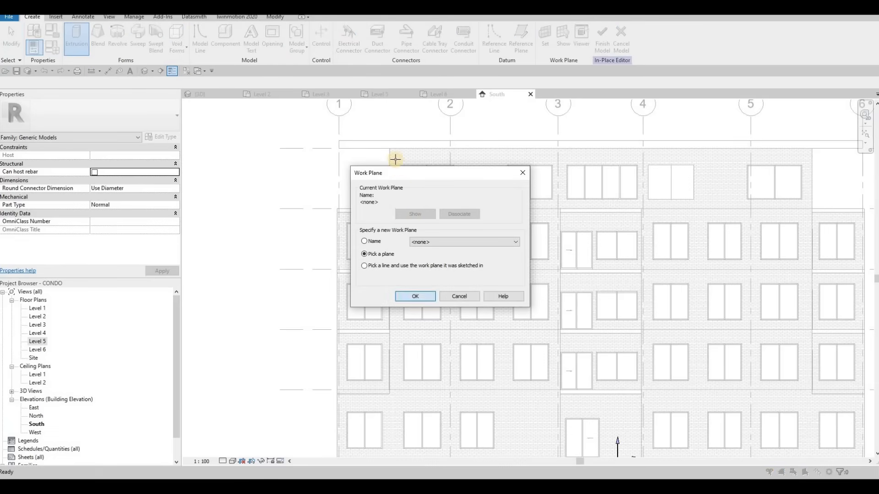
key("Return")
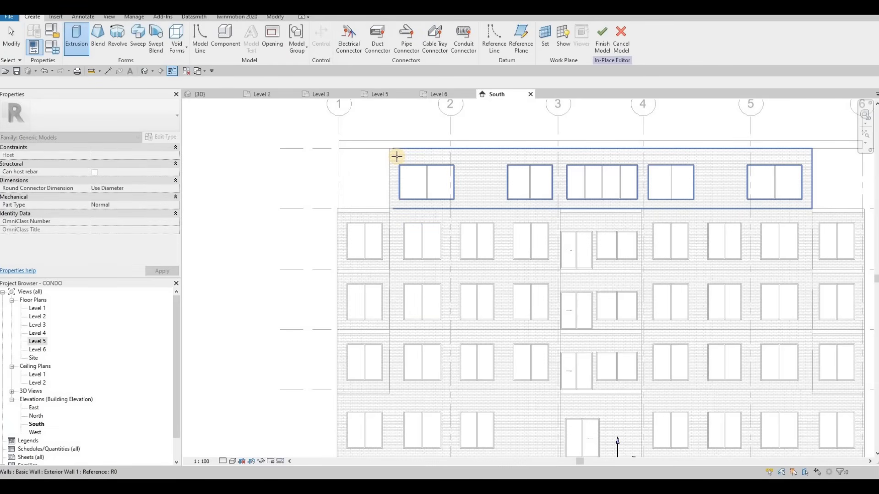
left_click(397, 156)
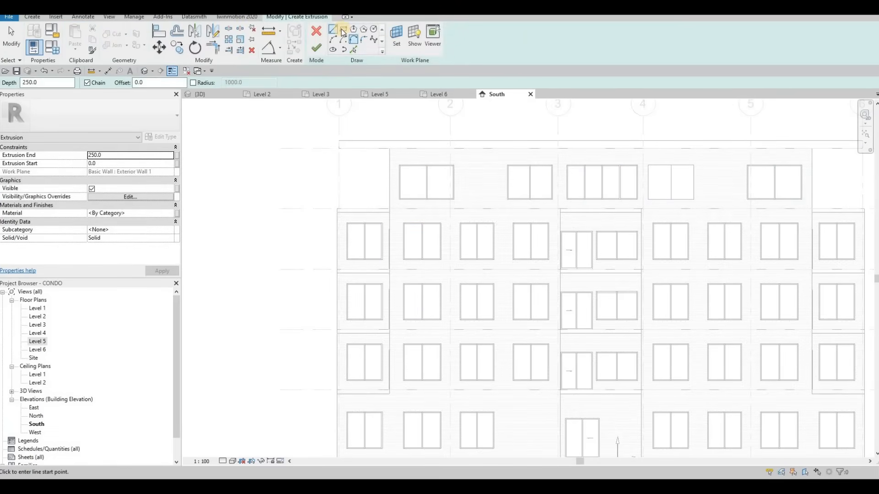
Open the material choice for the extrusion and search the project materials for "gyp".
left_click(170, 213)
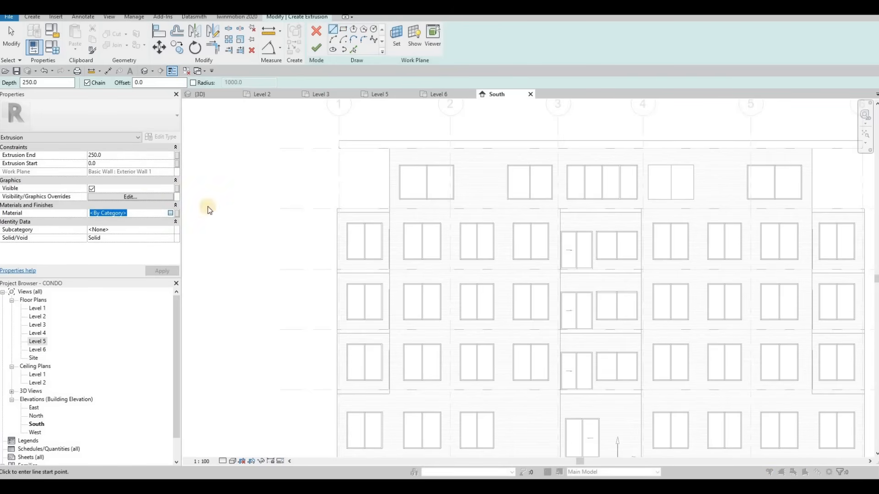
scroll(289, 164, "down", 10)
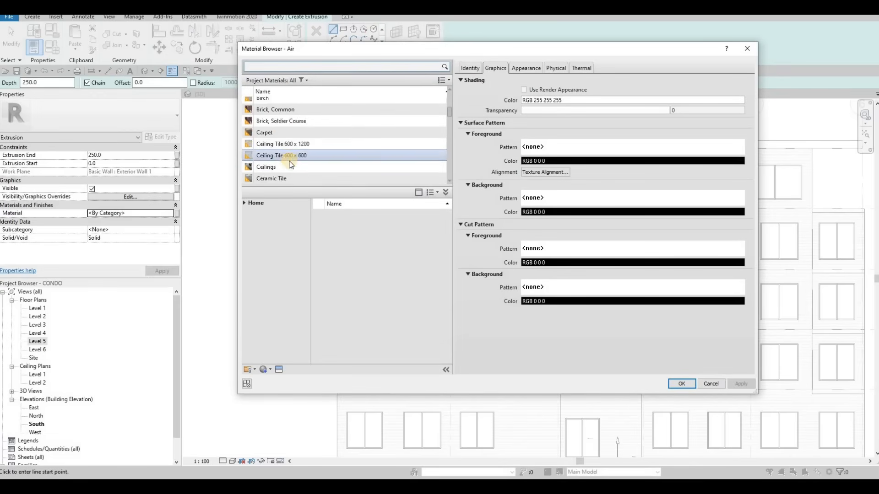
scroll(276, 165, "up", 8)
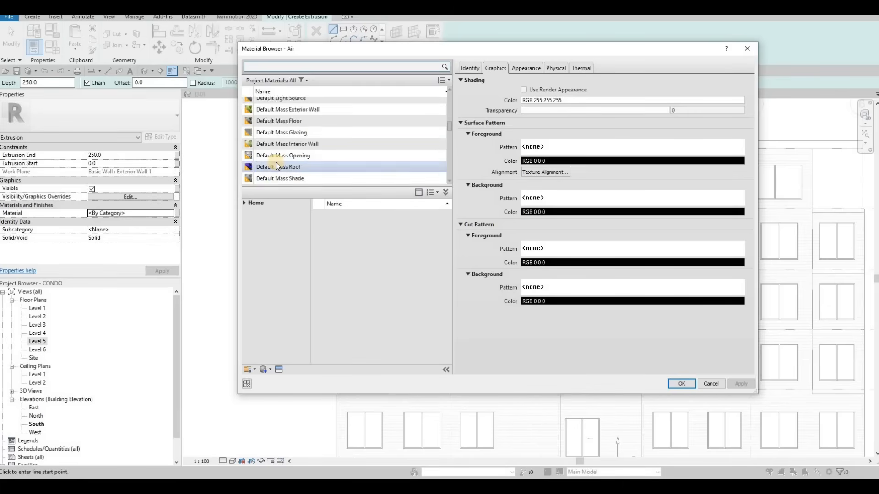
scroll(281, 149, "down", 3)
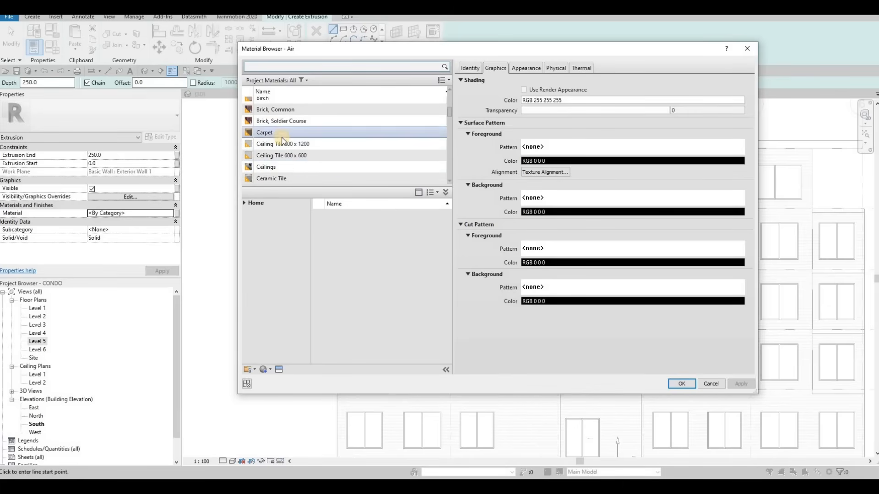
scroll(283, 142, "up", 2)
scroll(284, 142, "down", 6)
left_click(284, 68)
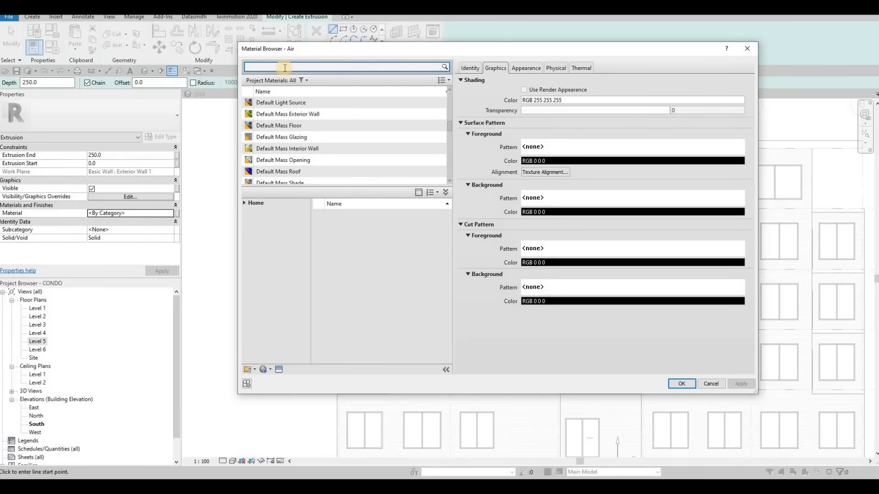
type("gy")
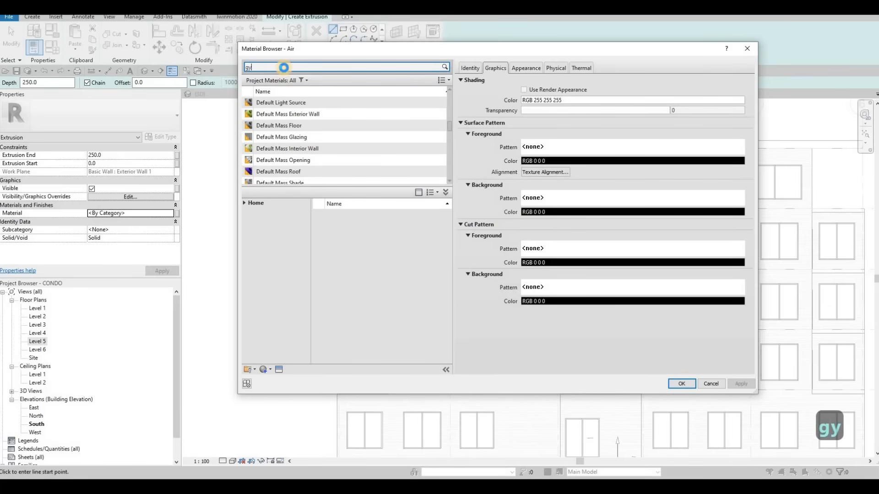
type("mp")
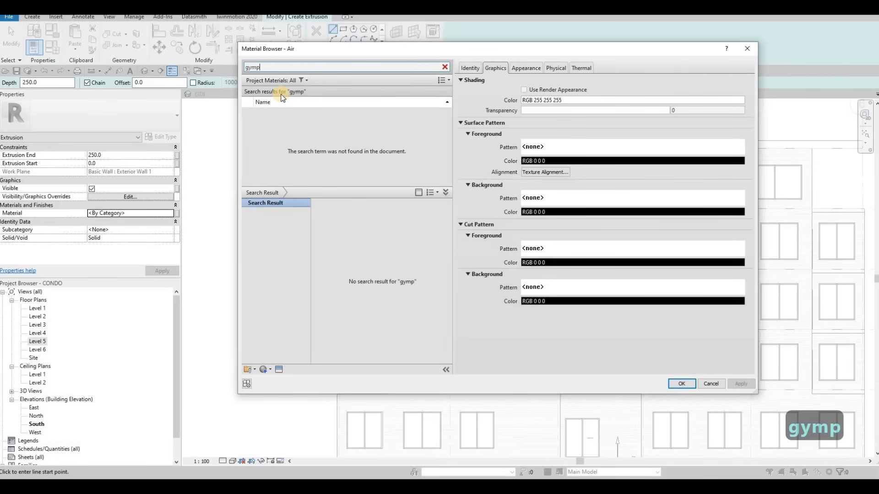
key("BackSpace")
key("BackSpace")
type("p")
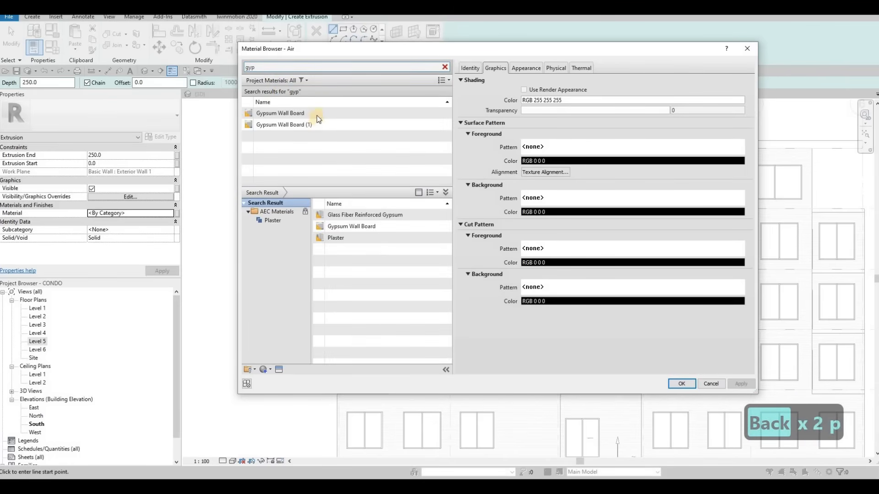
Duplicate the Gypsum Wall Board material and assign the copy to the extrusion.
left_click(317, 115)
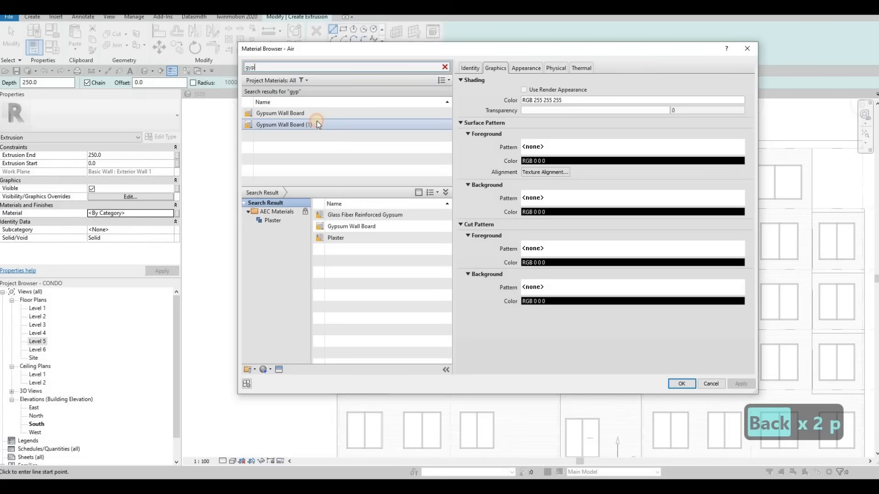
left_click(270, 370)
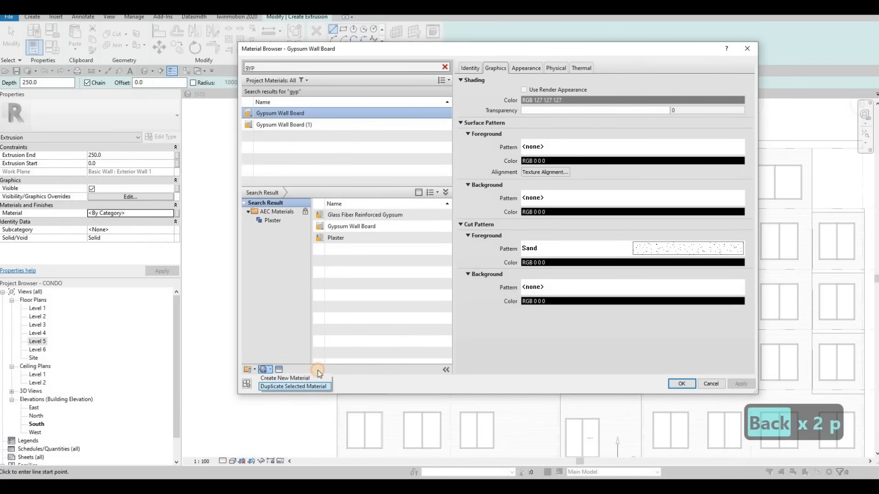
left_click(293, 386)
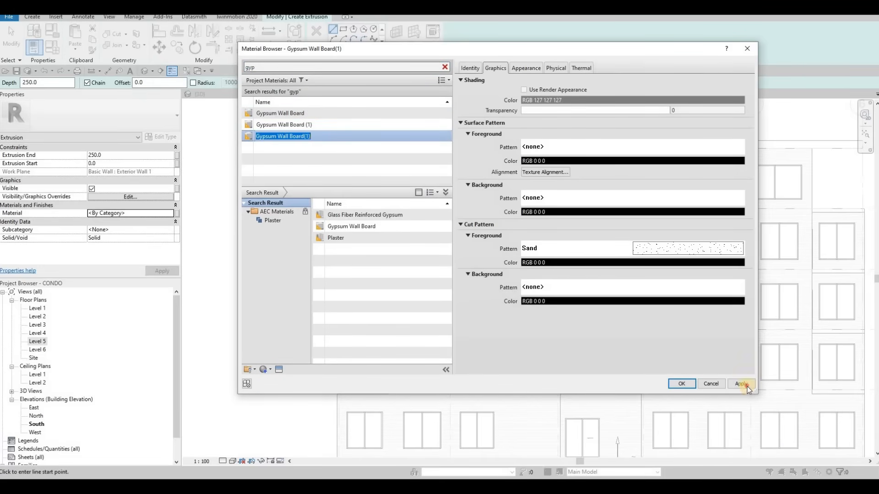
left_click(688, 385)
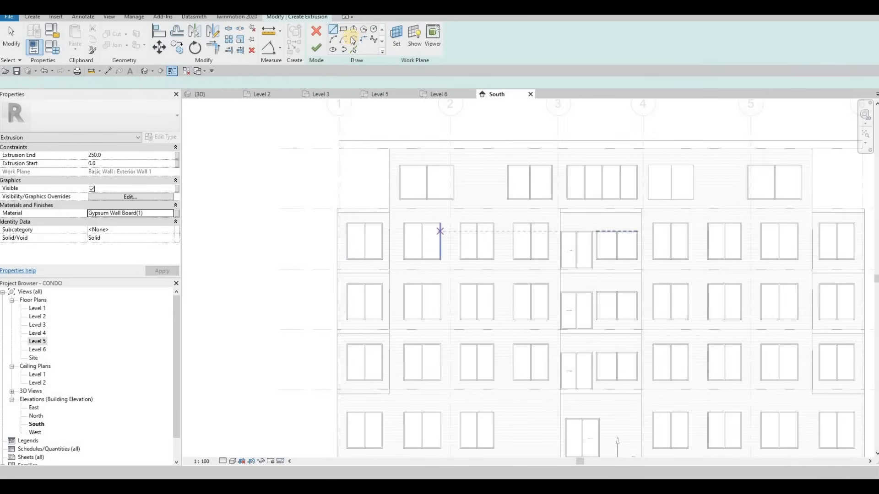
Sketch a rectangle about 4165 by 320 mm from grid 1 across the top-floor wall, just below the roof.
scroll(389, 148, "up", 2)
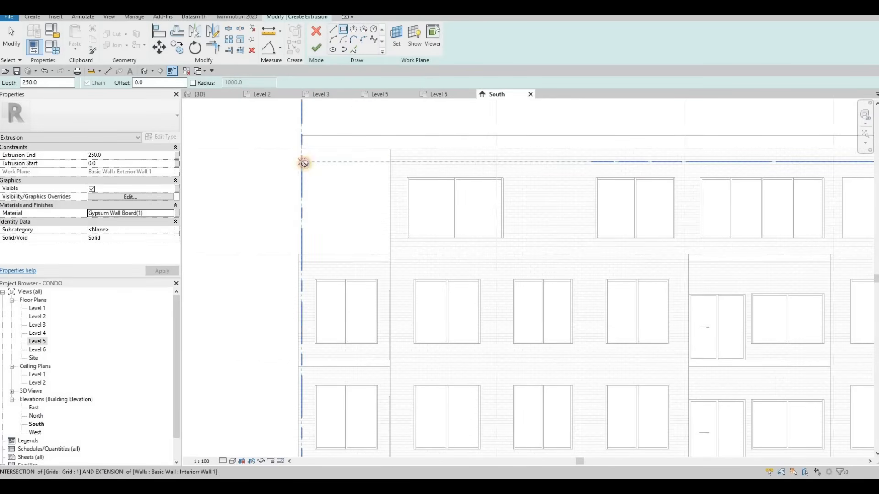
left_click(426, 174)
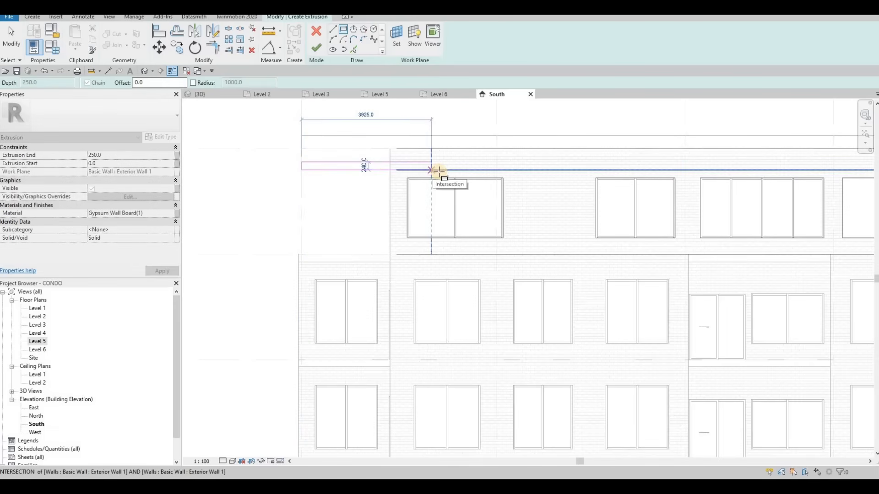
left_click(439, 172)
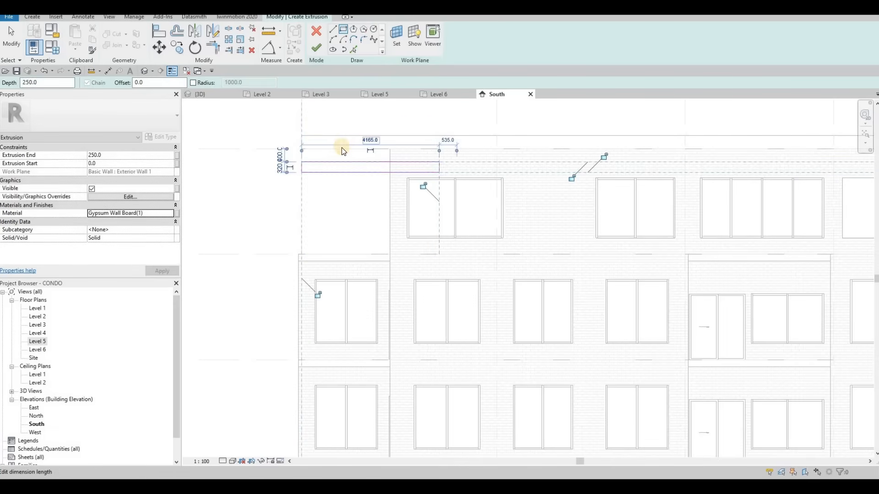
key("Escape")
key("Escape")
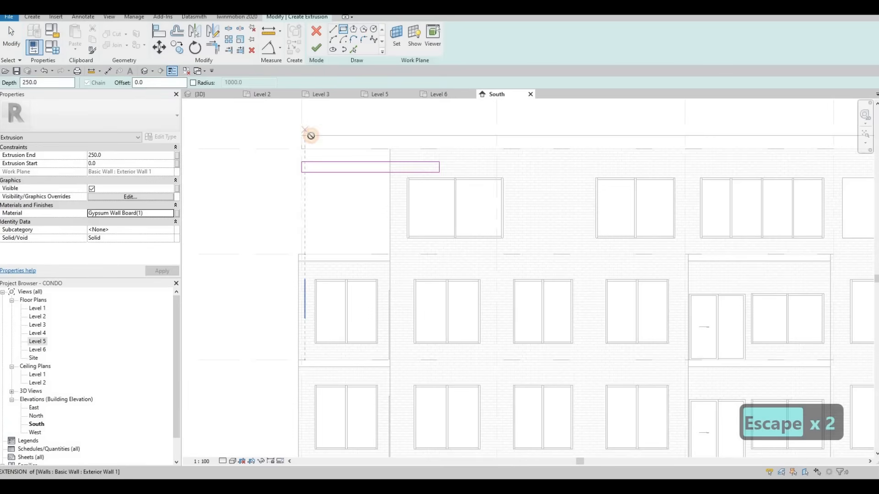
left_click(302, 135)
key("Escape")
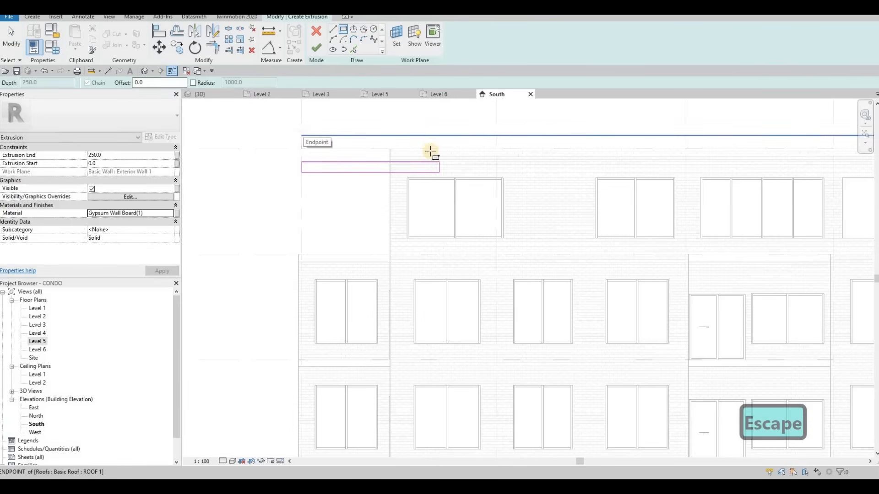
key("Escape")
key("Escape")
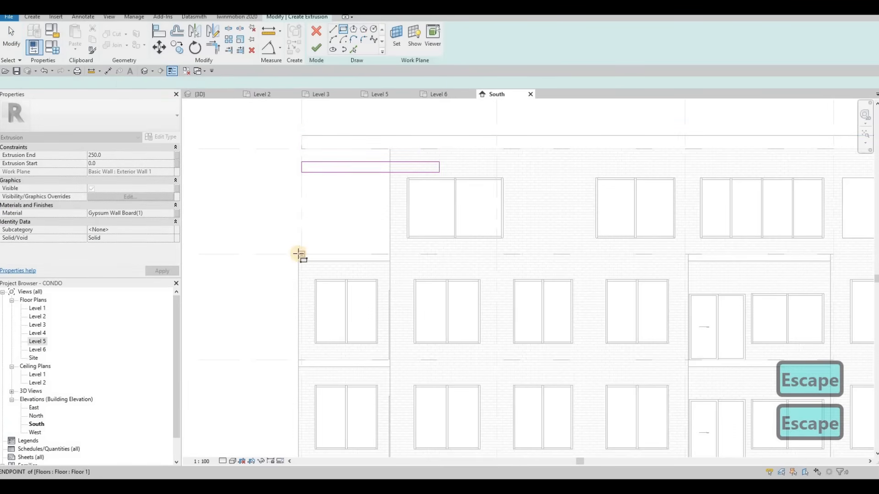
Sketch a rectangle along the Level 5 floor edge, from the slab's outer corner near grid 1 towards the setback wall.
left_click(299, 255)
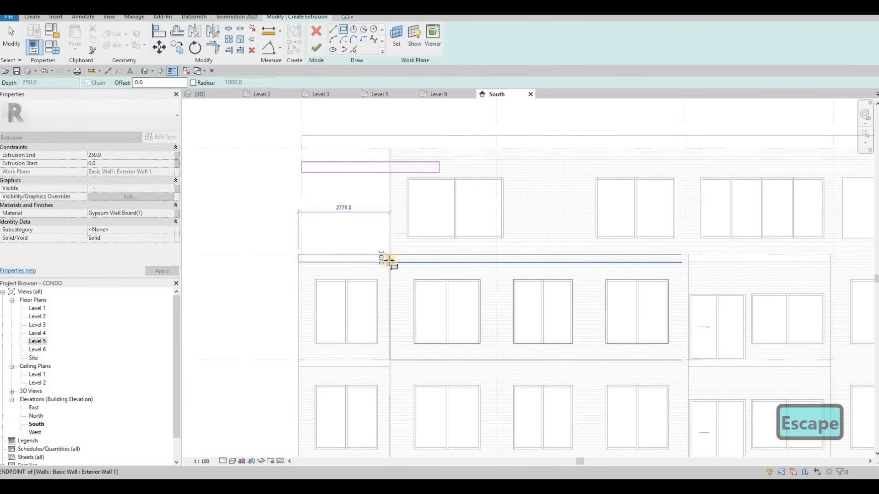
Set the height of the horizontal rectangle above the top-storey windows to 200.
key("Escape")
key("Escape")
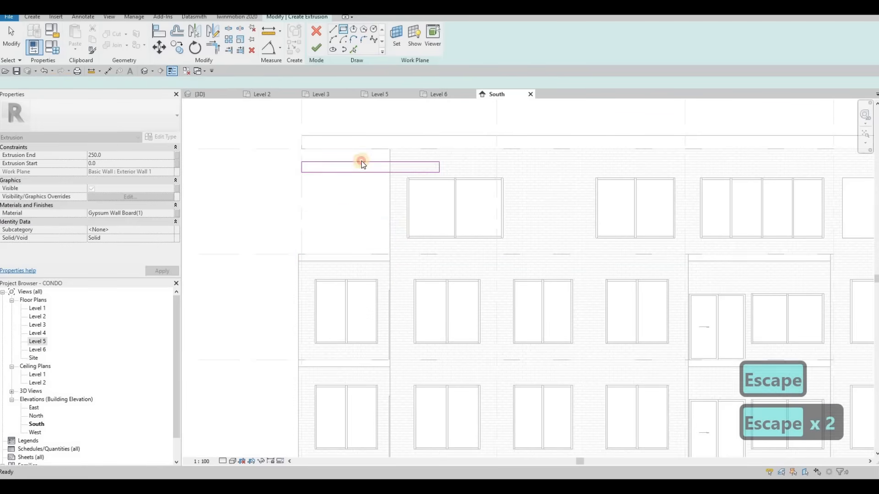
left_click(362, 162)
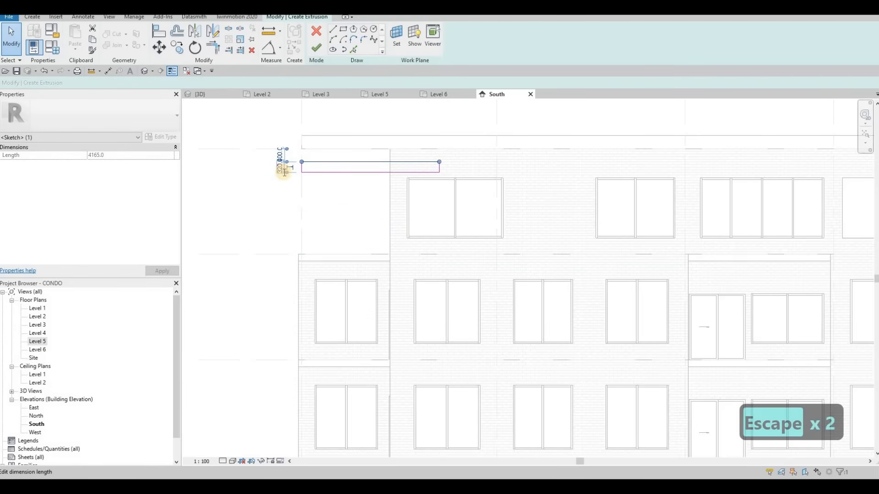
type("200")
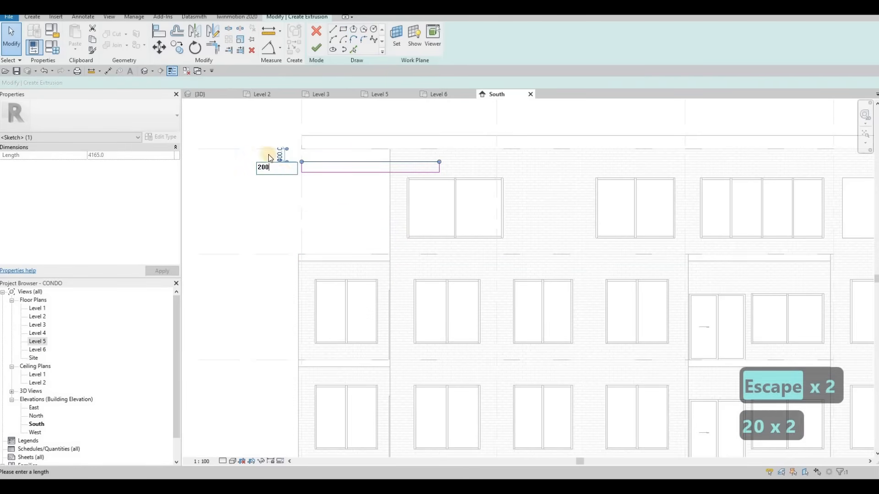
key("Return")
key("Escape")
Sketch a vertical rectangle about 255 wide and 12480 long from the top-storey windows down to just above the ground-floor windows.
middle_click_drag(326, 101, 340, 55)
left_click(335, 40)
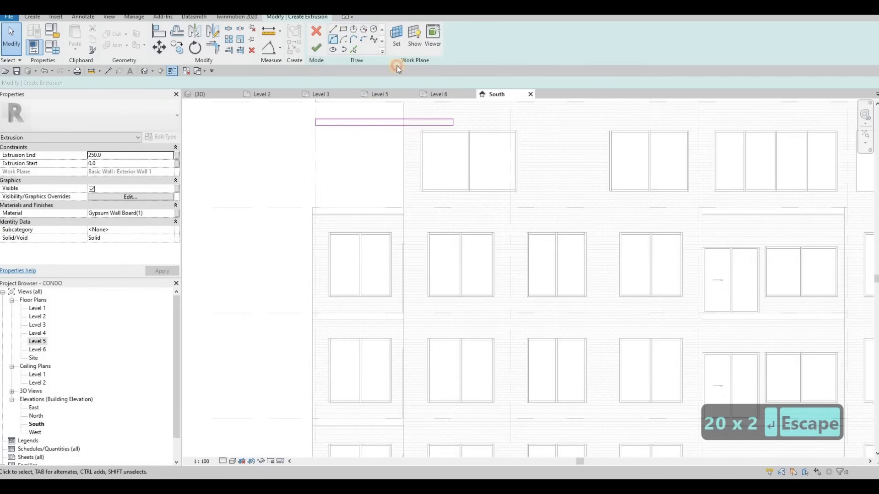
middle_click_drag(405, 94, 407, 157)
scroll(406, 157, "up", 2)
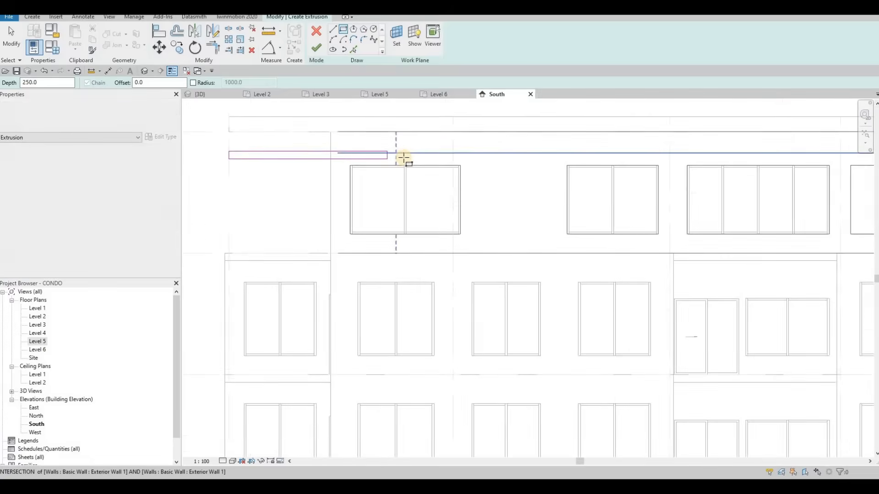
left_click(406, 160)
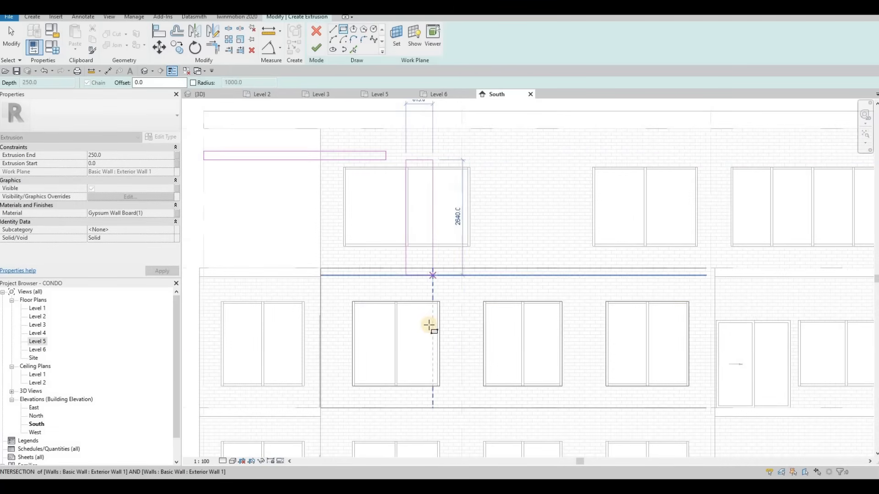
middle_click_drag(429, 251, 427, 152)
scroll(429, 172, "down", 1)
middle_click_drag(428, 307, 427, 242)
scroll(427, 249, "down", 1)
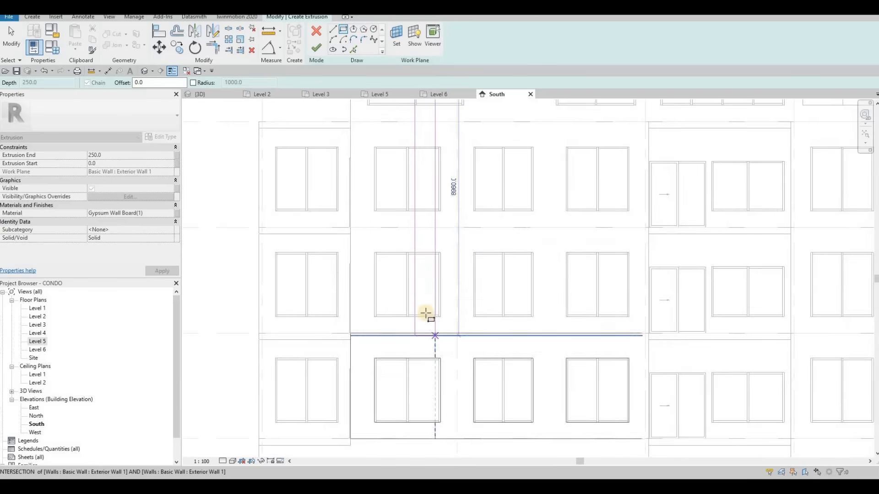
middle_click_drag(434, 351, 430, 248)
scroll(432, 250, "down", 2)
middle_click_drag(431, 380, 430, 260)
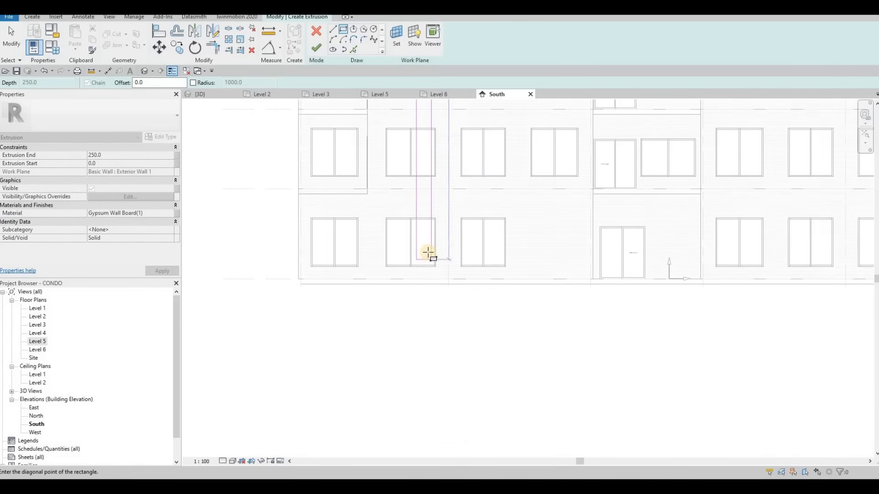
middle_click_drag(420, 201, 420, 243)
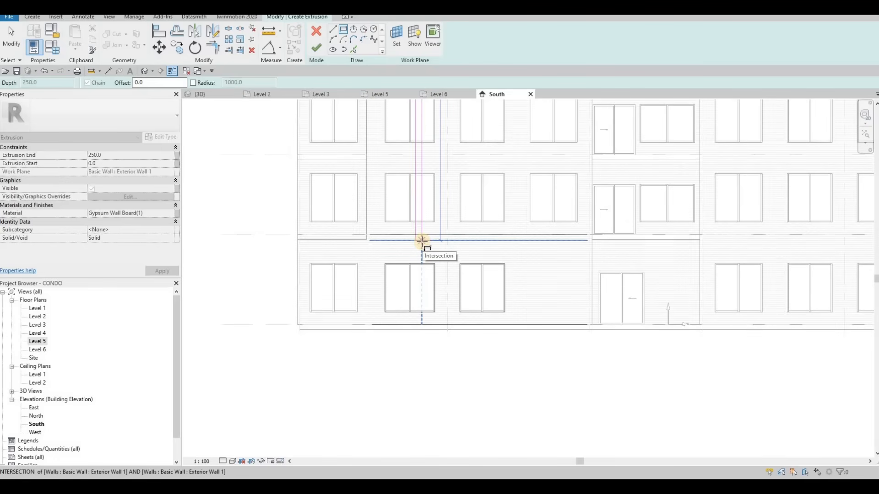
left_click(422, 245)
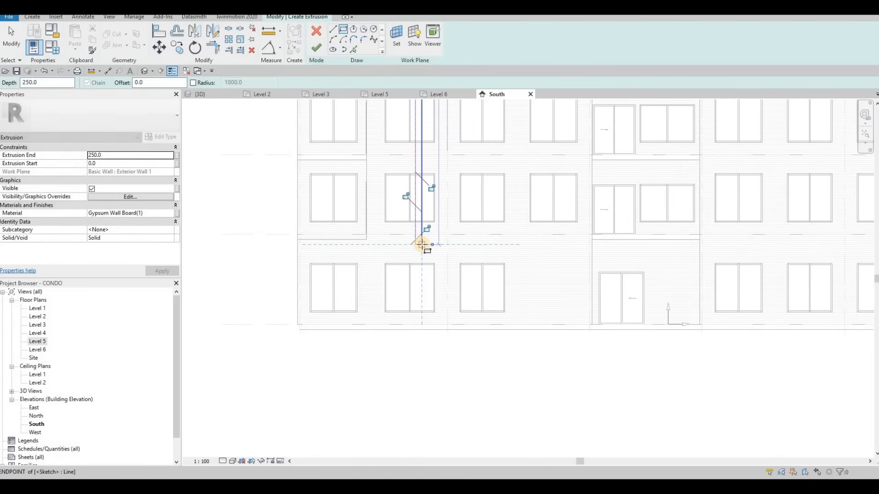
key("Escape")
Sketch a horizontal rectangle about 200 high from the facade's left edge along the slab line above the ground-floor windows.
scroll(296, 238, "up", 1)
scroll(296, 238, "up", 2)
left_click(293, 240)
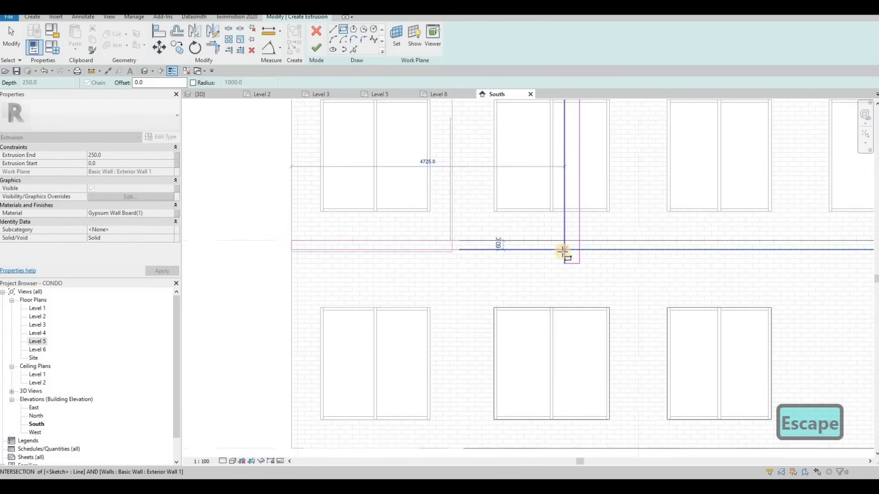
scroll(435, 254, "up", 1)
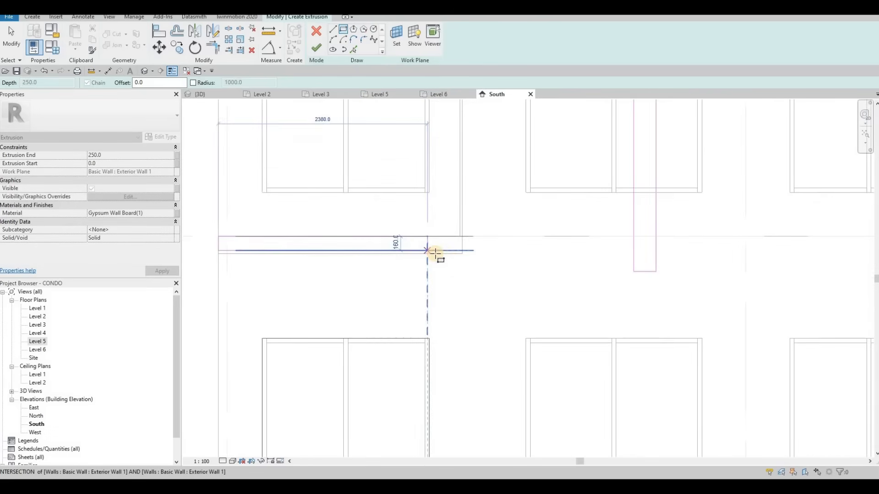
left_click(446, 262)
key("Escape")
middle_click_drag(543, 271, 410, 272)
key("Escape")
key("Escape")
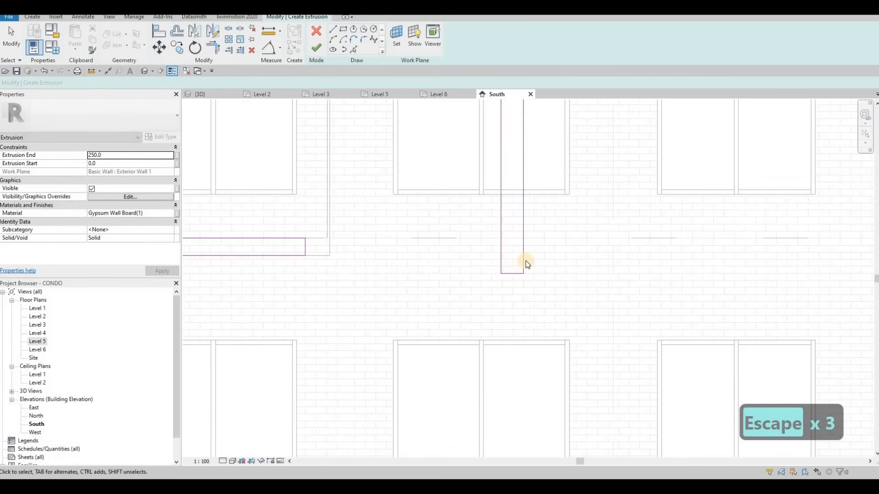
Set the width of the vertical rectangle to 200 by moving its right edge.
left_click(523, 228)
scroll(507, 222, "down", 4)
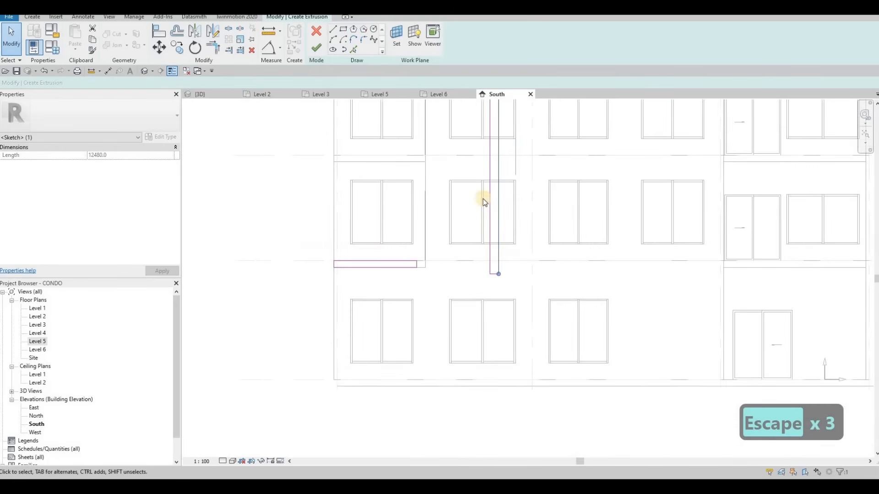
middle_click_drag(483, 199, 466, 245)
scroll(441, 224, "down", 2)
middle_click_drag(452, 112, 437, 221)
scroll(436, 222, "up", 2)
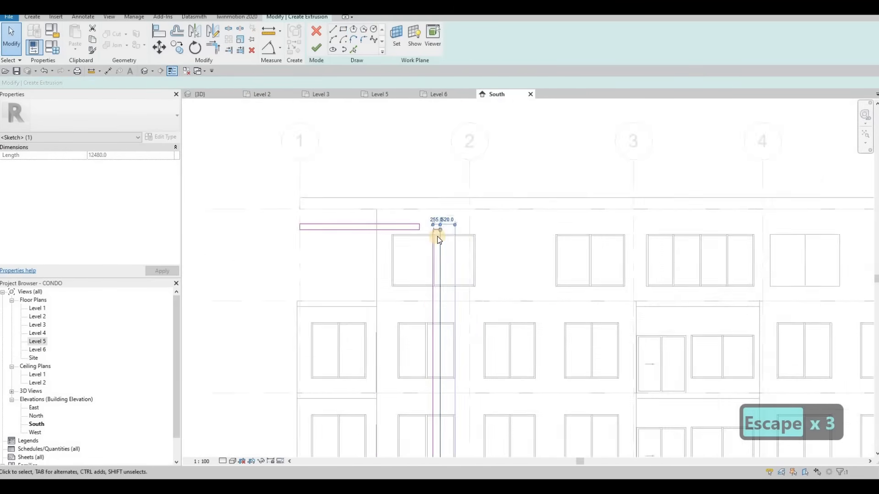
scroll(437, 223, "up", 2)
left_click(438, 232)
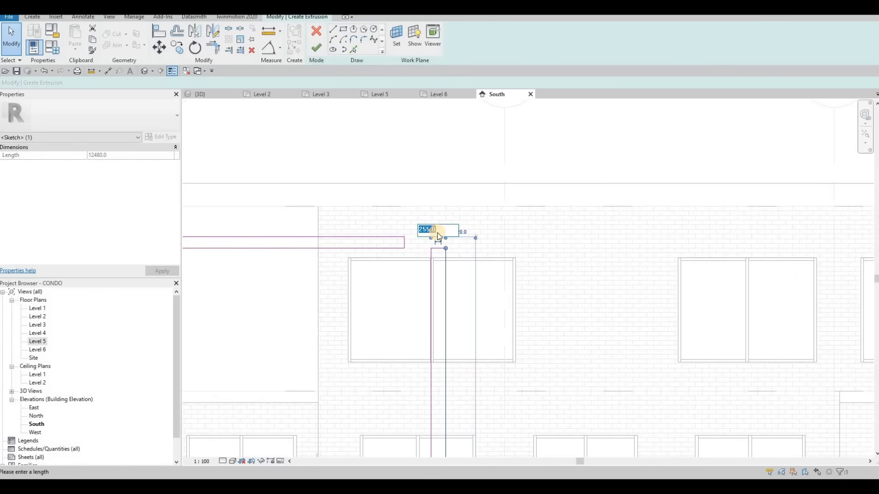
type("200")
key("Return")
key("Escape")
key("Escape")
key("Escape")
key("Escape")
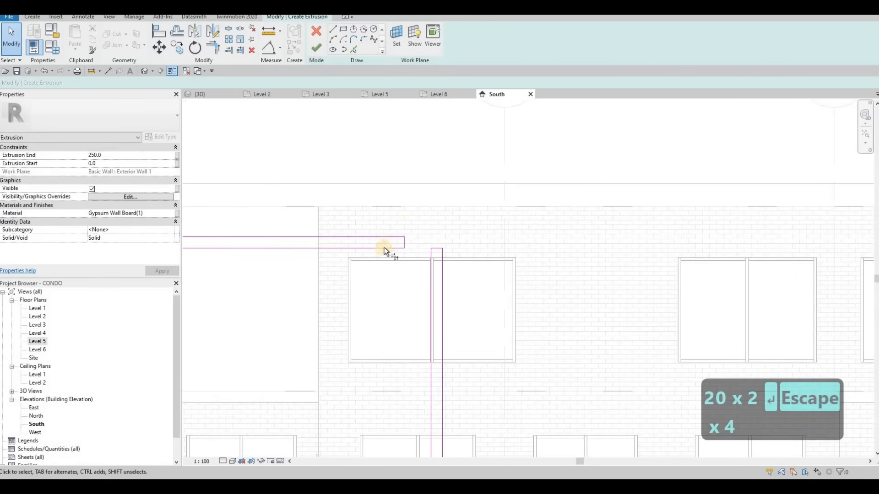
Trim the inner and outer edges of the upper band and vertical strip into a corner, and delete the band's leftover end line.
key("t")
key("r")
left_click(431, 267)
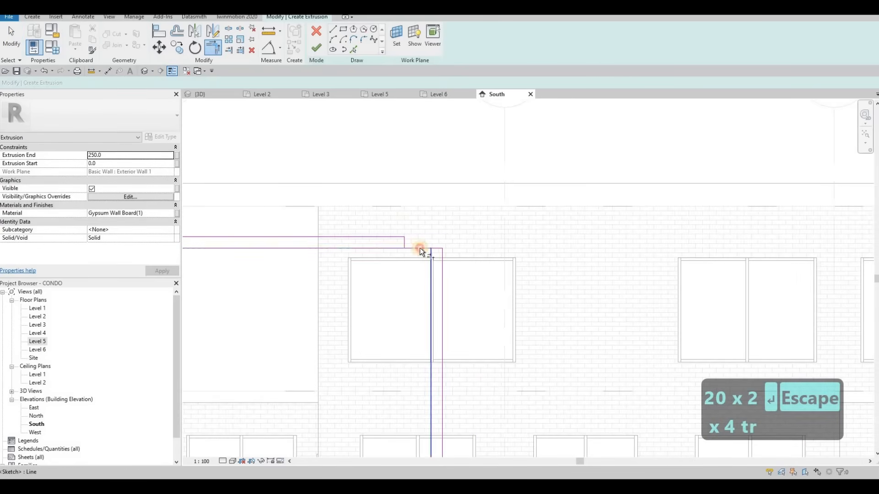
left_click(420, 248)
left_click(443, 263)
left_click(400, 237)
key("Escape")
key("Escape")
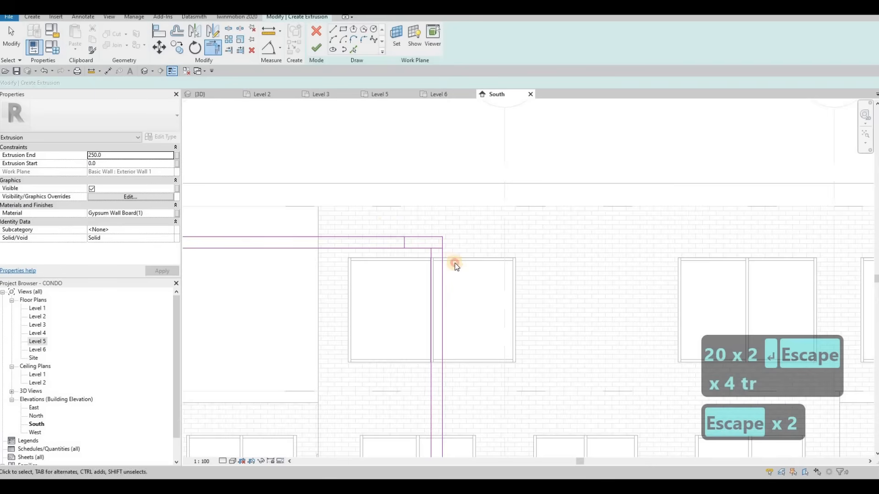
left_click(406, 242)
key("Delete")
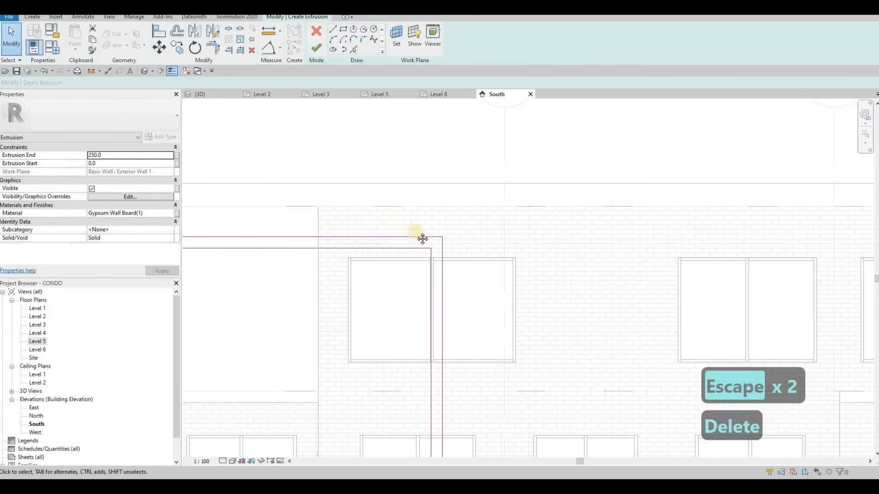
Trim the inner and outer edges of the vertical strip and lower band into a corner.
middle_click_drag(419, 235, 421, 234)
scroll(444, 178, "down", 2)
mouse_move(479, 141)
middle_mouse_down()
mouse_move(481, 125)
mouse_move(455, 220)
middle_mouse_up()
key("Escape")
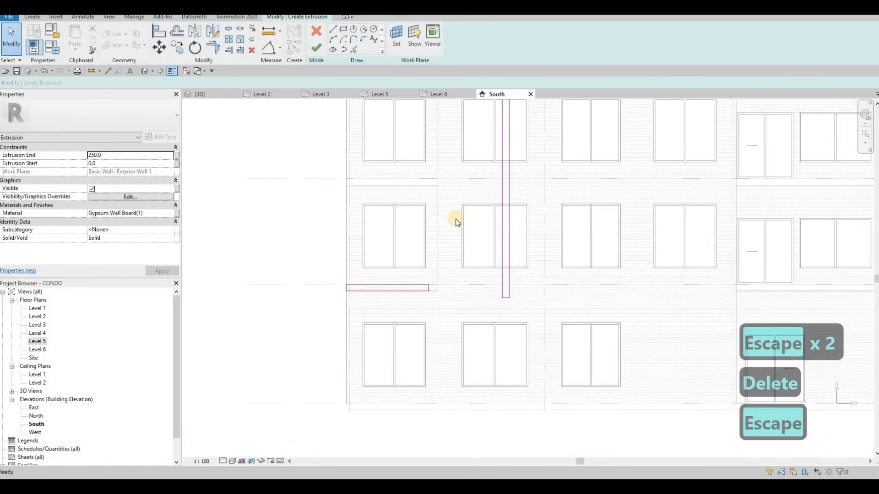
key("Escape")
key("Escape")
key("t")
key("r")
left_click(502, 271)
left_click(410, 285)
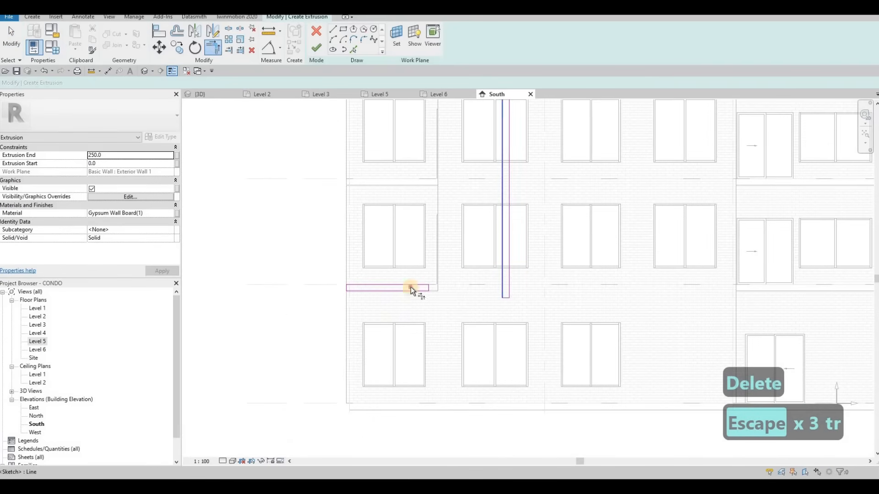
left_click(509, 276)
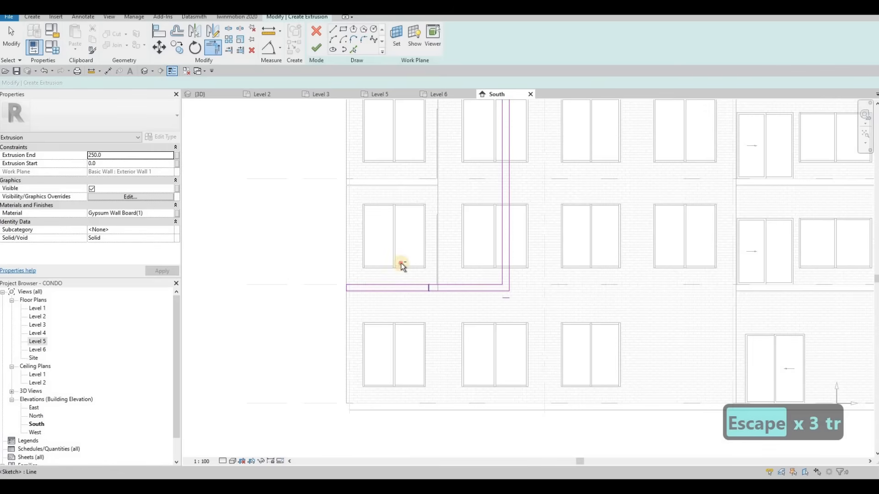
Delete the two leftover short lines near the lower corner and finish the extrusion sketch.
key("Escape")
key("Escape")
left_click_drag(401, 262, 525, 320)
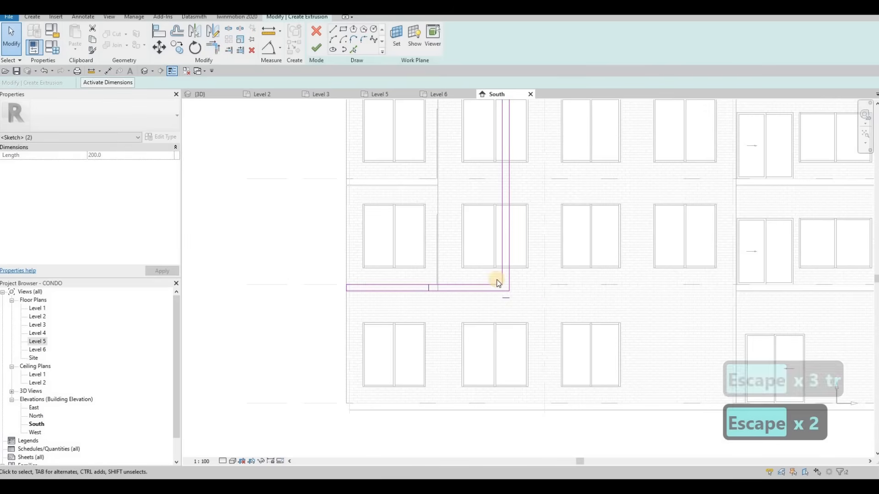
key("Delete")
scroll(467, 289, "down", 3)
scroll(470, 218, "up", 1)
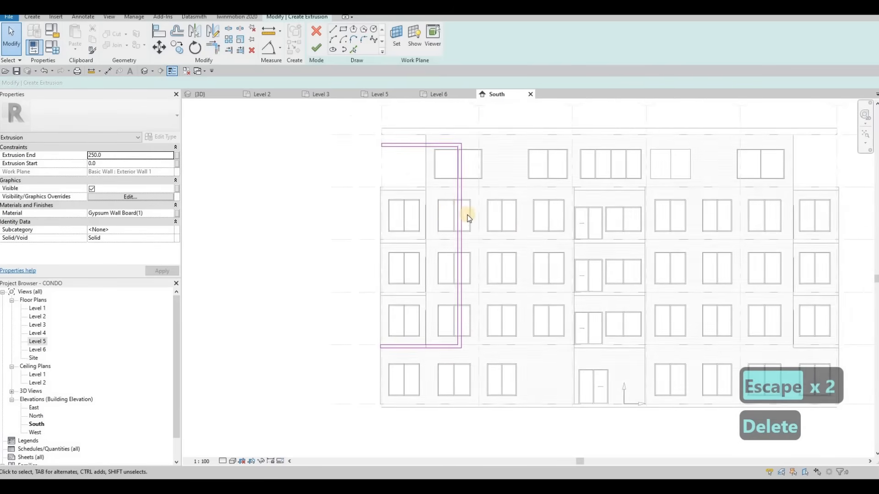
scroll(456, 204, "up", 2)
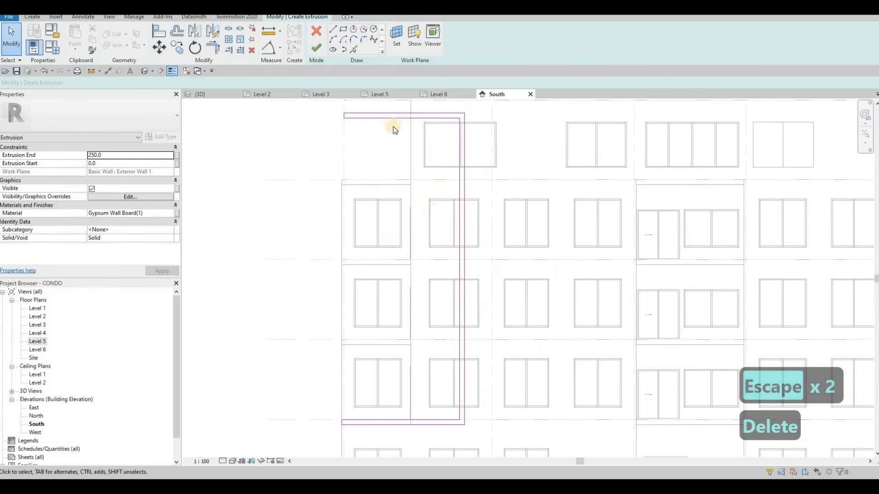
left_click(315, 49)
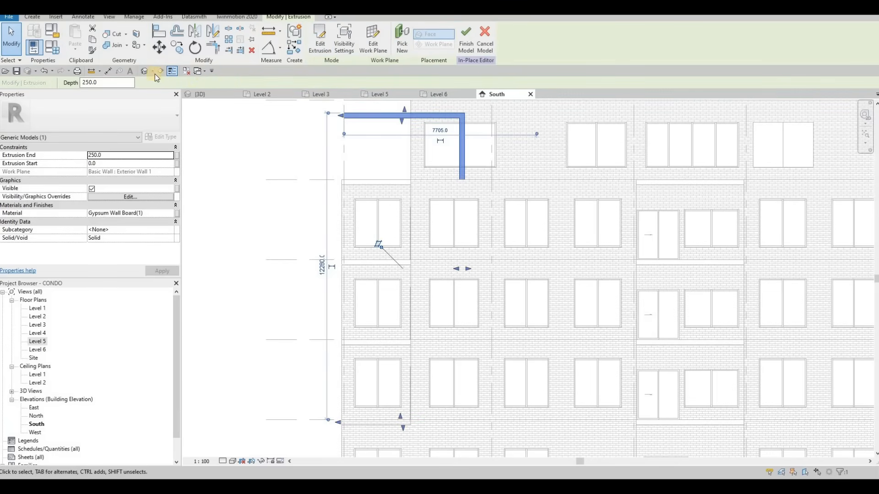
Examine in 3D how the new frame extrusion sits against the building's front walls and balconies.
left_click(204, 97)
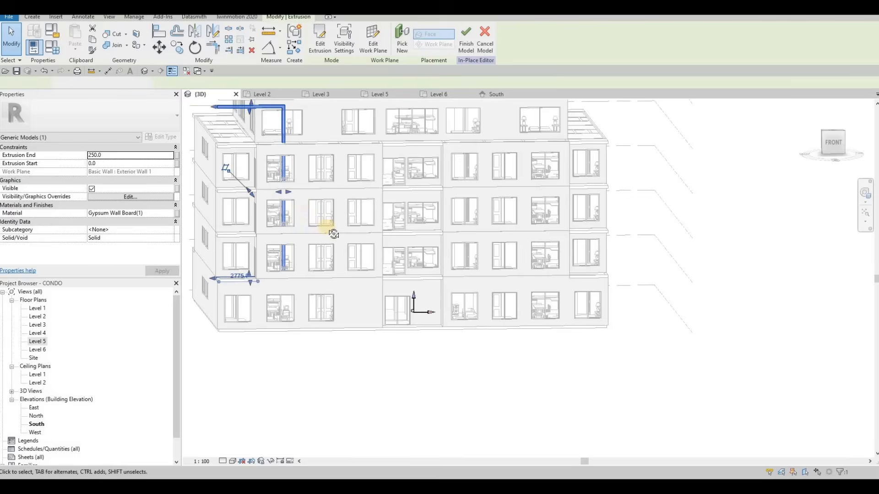
middle_click_drag(399, 275, 276, 154, "shift")
scroll(291, 177, "up", 1)
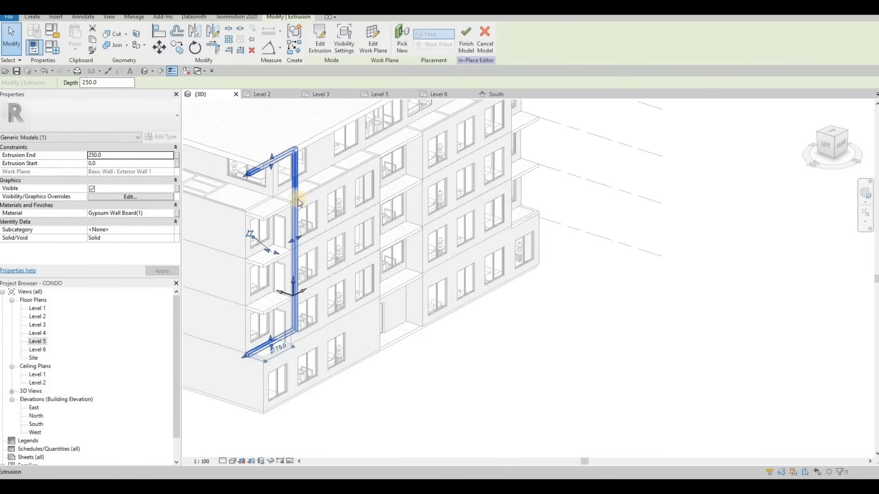
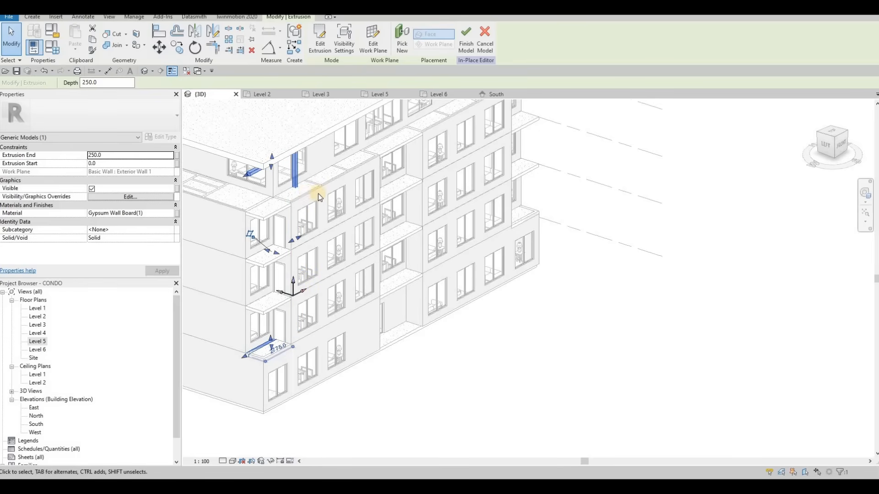
middle_click_drag(261, 202, 229, 190, "shift")
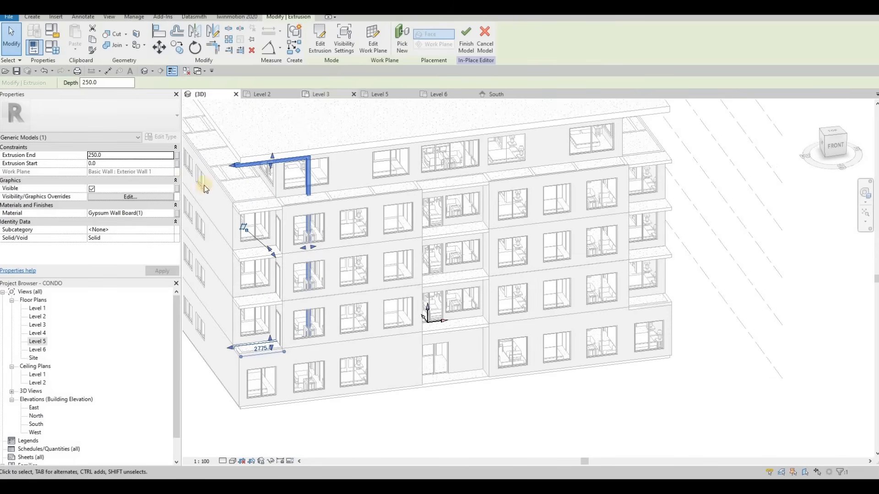
left_click(497, 94)
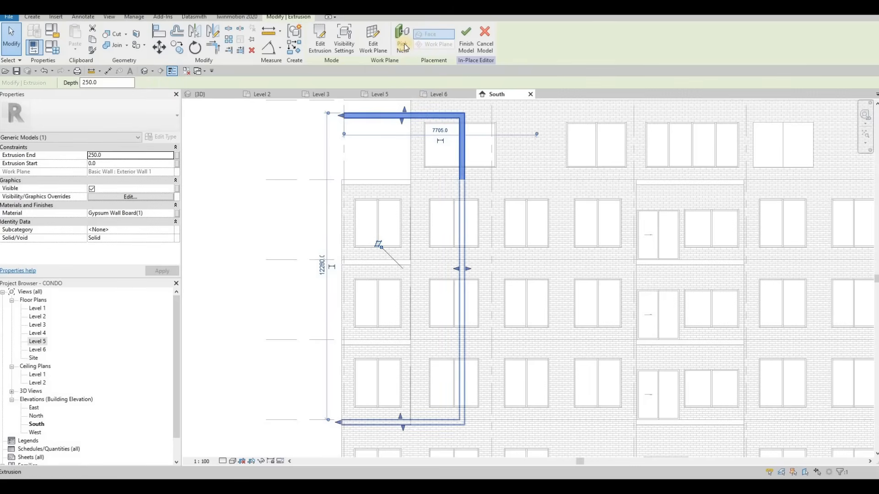
left_click(323, 42)
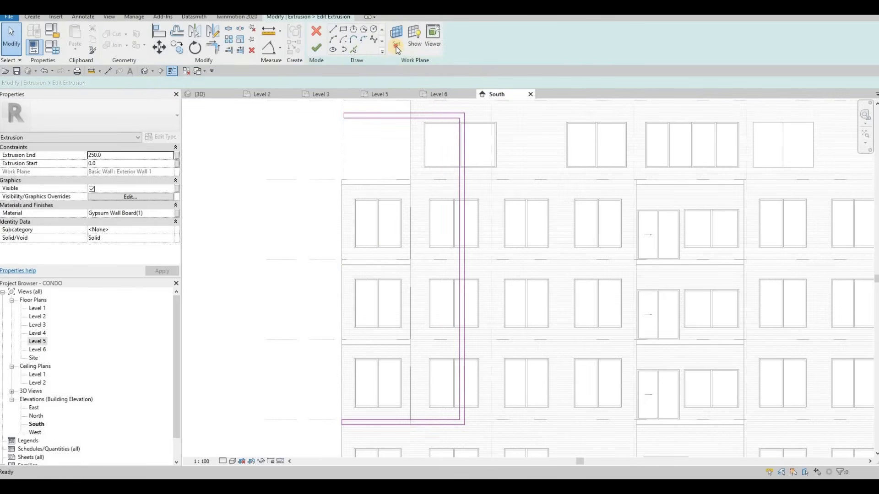
left_click(397, 46)
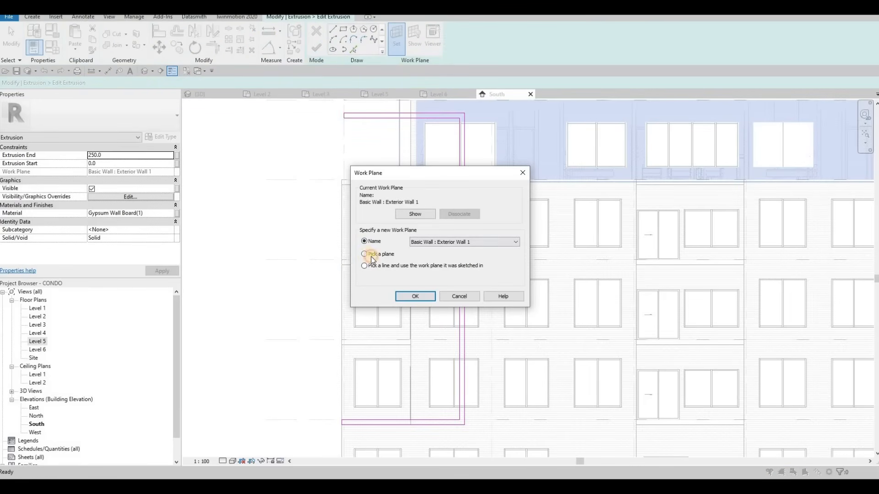
key("Return")
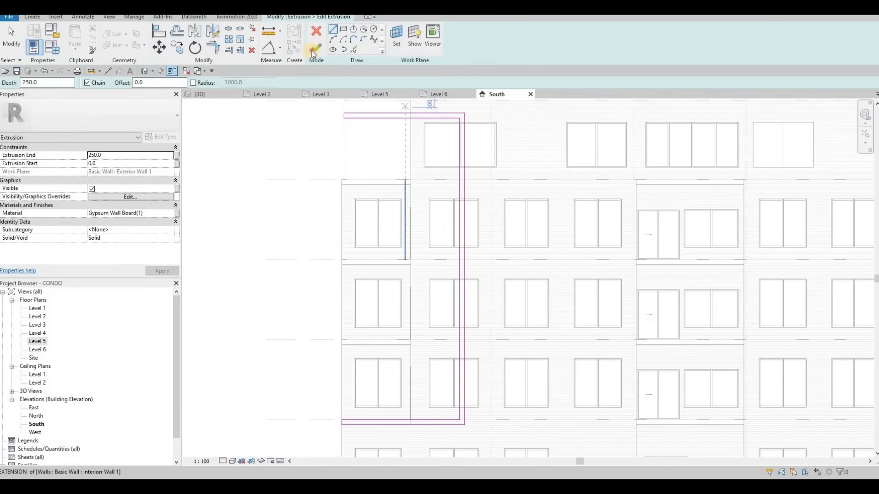
left_click(316, 48)
key("Escape")
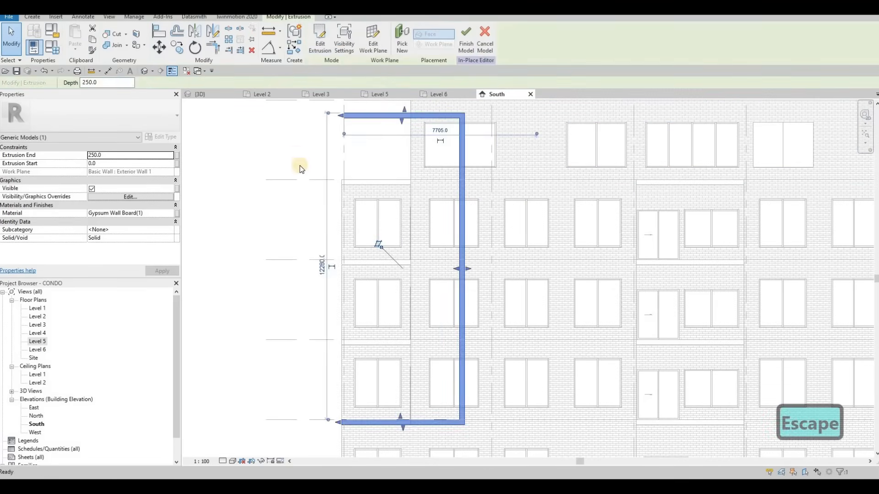
middle_click_drag(302, 114, 307, 141)
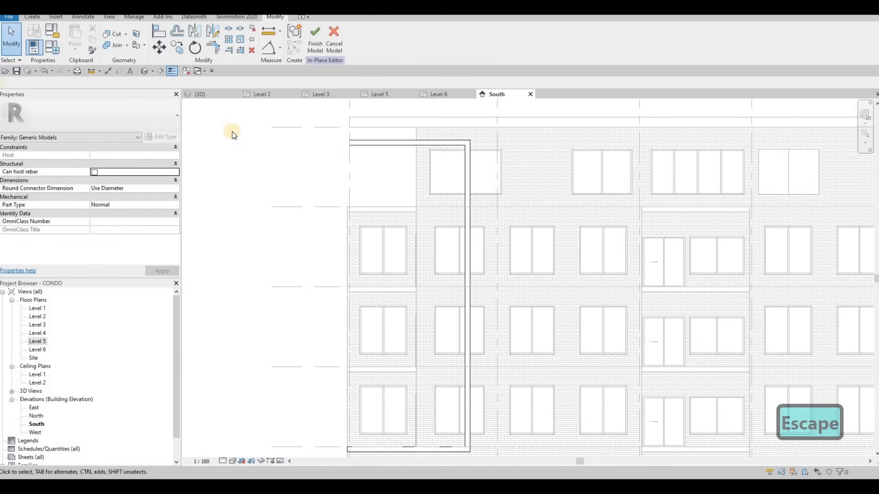
Finish the in-place frame model and stretch its front face outward from the facade to a depth of about 935 mm.
left_click(214, 95)
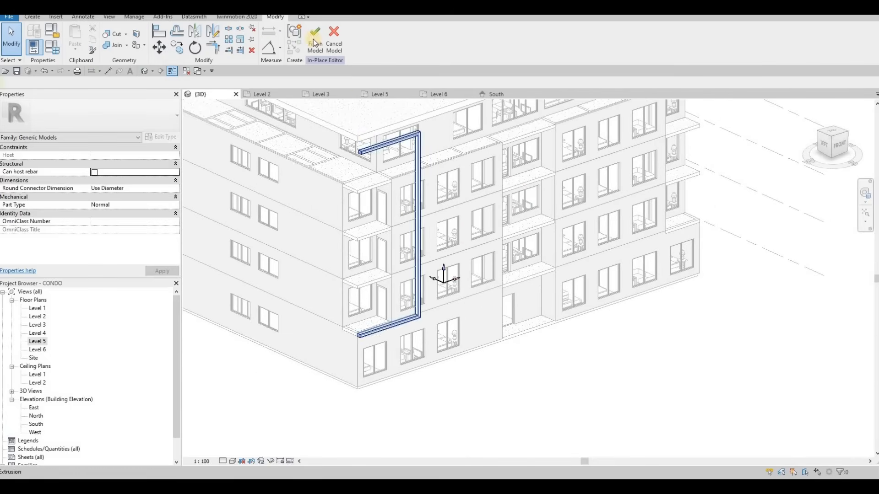
left_click(314, 43)
left_click(418, 195)
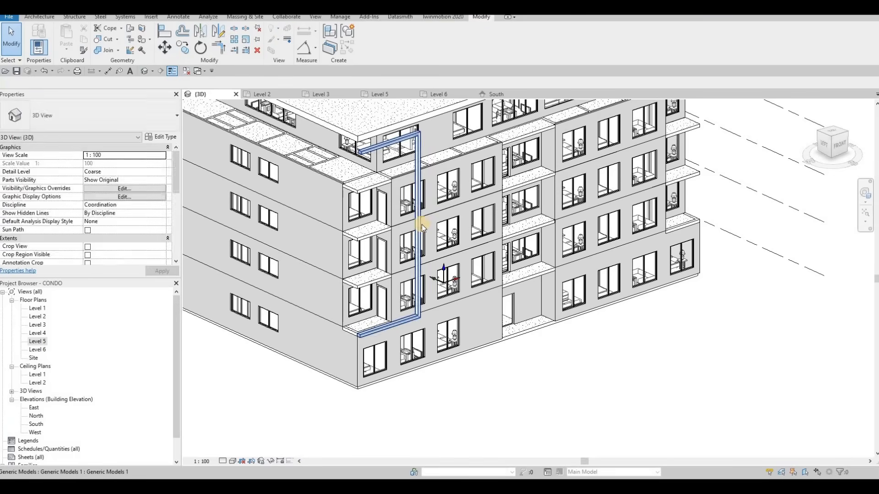
left_click_drag(391, 238, 377, 251)
middle_click_drag(376, 251, 438, 321, "shift")
middle_click_drag(408, 288, 412, 236, "shift")
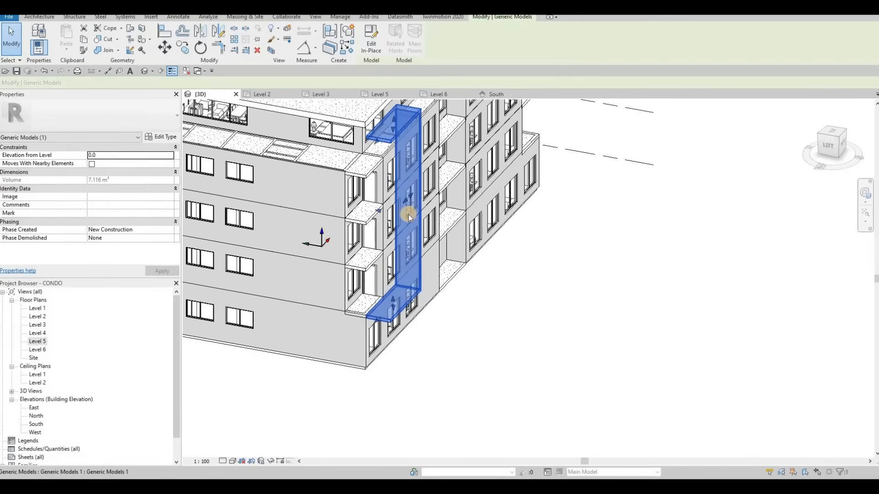
left_click_drag(403, 216, 395, 215)
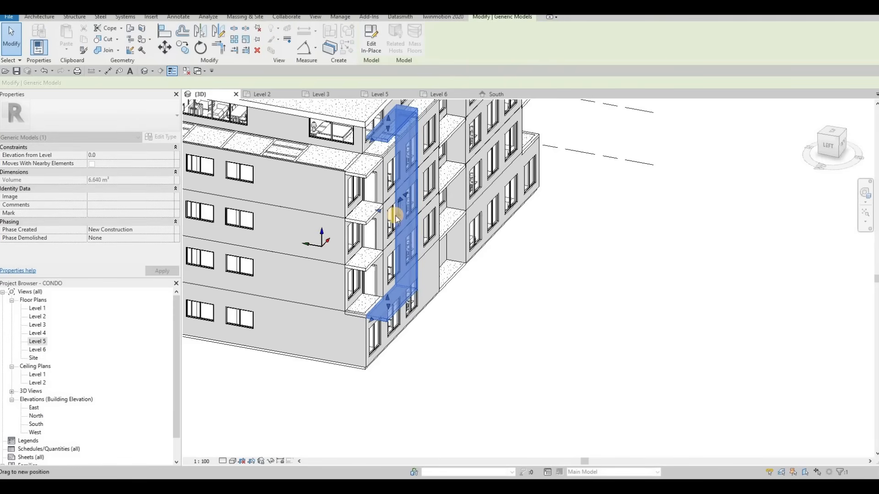
left_click_drag(376, 300, 363, 303)
middle_click_drag(363, 304, 339, 304, "shift")
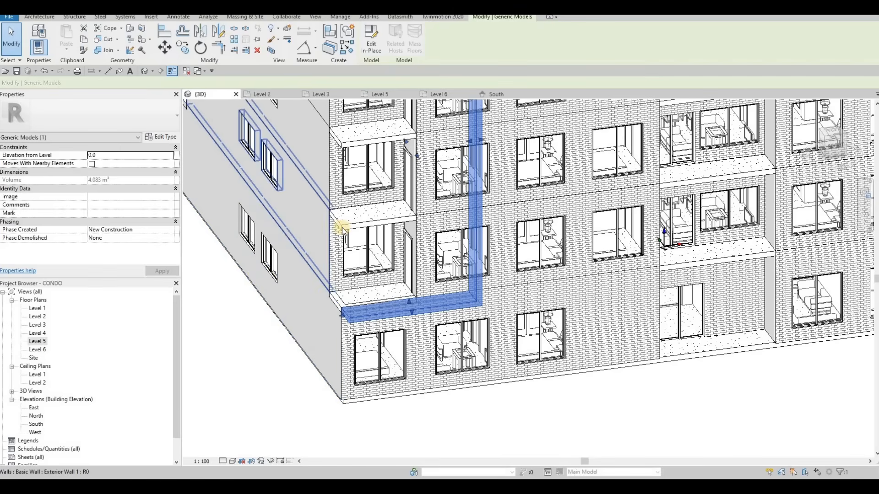
Reopen the in-place frame model and edit its extrusion sketch in the South elevation.
middle_click_drag(339, 230, 482, 246, "shift")
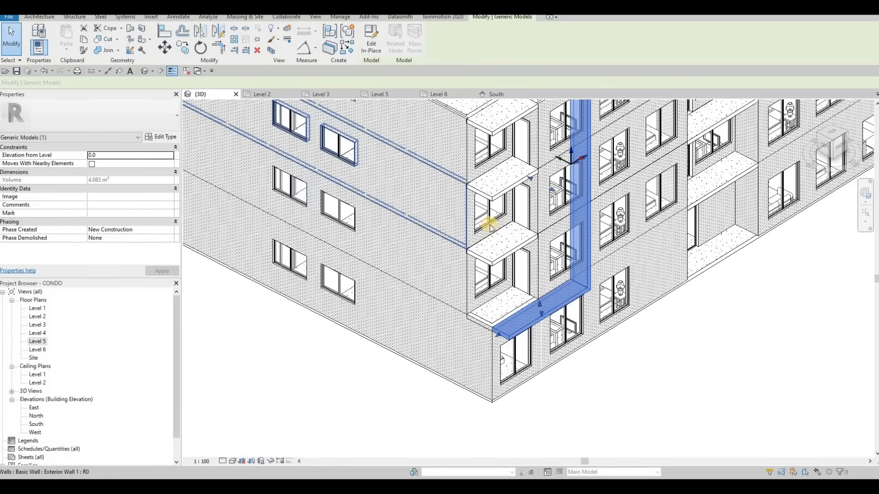
middle_click_drag(487, 233, 517, 125, "shift")
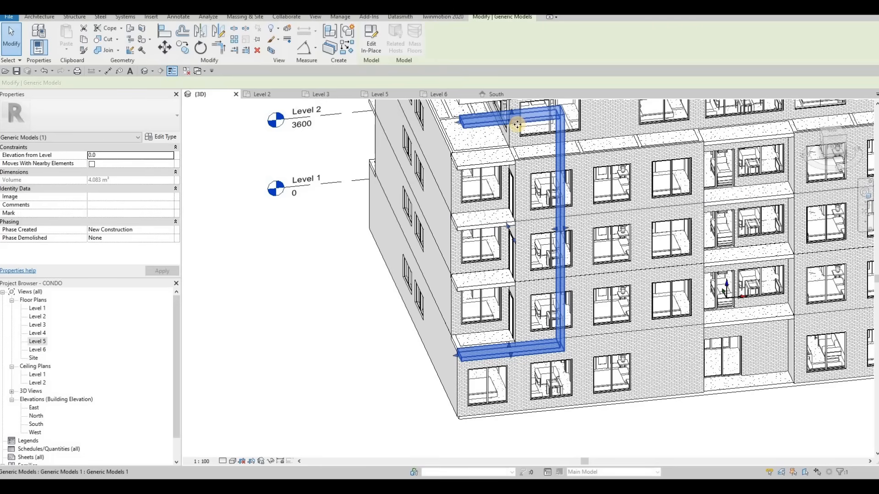
middle_click_drag(521, 167, 520, 127, "shift")
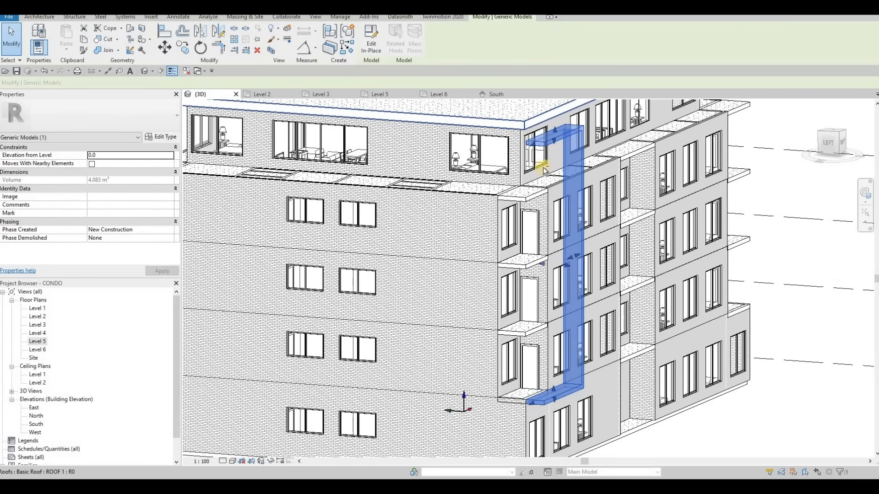
middle_click_drag(464, 164, 364, 47, "shift")
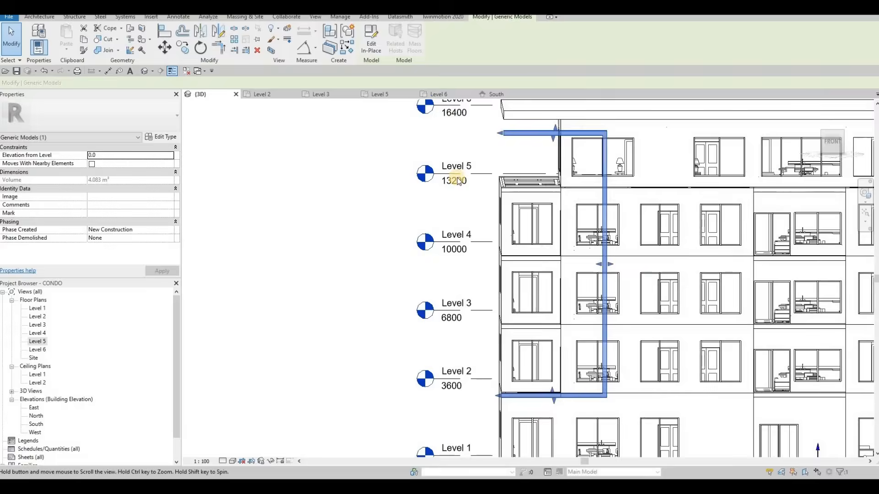
mouse_move(457, 131)
middle_mouse_down()
mouse_move(429, 78)
mouse_move(373, 39)
middle_mouse_up()
left_click(372, 41)
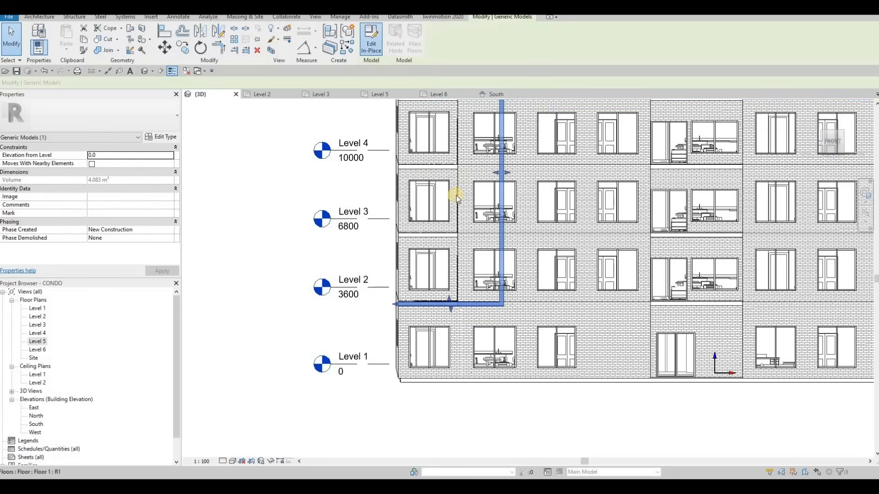
middle_click_drag(424, 210, 421, 117)
left_click(492, 93)
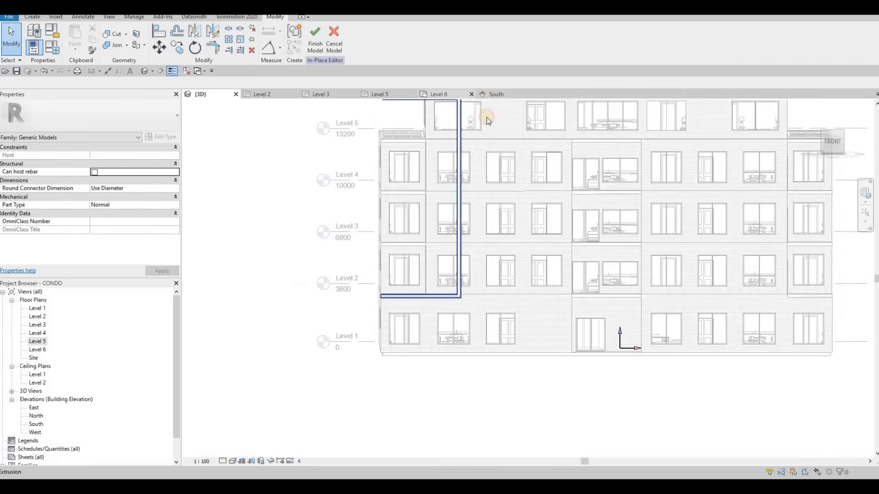
scroll(456, 211, "down", 2)
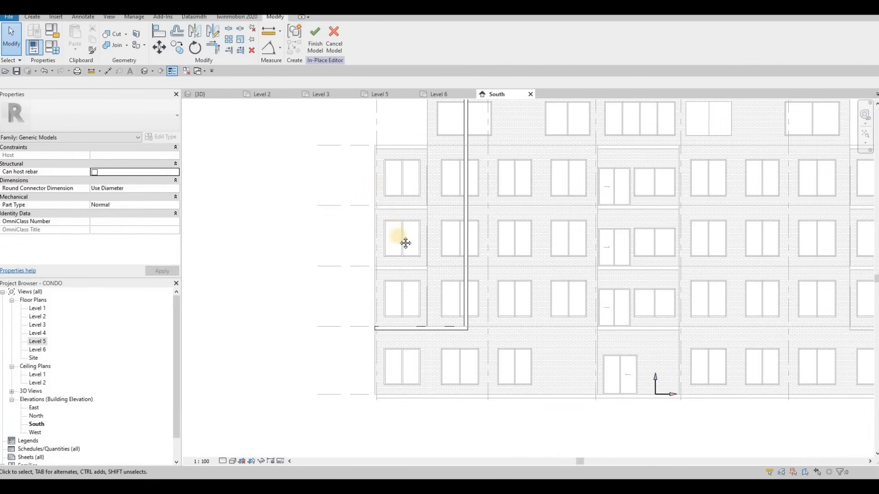
middle_click_drag(459, 331, 470, 364)
left_click(469, 362)
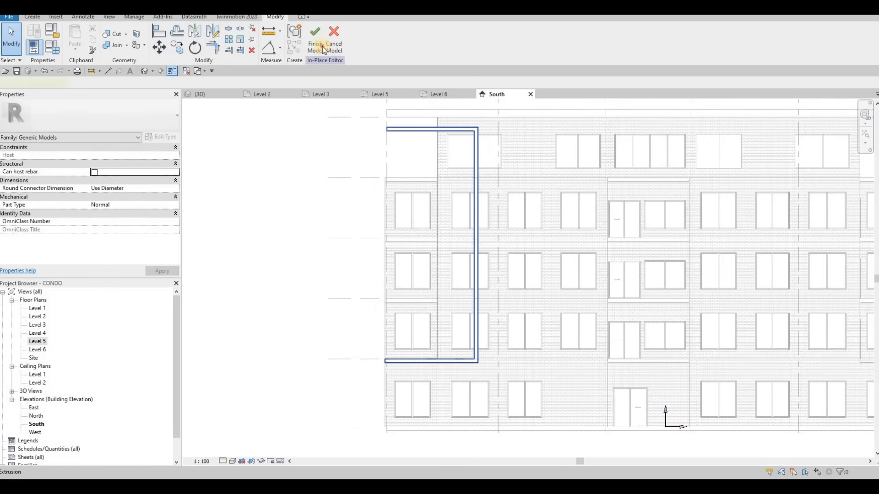
double_click(459, 367)
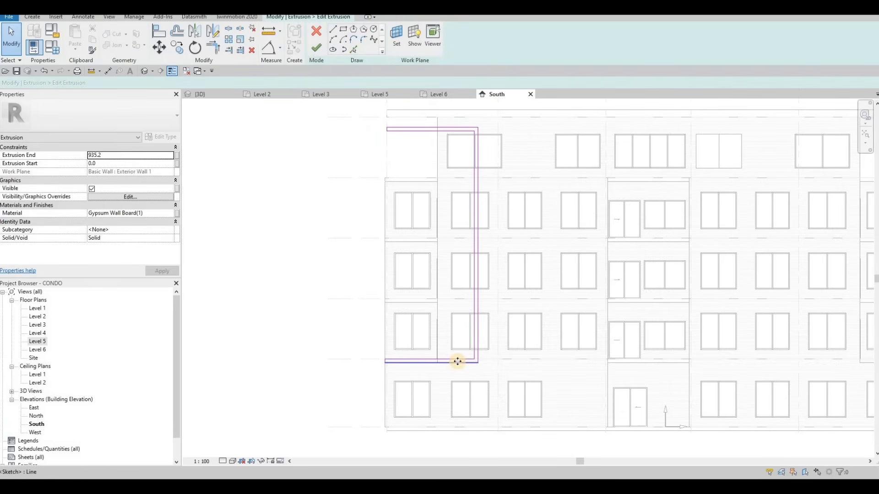
Trim both edges of the vertical strip against the lower band's upper line to close off the strip's lower end.
left_click(430, 363)
scroll(469, 363, "up", 4)
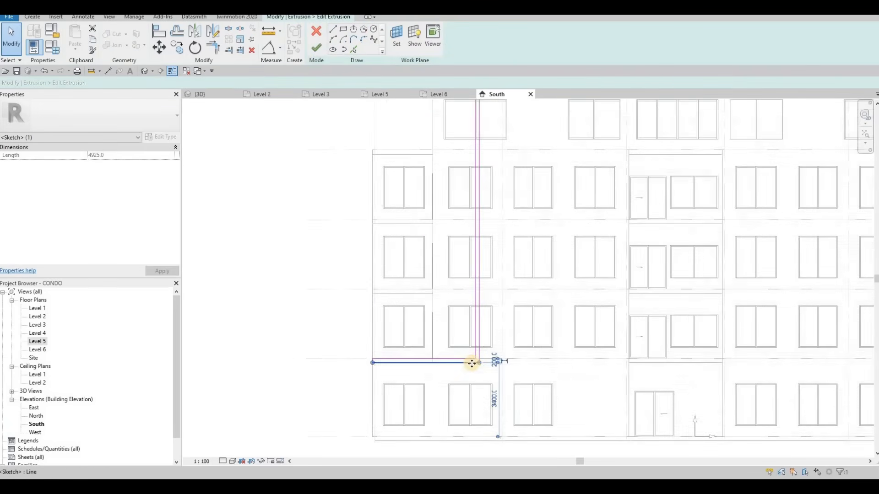
key("Escape")
key("Escape")
key("t")
key("r")
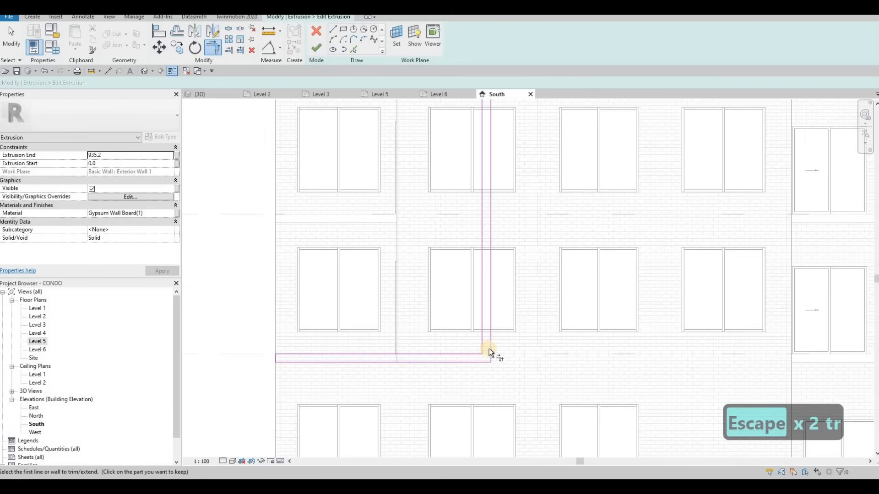
scroll(490, 345, "up", 1)
key("Escape")
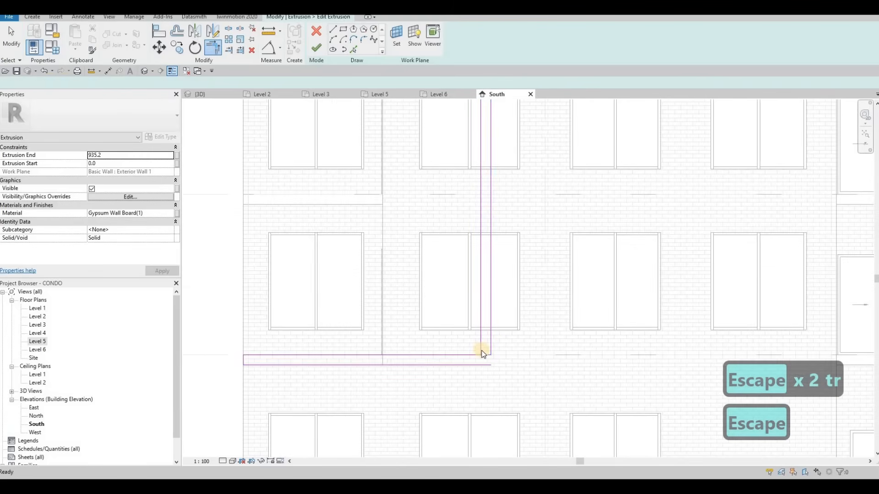
key("t")
key("r")
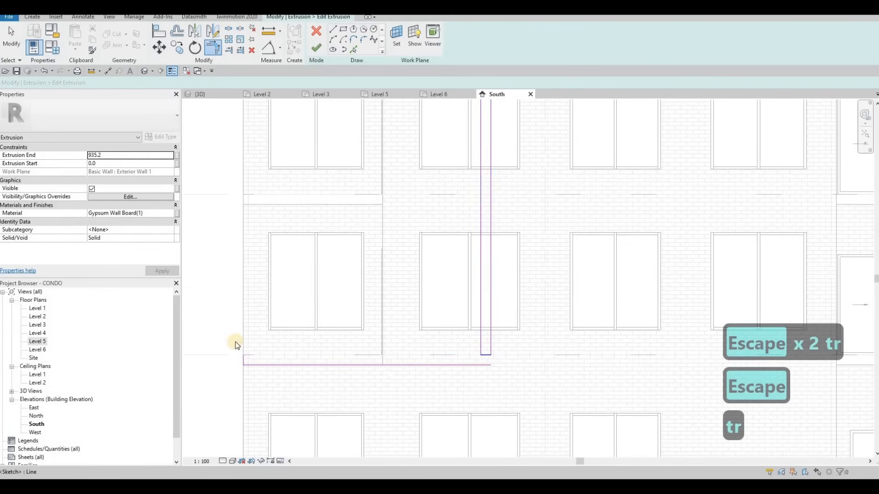
Delete the lower band's leftover lines and finish the extrusion sketch.
key("Escape")
key("Escape")
left_click_drag(216, 342, 374, 387)
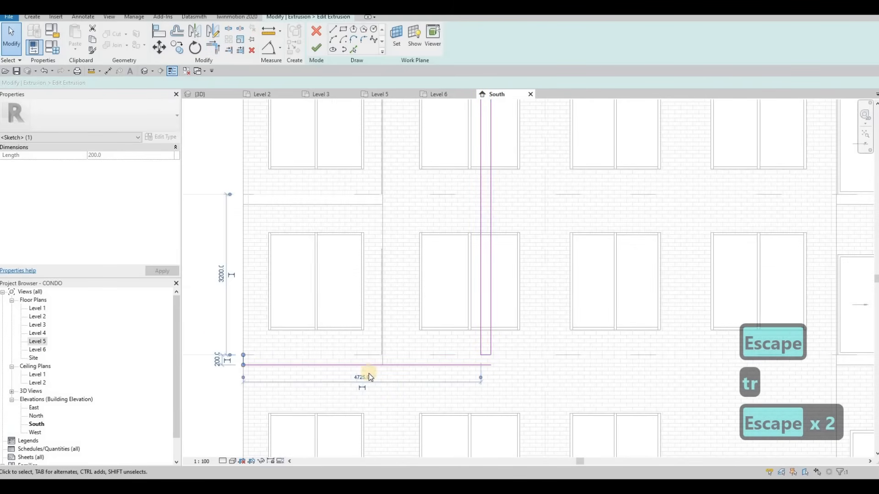
key("Delete")
key("Delete")
scroll(428, 245, "down", 4)
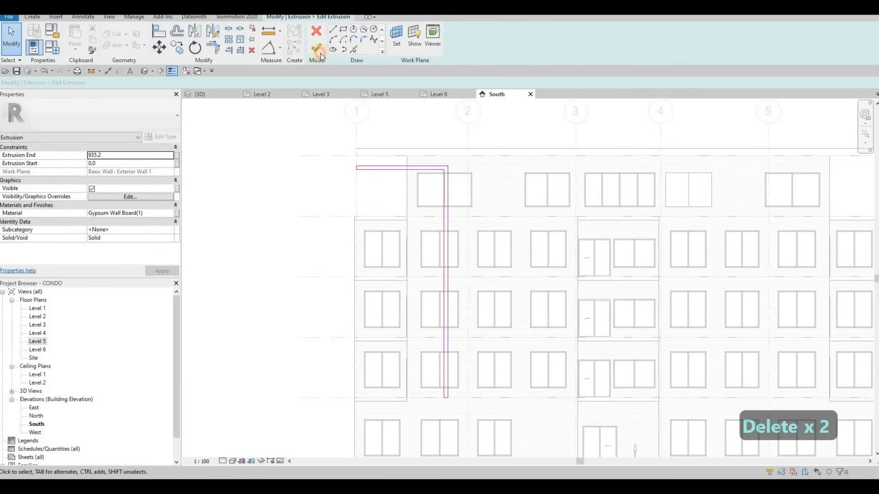
left_click(318, 50)
Check the shortened frame in 3D and reopen its extrusion sketch in the South elevation.
scroll(422, 177, "up", 2)
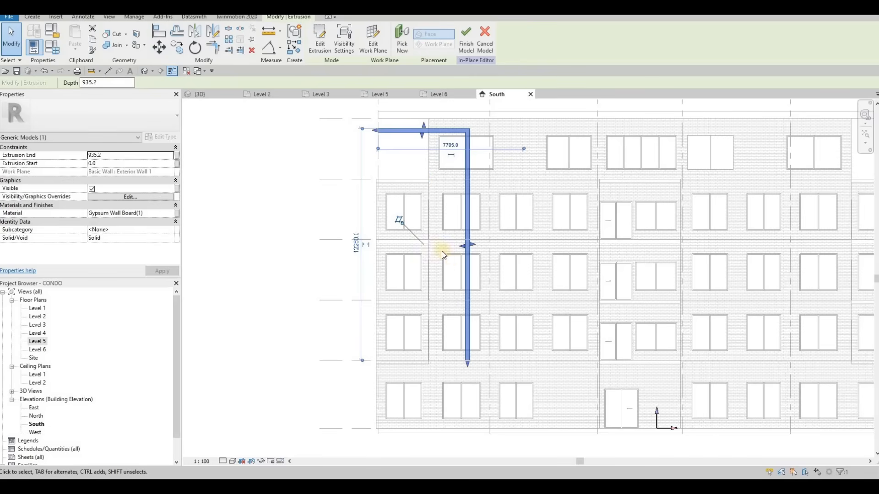
middle_click_drag(442, 251, 454, 226)
scroll(472, 239, "up", 3)
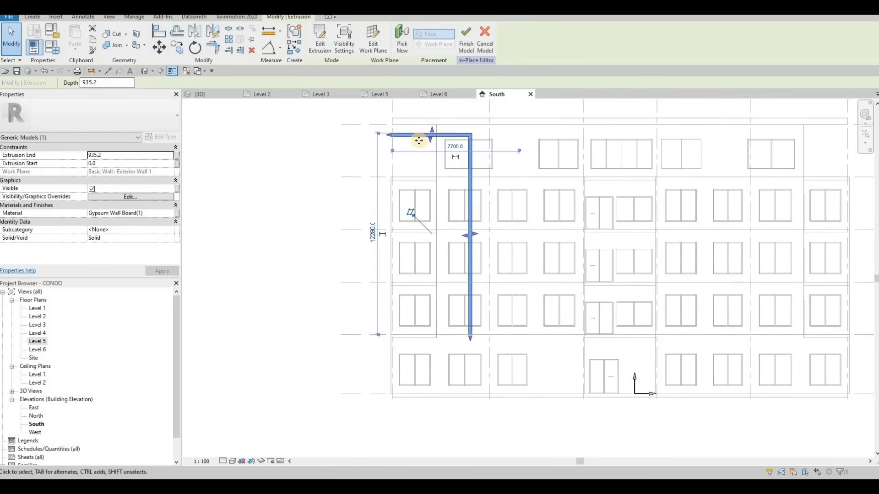
mouse_move(454, 236)
middle_mouse_down()
mouse_move(452, 248)
mouse_move(448, 175)
middle_mouse_up()
left_click(200, 94)
scroll(435, 183, "up", 4)
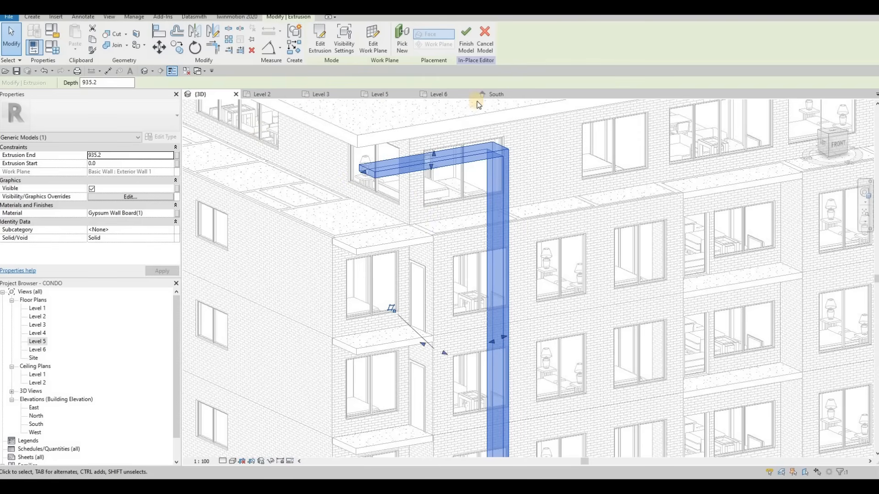
left_click(499, 94)
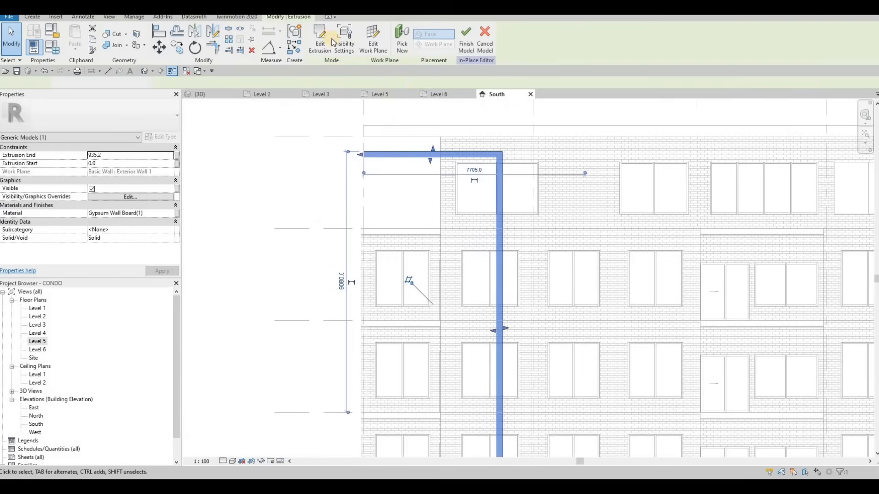
double_click(426, 155)
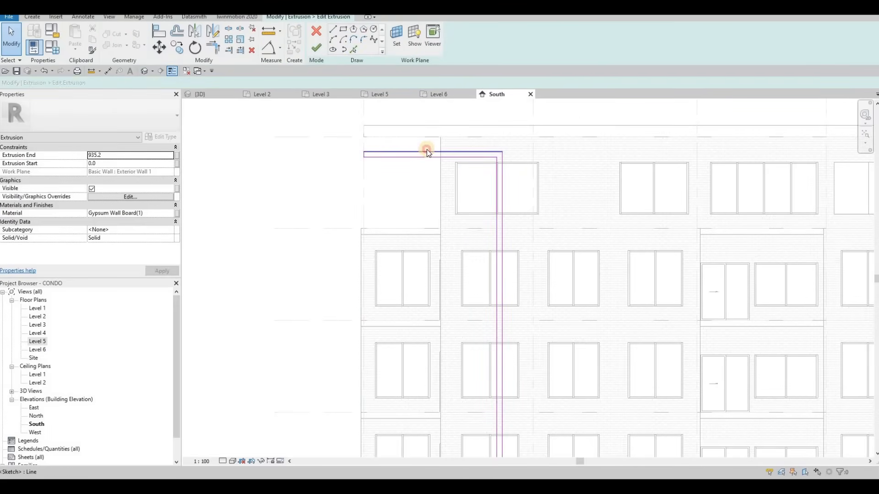
left_click(418, 154)
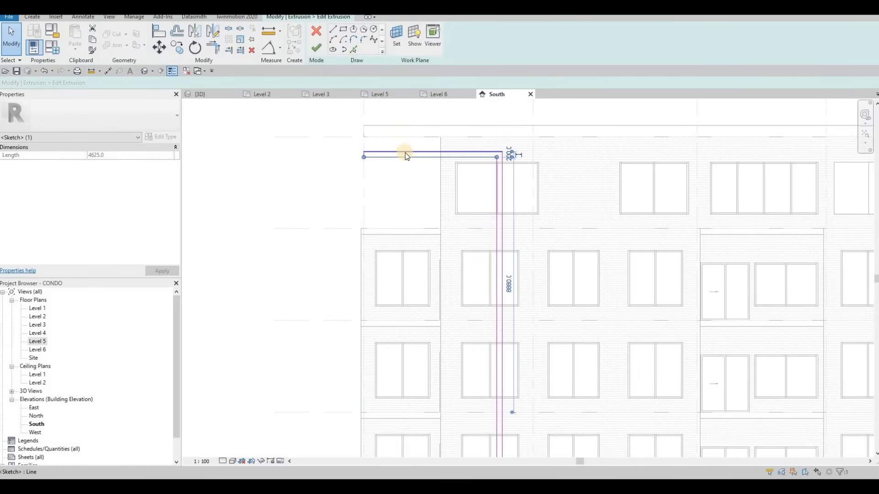
scroll(406, 154, "up", 2)
mouse_move(407, 156)
left_mouse_down()
mouse_move(394, 273)
mouse_move(405, 260)
left_mouse_up()
key("ctrl+z")
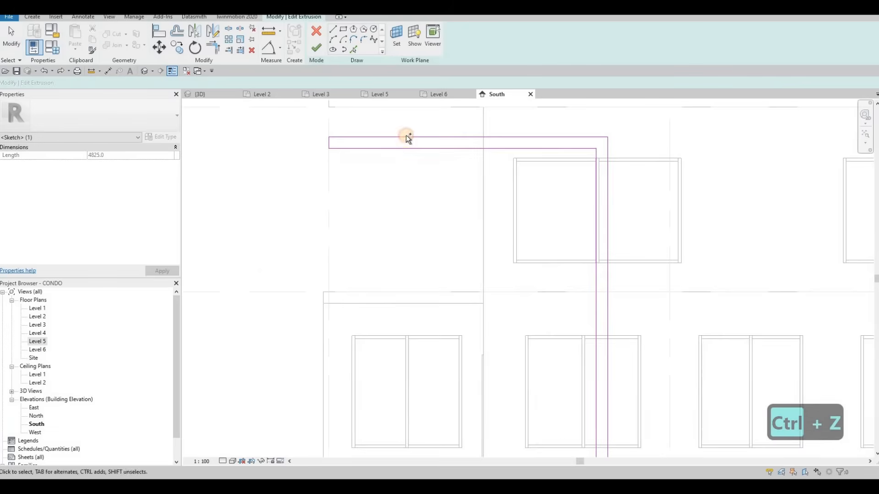
Lower the frame's upper band to Level 5 over the top balcony and move its end line 100 mm outward to the balcony's outer edge.
mouse_move(401, 152)
left_mouse_down()
mouse_move(392, 304)
mouse_move(326, 294)
mouse_move(334, 296)
left_mouse_up()
scroll(334, 296, "up", 5)
left_click(334, 295)
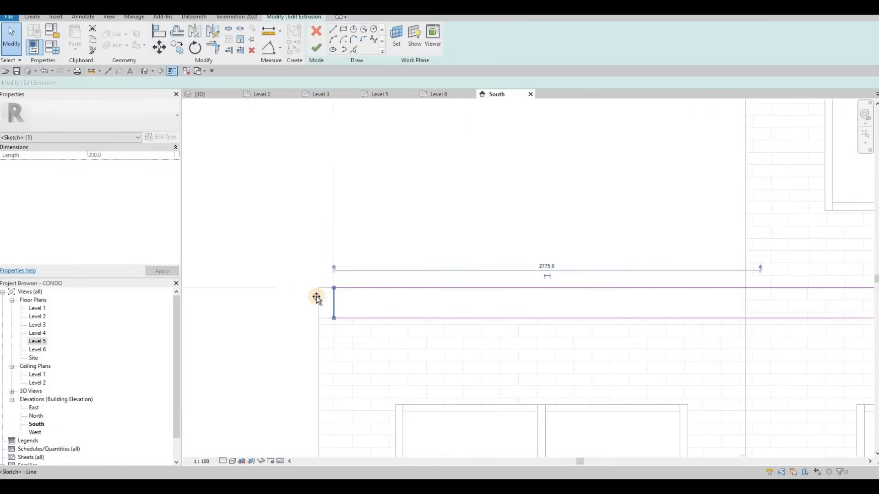
scroll(334, 262, "down", 3)
scroll(469, 275, "down", 6)
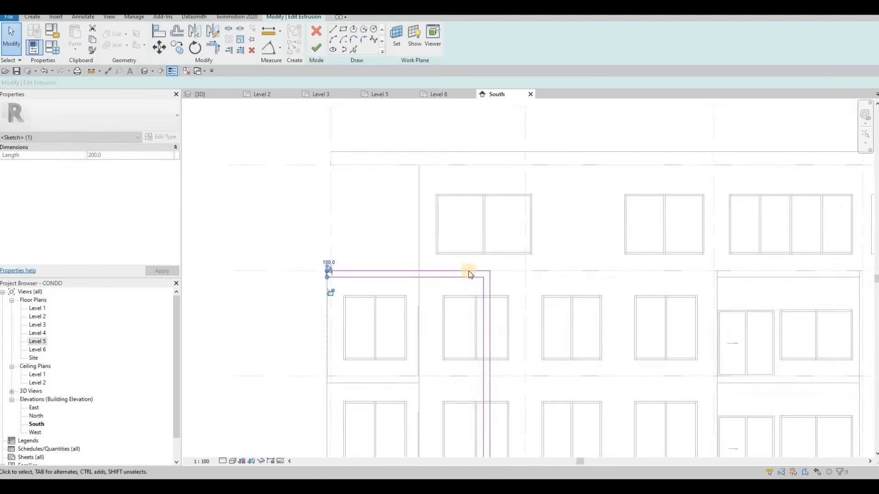
Finish the inverted-L extrusion sketch and complete the in-place frame model.
scroll(455, 305, "up", 2)
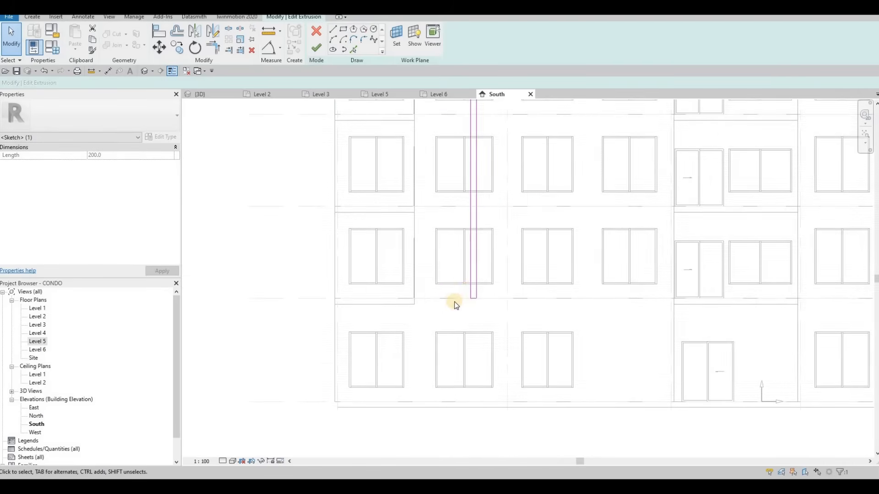
scroll(471, 295, "up", 4)
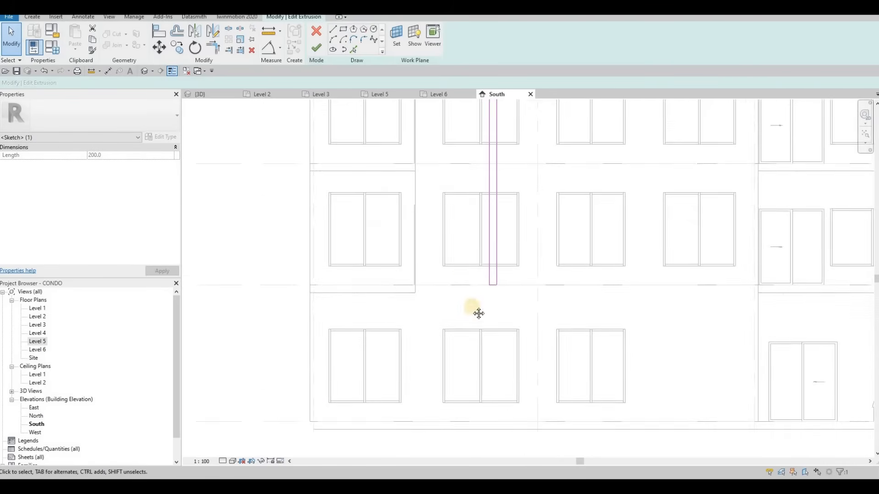
left_click(323, 50)
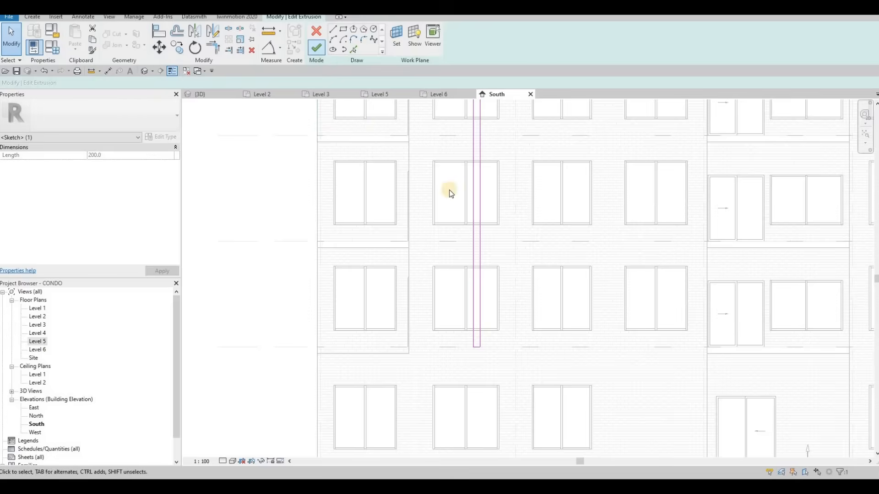
scroll(461, 257, "down", 2)
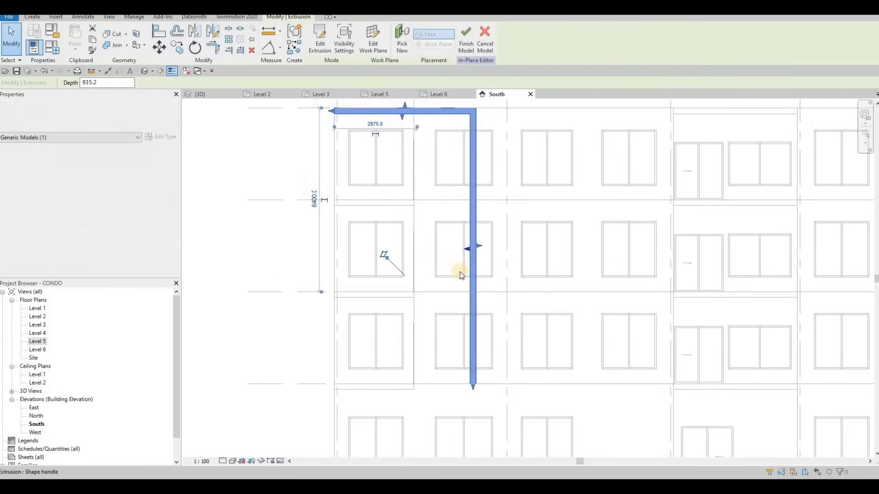
scroll(455, 256, "down", 2)
key("Escape")
key("Escape")
left_click(316, 44)
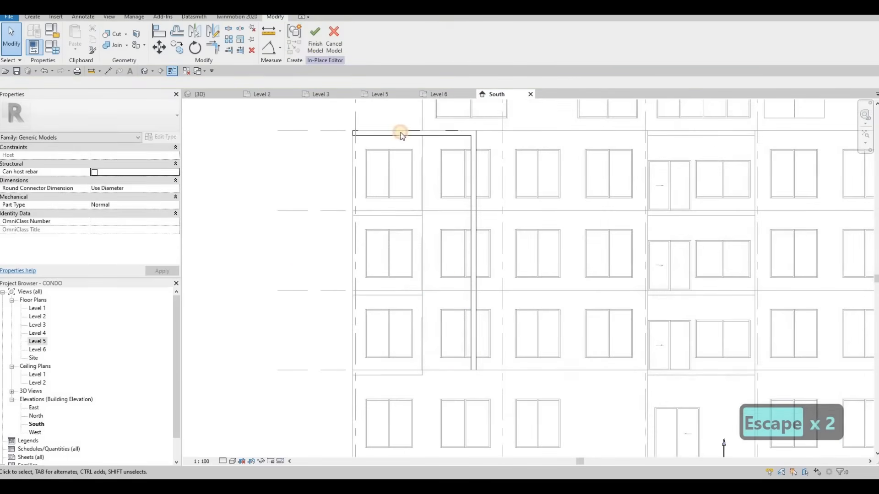
scroll(447, 194, "up", 2)
key("Escape")
key("Escape")
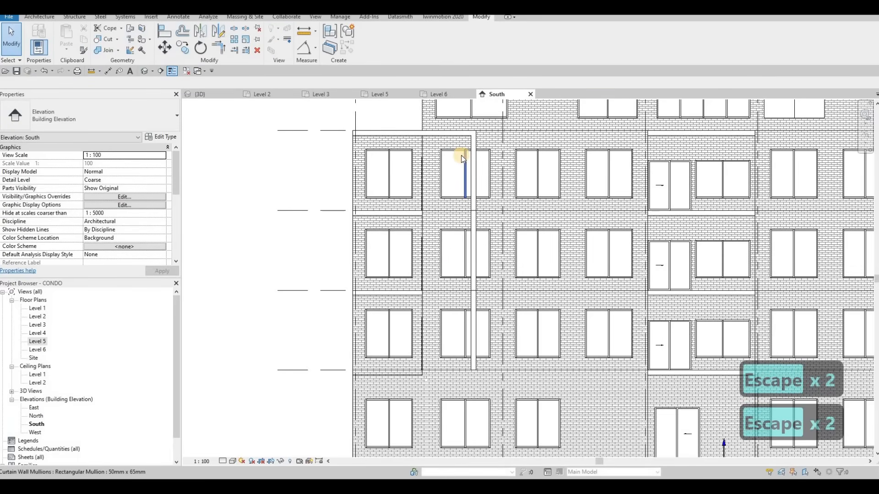
Delete the middle grid line of the Level 4 window crossed by the frame and shorten the window to the vertical strip's near edge.
left_click(465, 160)
key("Delete")
scroll(440, 153, "up", 3)
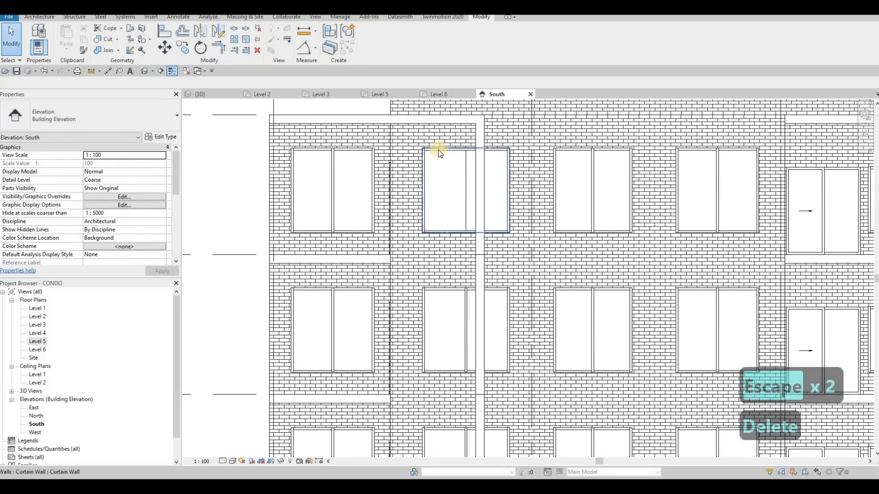
scroll(534, 181, "up", 2)
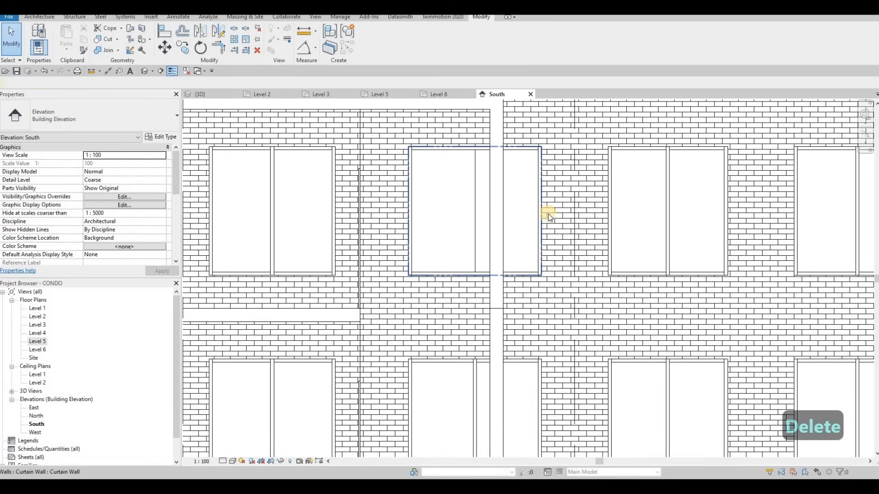
left_click(547, 213)
left_click_drag(546, 211, 492, 211)
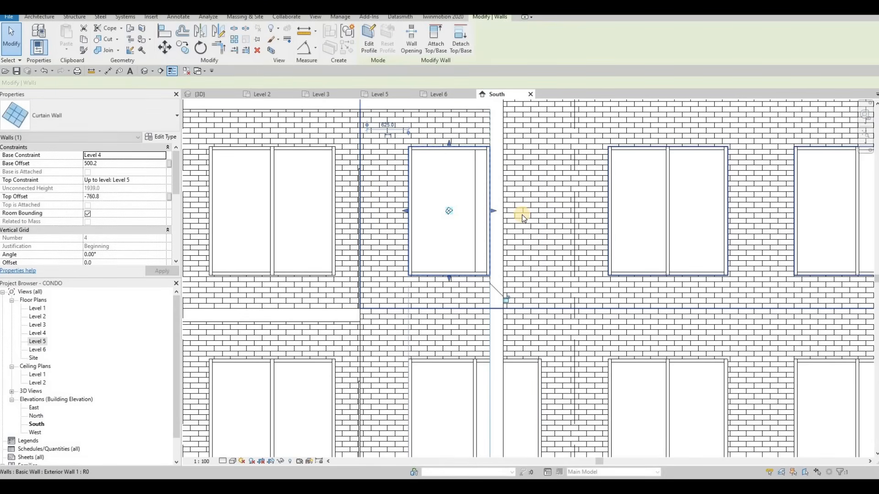
scroll(489, 252, "down", 2)
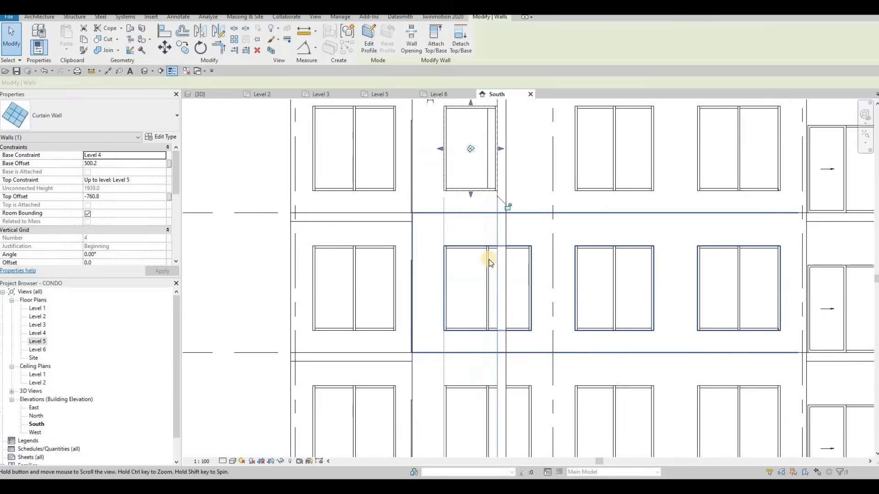
Delete the middle grid line of the Level 3 window behind the frame and shorten the window to the vertical strip's near edge.
key("Escape")
left_click(489, 260)
key("Delete")
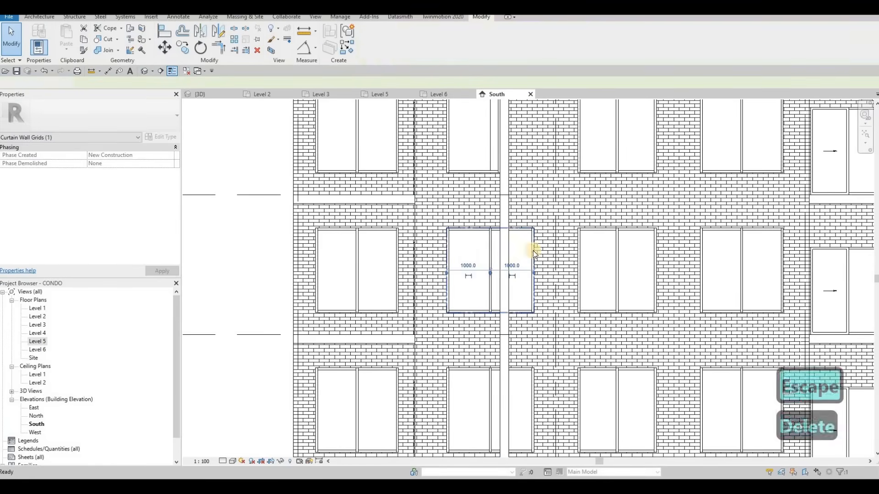
scroll(495, 251, "up", 2)
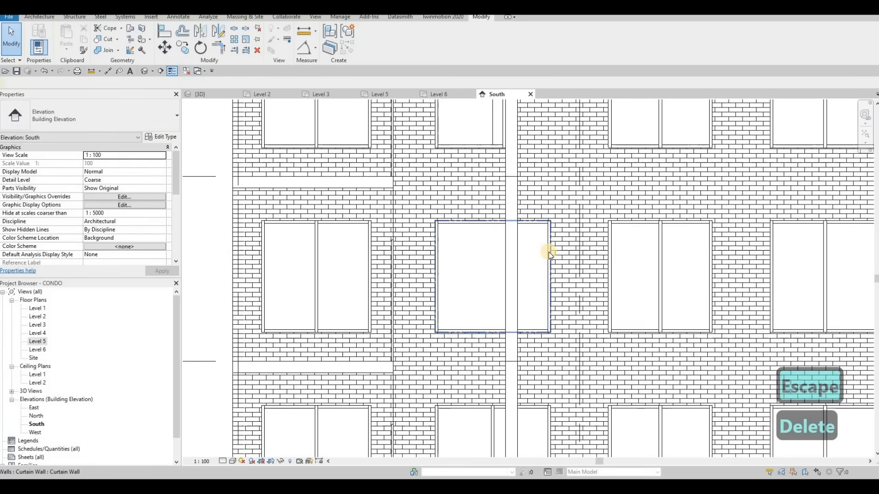
left_click(508, 273)
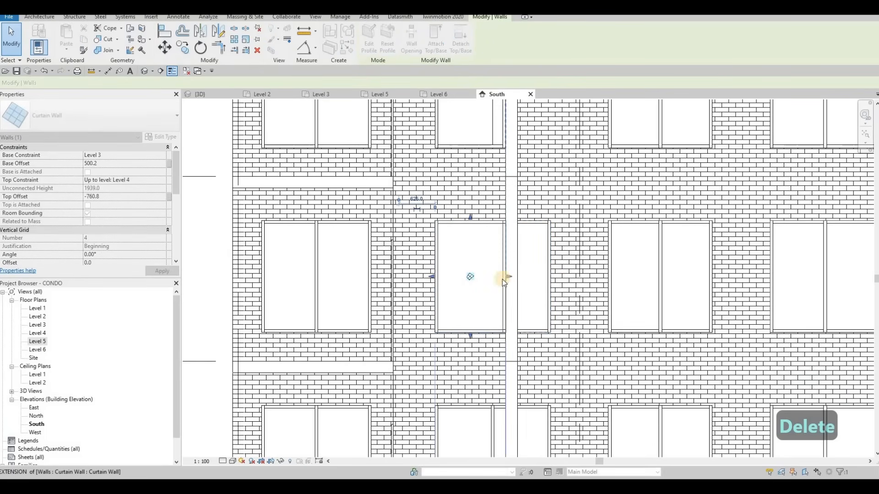
scroll(508, 279, "up", 1)
scroll(512, 287, "up", 3)
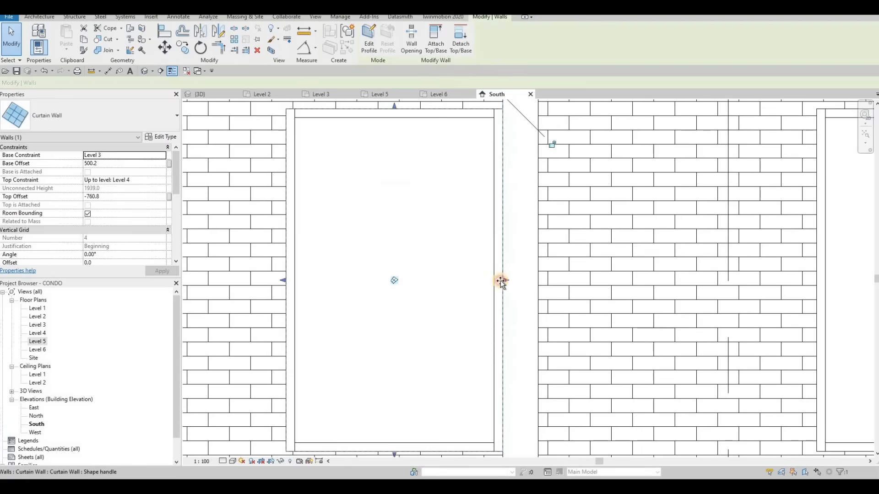
scroll(504, 257, "down", 4)
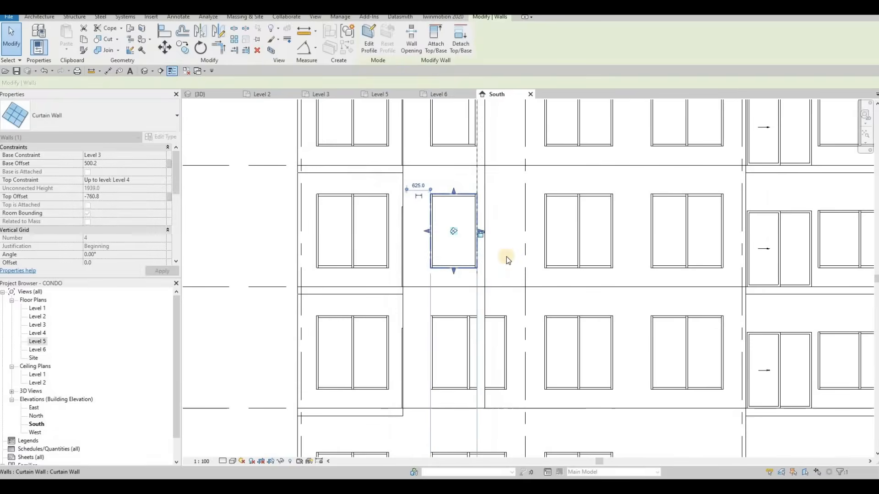
Delete the middle grid line of the Level 2 window behind the frame and shorten the window to the vertical strip's near edge.
scroll(487, 262, "up", 1)
key("Escape")
left_click(483, 266)
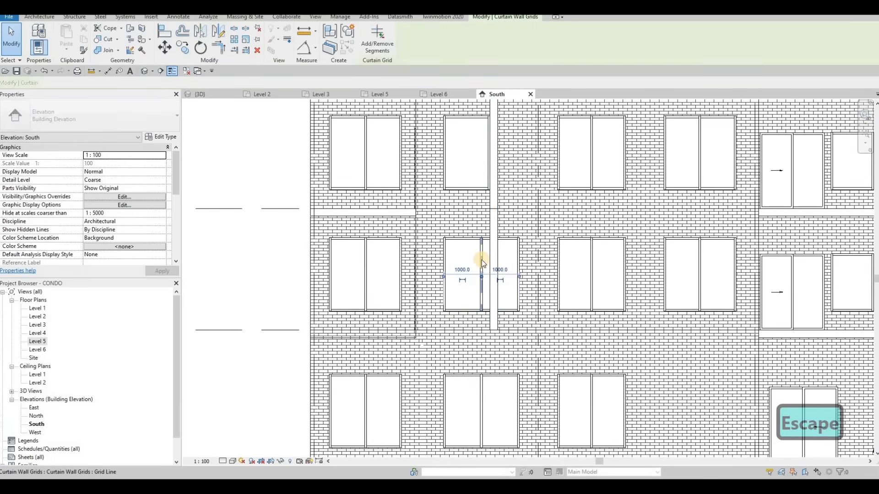
key("Delete")
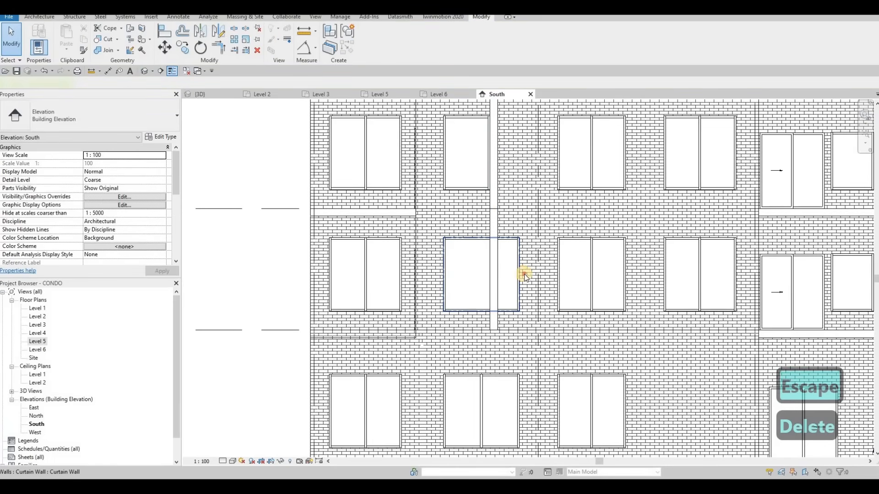
left_click(525, 276)
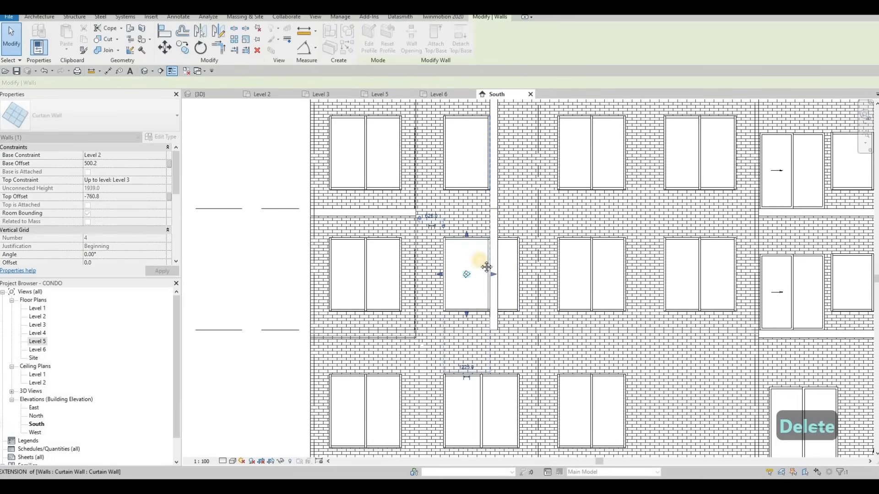
key("Escape")
key("Escape")
Stretch the lower end of the frame's vertical strip down slightly below the Level 2 line.
scroll(517, 279, "up", 1)
scroll(521, 277, "down", 1)
left_click(518, 282)
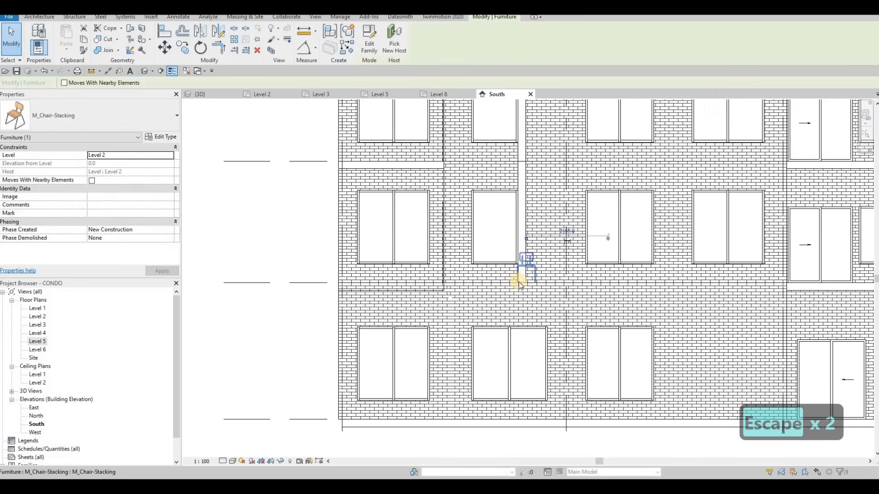
key("Escape")
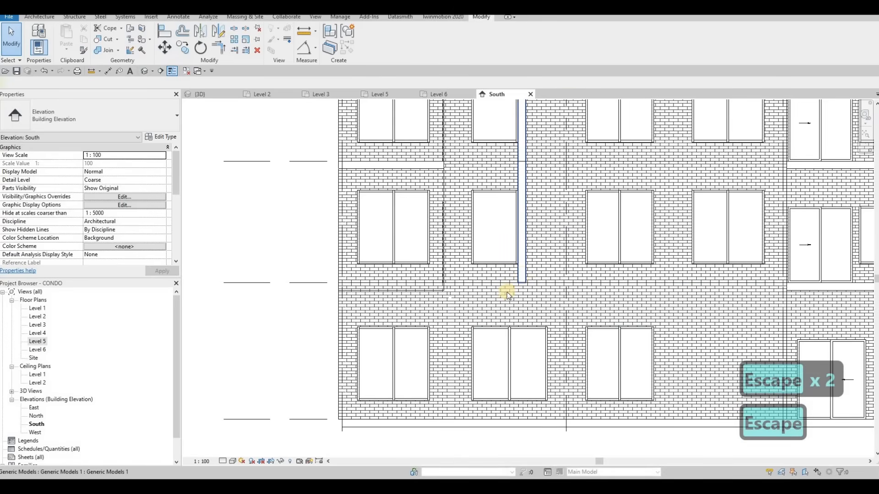
left_click(522, 281)
scroll(526, 293, "up", 1)
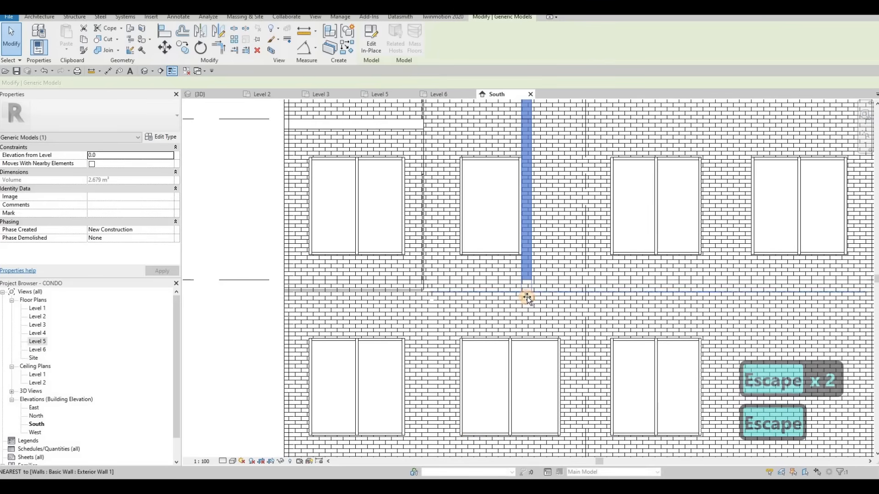
left_click_drag(527, 297, 526, 295)
scroll(527, 297, "down", 3)
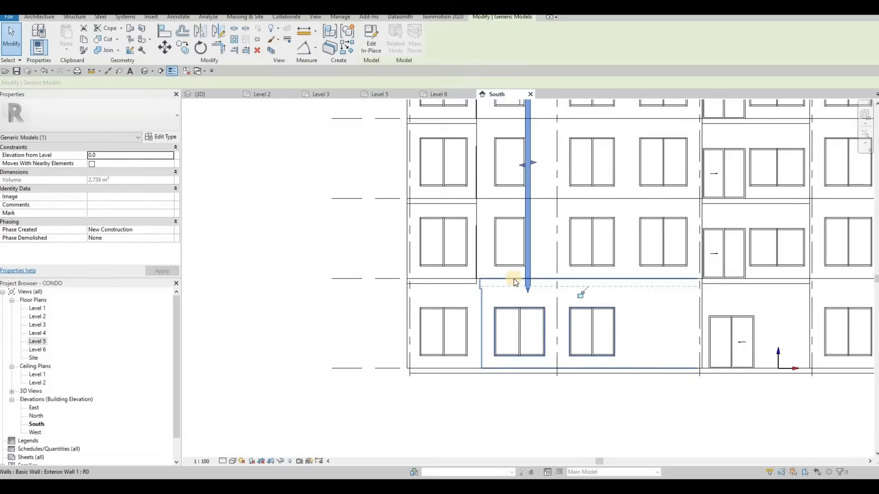
Align the lower end of the frame's vertical strip with the underside of the Level 2 balcony.
scroll(513, 280, "down", 2)
key("Escape")
key("a")
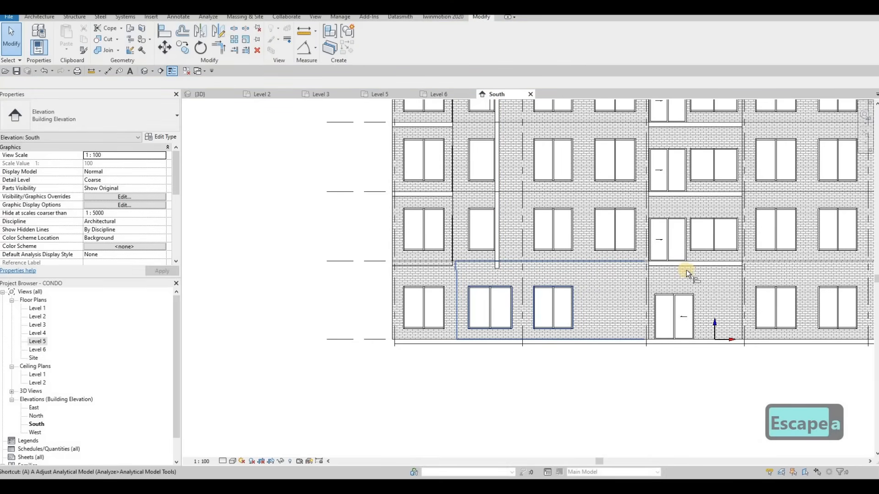
key("l")
left_click(676, 262)
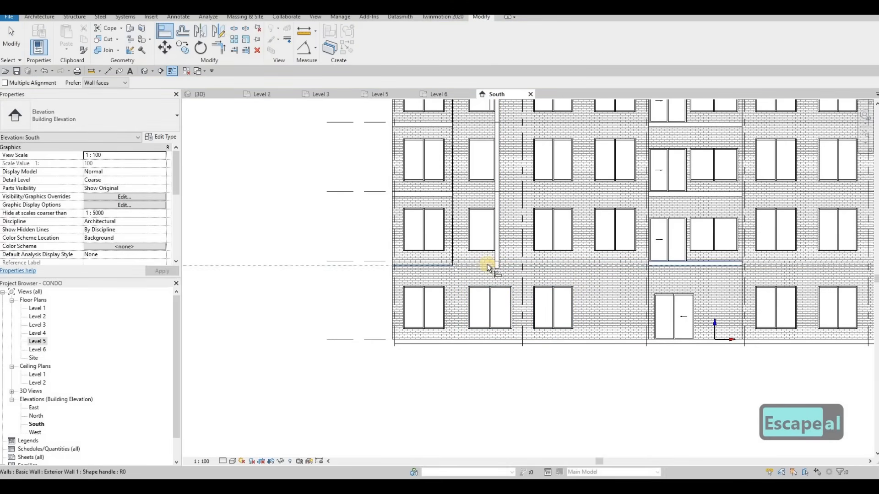
scroll(489, 267, "up", 4)
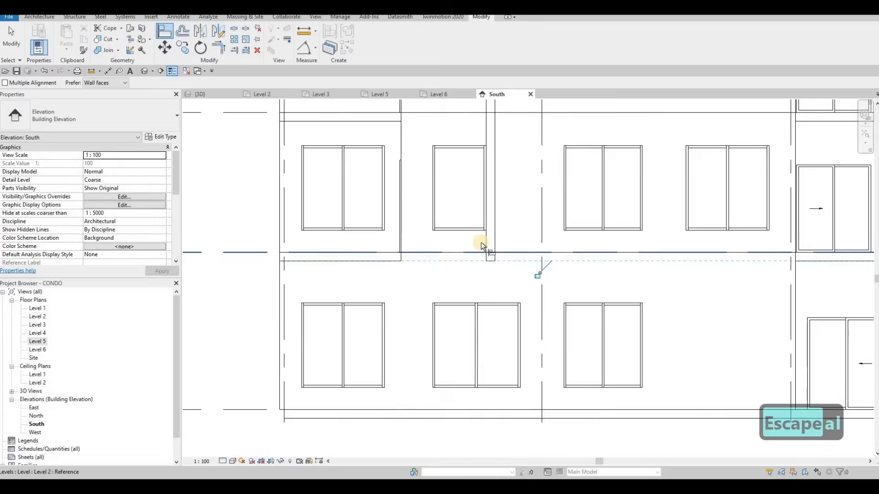
scroll(483, 246, "down", 5)
key("Escape")
key("Escape")
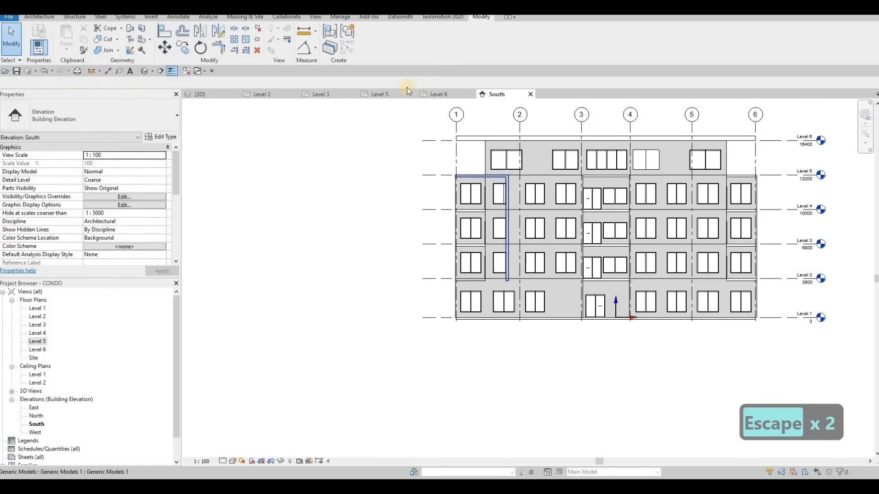
Reopen the frame's in-place model and its extrusion sketch for editing.
left_click(371, 37)
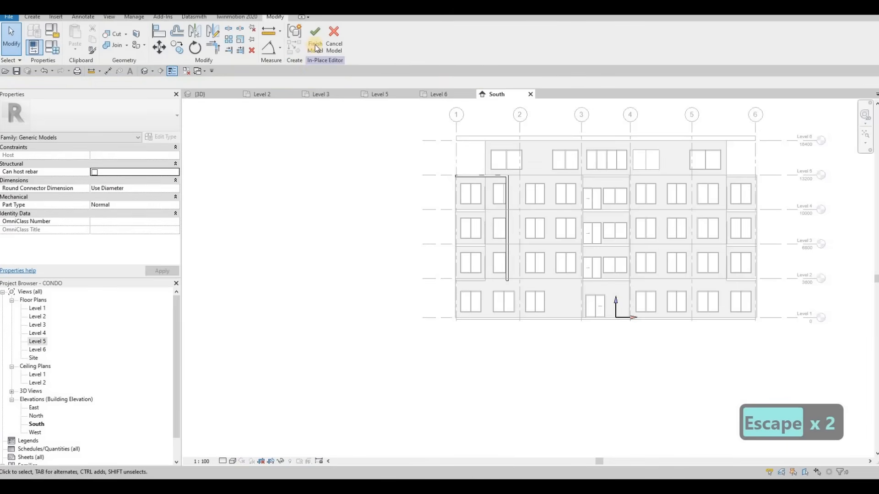
scroll(507, 164, "up", 2)
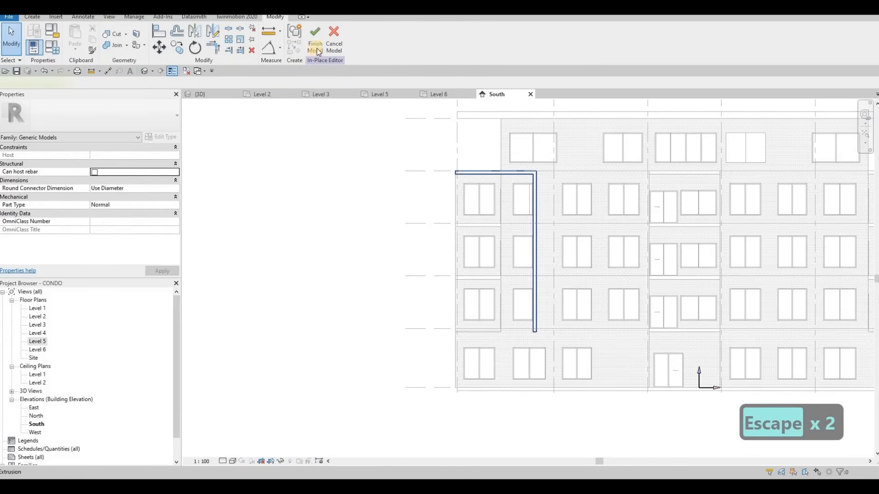
left_click(492, 173)
double_click(487, 207)
scroll(510, 162, "up", 3)
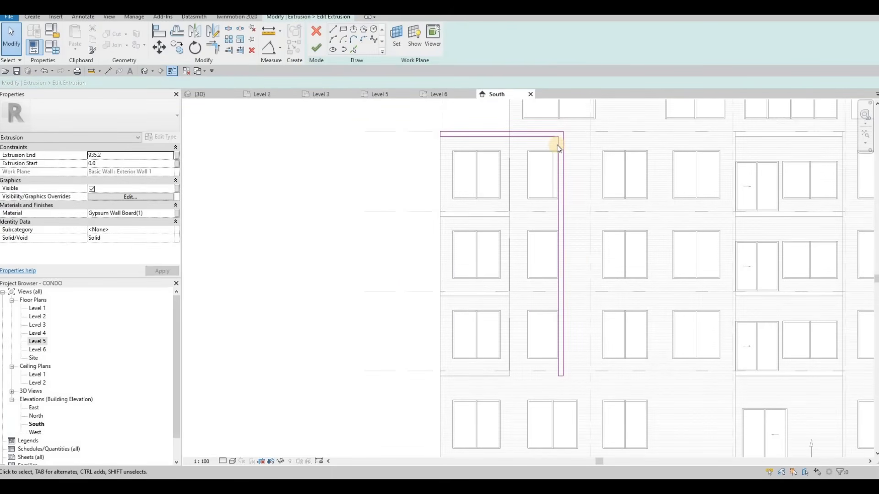
Copy the whole inverted-L line chain from its outer upper corner down to the Level 4 line, just before the second window column.
key("Tab")
left_click(558, 147)
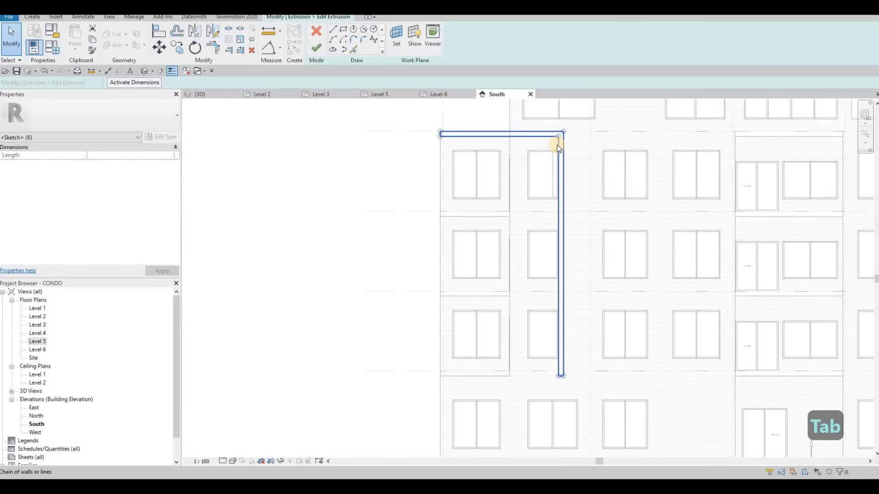
key("c")
key("o")
scroll(567, 127, "up", 2)
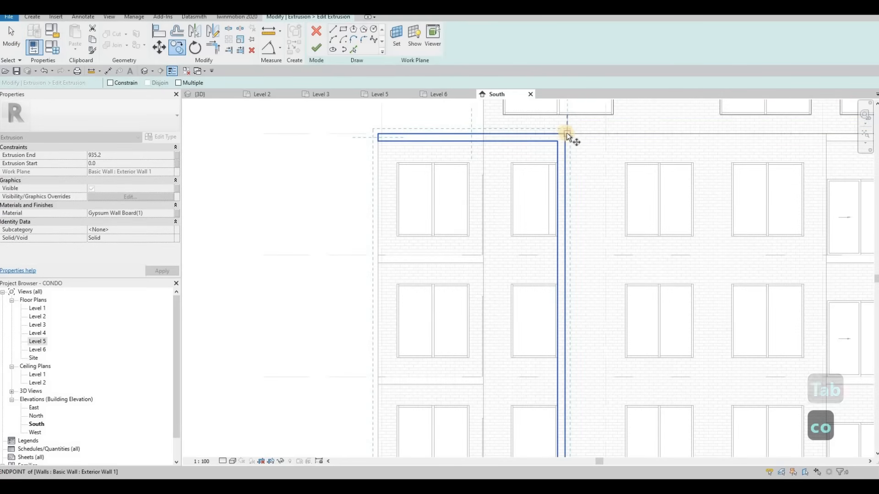
left_click(566, 133)
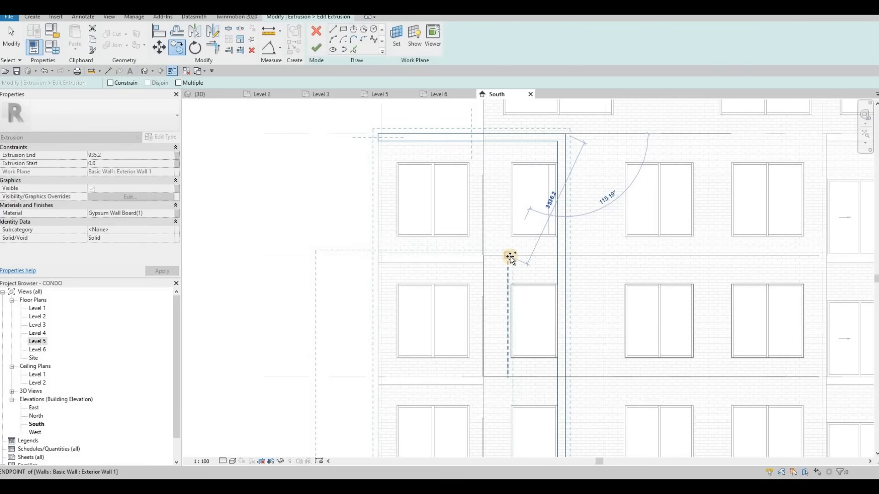
left_click(516, 287)
Move the copied inverted-L outline sideways so its vertical strip's outer line meets the near edge of the second-column window.
scroll(515, 284, "up", 4)
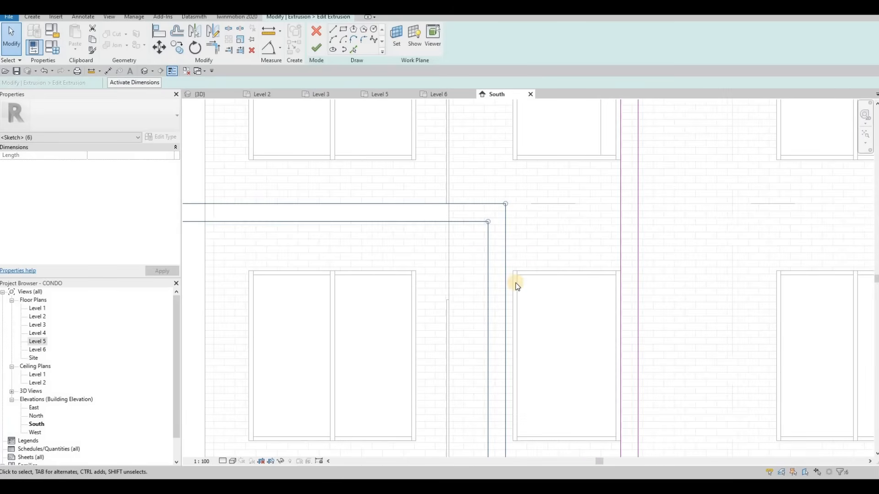
key("m")
key("v")
scroll(507, 278, "up", 1)
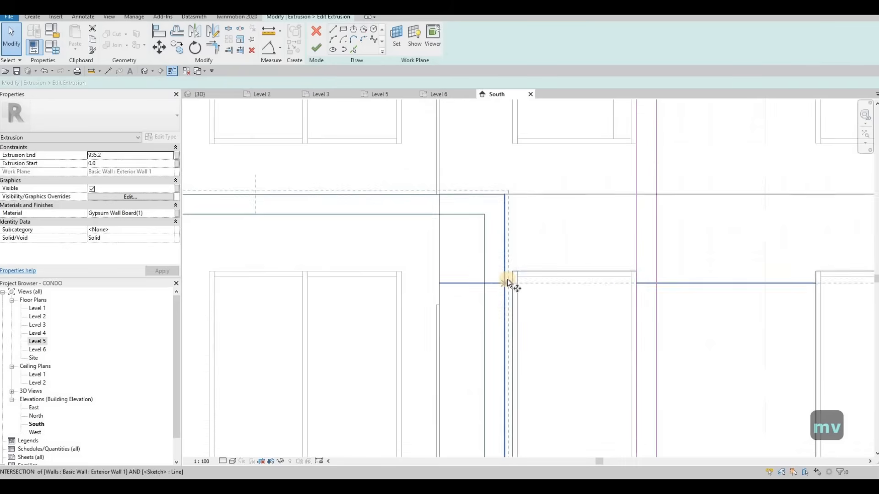
left_click(505, 280)
left_click(513, 279)
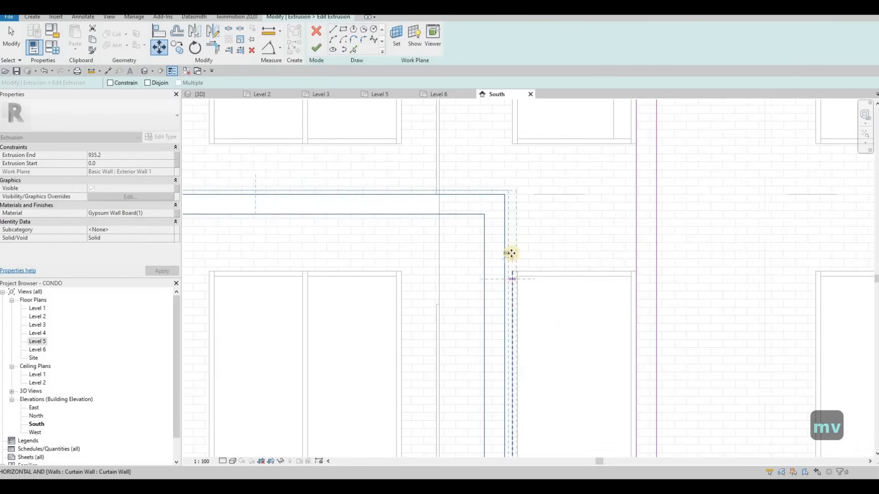
Shorten the copied outline's horizontal band so its free end meets the facade's left edge.
scroll(533, 223, "down", 2)
mouse_move(480, 216)
middle_mouse_down()
mouse_move(473, 226)
mouse_move(596, 207)
middle_mouse_up()
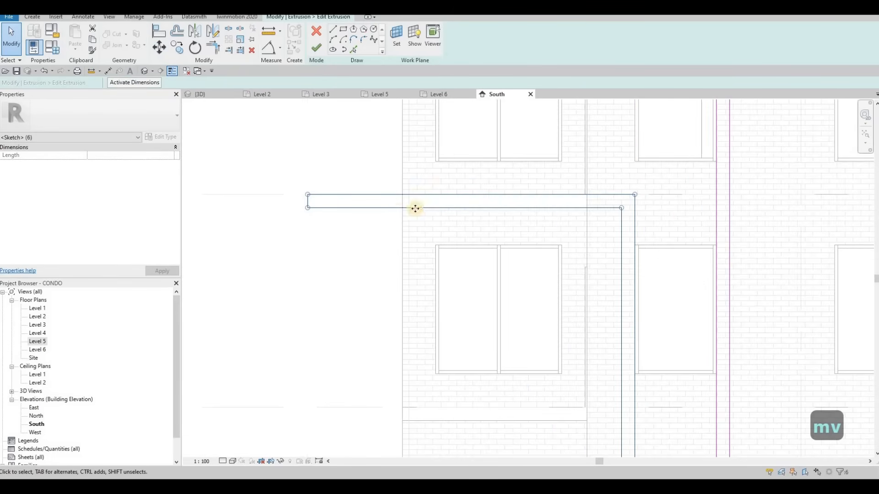
key("Escape")
key("Escape")
scroll(295, 191, "up", 2)
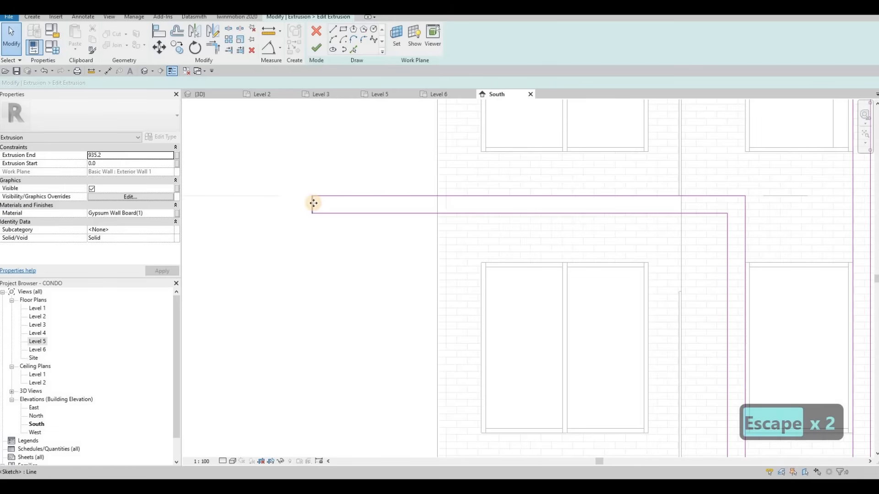
mouse_move(312, 204)
left_mouse_down()
mouse_move(446, 208)
mouse_move(438, 204)
left_mouse_up()
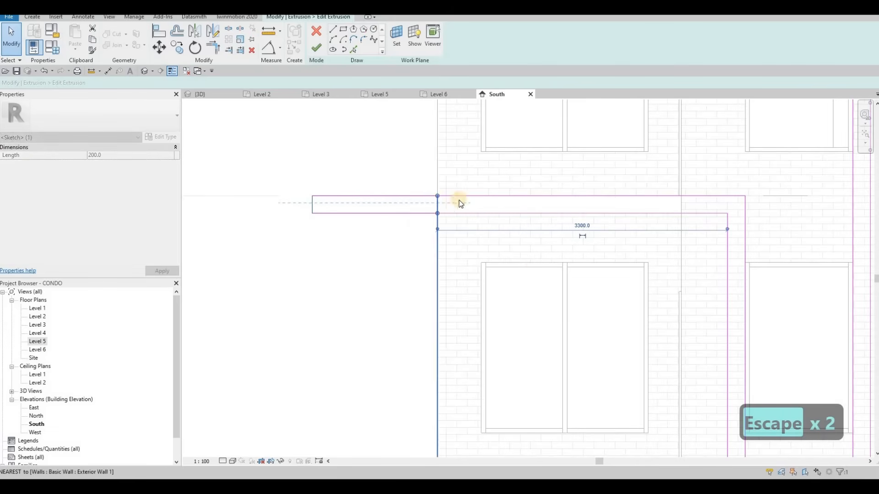
scroll(524, 229, "down", 5)
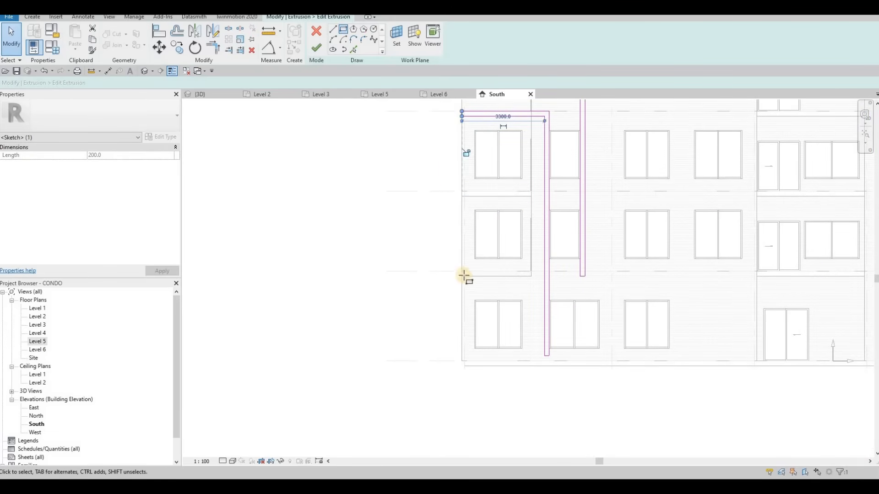
Sketch a 3300 by 200 mm rectangle below the Level 2 line, from the facade's left edge to the copied strip's inner line.
key("l")
key("i")
scroll(474, 271, "up", 4)
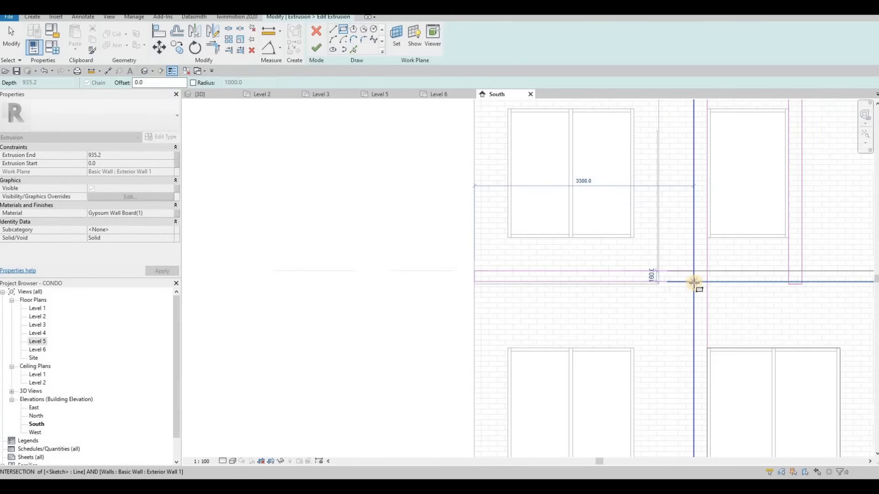
scroll(693, 282, "up", 2)
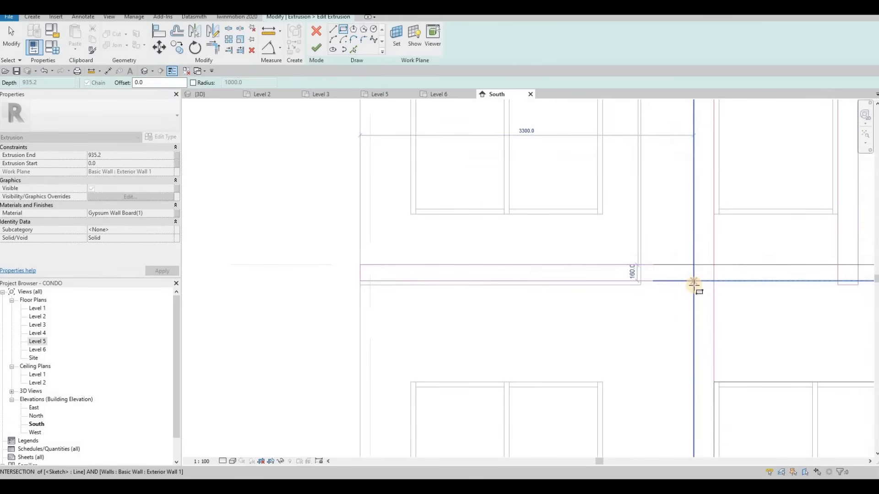
left_click(634, 282)
key("Escape")
key("Escape")
key("Escape")
scroll(592, 283, "down", 1)
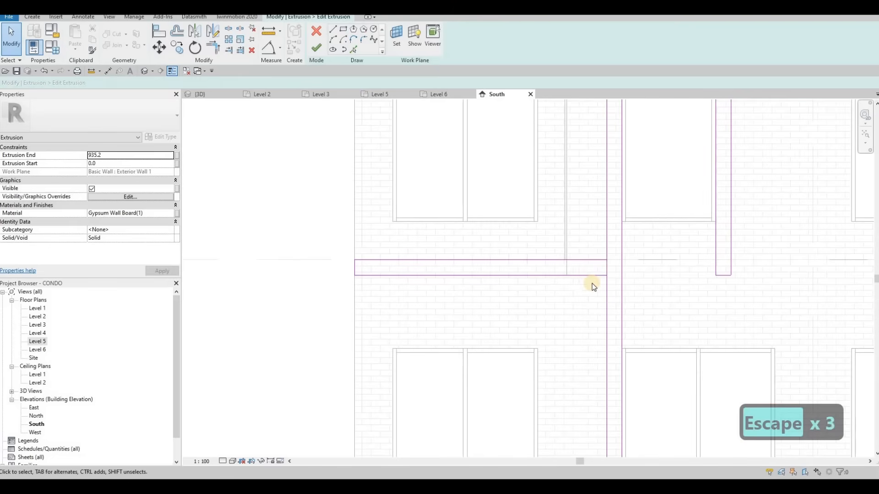
Trim the copied strip's inner line to the Level 2 band's upper line and its outer line to the band's lower line.
key("t")
key("r")
left_click(607, 248)
left_click(588, 260)
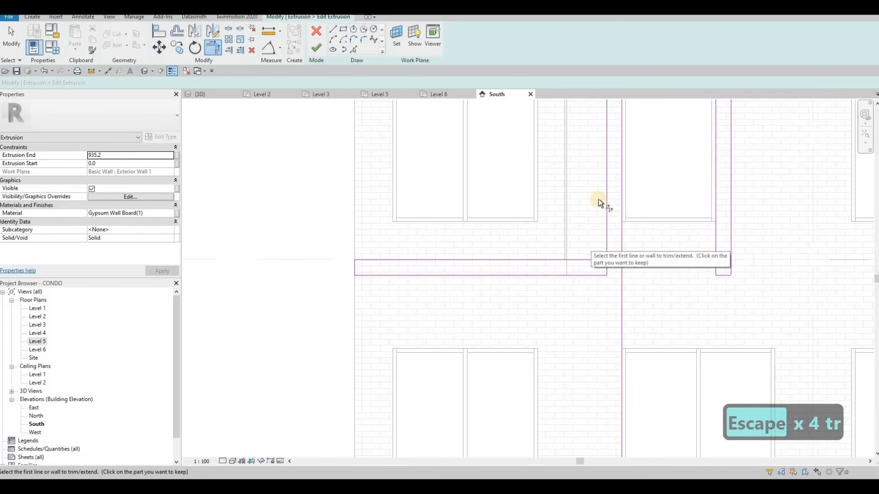
left_click(590, 275)
left_click(608, 258)
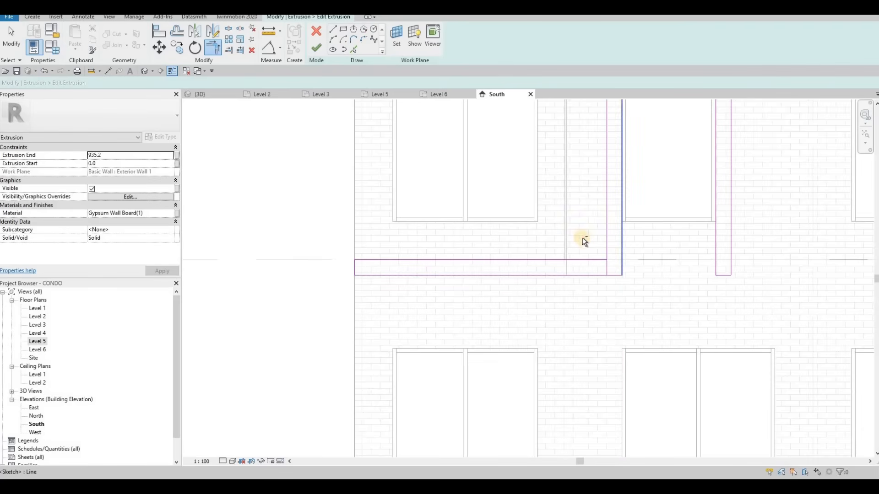
Delete the short line separating the strip from the Level 2 band and the leftover end line near ground level.
key("Escape")
left_click(608, 269)
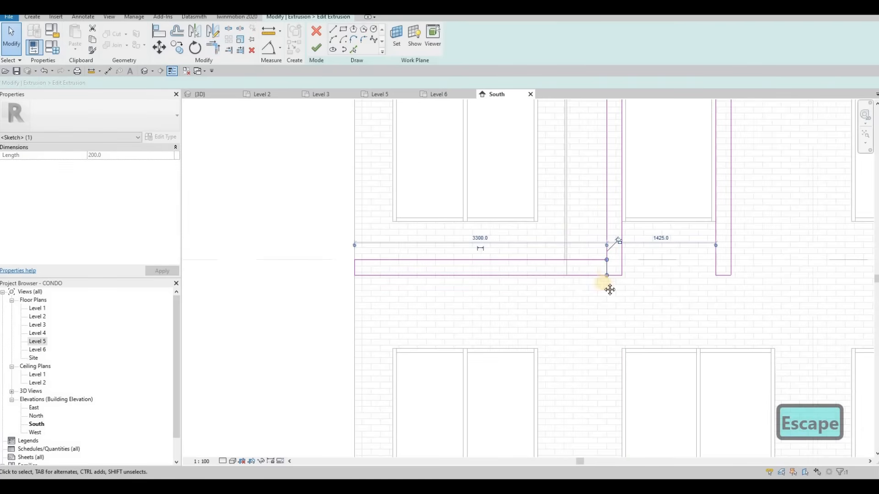
key("Delete")
scroll(611, 285, "down", 2)
middle_click_drag(614, 432, 585, 384)
left_click(584, 384)
key("Delete")
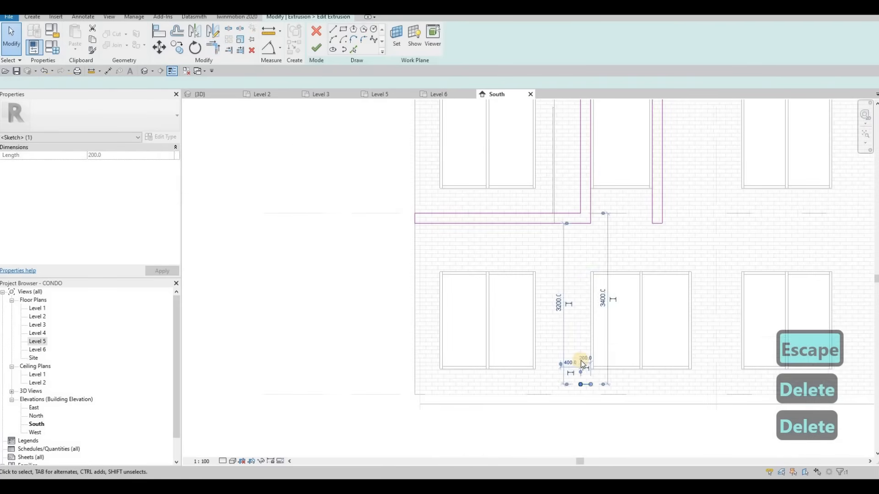
Sketch a rectangle over the Level 3 balcony slab edge, from the facade's left edge to the balcony's inner end.
scroll(601, 236, "down", 1)
middle_click_drag(601, 233, 591, 310)
scroll(590, 310, "down", 1)
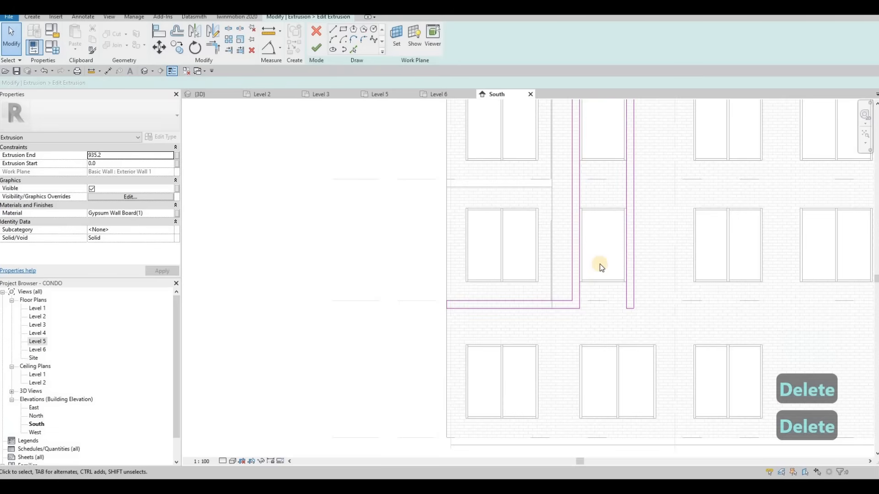
scroll(600, 206, "down", 1)
middle_click_drag(600, 206, 594, 292)
scroll(594, 292, "down", 1)
scroll(596, 139, "down", 1)
middle_click_drag(597, 139, 593, 191)
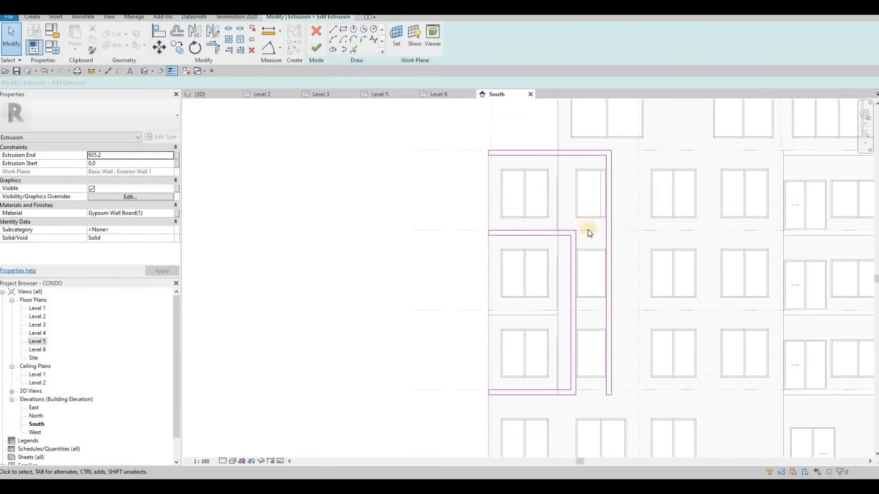
mouse_move(588, 230)
middle_mouse_down()
mouse_move(595, 156)
mouse_move(582, 191)
middle_mouse_up()
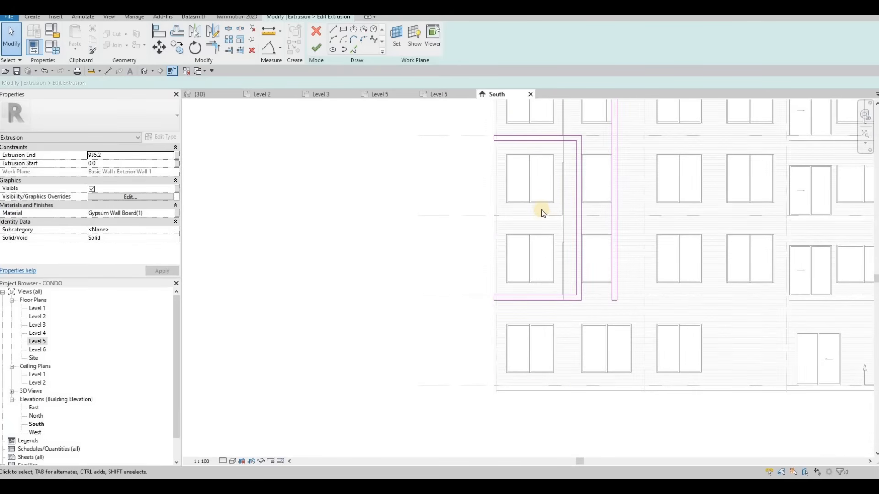
middle_click_drag(490, 147, 490, 149)
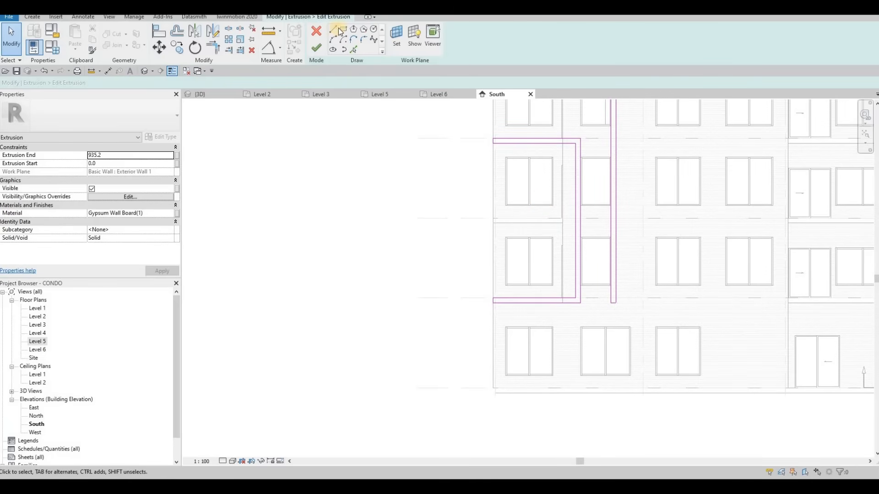
scroll(475, 188, "up", 2)
scroll(504, 227, "up", 2)
left_click(504, 238)
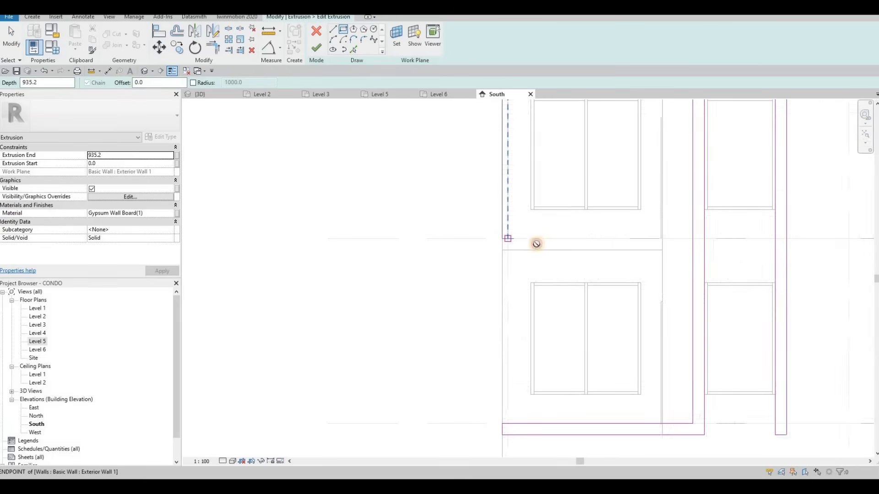
left_click(662, 249)
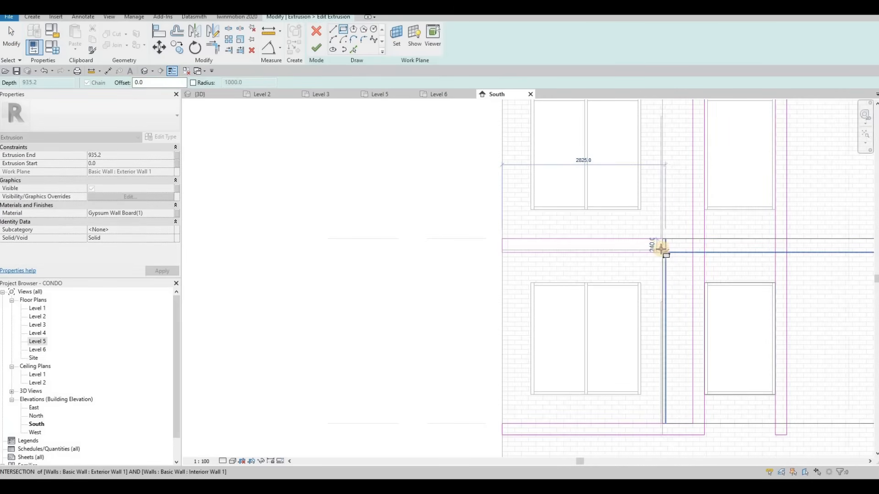
key("Escape")
Finish the extrusion sketch containing both frame outlines and the Level 3 balcony band.
scroll(526, 221, "down", 5)
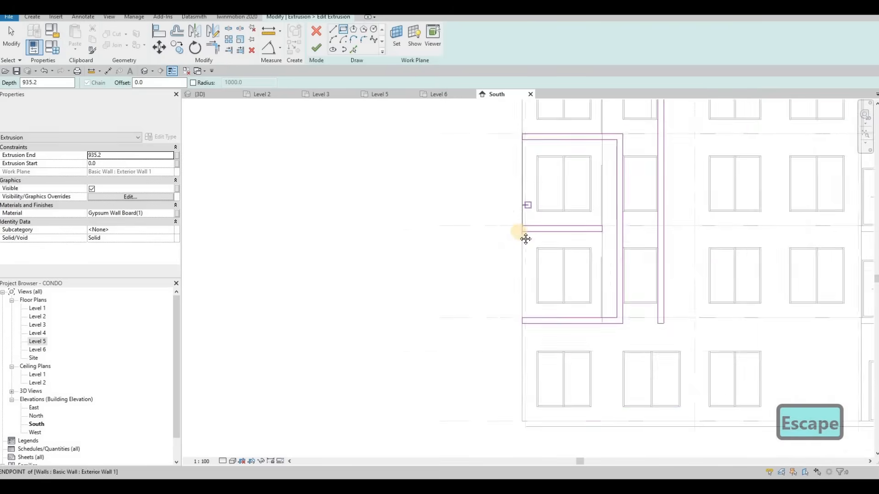
middle_click_drag(514, 230, 500, 245)
middle_click_drag(520, 174, 516, 211)
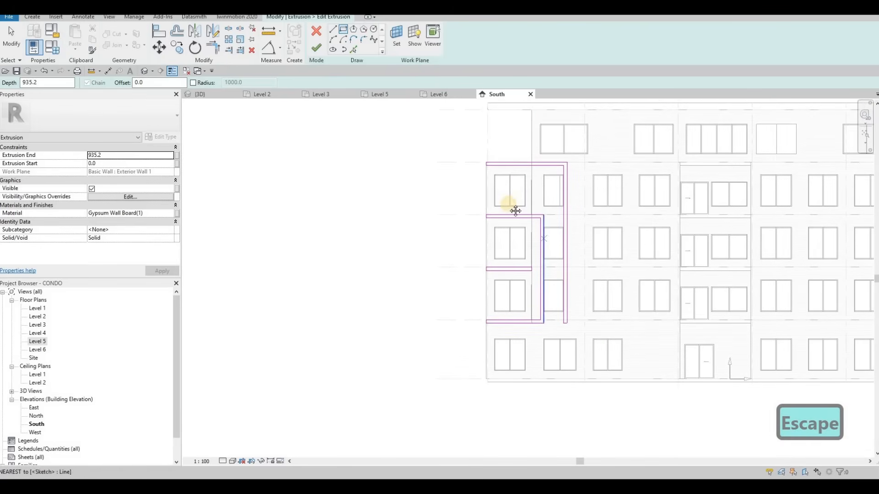
middle_click_drag(515, 180, 509, 205)
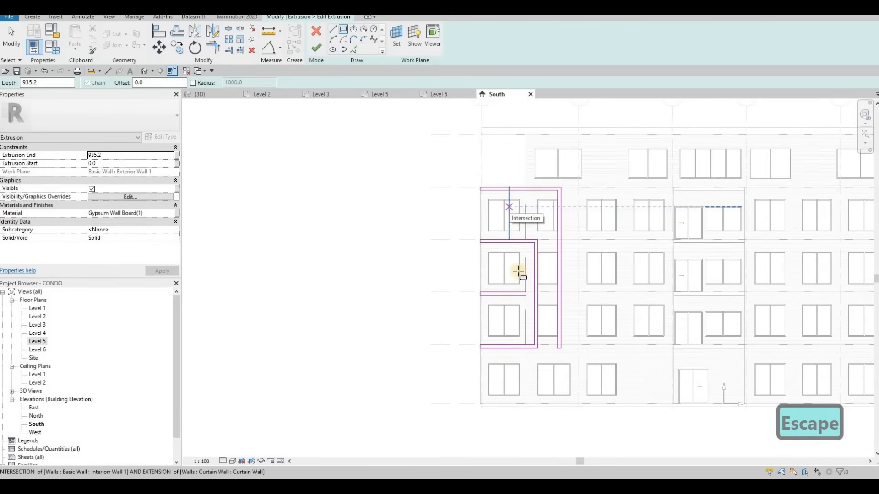
middle_click_drag(570, 328, 572, 298)
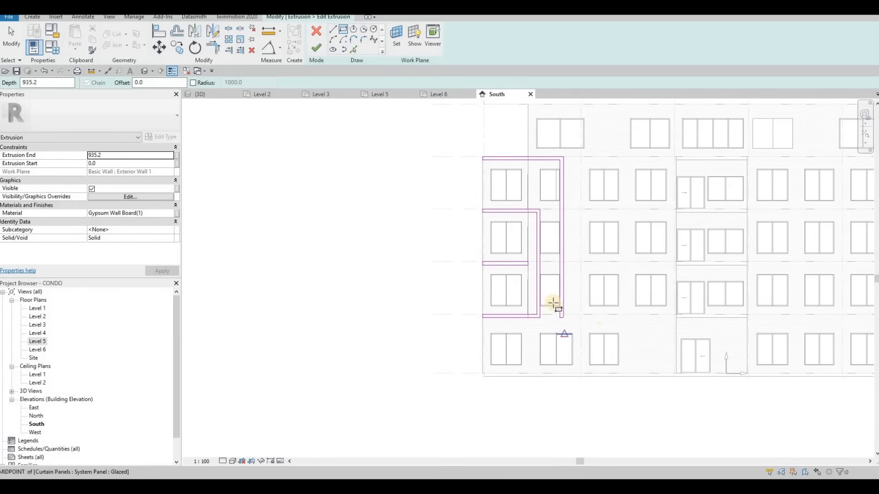
scroll(529, 257, "down", 2)
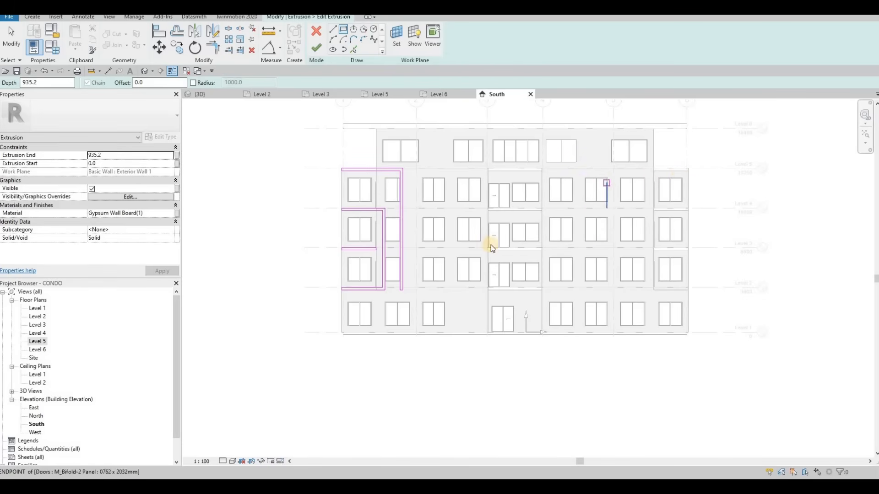
middle_click_drag(403, 109, 457, 103)
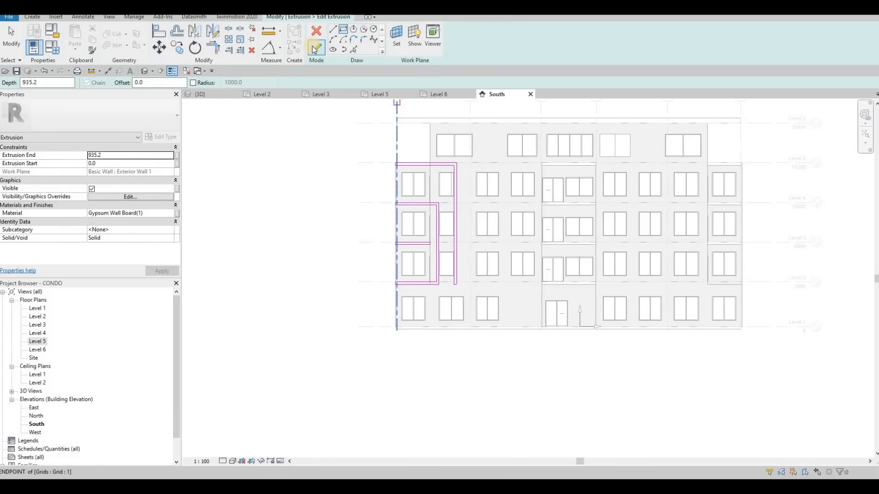
left_click(314, 48)
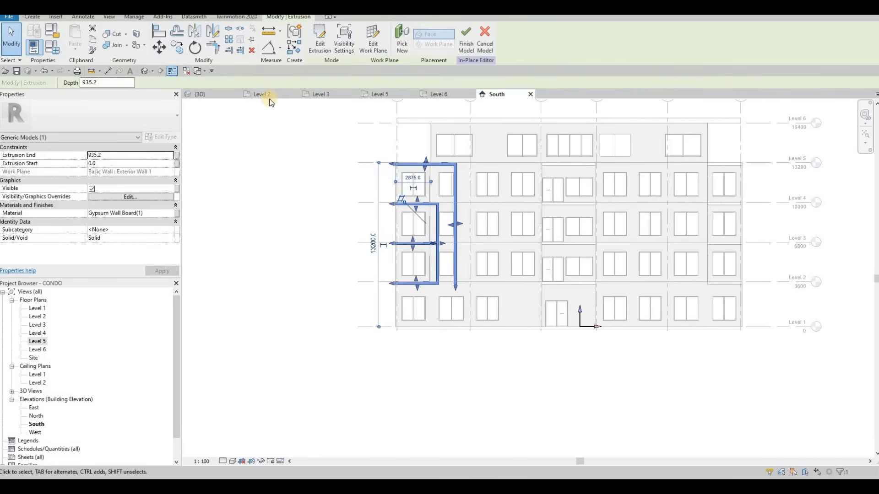
Open the 3D view, orbit to the building corner with the frames, and finish the in-place model.
left_click(200, 94)
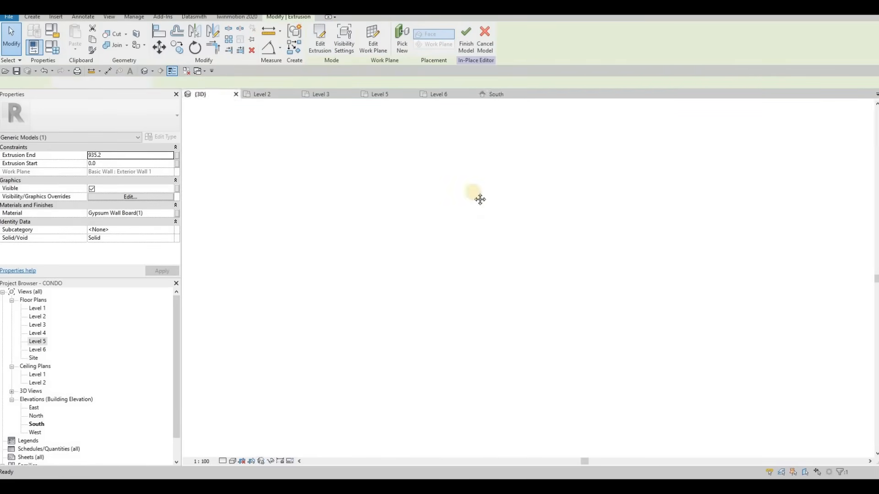
scroll(476, 233, "down", 1)
scroll(541, 333, "down", 1)
middle_click_drag(542, 334, 312, 260, "shift")
key("Escape")
key("Escape")
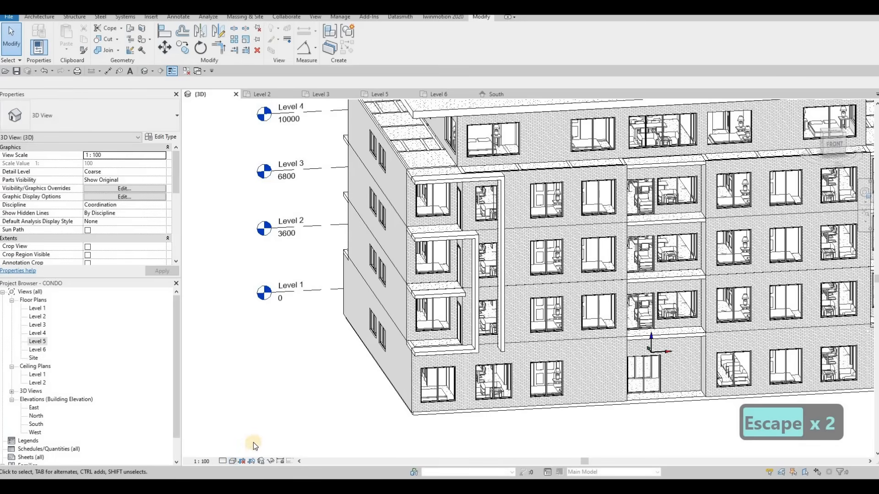
Switch the 3D view to a visual style with material colours and examine the frames from several sides.
left_click(233, 462)
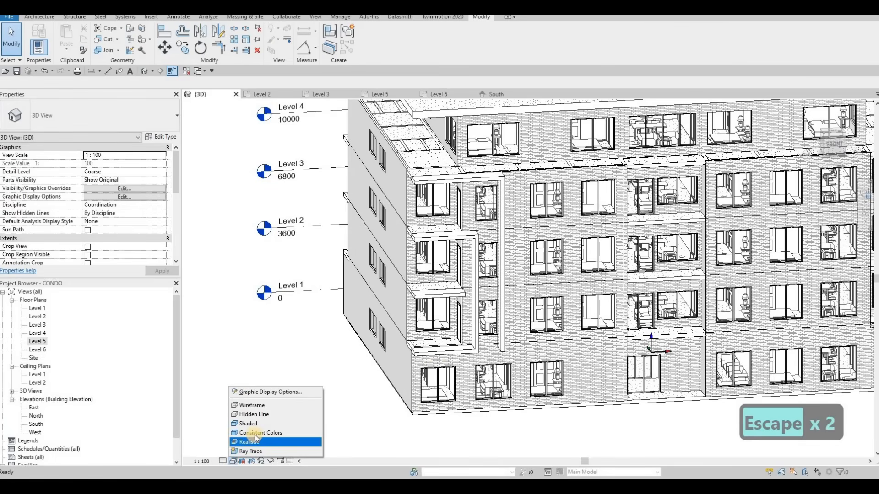
left_click(254, 440)
scroll(515, 380, "down", 2)
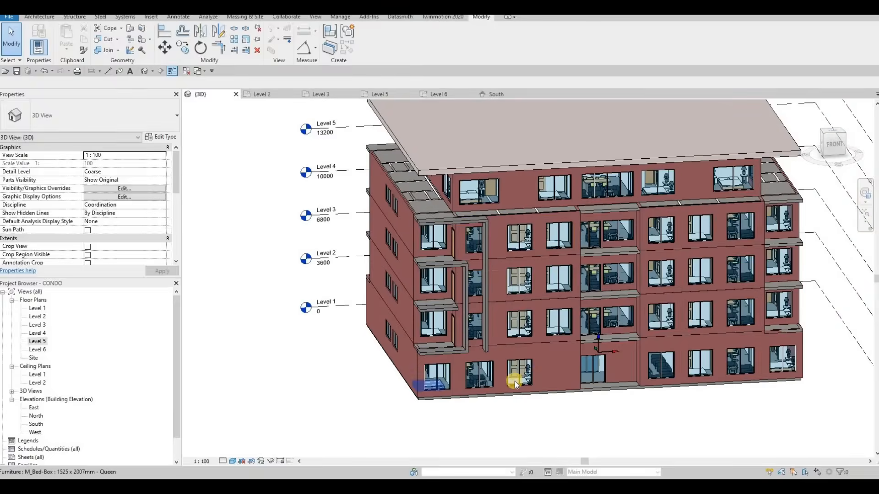
middle_click_drag(514, 381, 449, 307, "shift")
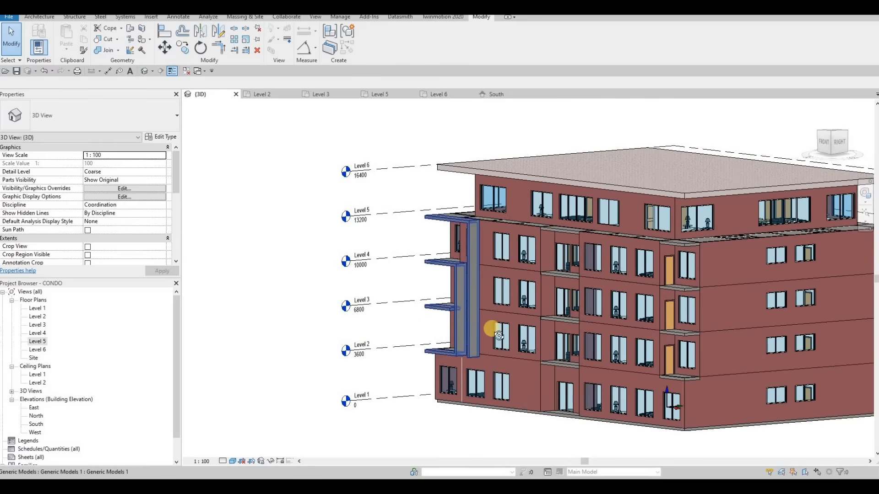
middle_click_drag(499, 336, 449, 244, "shift")
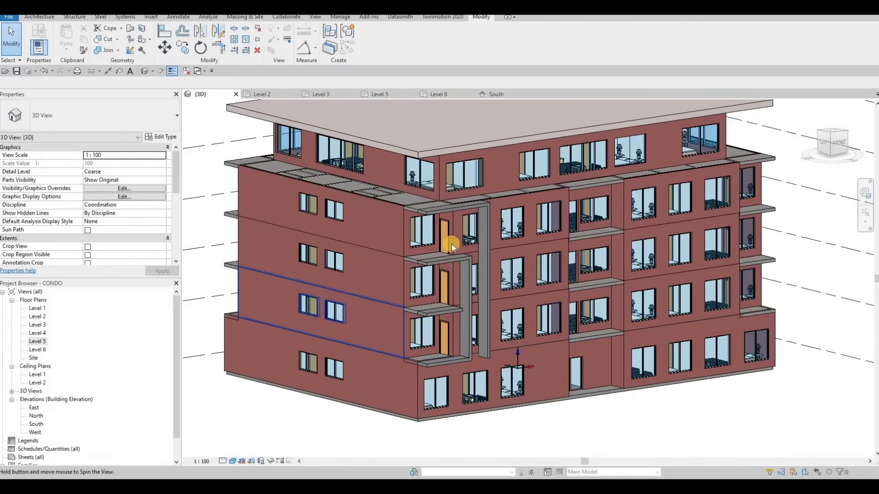
left_click(463, 323)
scroll(464, 323, "up", 3)
middle_click_drag(520, 375, 444, 346, "shift")
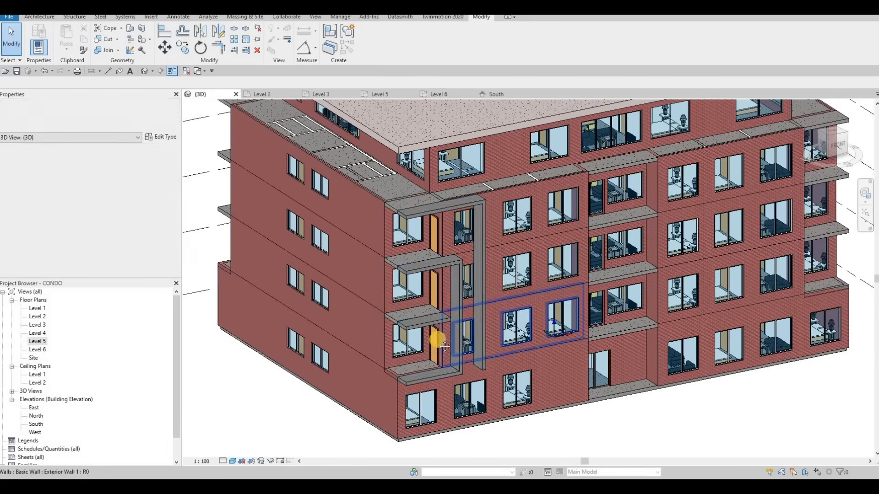
mouse_move(467, 309)
middle_mouse_down()
mouse_move(611, 315)
mouse_move(483, 314)
middle_mouse_up()
Open the frame's generic model for in-place editing from the 3D view.
left_click(509, 304)
scroll(482, 314, "down", 1)
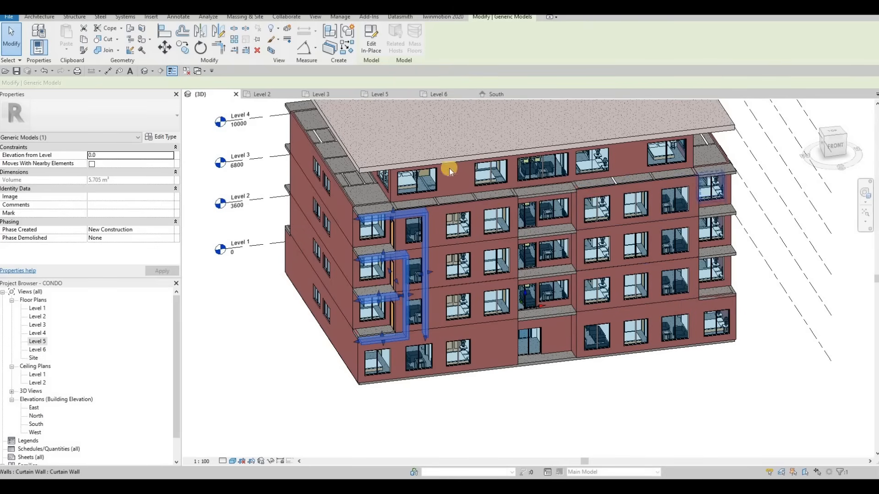
left_click(370, 34)
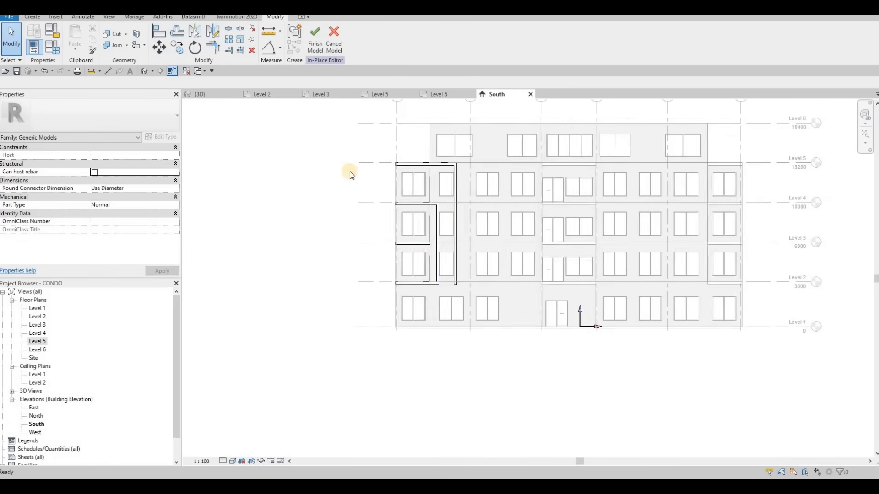
Mirror a copy of the balcony frame extrusion to the opposite end of the south facade, using a vertical axis drawn at the facade's middle.
middle_click_drag(373, 156, 297, 151)
key("Escape")
left_click(397, 307)
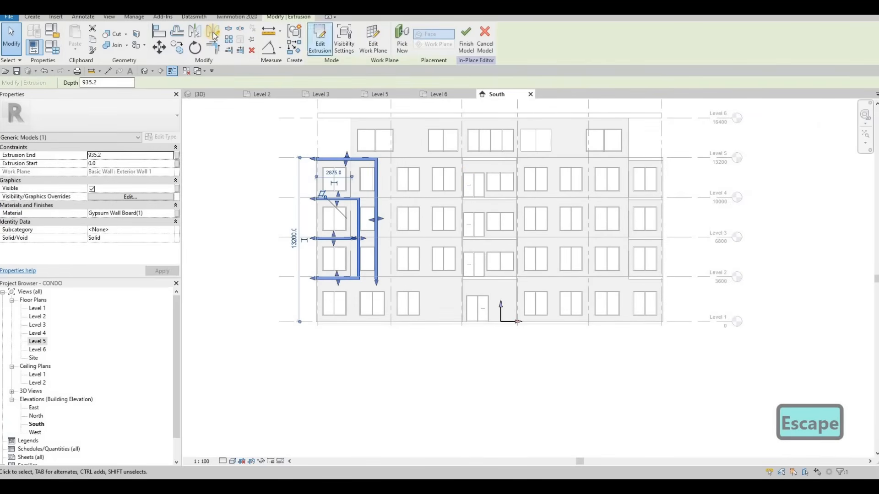
key("Escape")
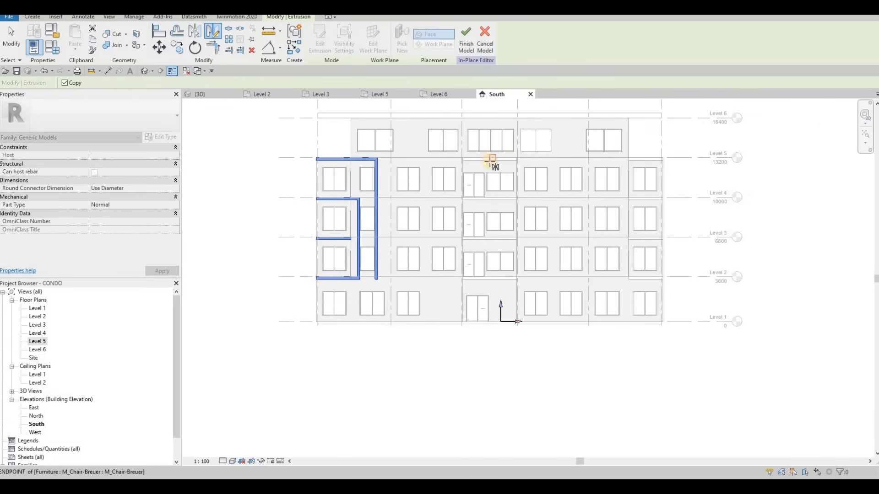
left_click(490, 162)
left_click(490, 171)
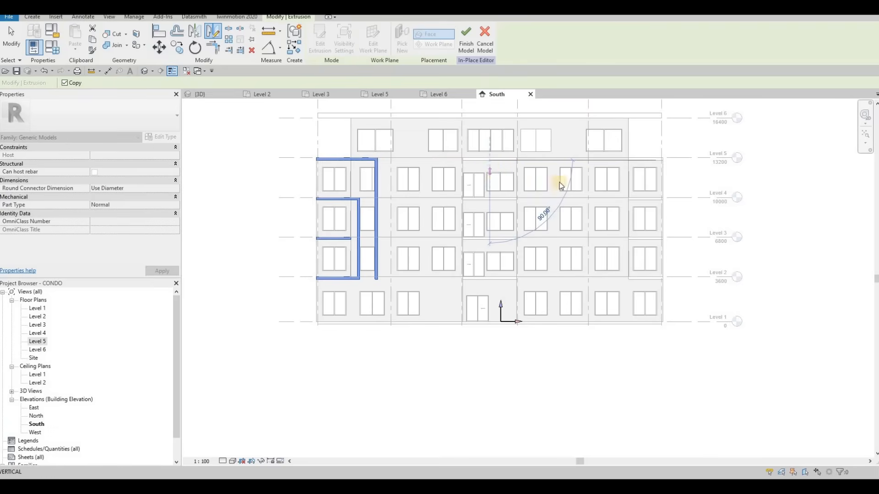
scroll(646, 159, "up", 5)
key("Escape")
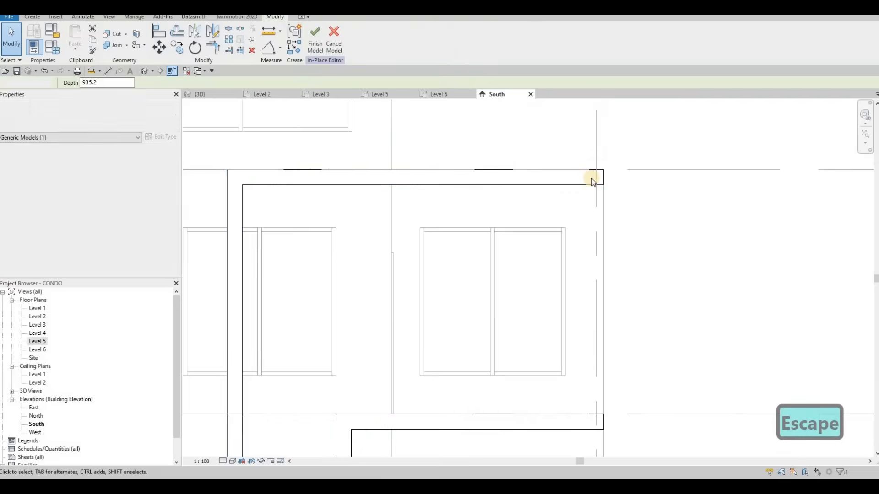
scroll(592, 178, "down", 6)
scroll(503, 202, "down", 3)
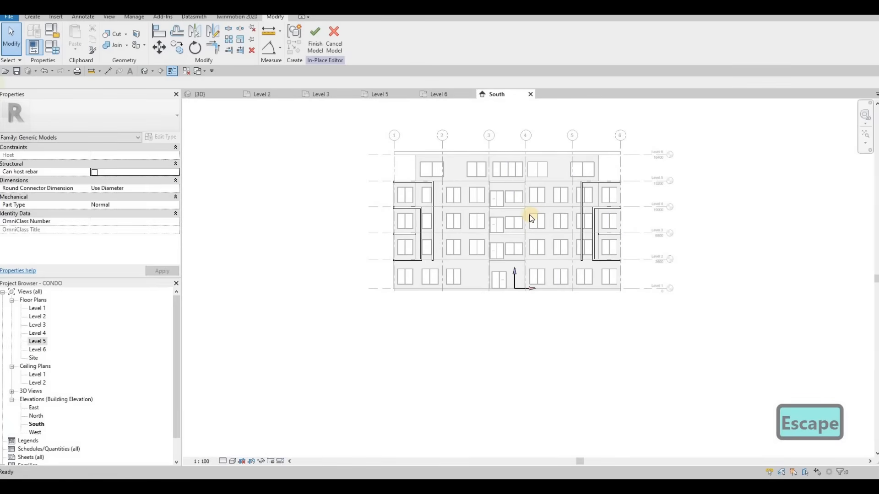
Finish the in-place model and return to the 3D view.
left_click(315, 46)
key("ctrl+Tab")
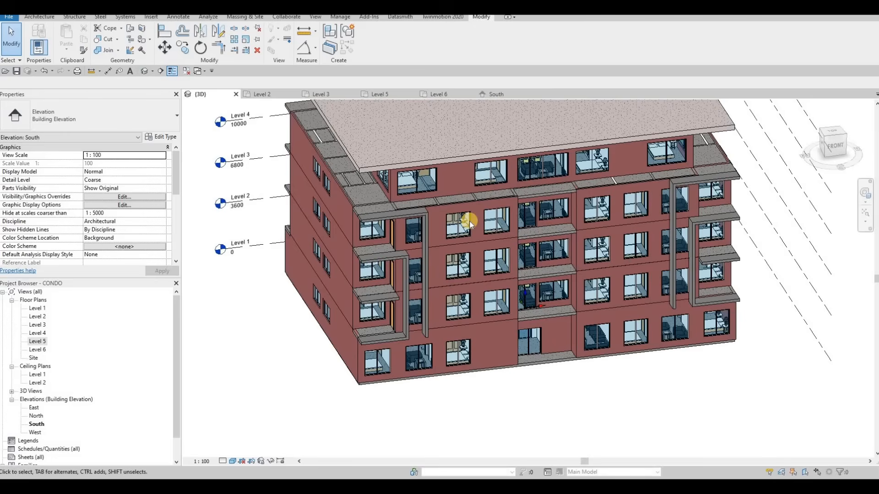
key("Escape")
Examine the original and mirrored balcony frames on the south facade from several angles in 3D.
middle_click_drag(569, 238, 601, 209, "shift")
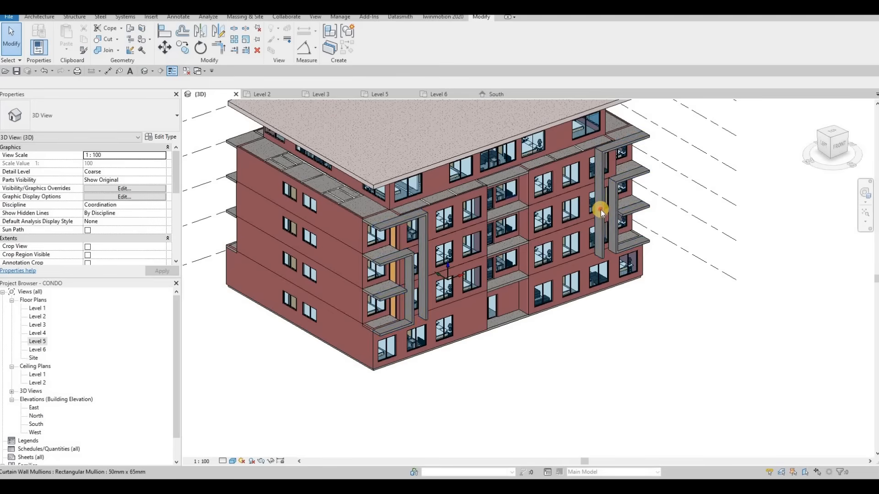
left_click(592, 210)
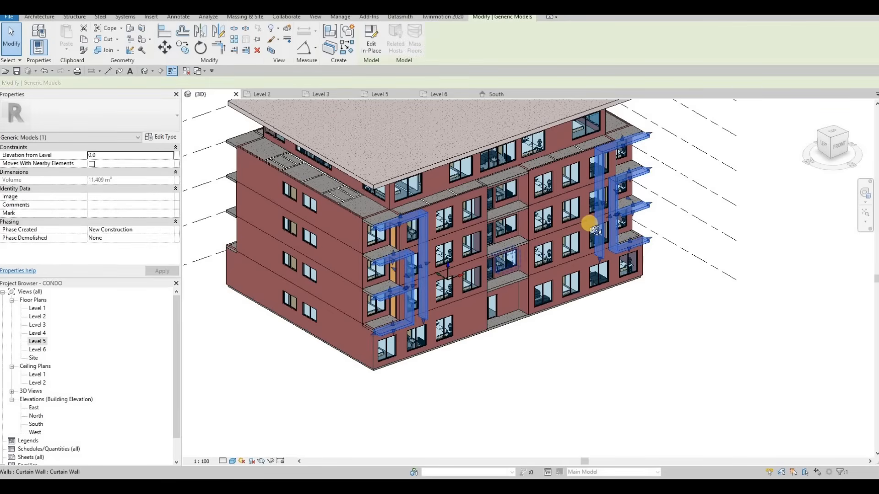
middle_click_drag(595, 229, 702, 197, "shift")
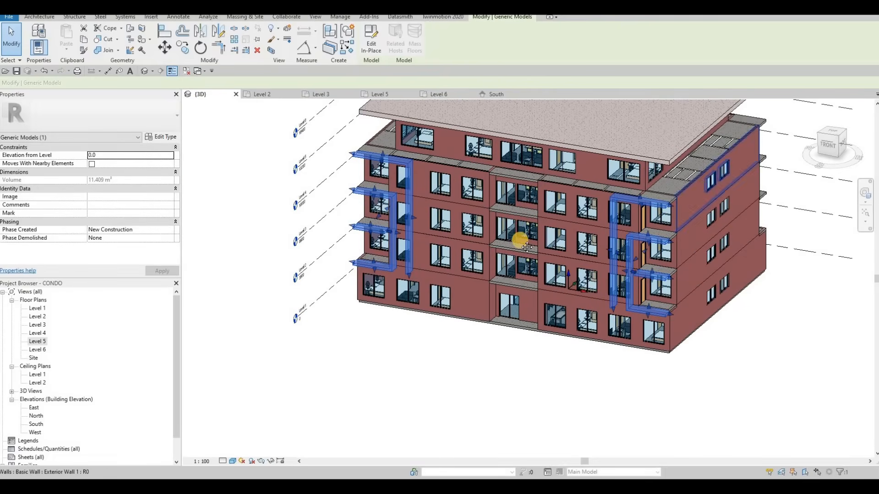
middle_click_drag(582, 210, 497, 262, "shift")
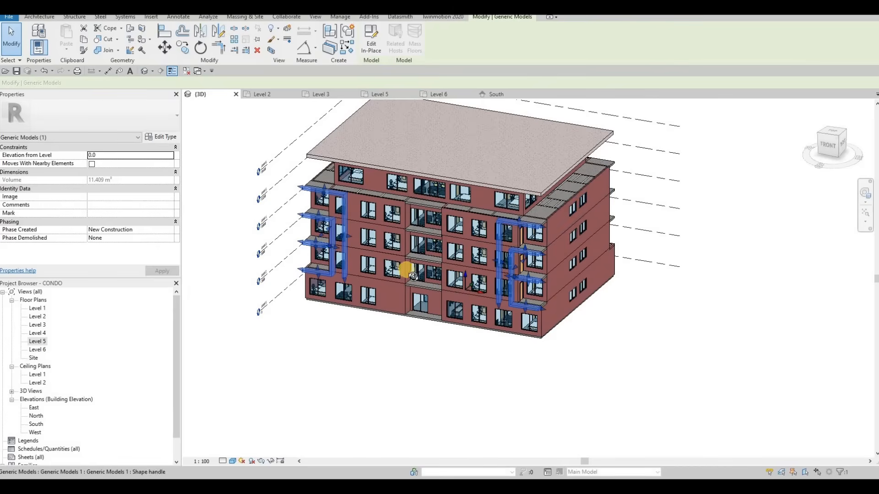
middle_click_drag(413, 276, 488, 284, "shift")
key("Escape")
key("F1")
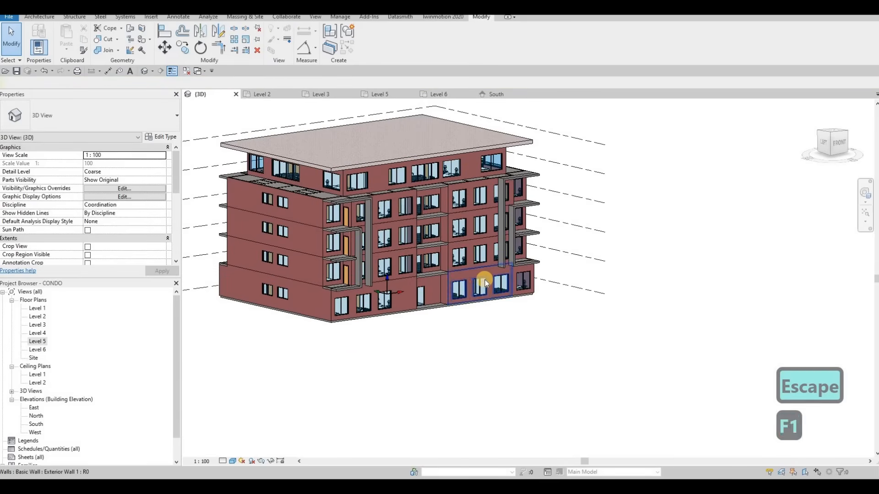
scroll(353, 312, "up", 5)
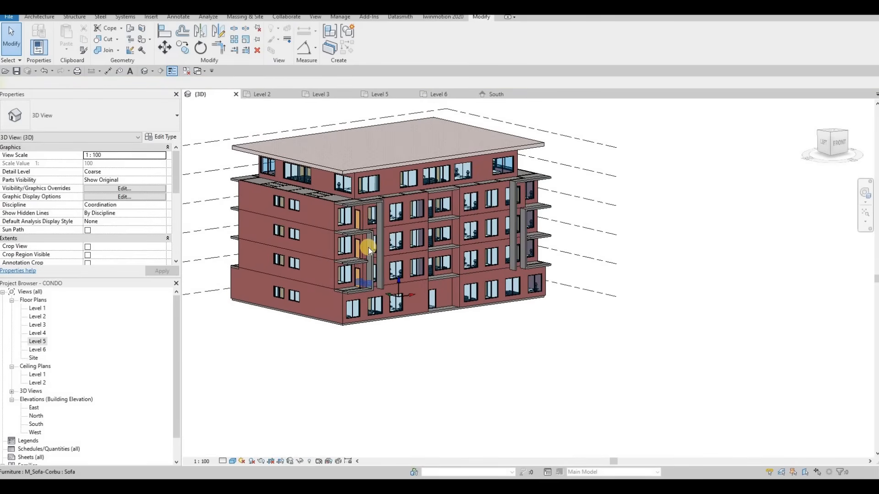
middle_click_drag(367, 235, 388, 197)
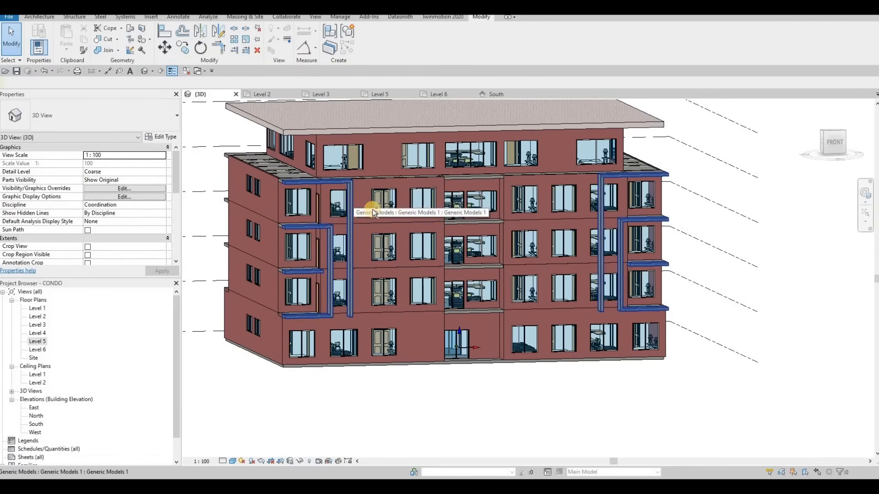
mouse_move(382, 238)
middle_mouse_down("shift")
mouse_move(381, 197)
mouse_move(353, 223)
mouse_move(359, 230)
mouse_move(348, 219)
mouse_move(398, 206)
mouse_move(389, 238)
middle_mouse_up("shift")
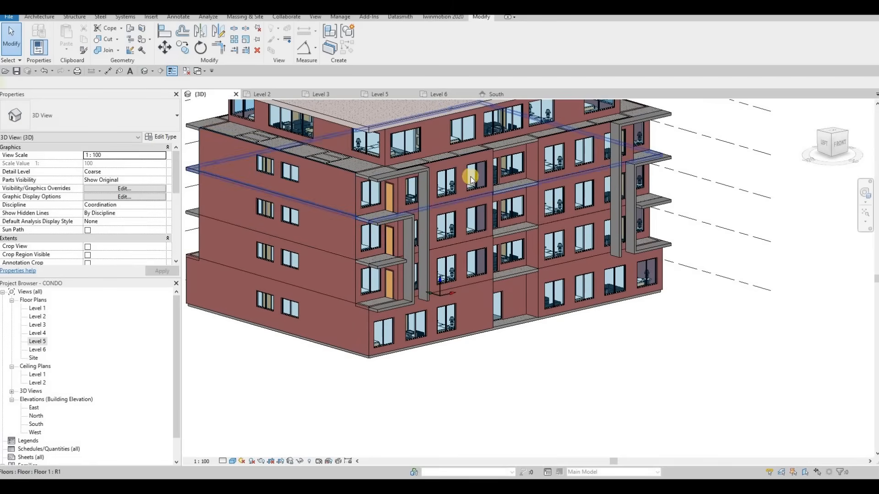
middle_click_drag(468, 239, 460, 258)
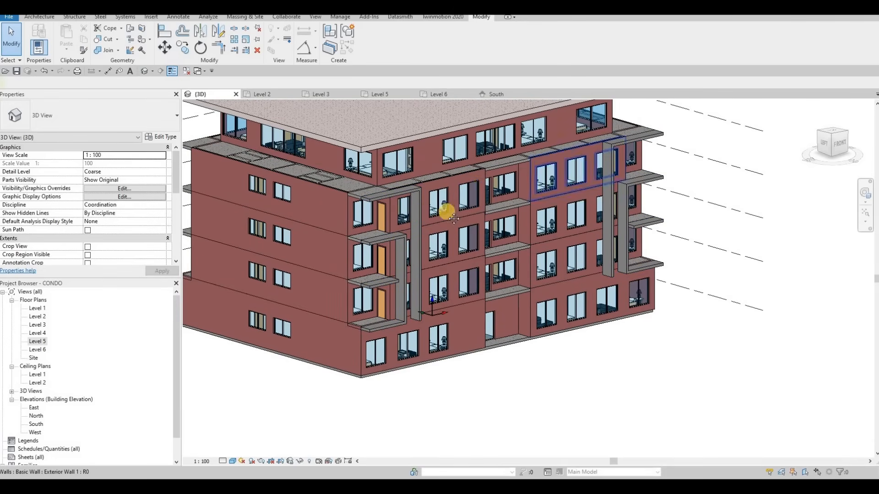
middle_click_drag(392, 194, 421, 182)
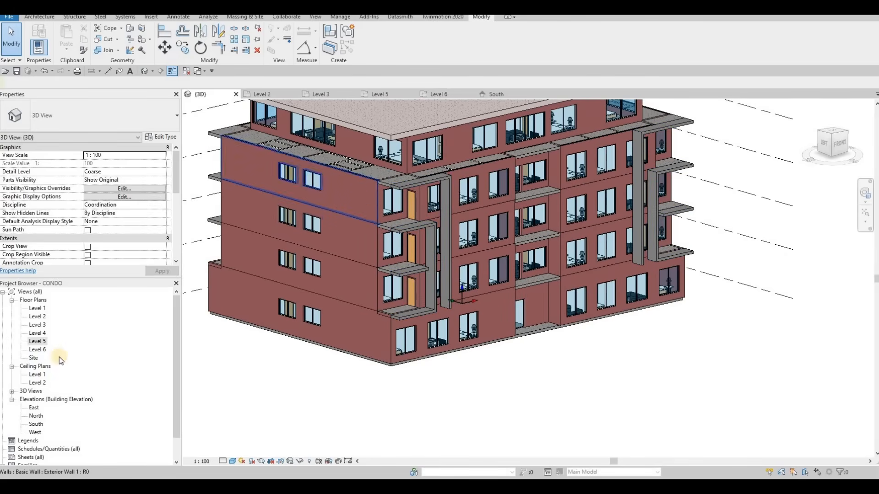
Open the West elevation and bring the whole side facade with its balconies into view.
double_click(34, 409)
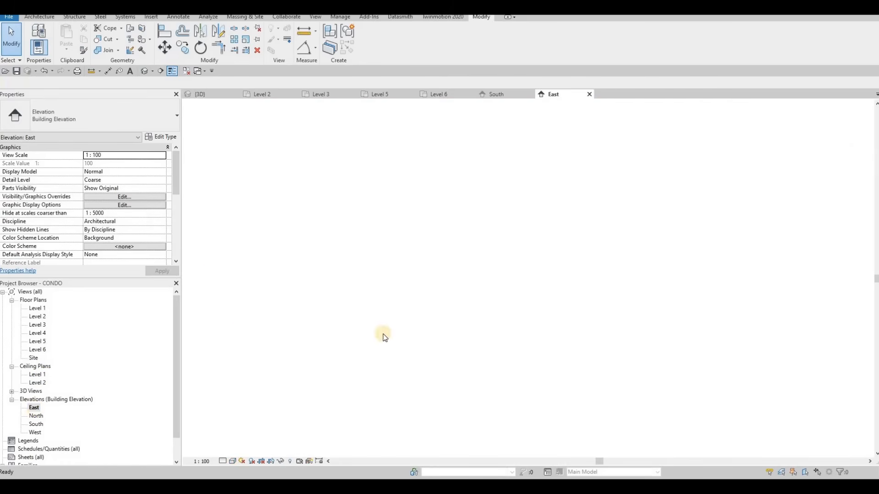
double_click(35, 433)
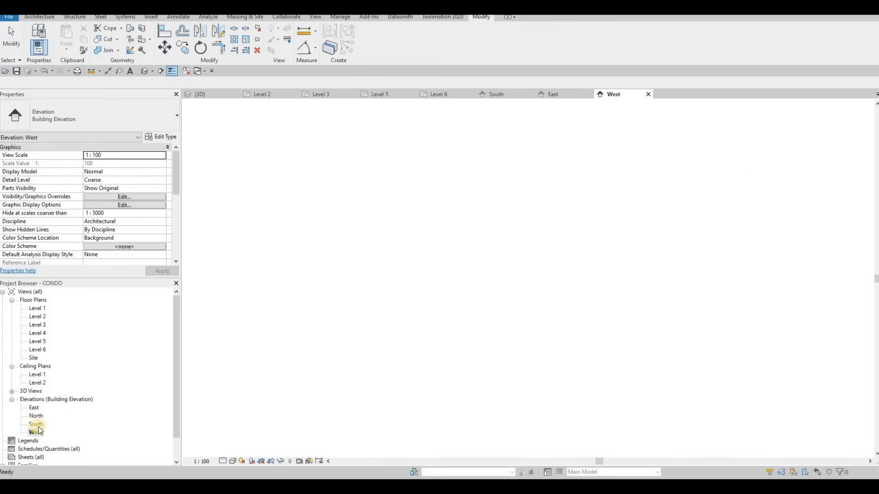
middle_click_drag(630, 311, 433, 278)
scroll(432, 279, "up", 1)
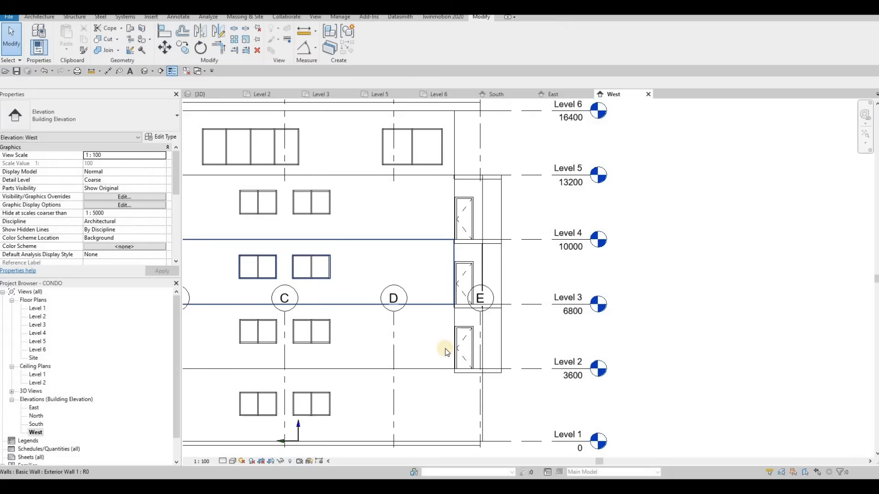
middle_click_drag(428, 320, 440, 351)
scroll(438, 351, "down", 3)
key("Escape")
scroll(426, 361, "up", 2)
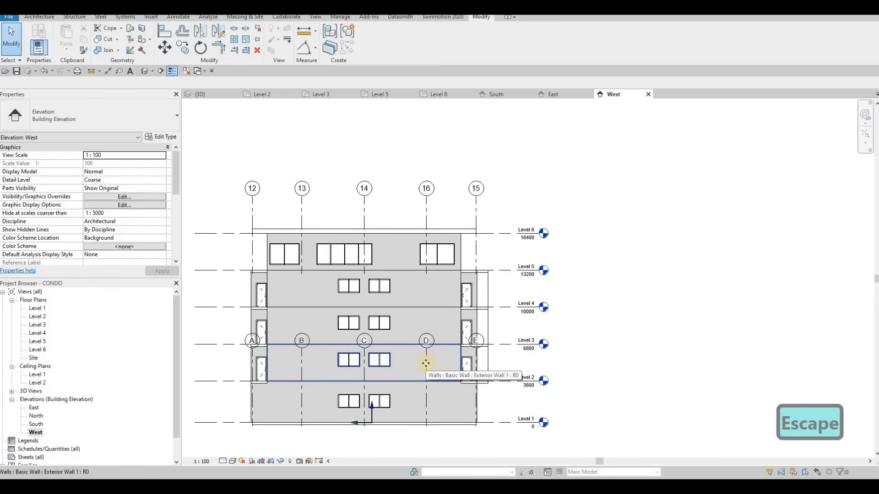
Examine the balcony frame's side profile next to grid E in the West elevation.
left_click(423, 359)
key("Escape")
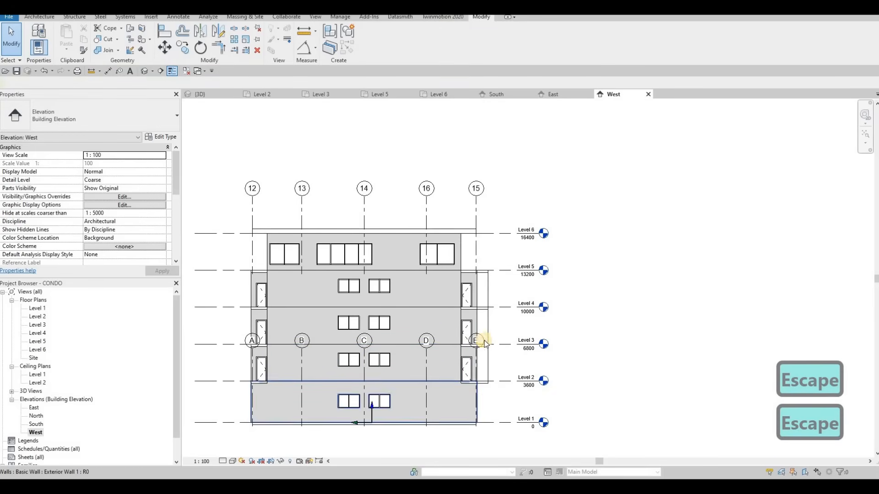
scroll(480, 325, "up", 2)
left_click(478, 315)
scroll(515, 167, "down", 3)
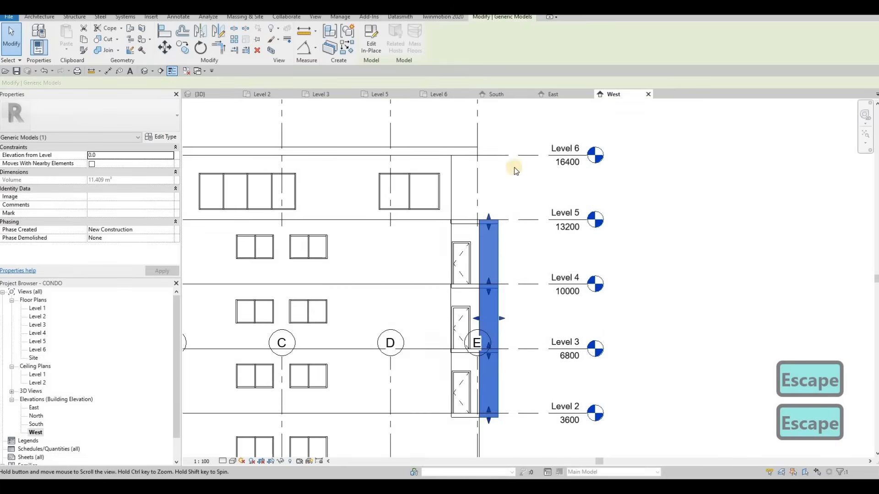
key("Escape")
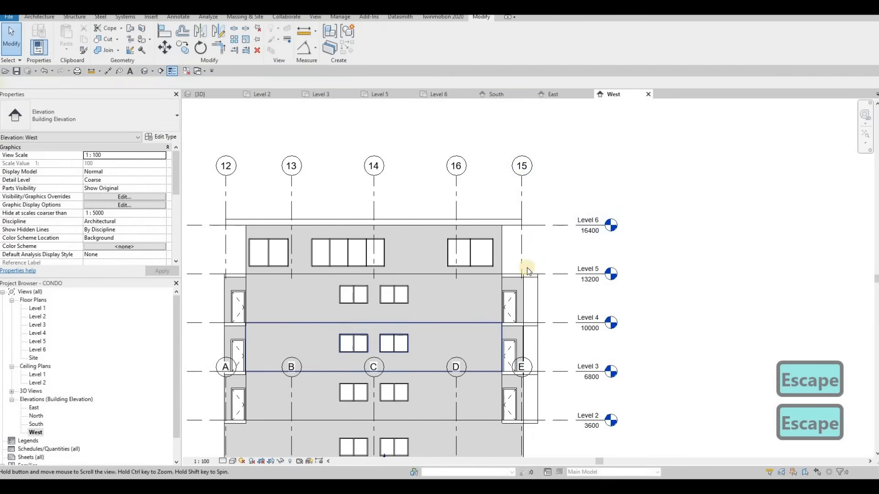
middle_click_drag(471, 359, 468, 291)
scroll(435, 337, "up", 1)
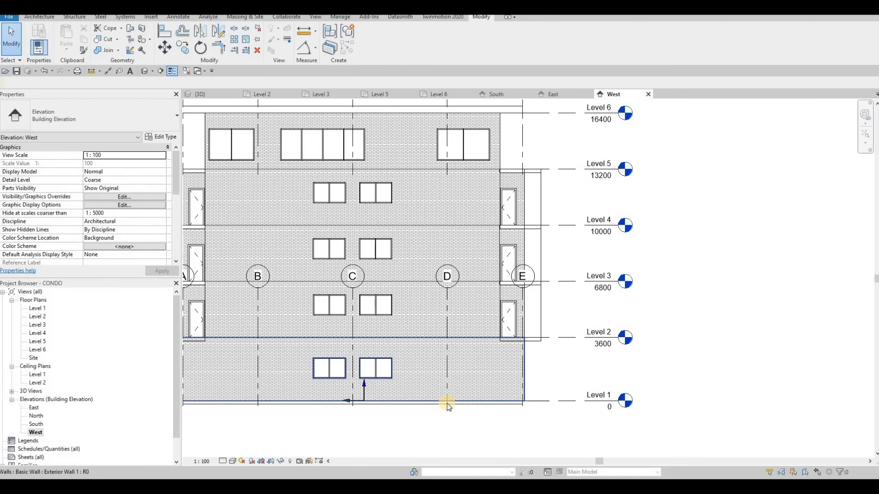
key("Tab")
key("Tab")
key("Tab")
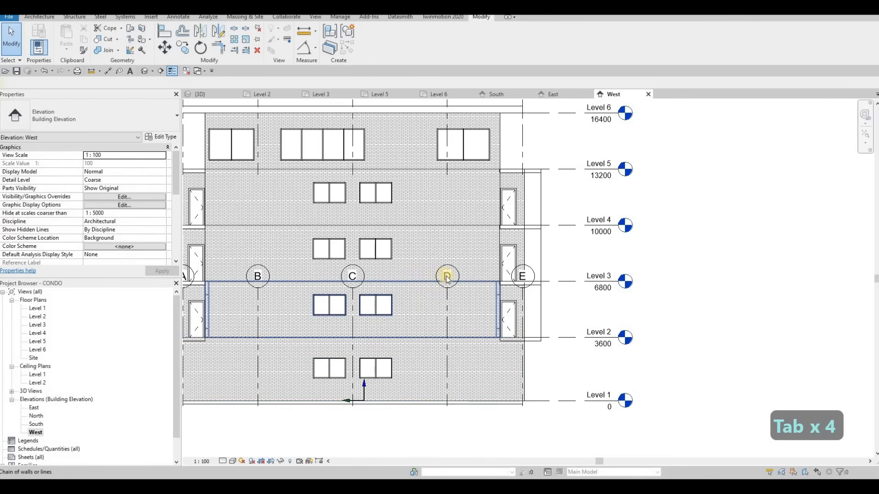
scroll(232, 264, "down", 2)
left_click(375, 383)
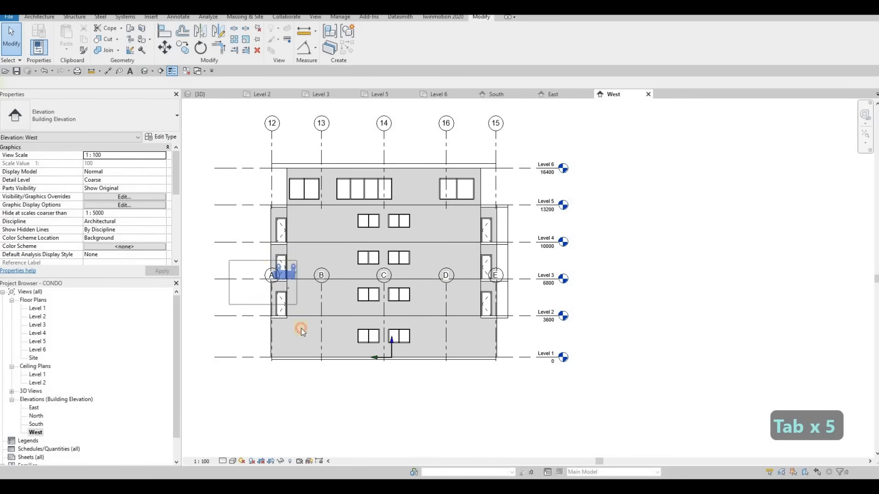
left_click_drag(302, 332, 375, 385)
key("Escape")
scroll(260, 273, "up", 3)
key("Escape")
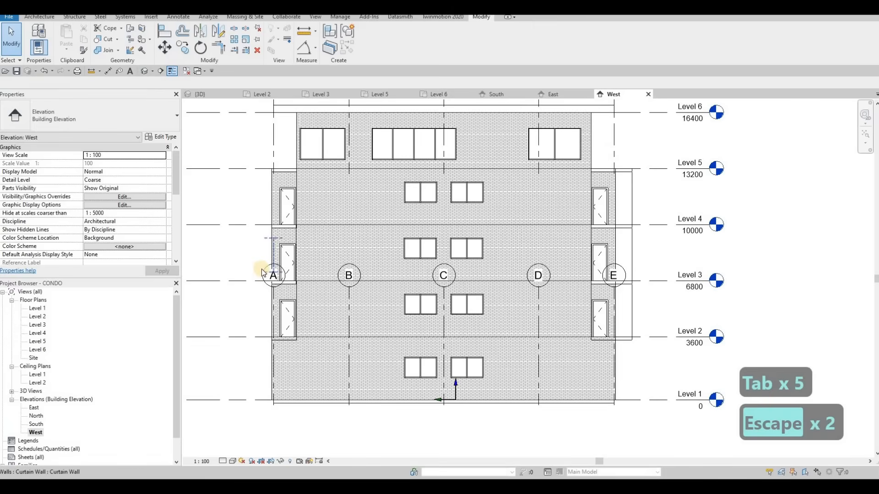
Try raising the grid A bubble end to the roof level, and undo the grid change.
left_click(274, 282)
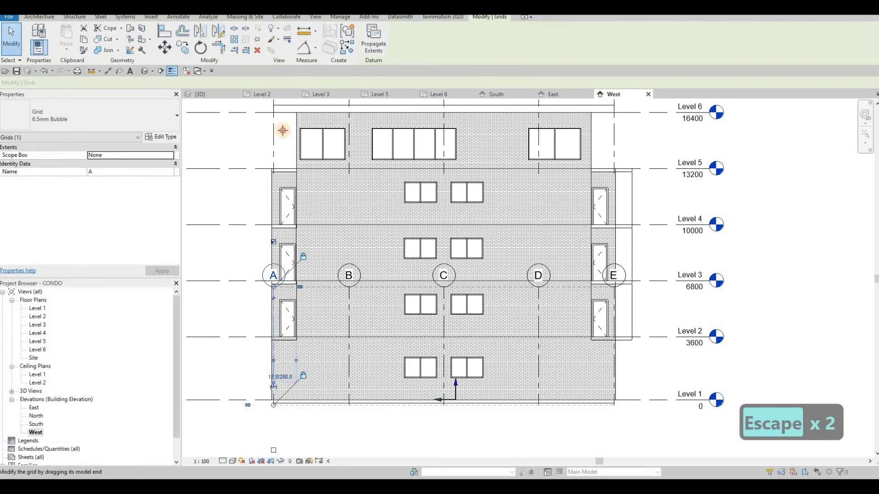
left_click_drag(283, 131, 283, 119)
middle_click_drag(286, 160, 290, 189)
key("ctrl+z")
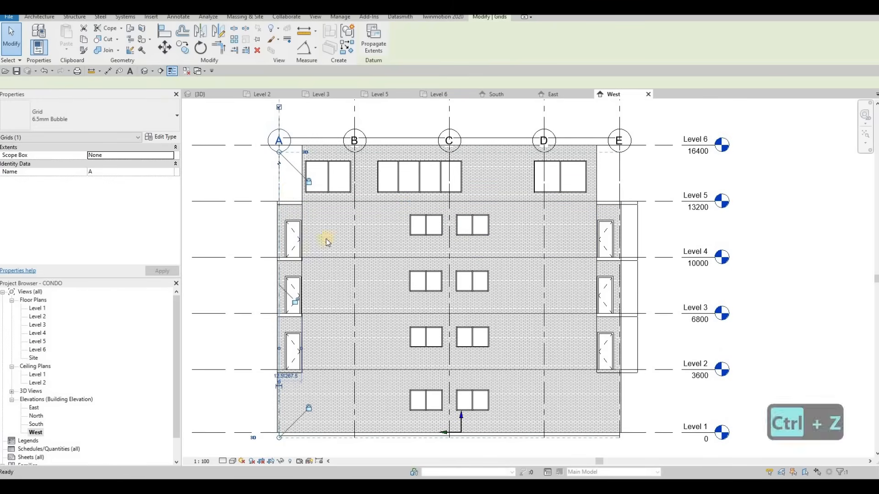
scroll(529, 262, "down", 3)
key("Escape")
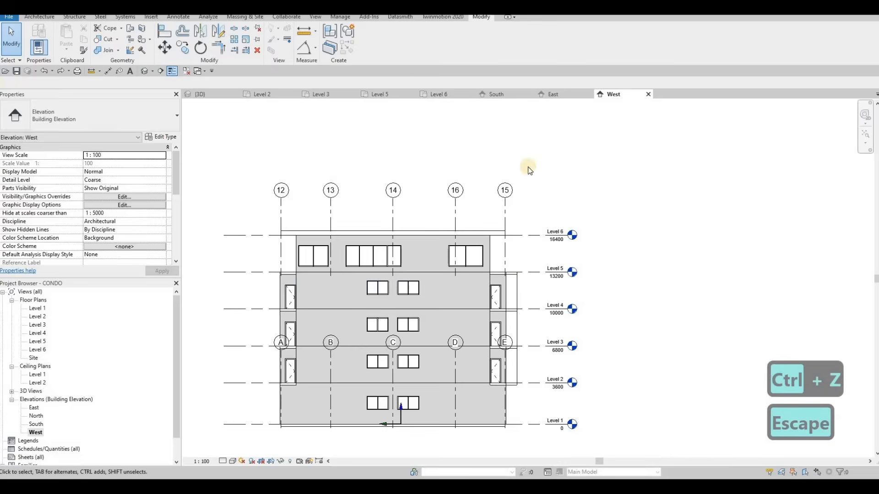
Edit the balcony frame model in place and start a new extrusion on a work plane picked beside the upper balcony door near grid E.
scroll(528, 170, "up", 3)
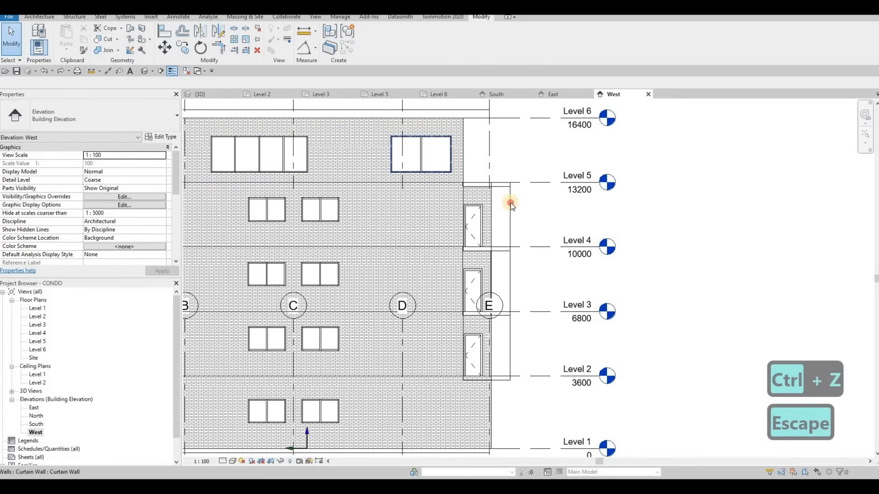
left_click(501, 201)
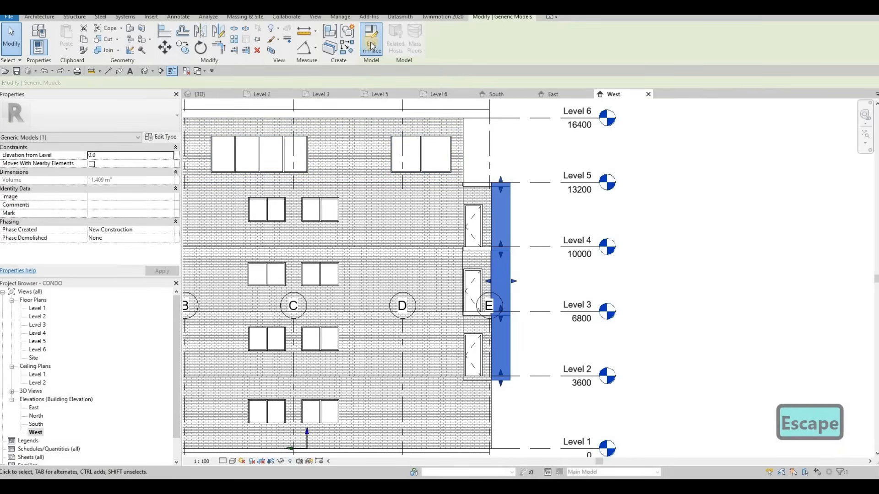
left_click(370, 43)
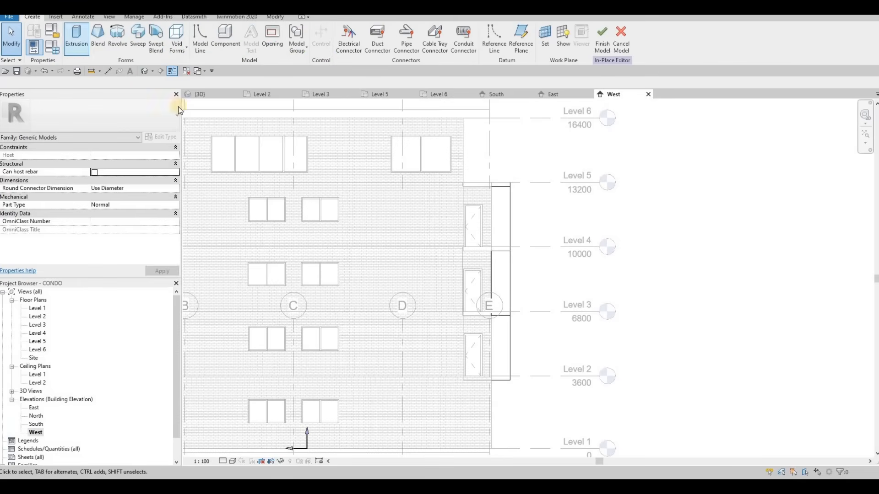
key("Return")
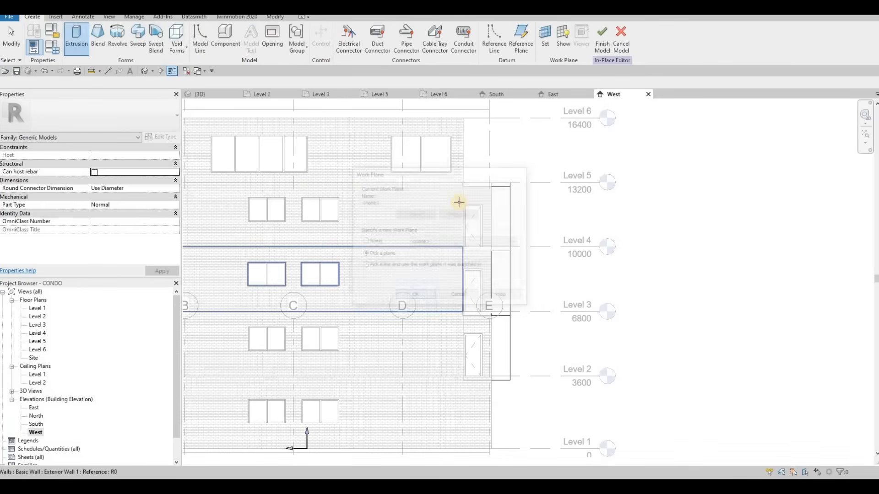
left_click(476, 198)
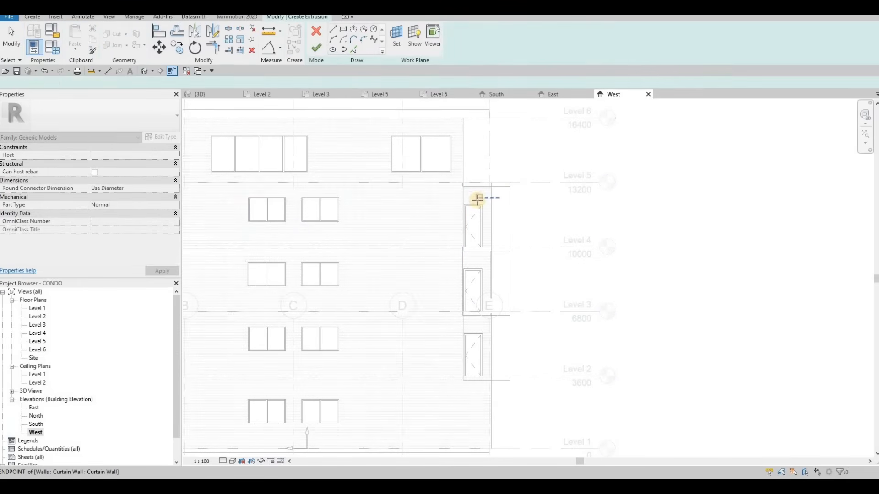
Sketch a horizontal rectangle about 3360 mm long just below Level 5, from the balcony's outer edge past the wall corner.
scroll(466, 188, "up", 4)
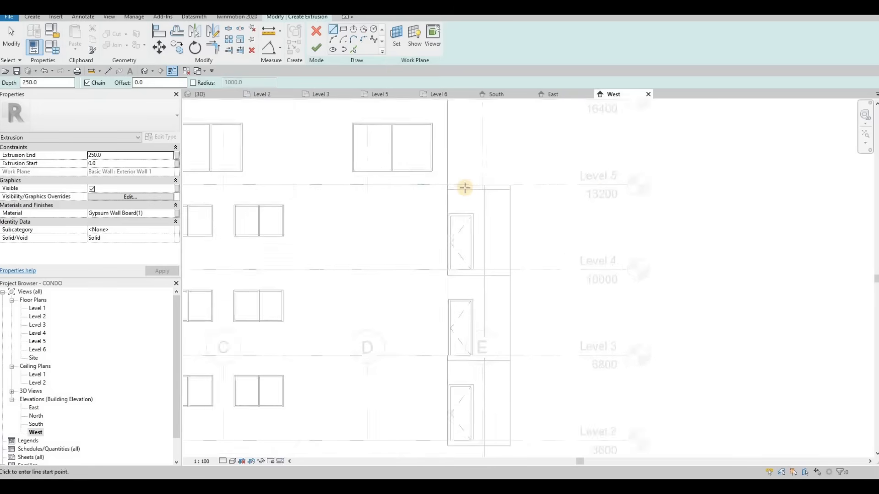
middle_click_drag(323, 144, 343, 119)
scroll(343, 120, "down", 1)
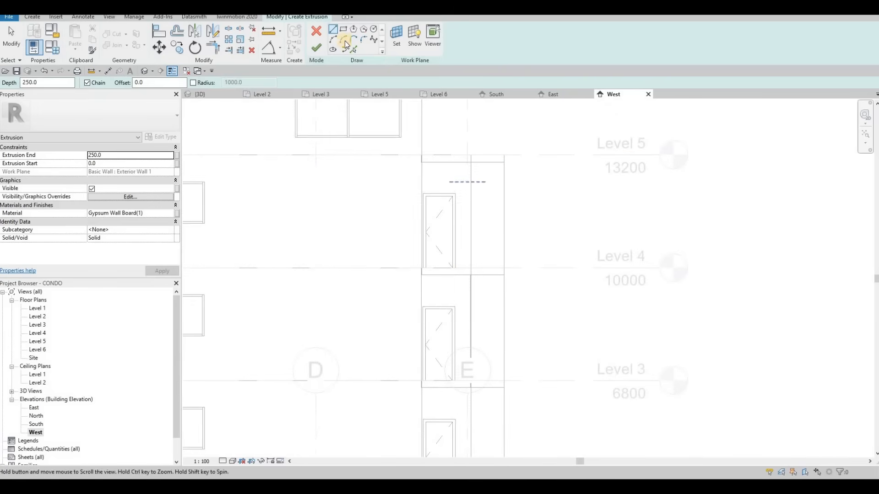
left_click(504, 155)
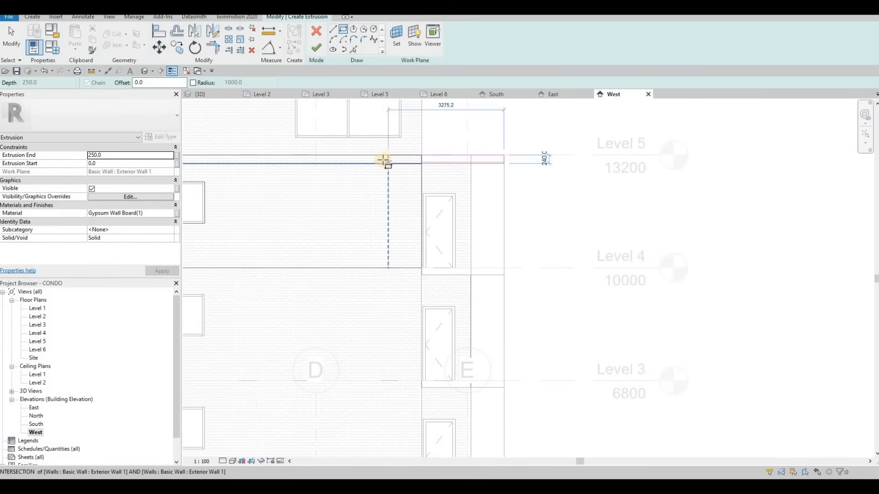
scroll(388, 158, "up", 1)
scroll(382, 167, "up", 3)
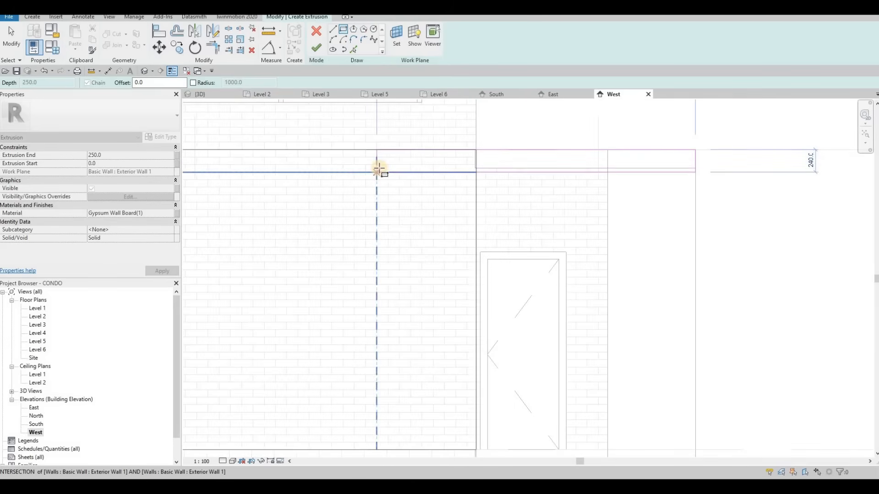
left_click(380, 168)
scroll(410, 165, "down", 4)
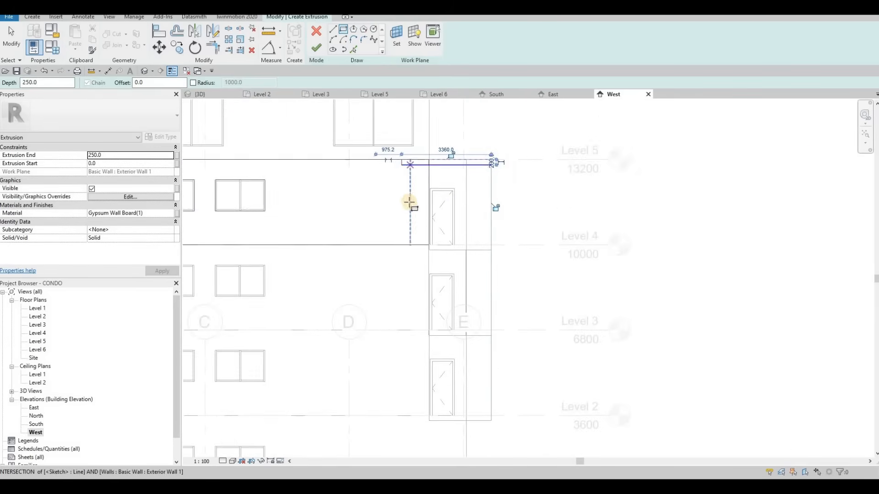
Sketch a tall vertical rectangle about 9400 mm high from the inner end of the Level 5 strip down to Level 2.
middle_click_drag(395, 258, 407, 225)
scroll(403, 160, "down", 2)
key("Escape")
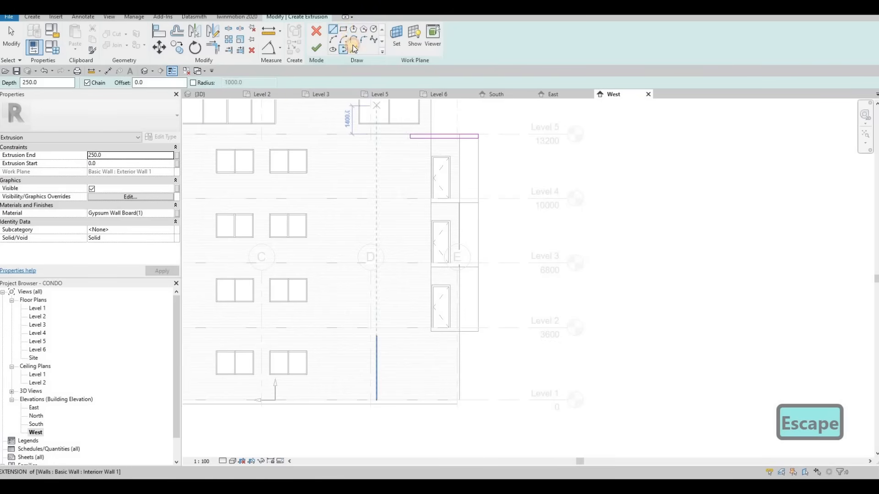
left_click(410, 137)
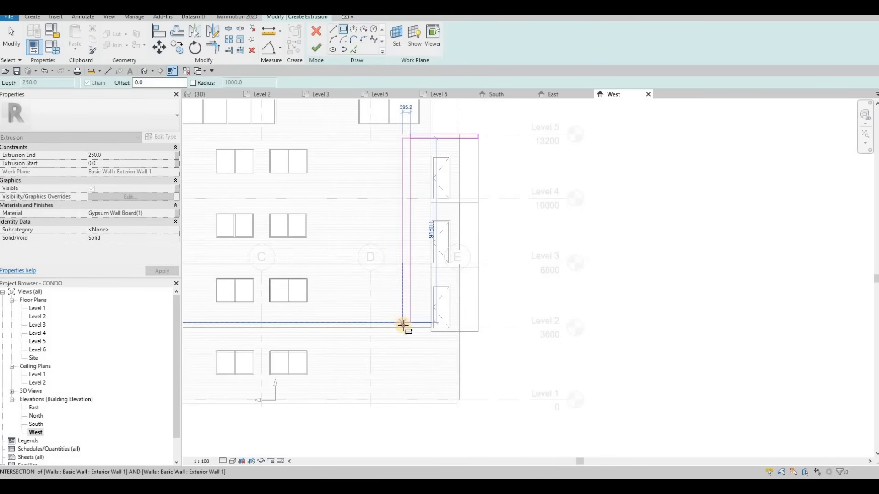
key("Escape")
key("Escape")
Set the width of the tall vertical strip to 200 mm.
left_click(404, 161)
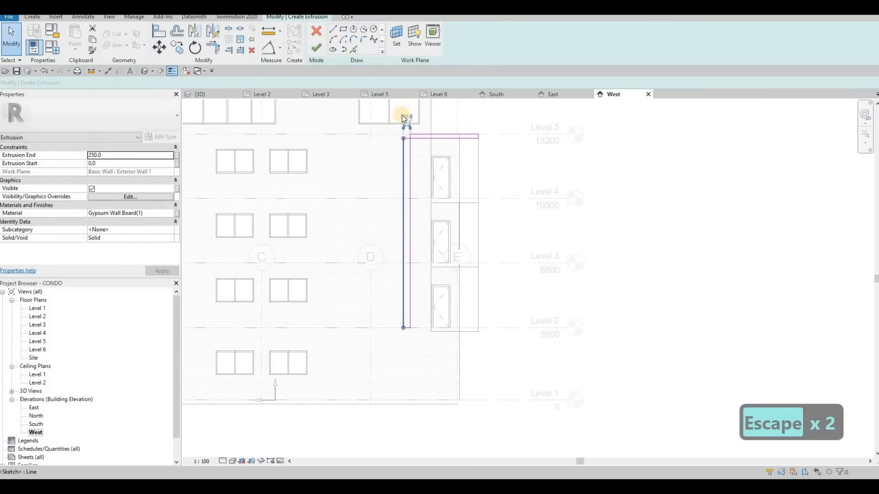
left_click(403, 116)
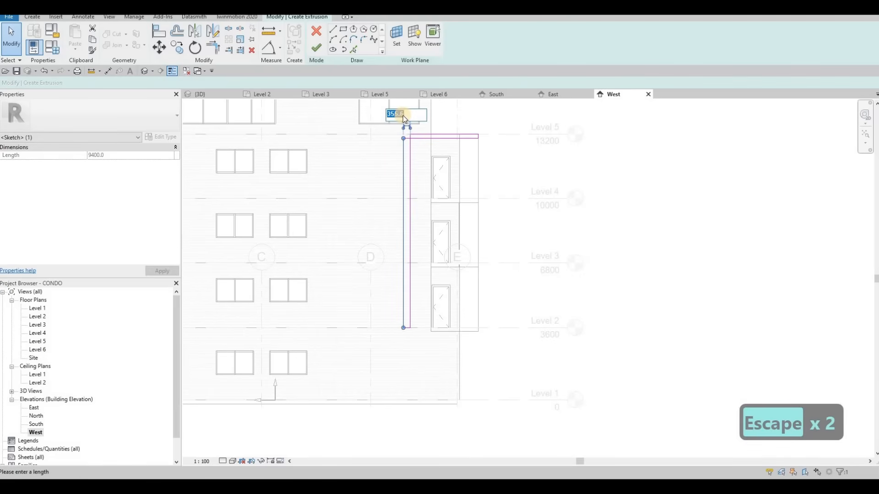
type("200")
key("Return")
key("Escape")
key("Escape")
Trim the outer lines of the vertical and Level 5 strips to a corner and delete the leftover lines inside it.
scroll(380, 149, "up", 4)
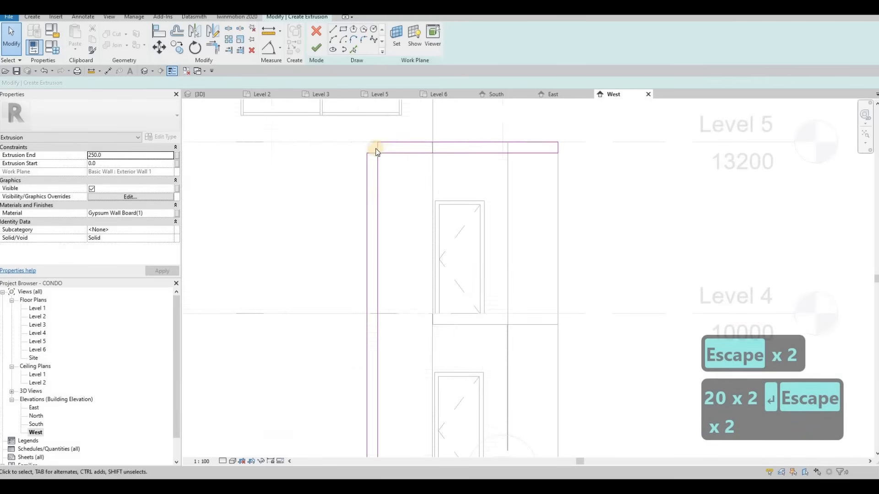
key("t")
key("r")
left_click(391, 142)
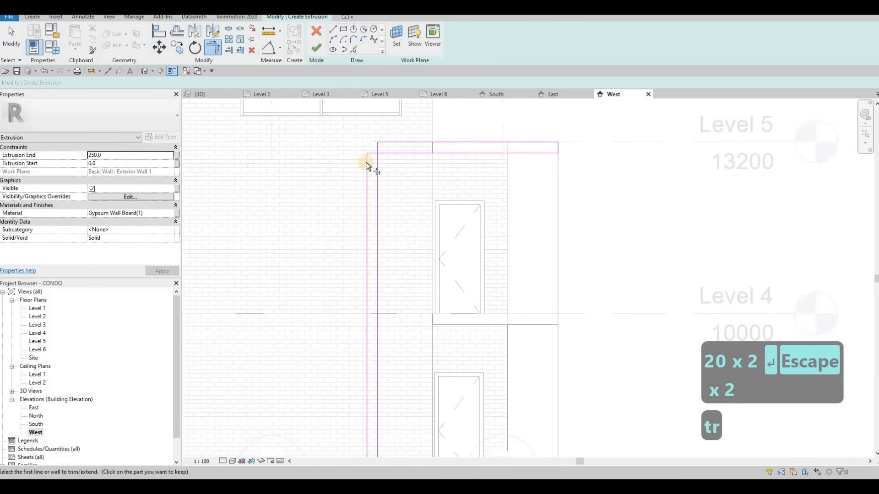
left_click(367, 162)
key("Escape")
left_click_drag(357, 136, 392, 166)
key("Delete")
Sketch a horizontal rectangle about 3035 mm long and 240 mm high below Level 3, starting at the balcony's outer edge.
scroll(422, 166, "down", 2)
scroll(422, 166, "down", 1)
middle_click_drag(415, 269, 420, 171)
scroll(421, 170, "down", 2)
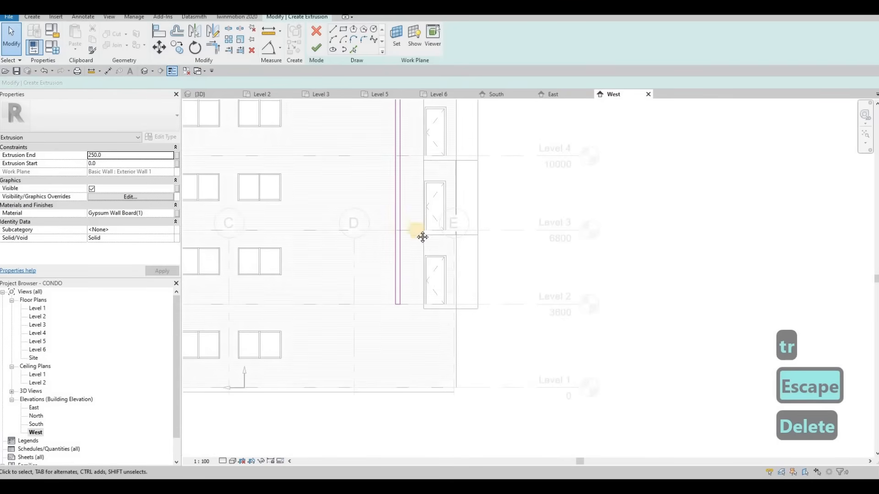
middle_click_drag(386, 202, 380, 229)
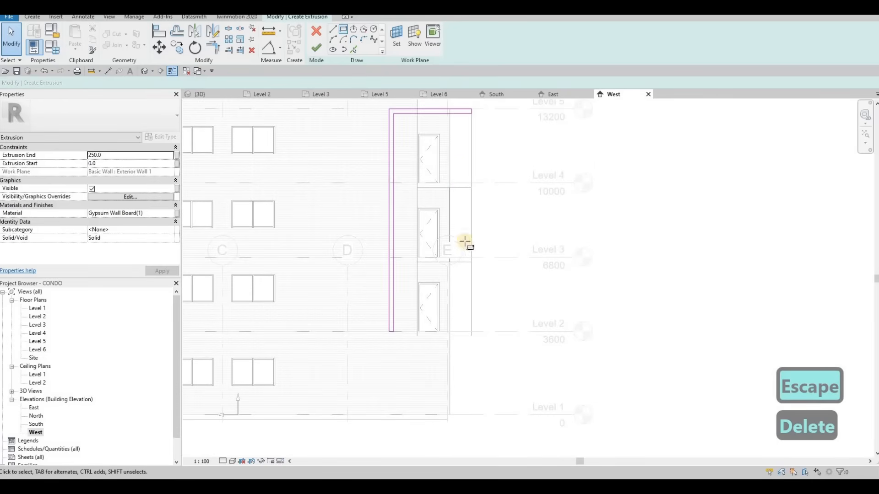
scroll(486, 280, "up", 6)
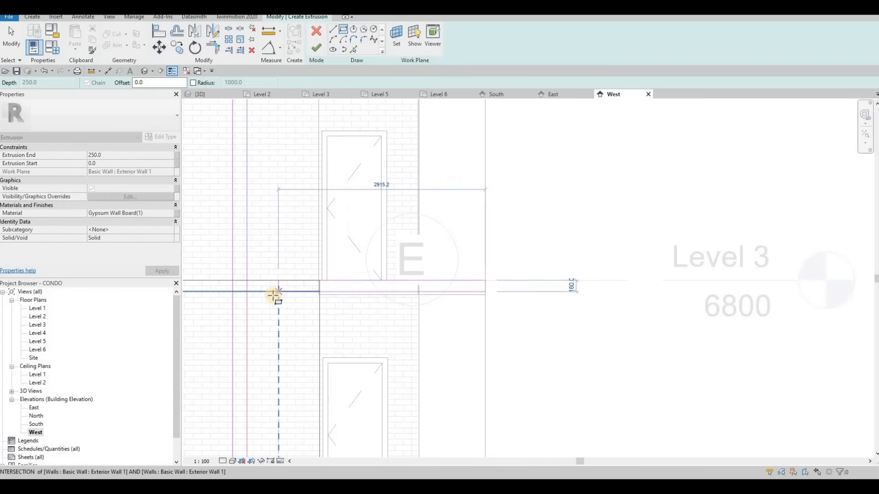
scroll(393, 202, "down", 3)
key("Escape")
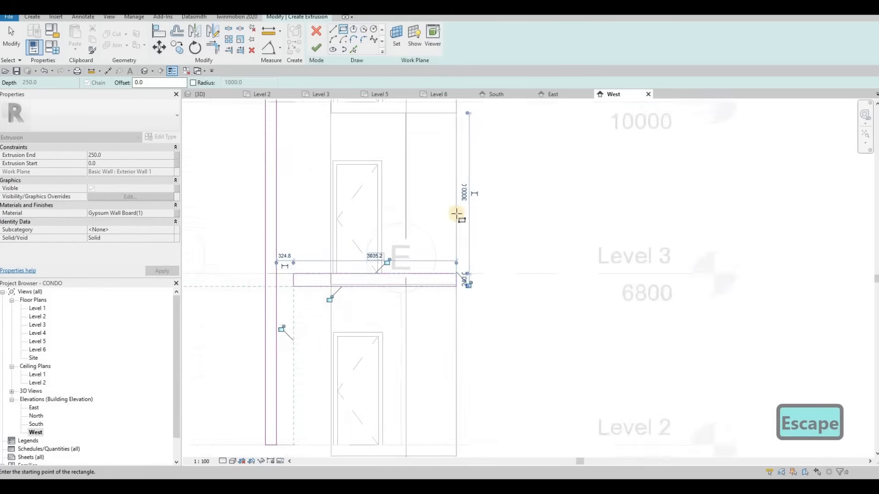
Align the lower edge of the Level 3 strip with the underside of the existing balcony slab.
scroll(456, 197, "down", 3)
scroll(445, 256, "up", 3)
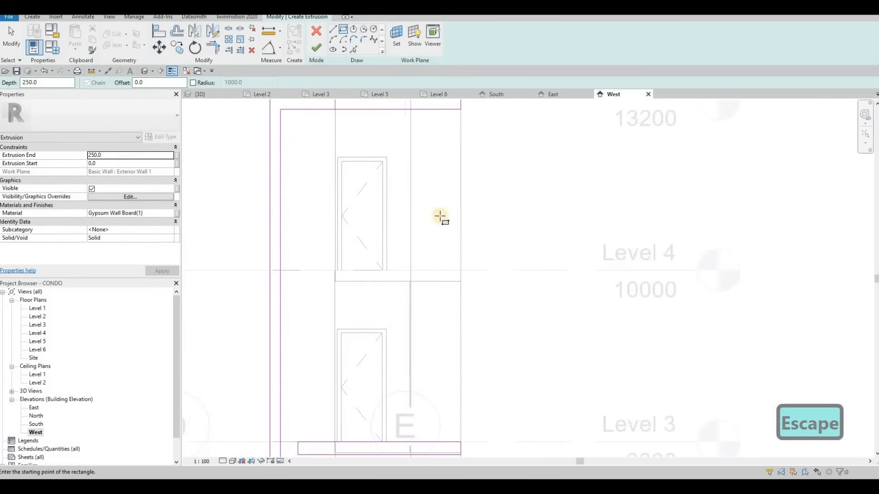
scroll(442, 218, "down", 3)
middle_click_drag(447, 216, 451, 171)
scroll(440, 270, "down", 1)
middle_click_drag(439, 284, 444, 234)
scroll(442, 161, "down", 1)
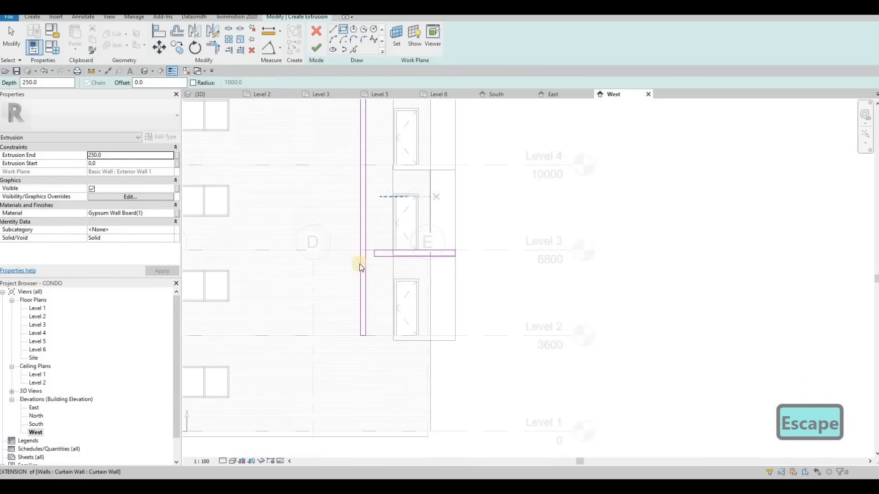
scroll(367, 264, "up", 4)
key("Escape")
key("Escape")
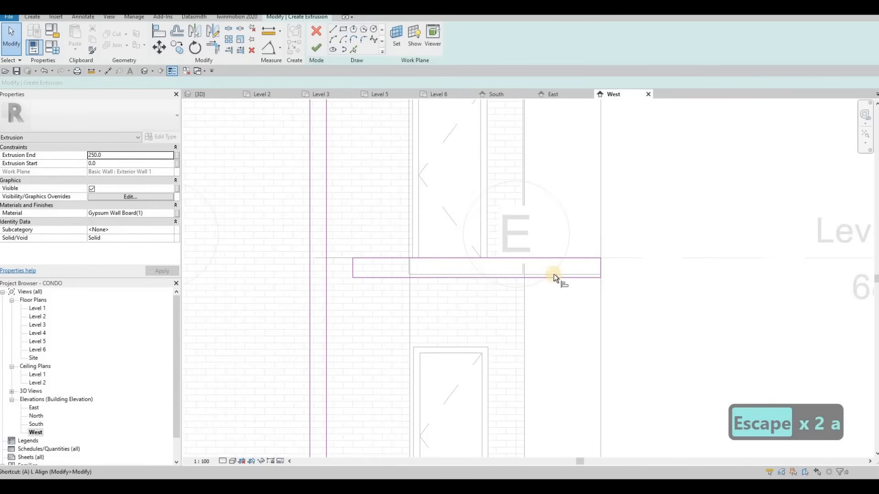
key("l")
left_click(534, 277)
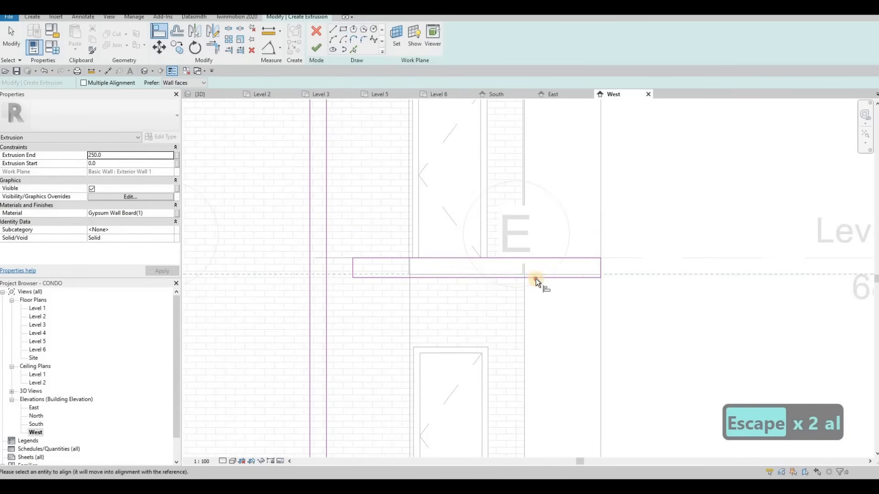
left_click(447, 276)
key("Escape")
key("Escape")
Move the inner end of the Level 3 strip to the wall edge beside the balcony door.
left_click(352, 266)
scroll(352, 265, "up", 2)
left_click_drag(352, 266, 438, 263)
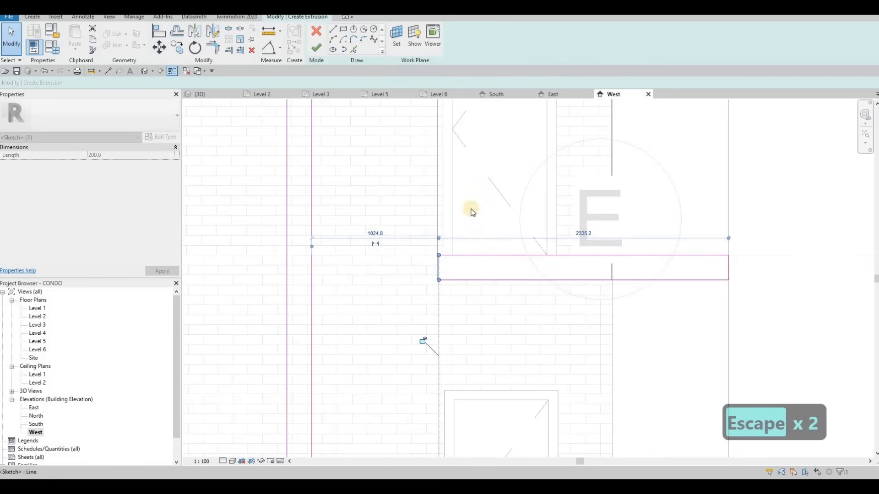
scroll(471, 237, "down", 2)
scroll(467, 183, "down", 5)
middle_click_drag(464, 133, 449, 249)
scroll(440, 284, "down", 1)
key("Escape")
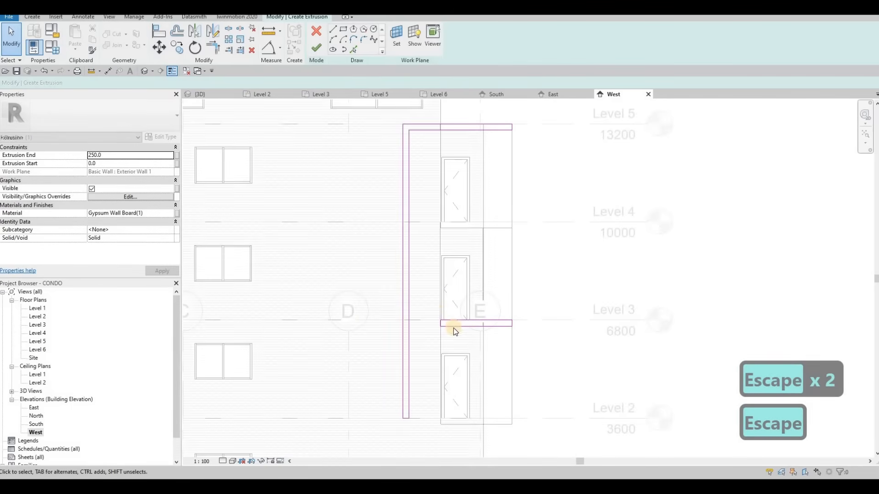
Sketch a horizontal rectangle below Level 4 from the balcony's outer edge to a point past the wall corner.
scroll(444, 311, "up", 5)
scroll(476, 232, "up", 3)
scroll(463, 218, "down", 6)
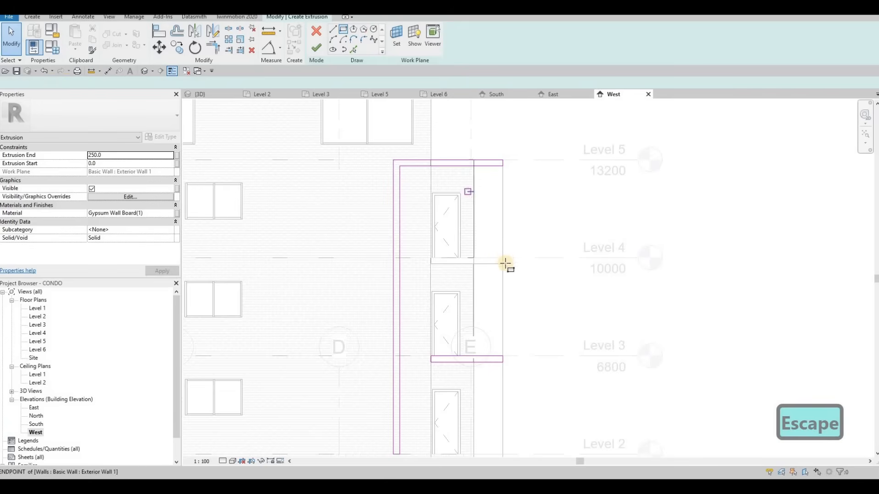
scroll(506, 264, "up", 4)
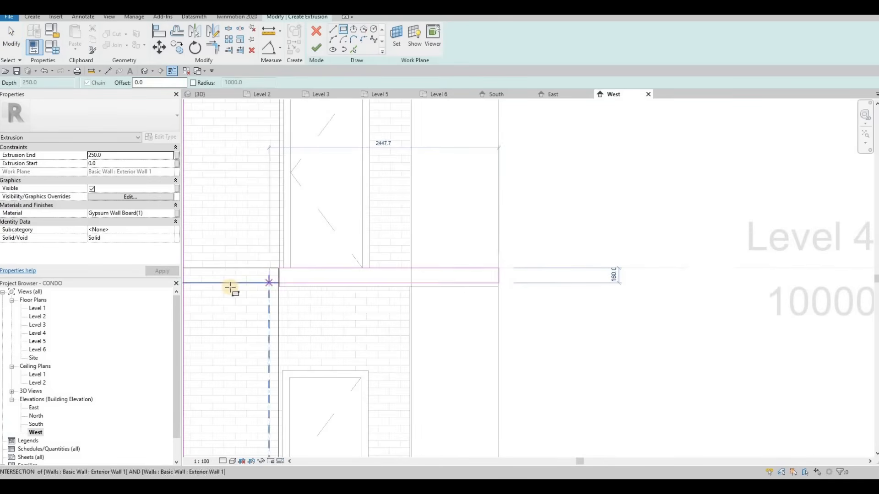
left_click(230, 287)
Sketch a horizontal rectangle about 2835 mm long below Level 2, from the balcony's outer edge past the door.
scroll(386, 162, "down", 2)
mouse_move(430, 419)
middle_mouse_down()
mouse_move(435, 351)
mouse_move(481, 281)
mouse_move(481, 261)
middle_mouse_up()
scroll(482, 281, "down", 1)
middle_click_drag(436, 345, 483, 260)
scroll(484, 259, "up", 2)
left_click(486, 260)
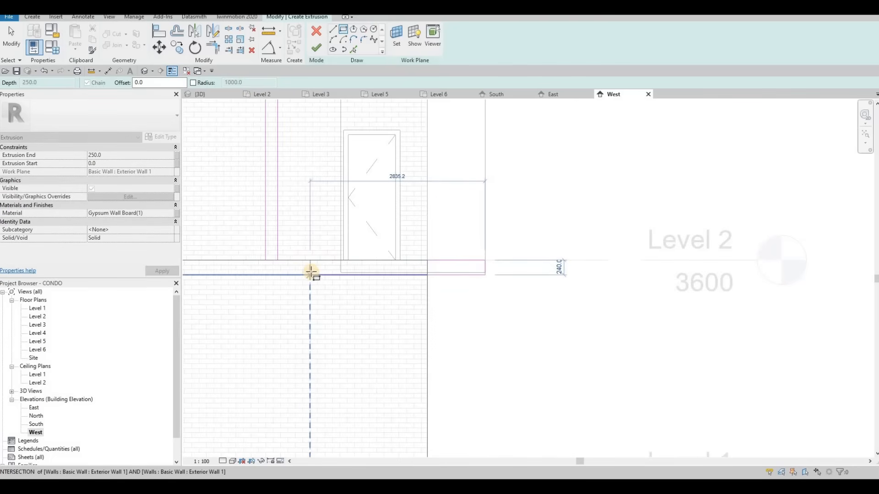
left_click(311, 270)
scroll(311, 270, "up", 2)
Set the height of the Level 2 strip to 200 mm.
key("Escape")
key("Escape")
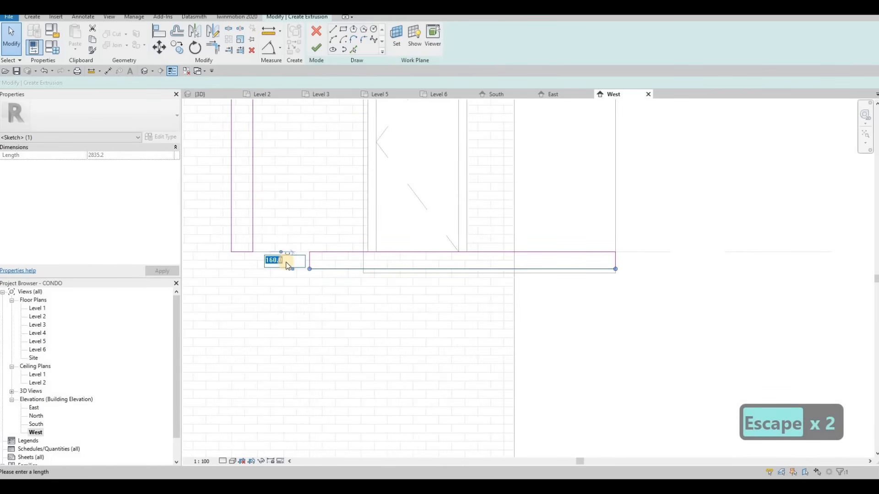
type("200")
key("Return")
scroll(371, 308, "down", 2)
middle_click_drag(396, 301, 396, 295)
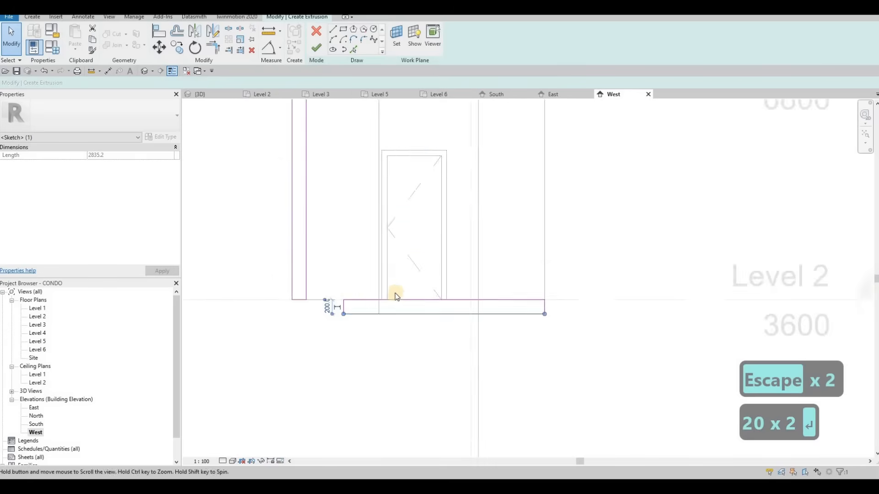
scroll(397, 297, "down", 3)
key("Escape")
Align the bottom end of the tall vertical strip with the lower edge of the Level 2 strip.
scroll(366, 320, "up", 2)
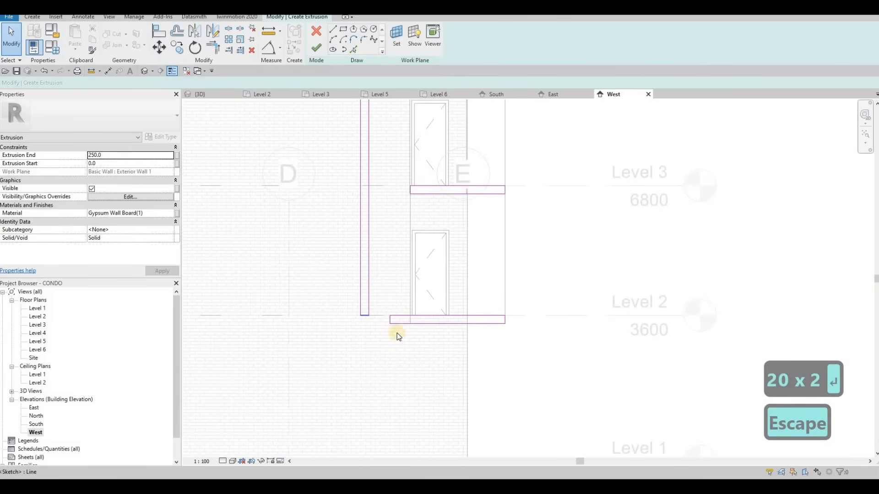
key("a")
key("l")
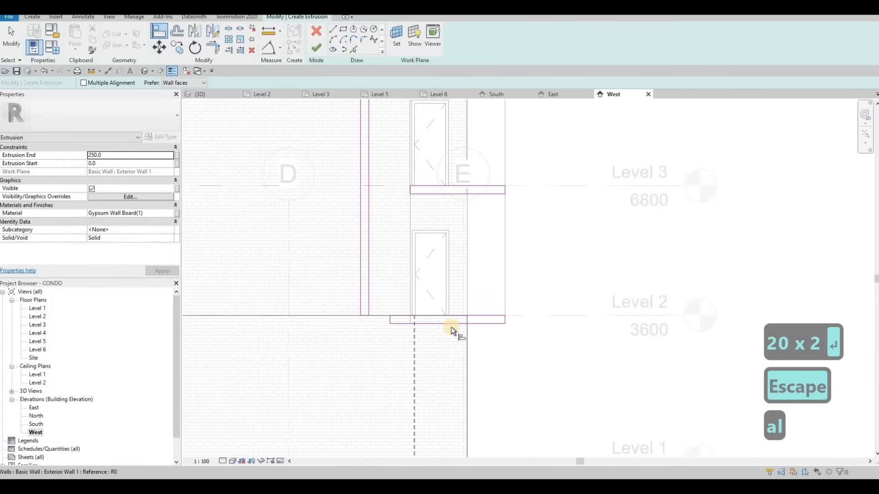
left_click(487, 323)
left_click(365, 315)
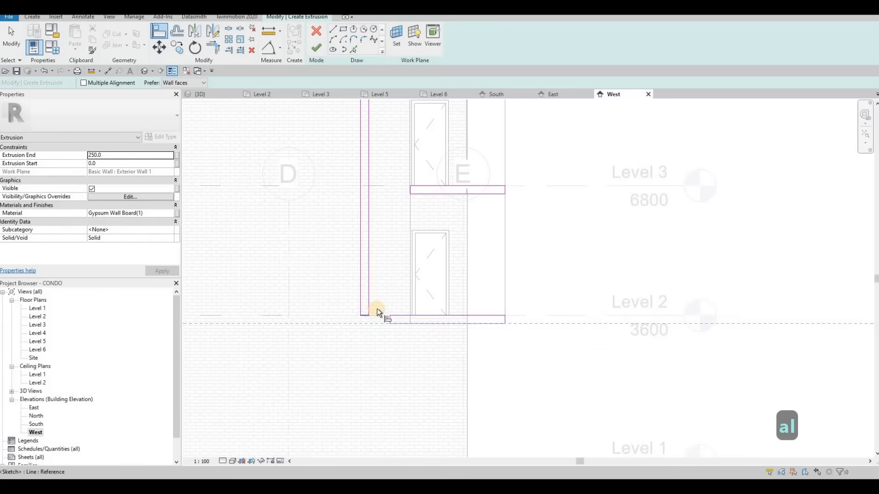
scroll(387, 275, "down", 1)
key("Escape")
Sketch an inner vertical rectangle about 6120 mm high from the Level 4 strip's inner end down to just above Level 2.
middle_click_drag(340, 131, 357, 209)
scroll(357, 210, "down", 1)
scroll(393, 205, "up", 3)
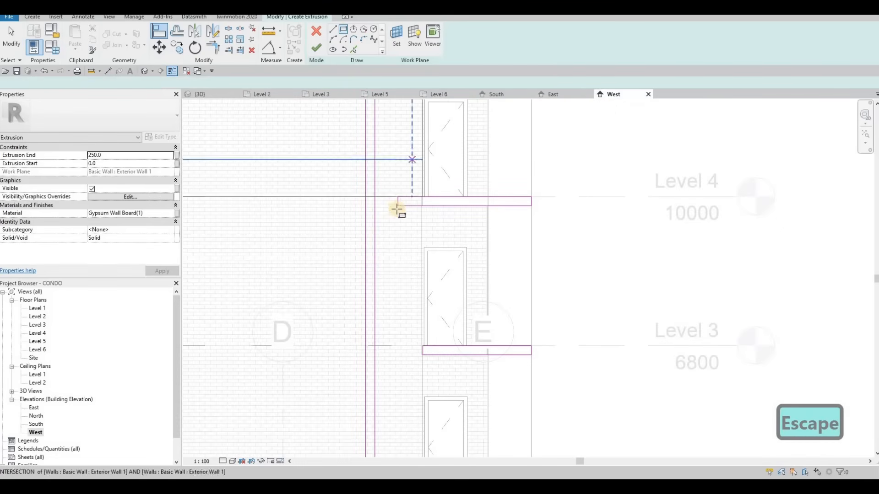
left_click(397, 206)
middle_click_drag(373, 376, 410, 140)
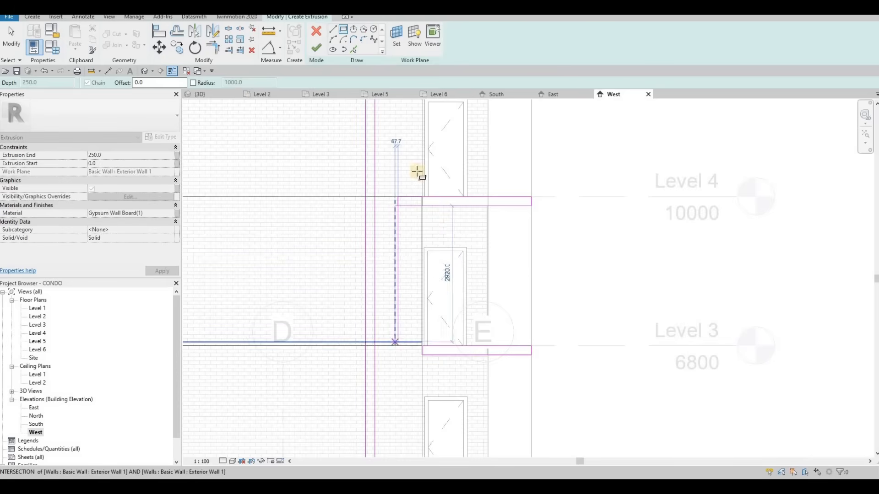
key("Escape")
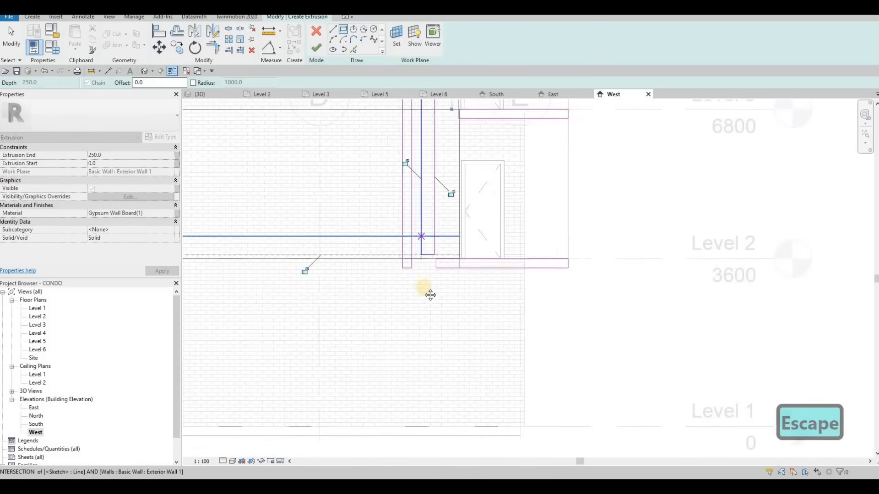
scroll(420, 216, "down", 4)
key("Escape")
key("Escape")
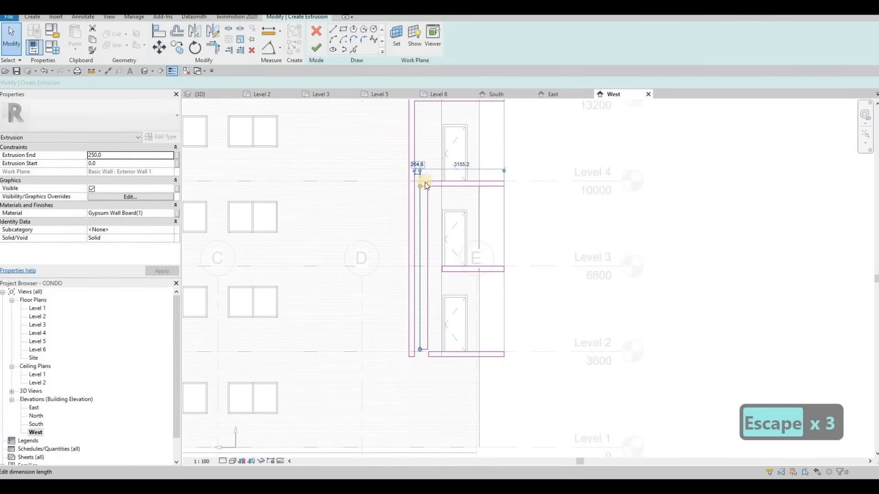
Set the width of the inner vertical rectangle between Level 4 and Level 2 to 200 mm.
left_click(431, 229)
scroll(419, 171, "up", 2)
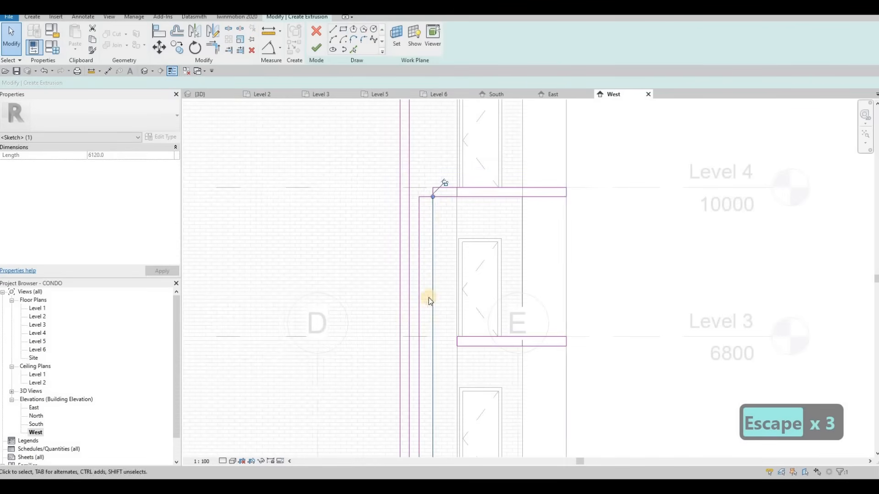
scroll(429, 300, "down", 2)
scroll(429, 271, "up", 4)
key("Escape")
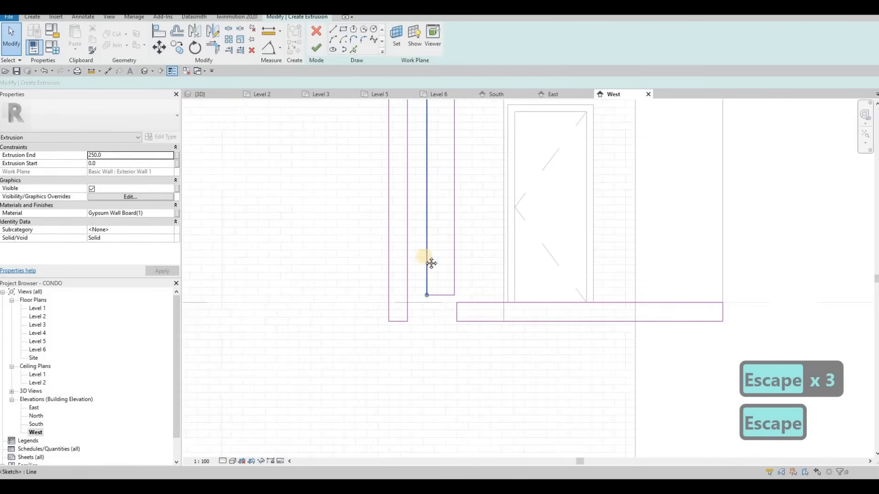
left_click(431, 263)
scroll(406, 183, "down", 2)
scroll(415, 183, "up", 4)
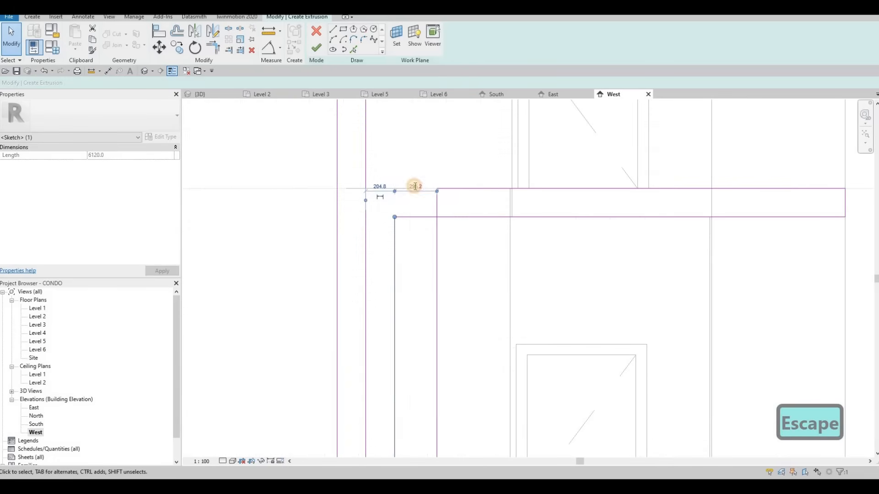
left_click(415, 186)
type("200")
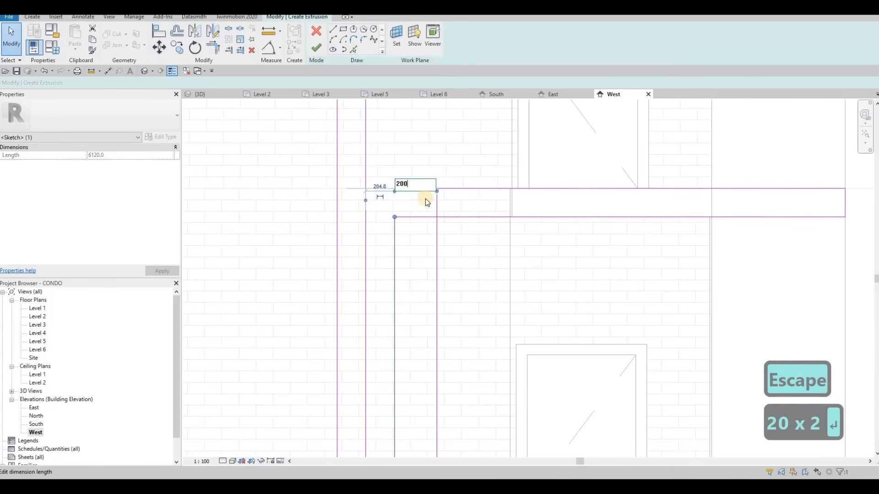
key("Return")
key("Escape")
key("Escape")
key("Escape")
Trim the Level 4 strip's upper edge to the inner vertical strip's outer edge and delete the leftover short lines inside the corner.
scroll(430, 185, "down", 1)
key("t")
key("r")
left_click(446, 190)
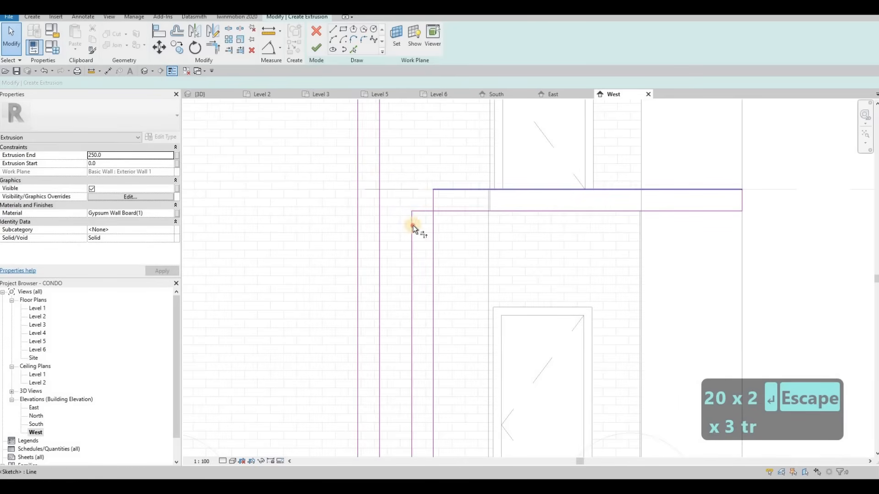
left_click(412, 226)
key("Escape")
left_click_drag(398, 163, 450, 227)
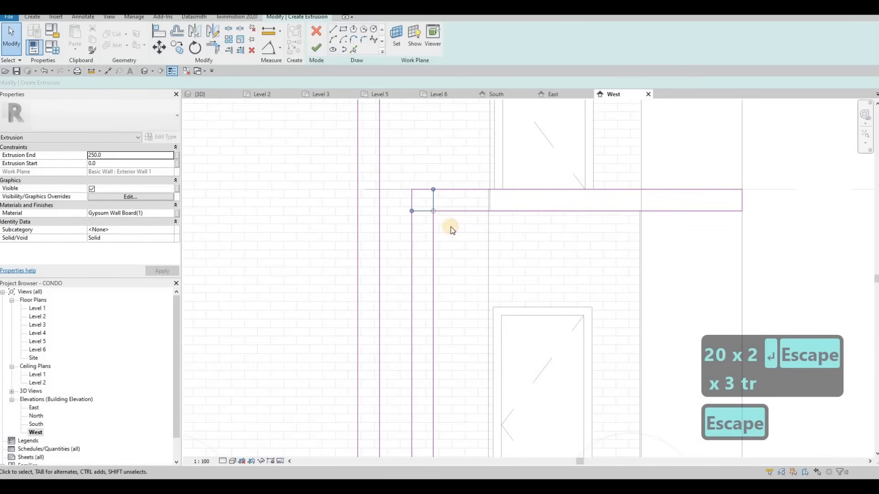
middle_click_drag(461, 261, 451, 119)
key("Delete")
Trim the inner vertical strip's outer edge to the Level 2 strip's lower edge and delete the leftover short lines inside the corner.
scroll(455, 316, "down", 3)
middle_click_drag(456, 351, 448, 244)
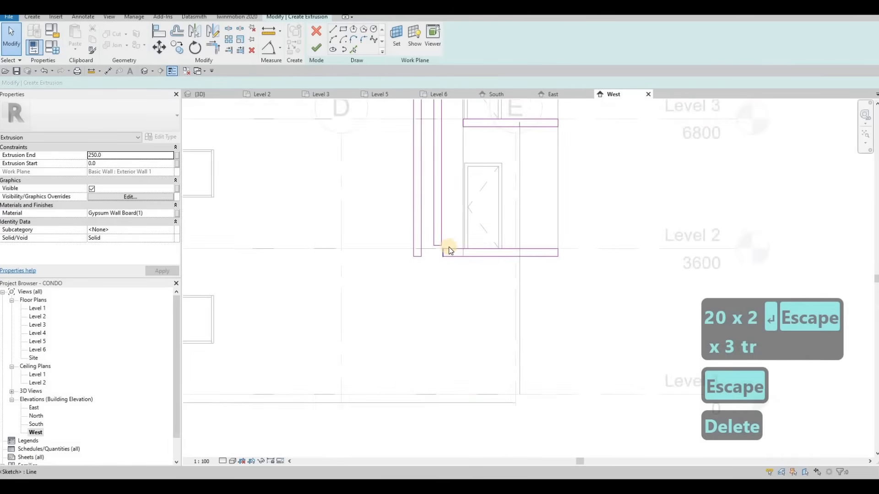
scroll(448, 247, "up", 2)
key("t")
key("r")
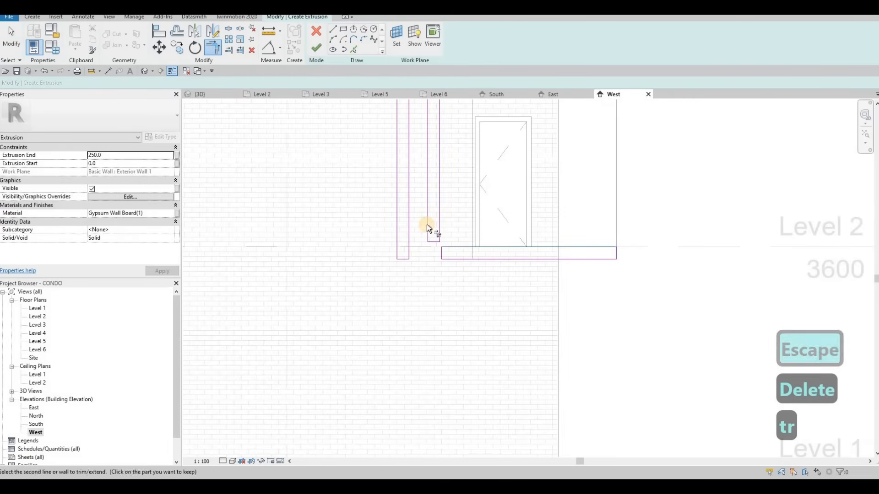
left_click(428, 224)
left_click(451, 258)
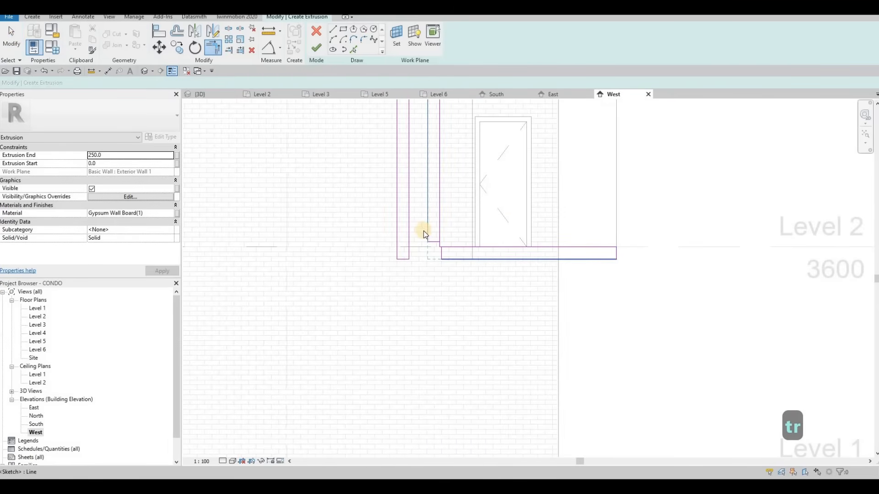
key("Escape")
key("Escape")
left_click_drag(422, 228, 454, 274)
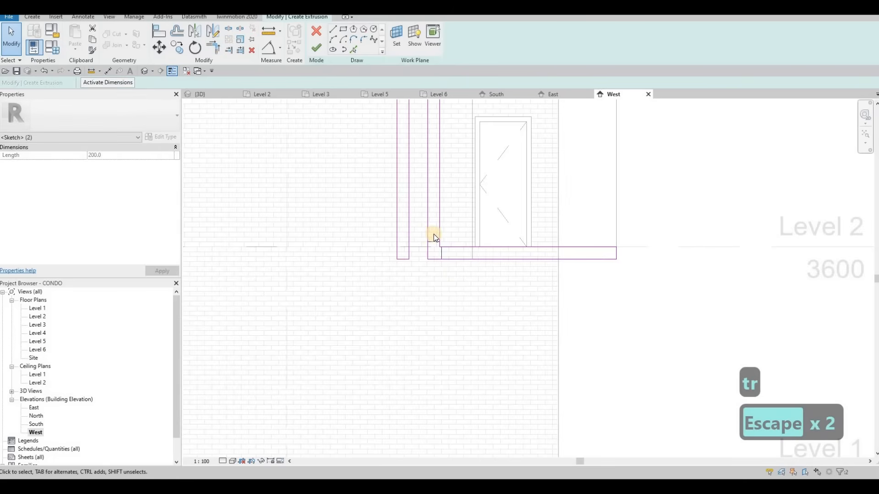
key("Delete")
Move both long lines of the tall outer vertical strip outward to about 1000 mm from the inner vertical strip.
scroll(445, 277, "down", 2)
middle_click_drag(438, 172, 447, 214)
key("Escape")
scroll(445, 215, "down", 1)
left_click(444, 214)
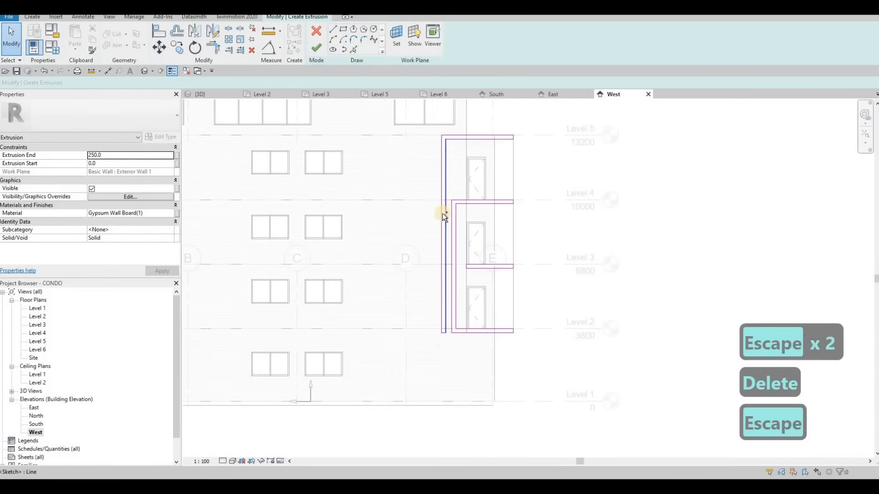
left_click(443, 203, "ctrl")
mouse_move(442, 204)
left_mouse_down()
mouse_move(422, 198)
mouse_move(436, 202)
mouse_move(454, 233)
left_mouse_up()
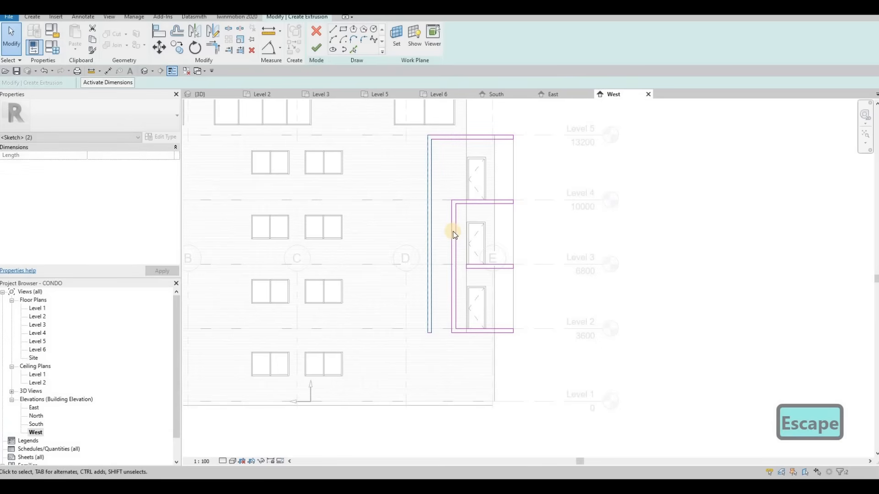
key("Escape")
Move both long lines of the inner vertical strip outward to about 830 mm from the Level 3 strip's end.
left_click(456, 226)
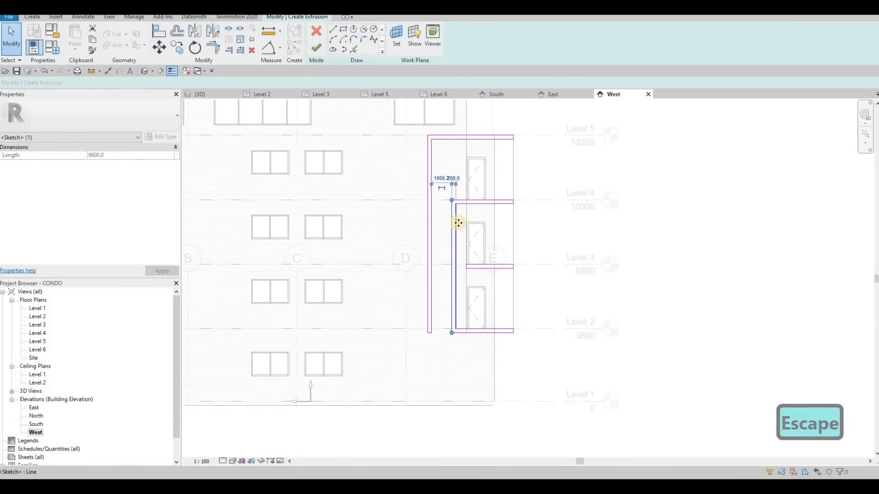
left_click(452, 223, "ctrl")
left_click_drag(450, 223, 473, 232)
key("Escape")
Try to move the Level 3 strip's end line toward the inner vertical strip, and undo the change.
scroll(467, 270, "up", 5)
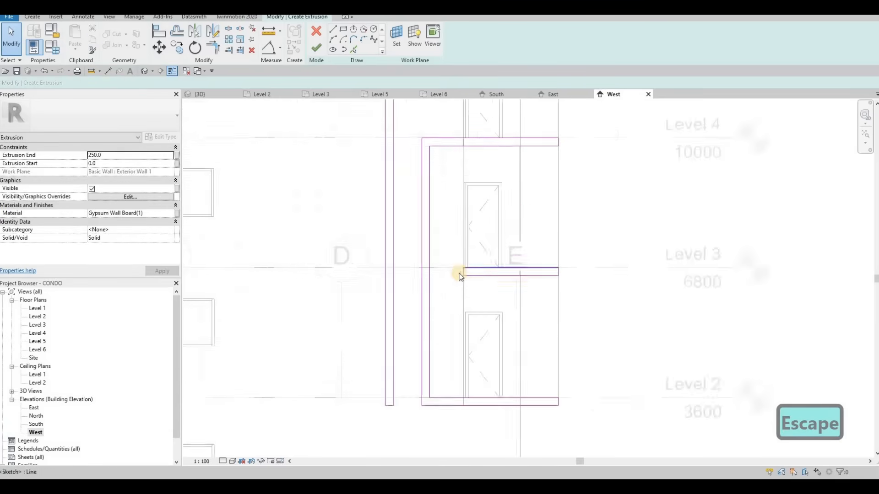
left_click(461, 273)
left_click_drag(461, 274, 443, 273)
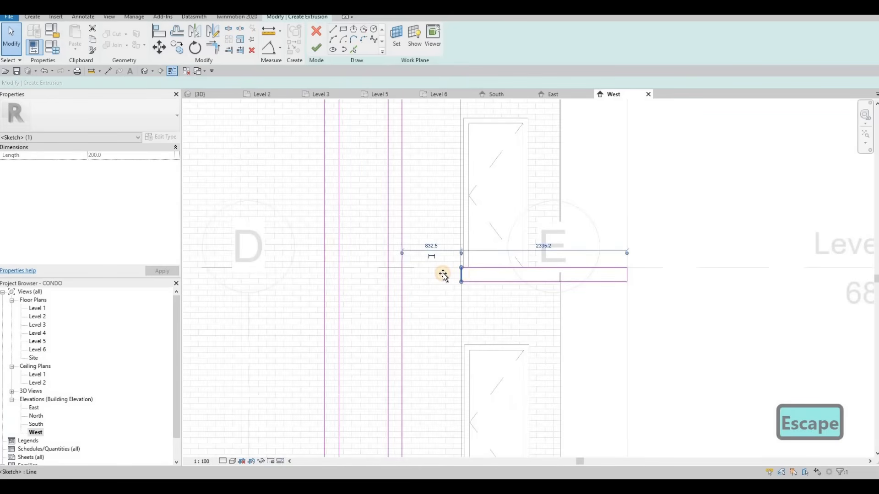
key("ctrl+z")
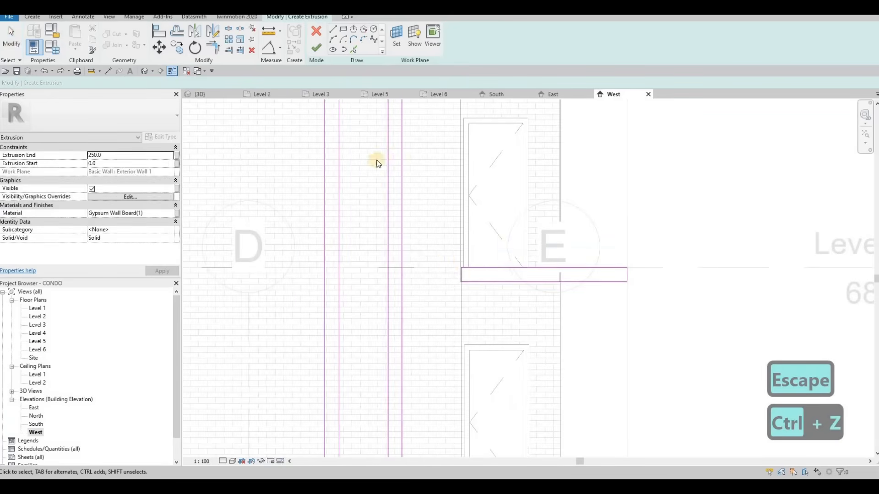
Finish the side frame extrusion sketch and show the extrusion in the 3D view.
scroll(373, 161, "down", 3)
left_click(317, 48)
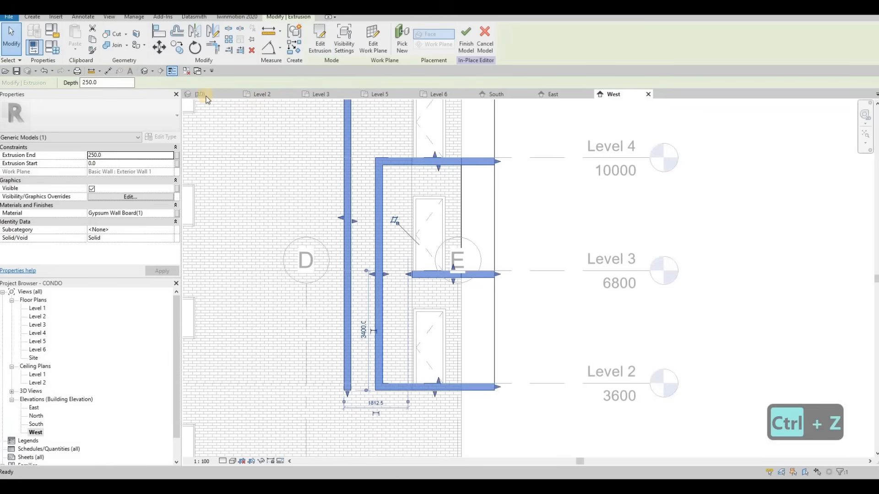
left_click(218, 97)
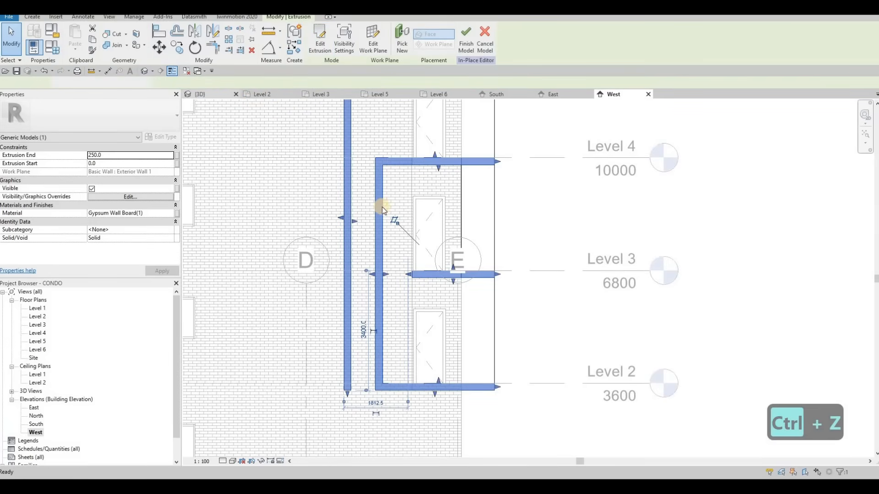
scroll(370, 247, "up", 5)
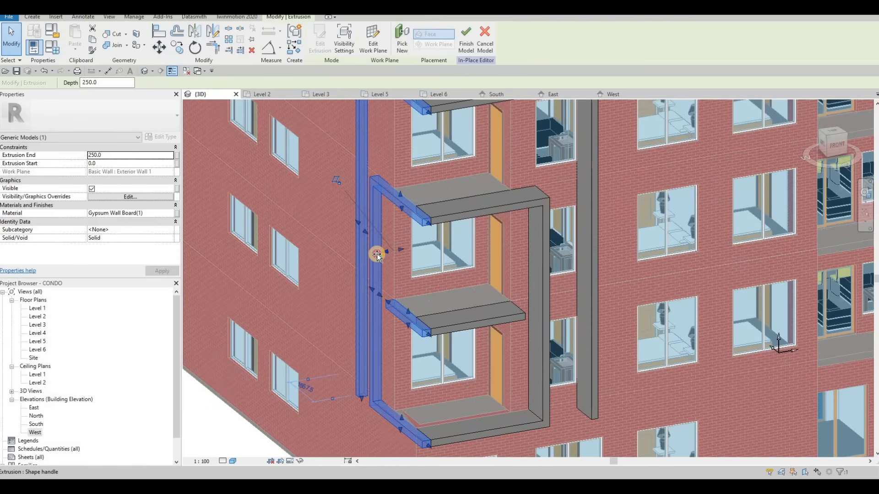
Stretch the side frame extrusion's depth to about 826 mm in the 3D view.
left_click_drag(377, 255, 370, 255)
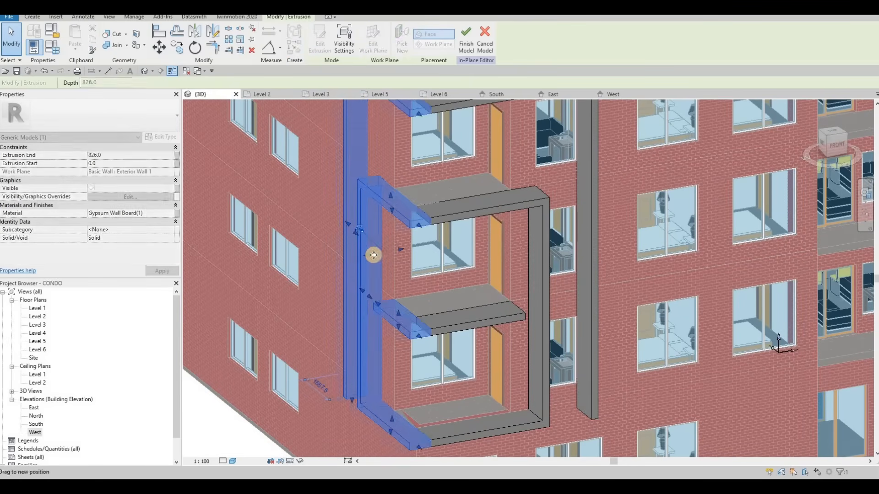
key("Escape")
scroll(389, 256, "down", 5)
key("Escape")
Review the joined balcony frames around the building corner and finish the in-place model.
middle_click_drag(356, 173, 387, 271, "shift")
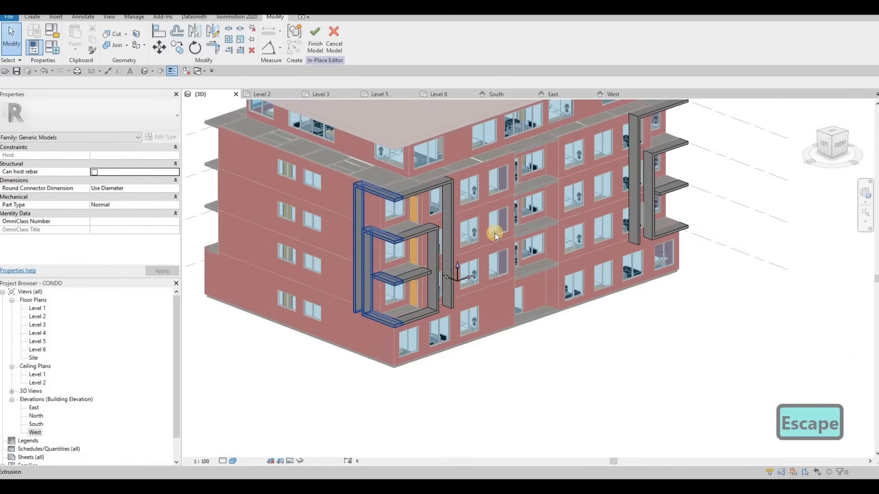
scroll(432, 228, "up", 2)
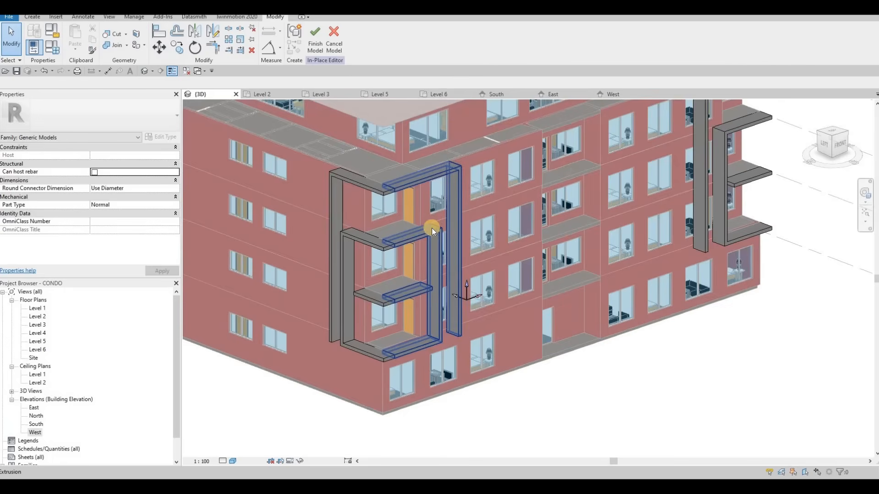
scroll(433, 228, "up", 2)
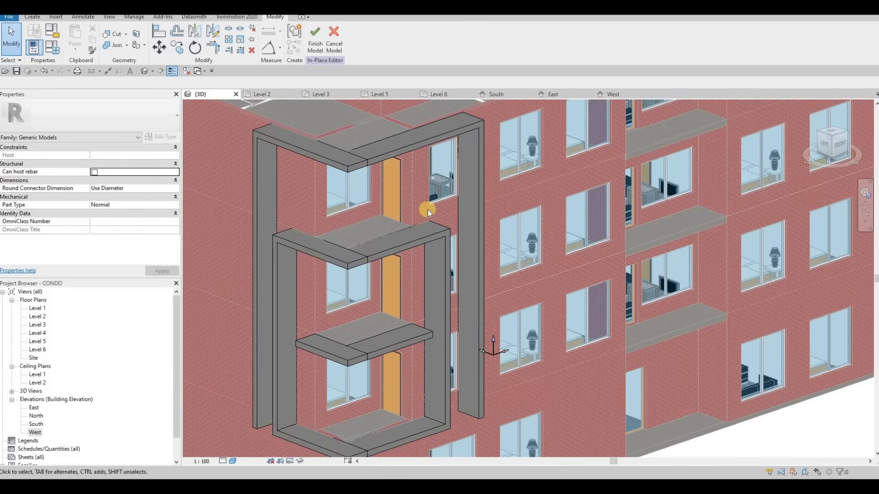
scroll(428, 210, "up", 3)
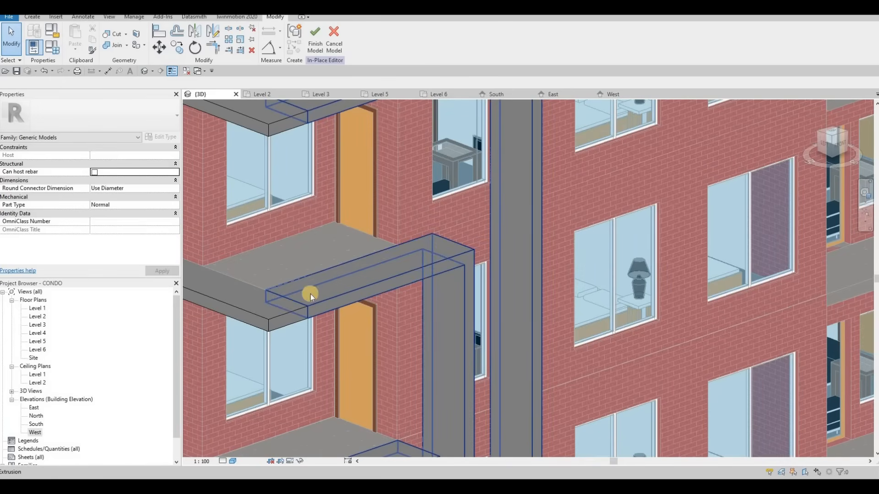
scroll(339, 274, "down", 2)
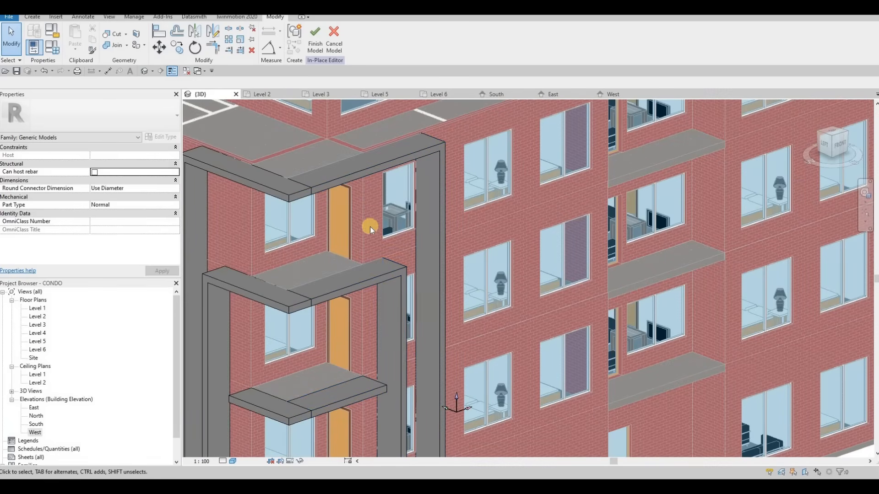
scroll(412, 254, "down", 4)
middle_click_drag(398, 251, 352, 230, "shift")
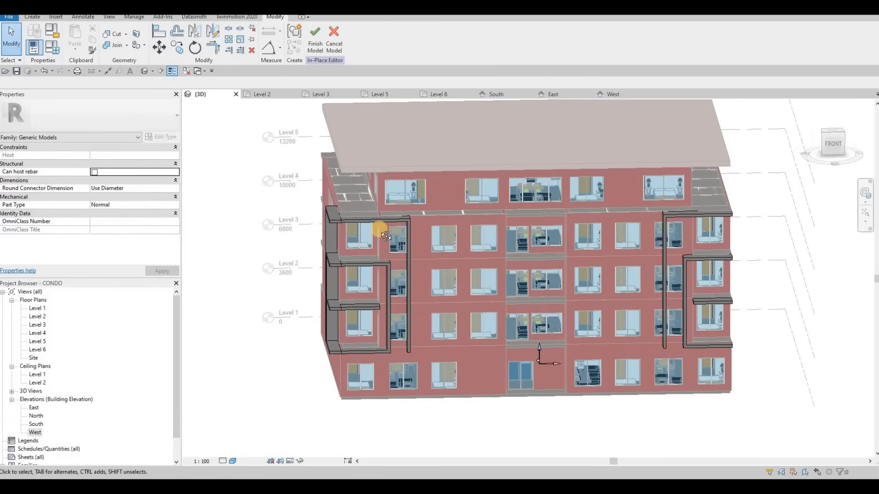
left_click(312, 48)
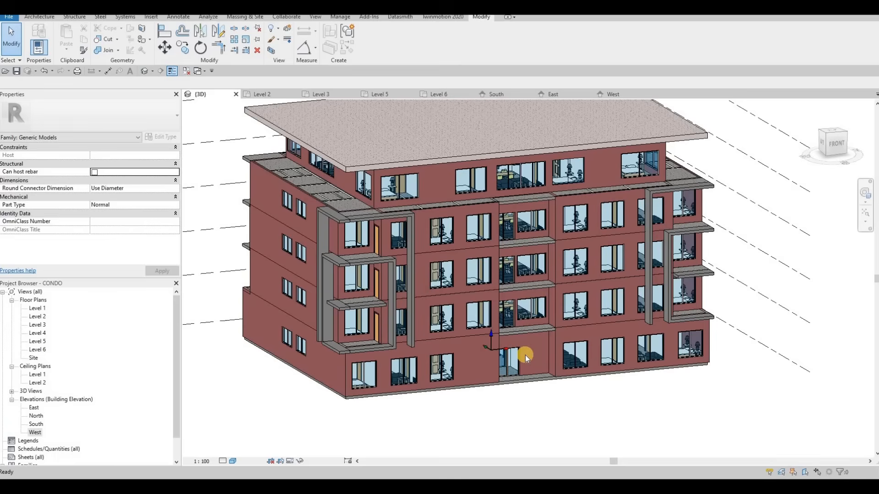